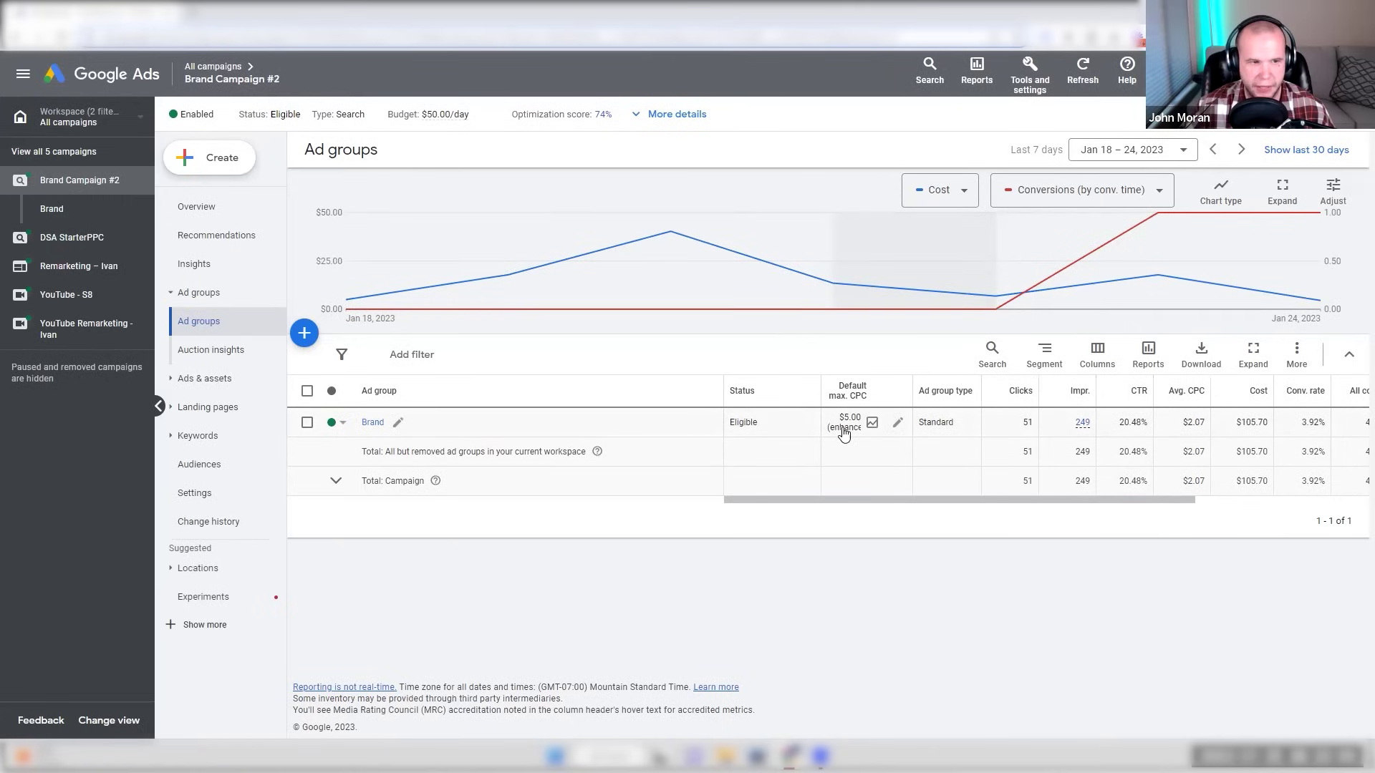
- Examine the Brand ad group's average CPC and the nidomarketing.com competitor's absolute top of page rate in the campaign's auction insights
left_click_drag(1182, 422, 1204, 423)
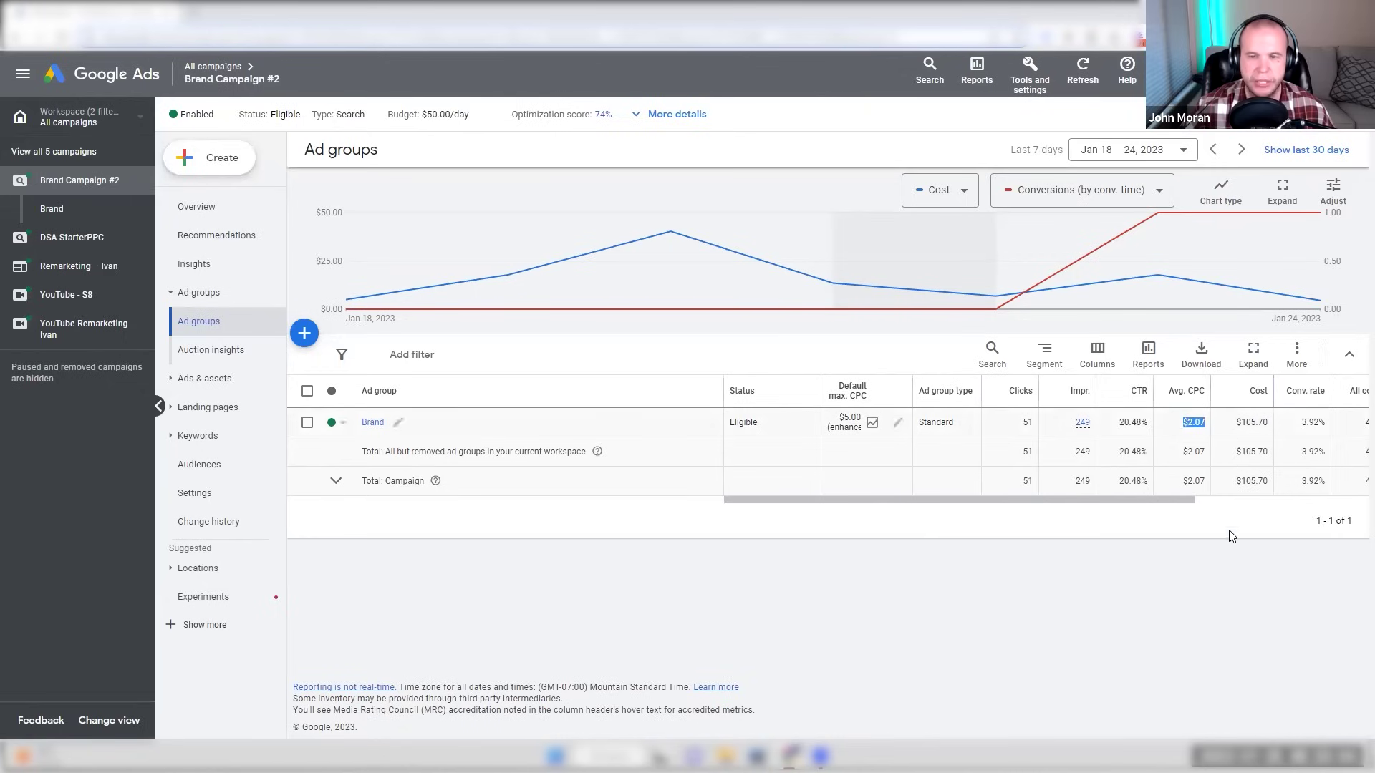
left_click(1214, 551)
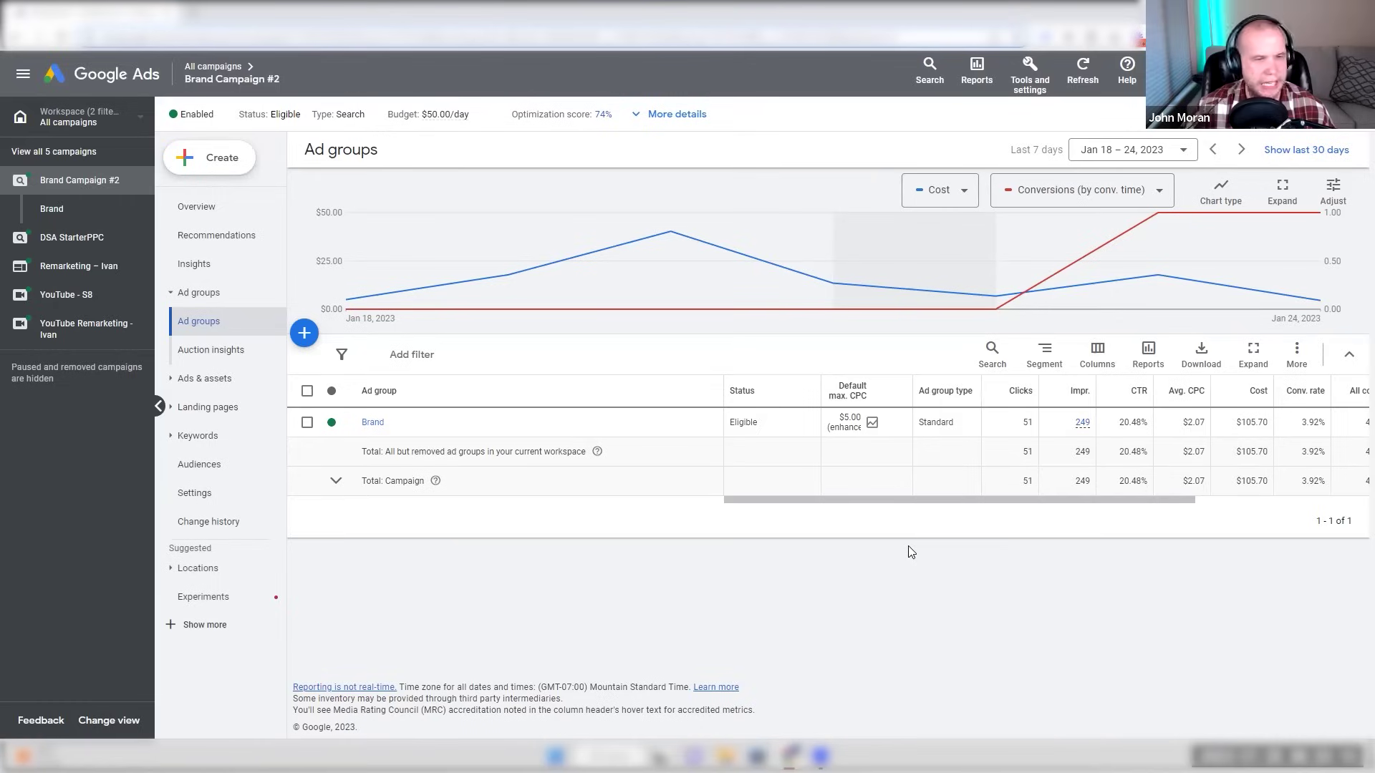
left_click(242, 350)
left_click_drag(309, 283, 356, 283)
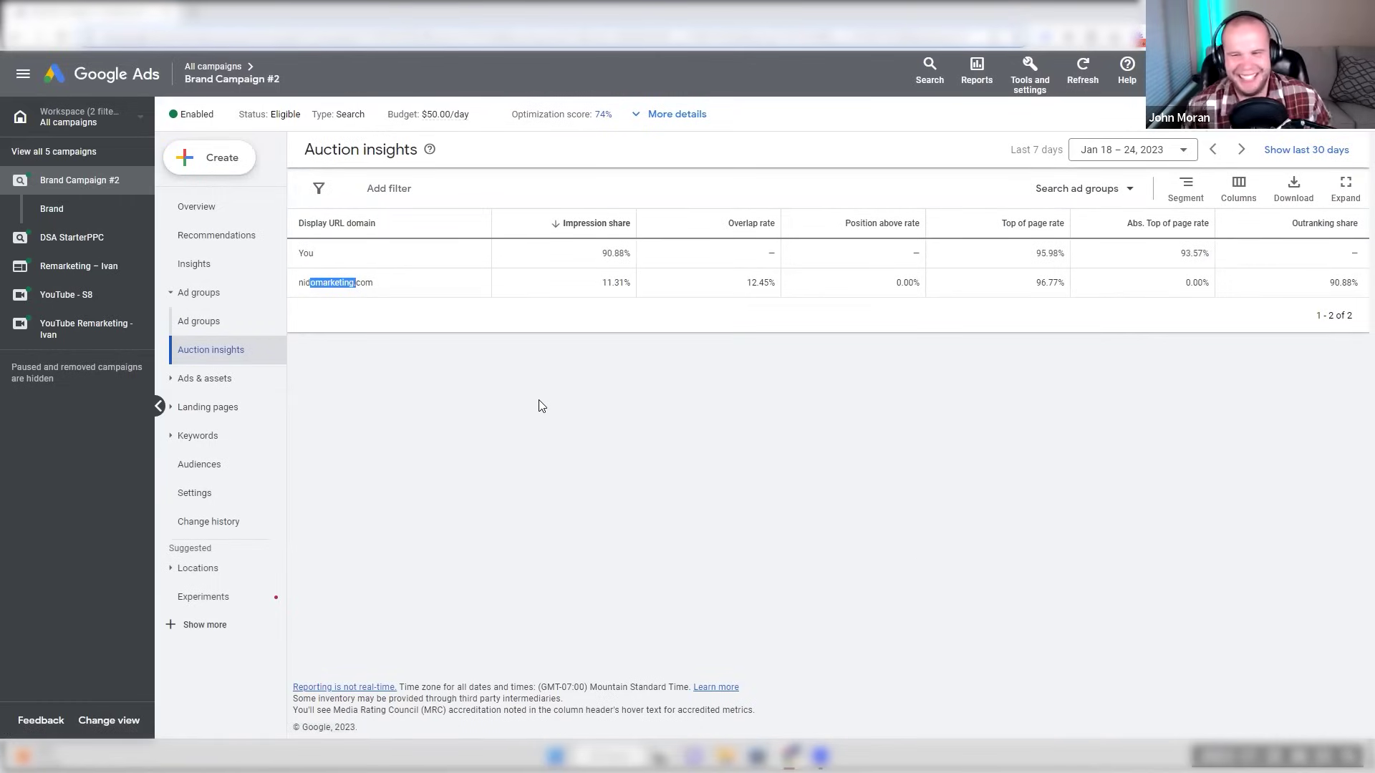
left_click_drag(1192, 293, 1186, 287)
left_click_drag(1189, 285, 1199, 290)
double_click(1194, 284)
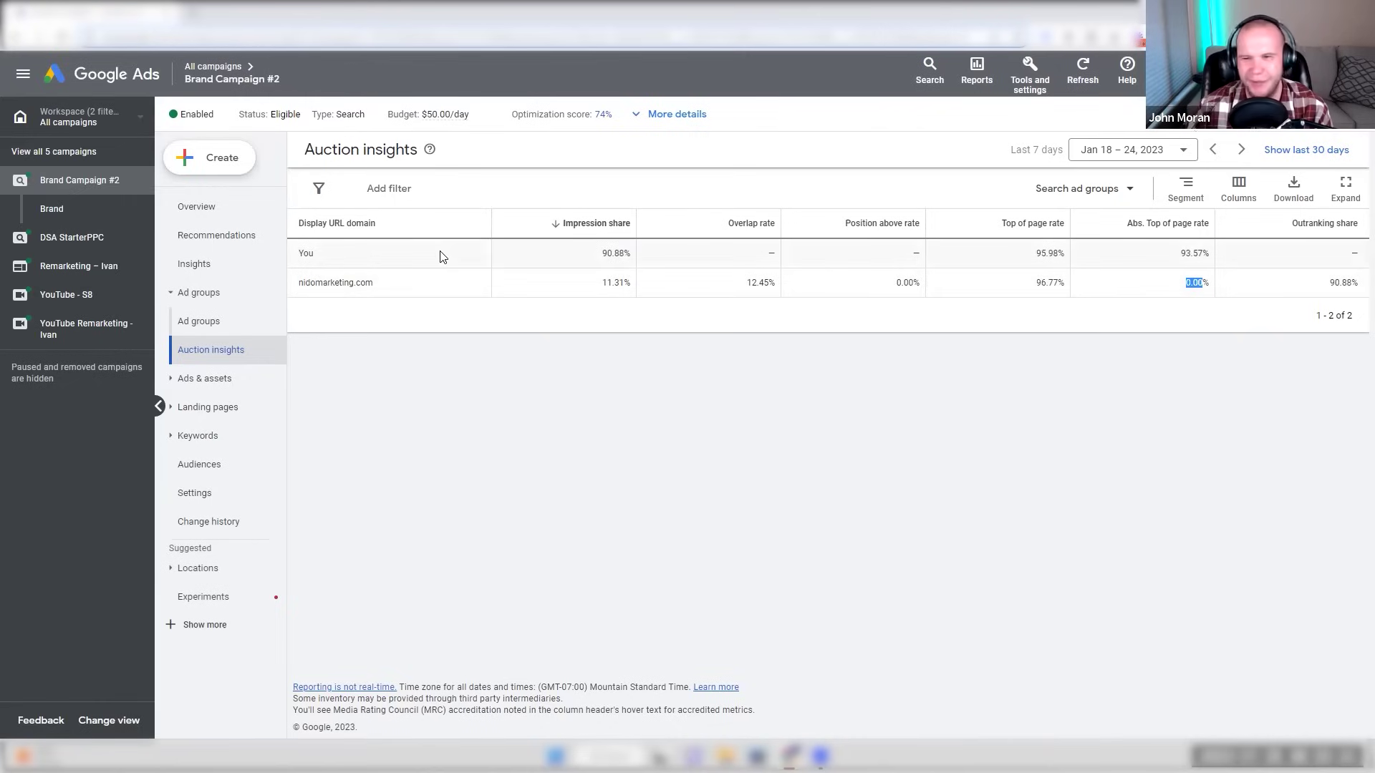
left_click(623, 297)
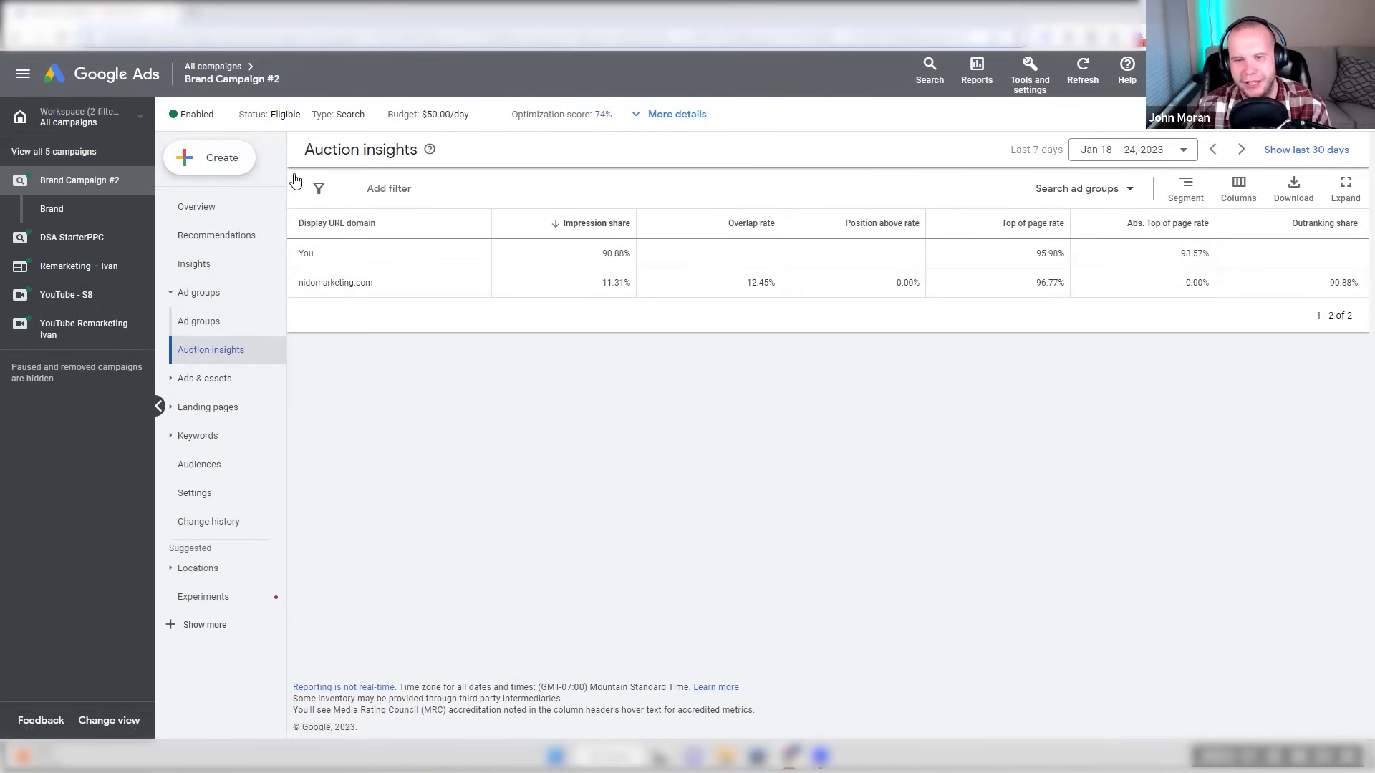
mouse_move(216, 74)
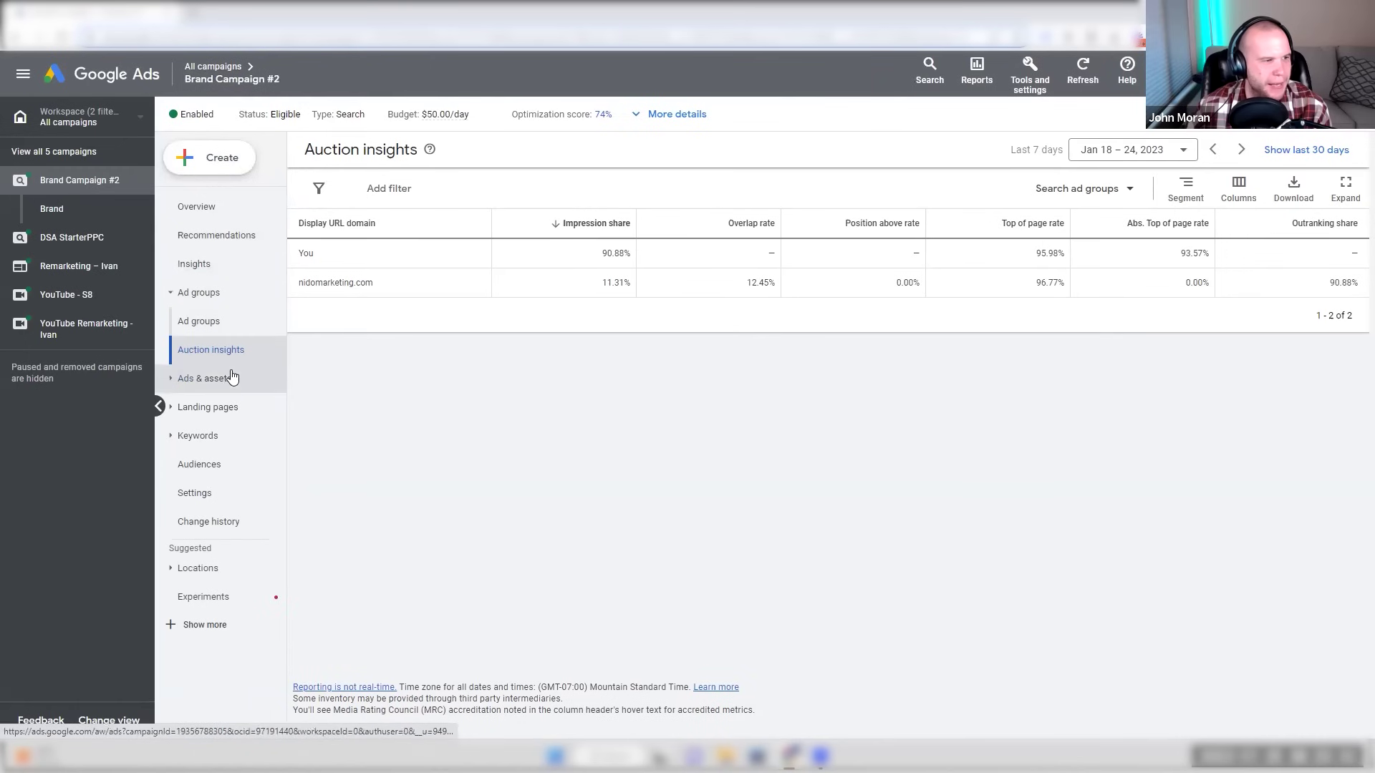
- Examine the search keyword bids and the bidding strategy of Brand Campaign #2, returning to all campaigns without saving changes
left_click(240, 447)
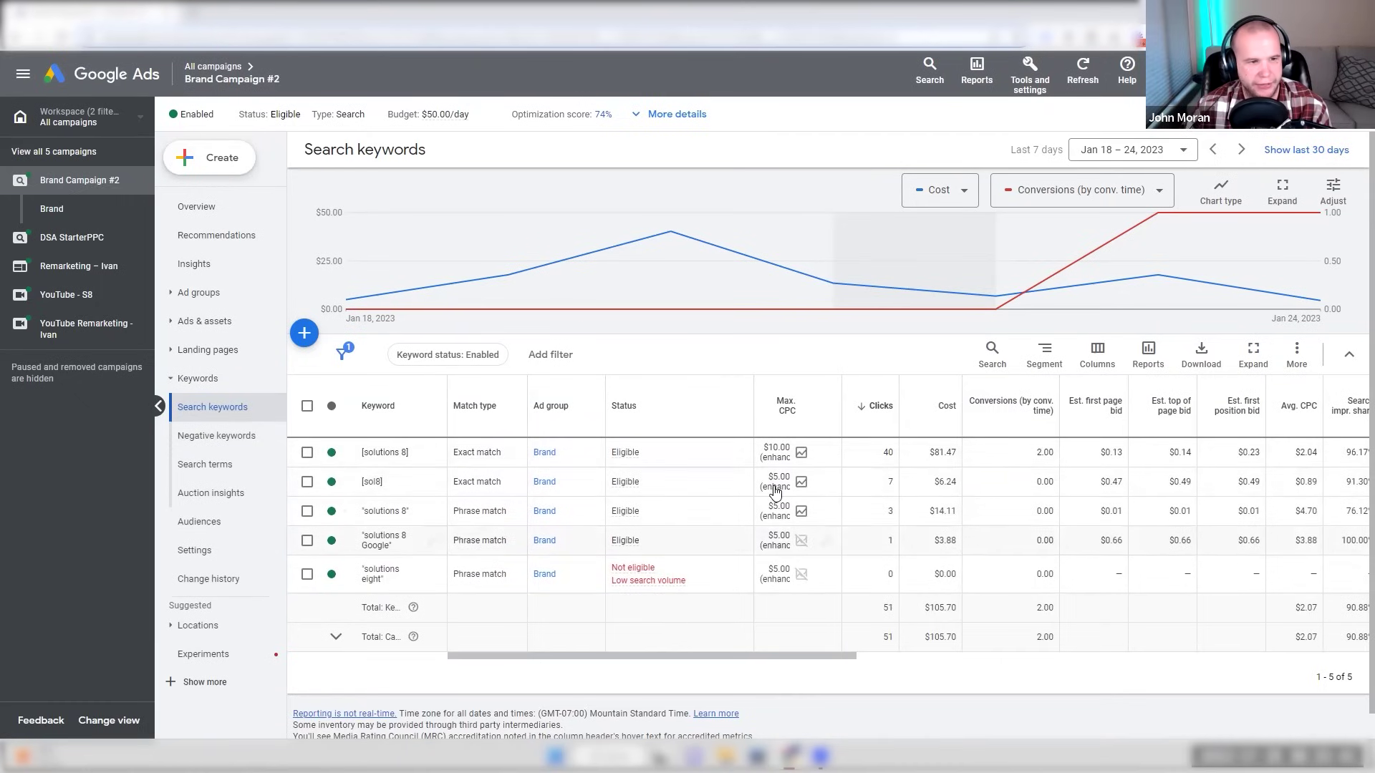
left_click(229, 551)
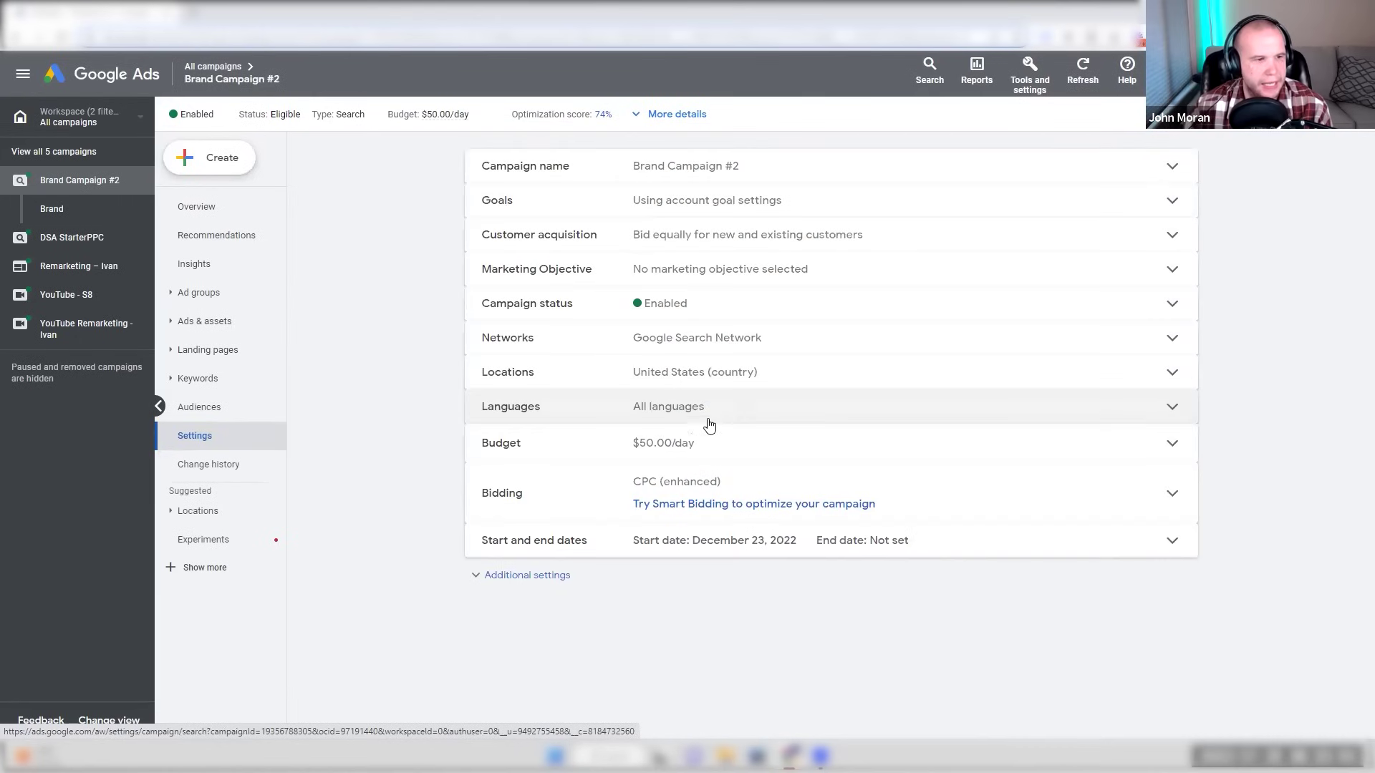
left_click(721, 482)
left_click(716, 598)
scroll(737, 459, "down", 2)
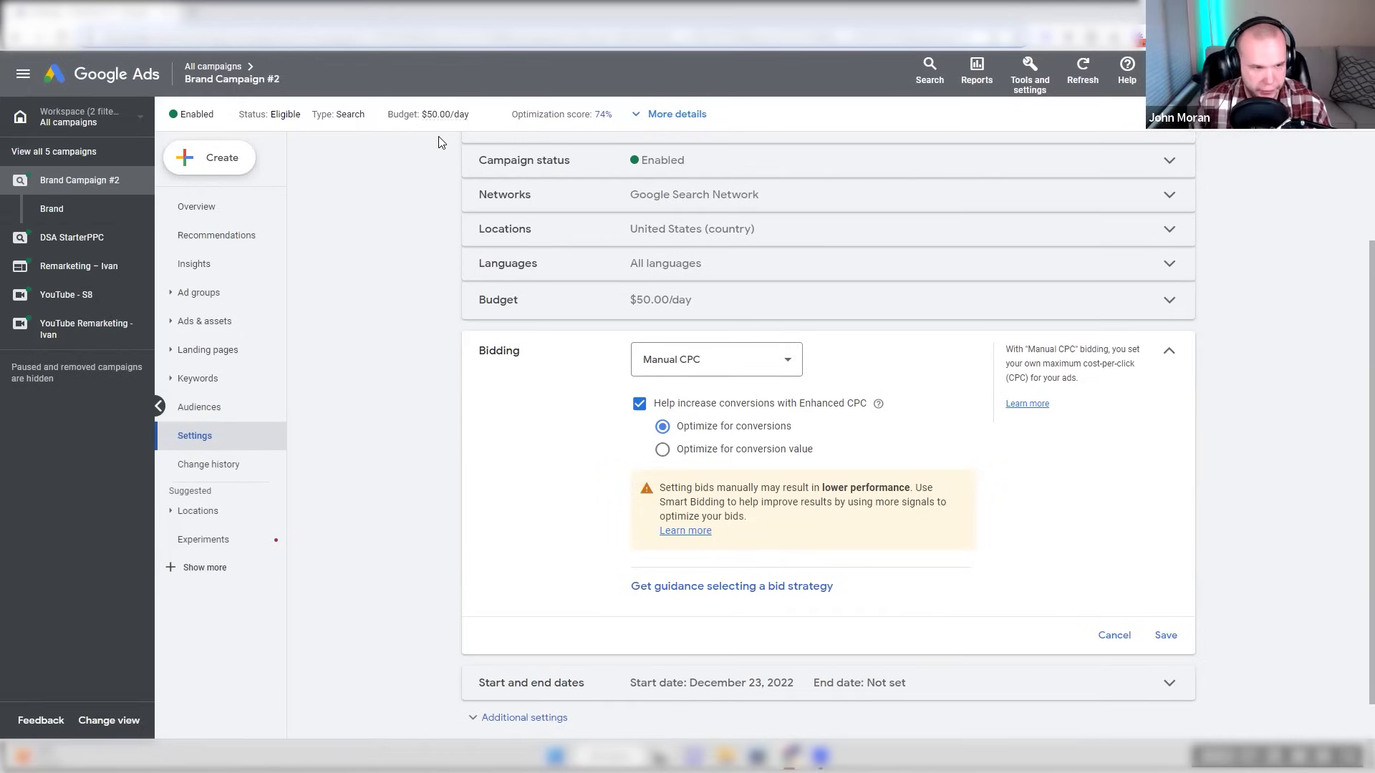
left_click(219, 63)
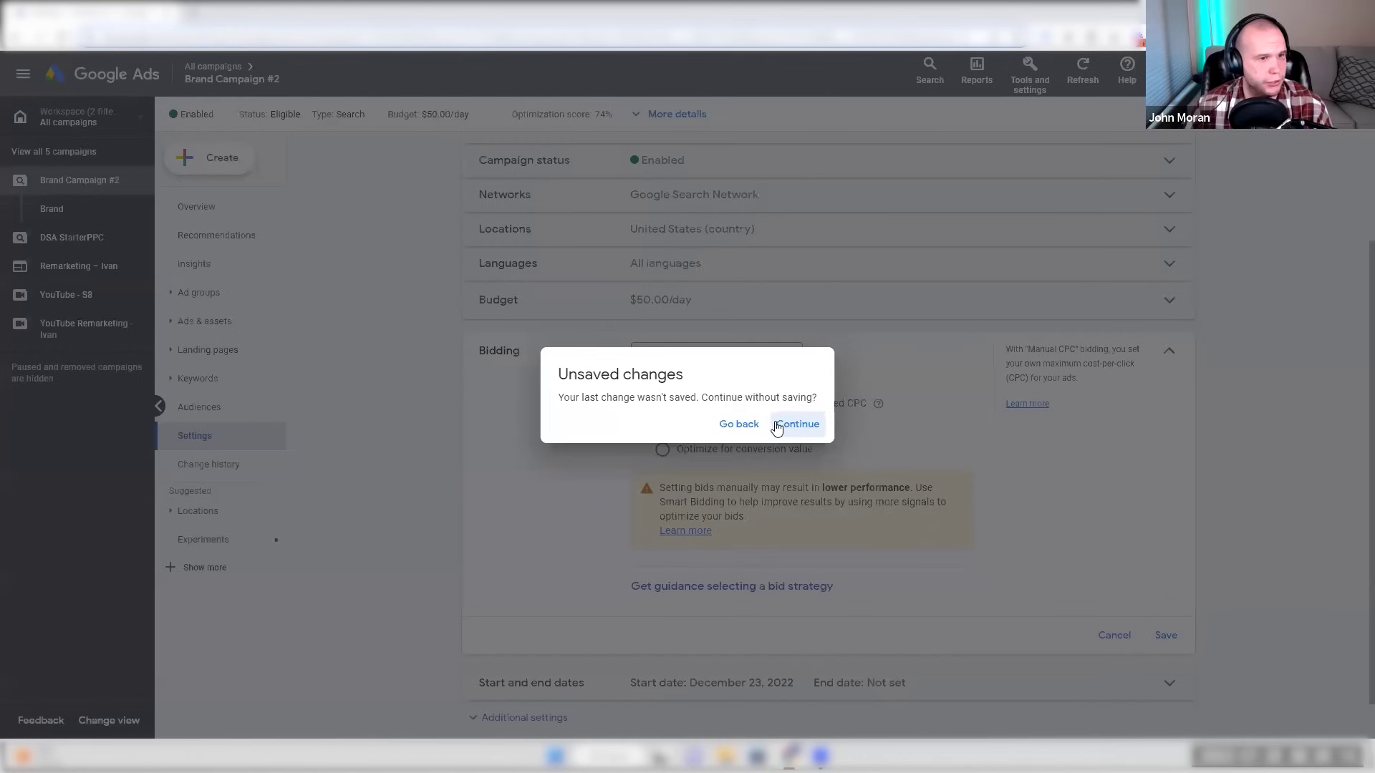
left_click(782, 428)
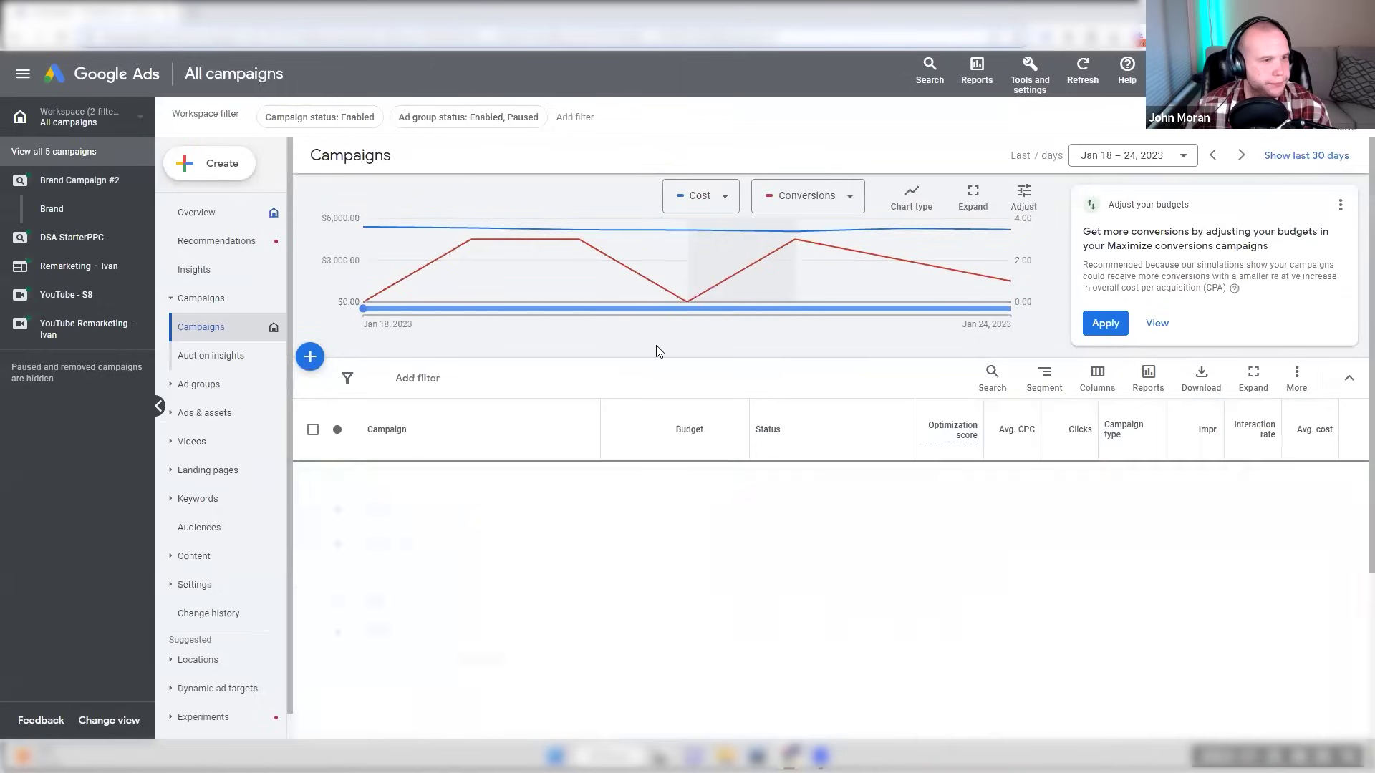
- Start a new campaign without a goal's guidance and choose Search as the campaign type
left_click(312, 366)
left_click(356, 374)
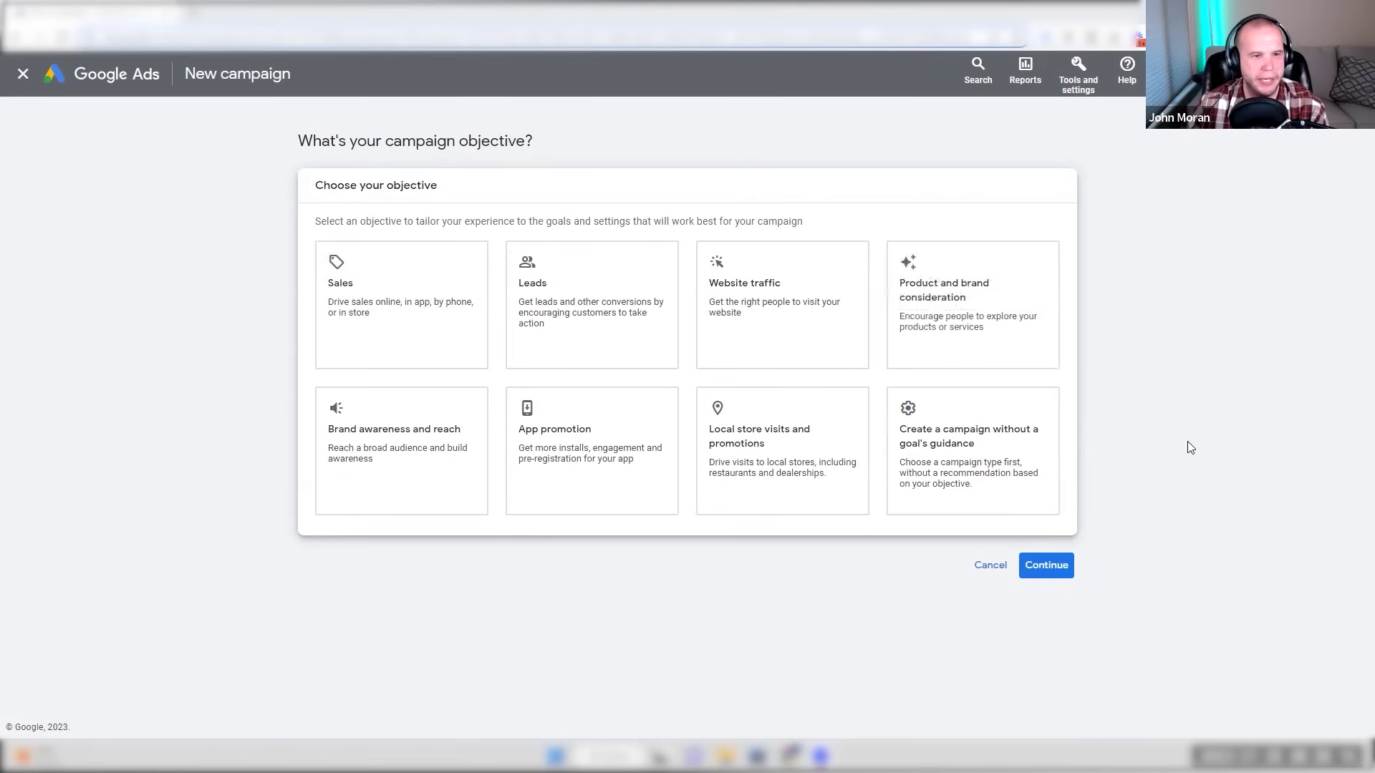
left_click(903, 447)
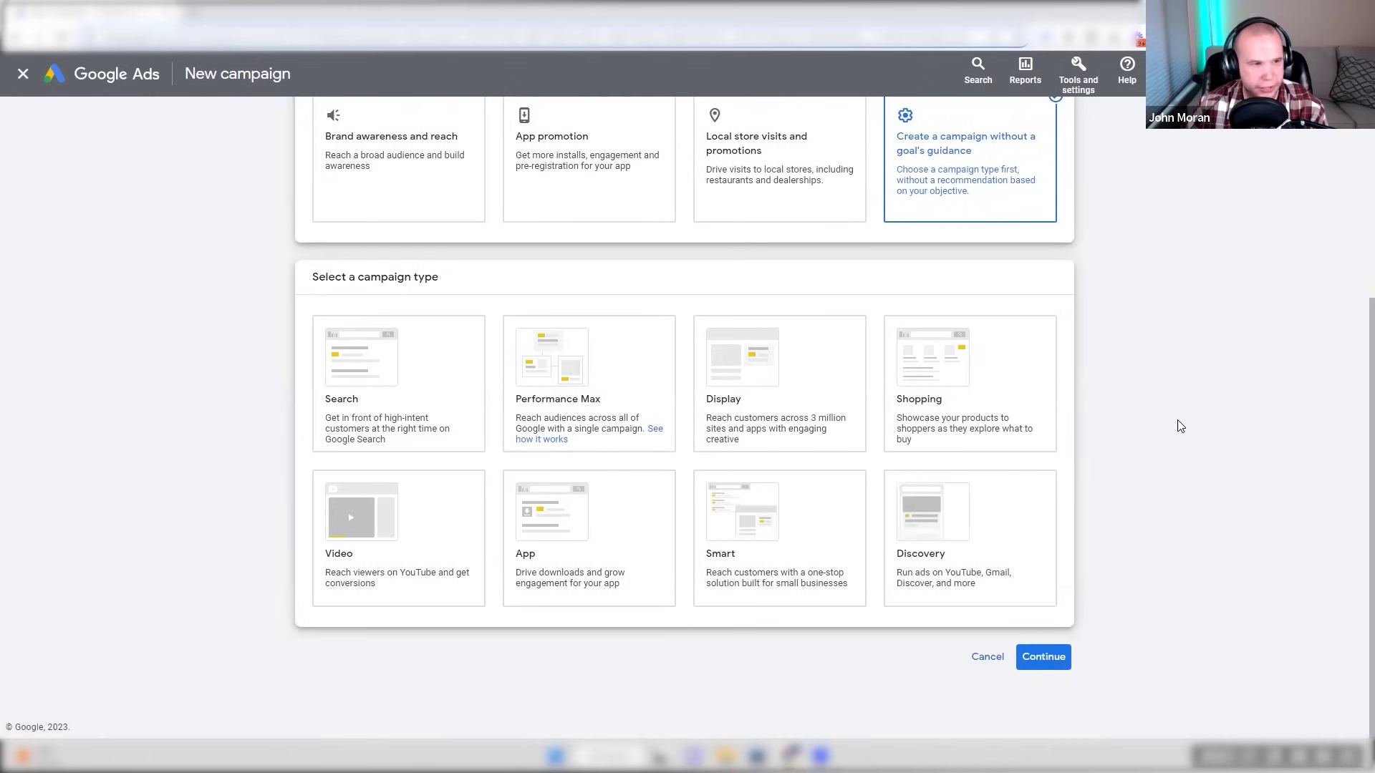
left_click(415, 389)
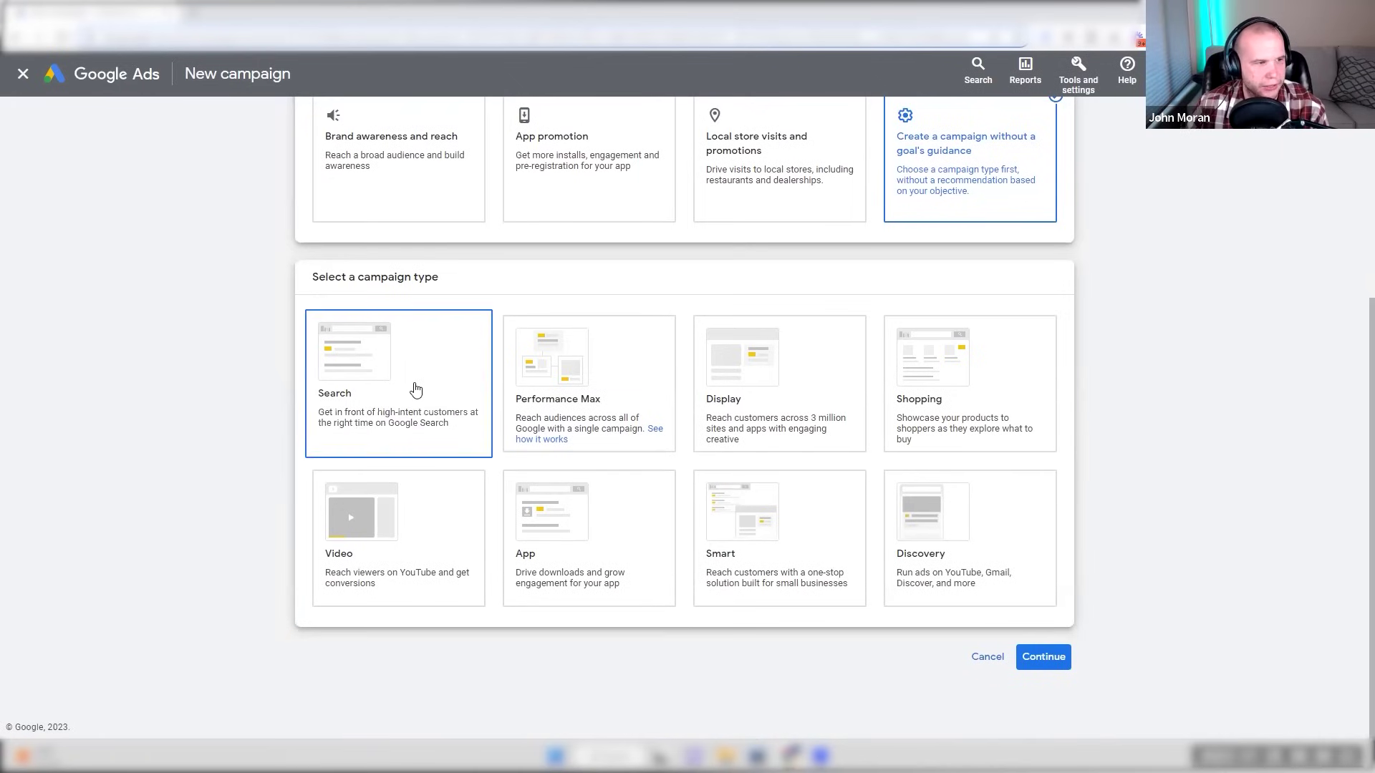
- Inspect the inactive conversion actions behind the Contacts goal and both sources of the Other goal
scroll(401, 390, "down", 5)
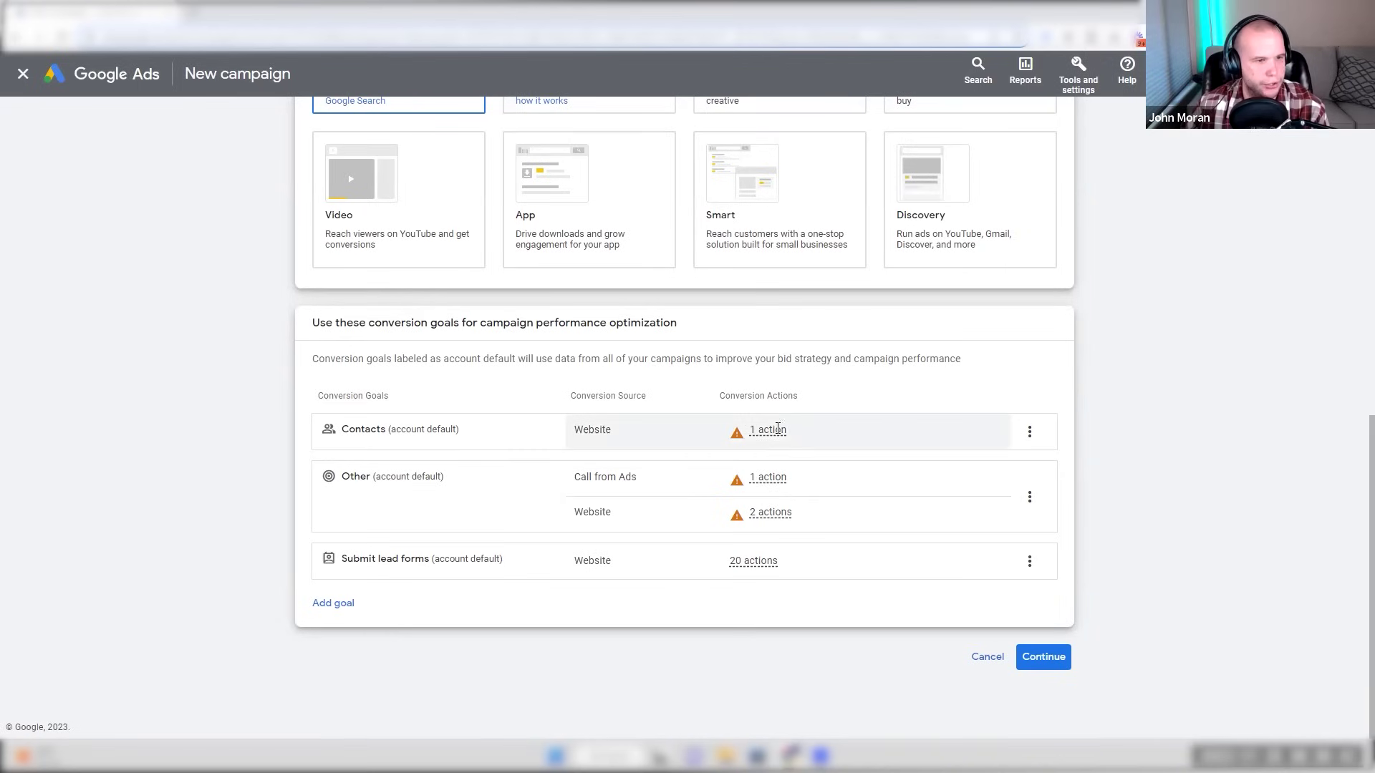
mouse_move(775, 430)
left_click(738, 530)
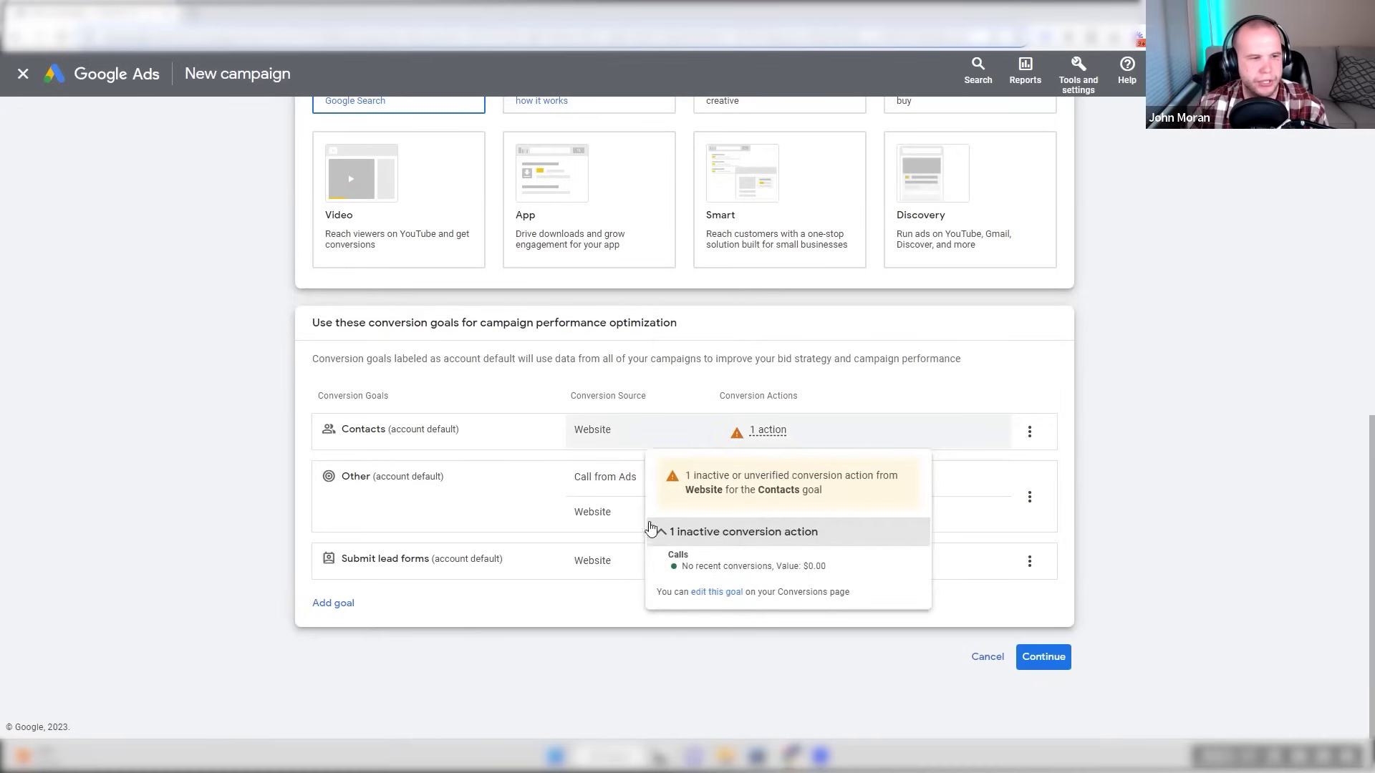
mouse_move(775, 489)
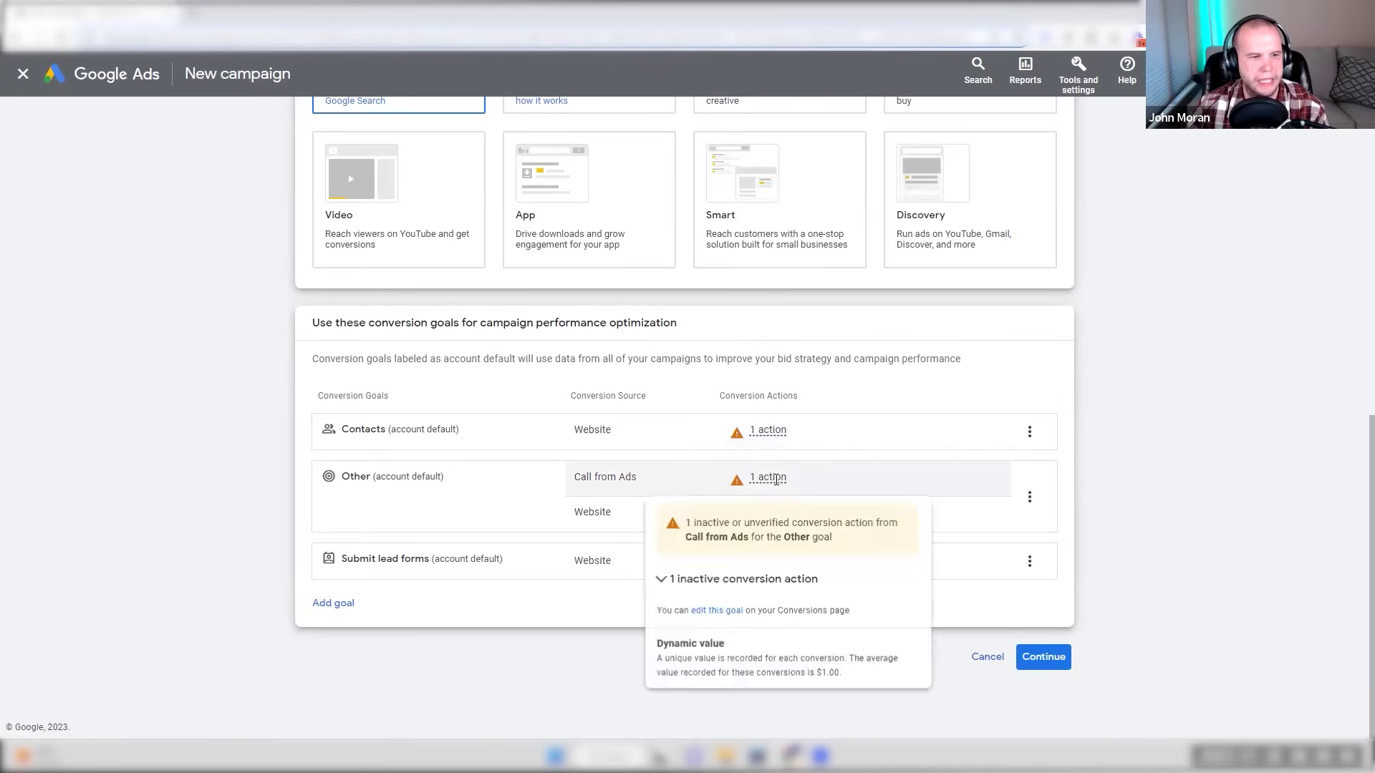
left_click(773, 579)
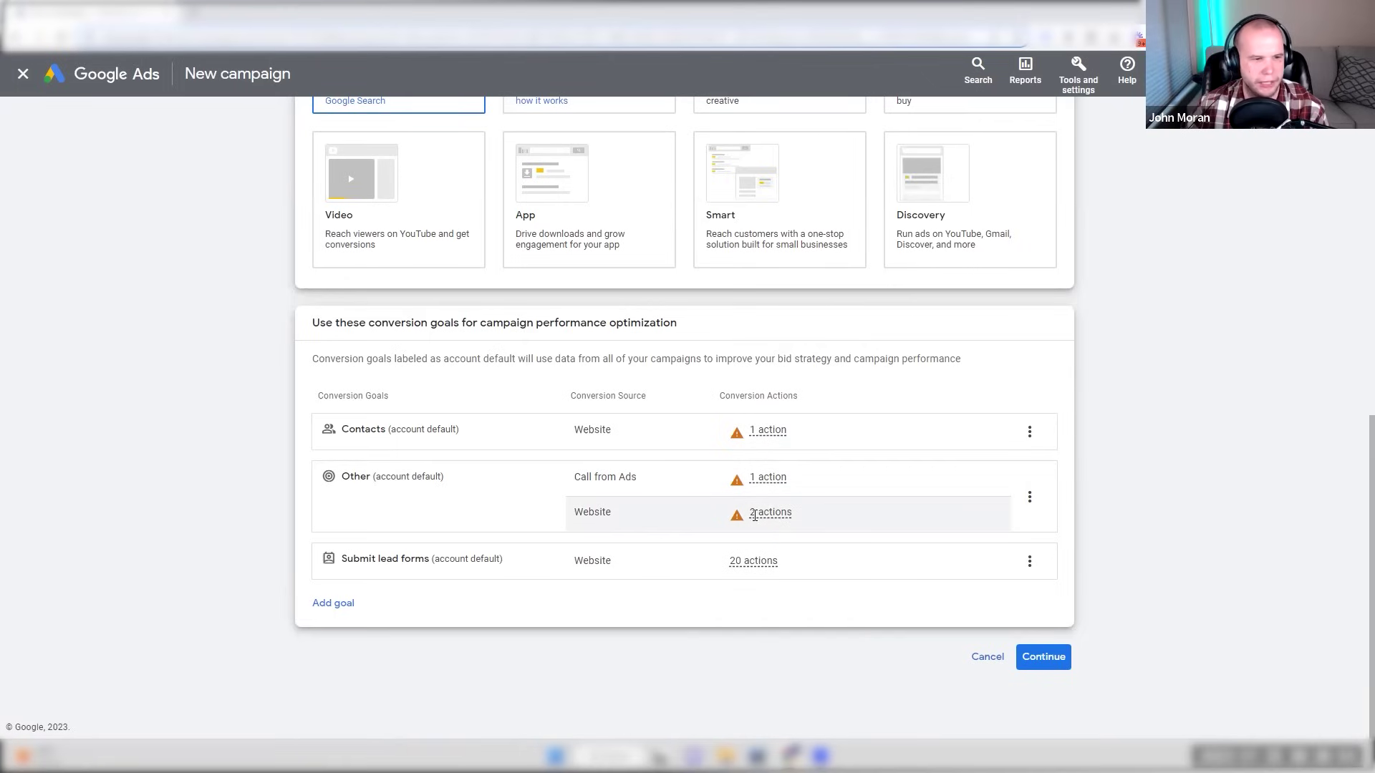
mouse_move(766, 513)
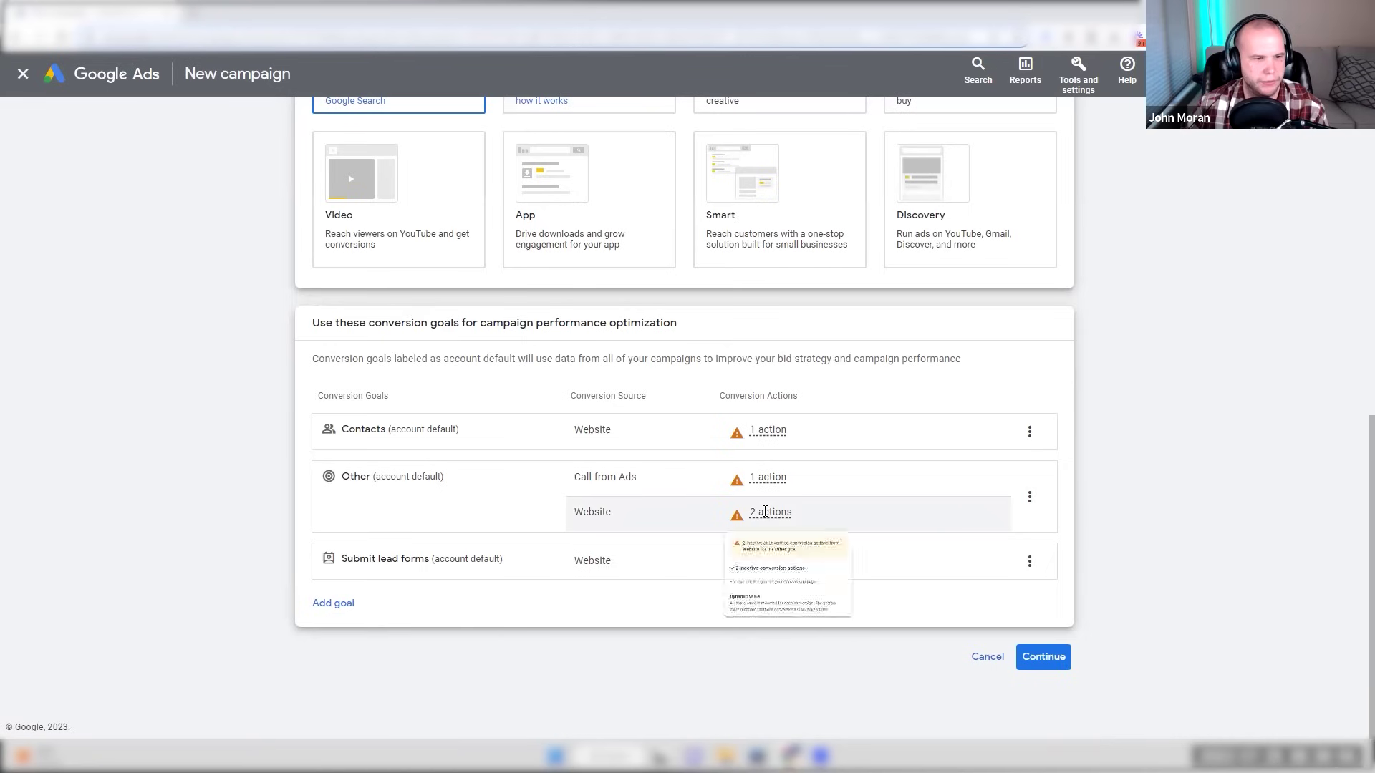
left_click(743, 610)
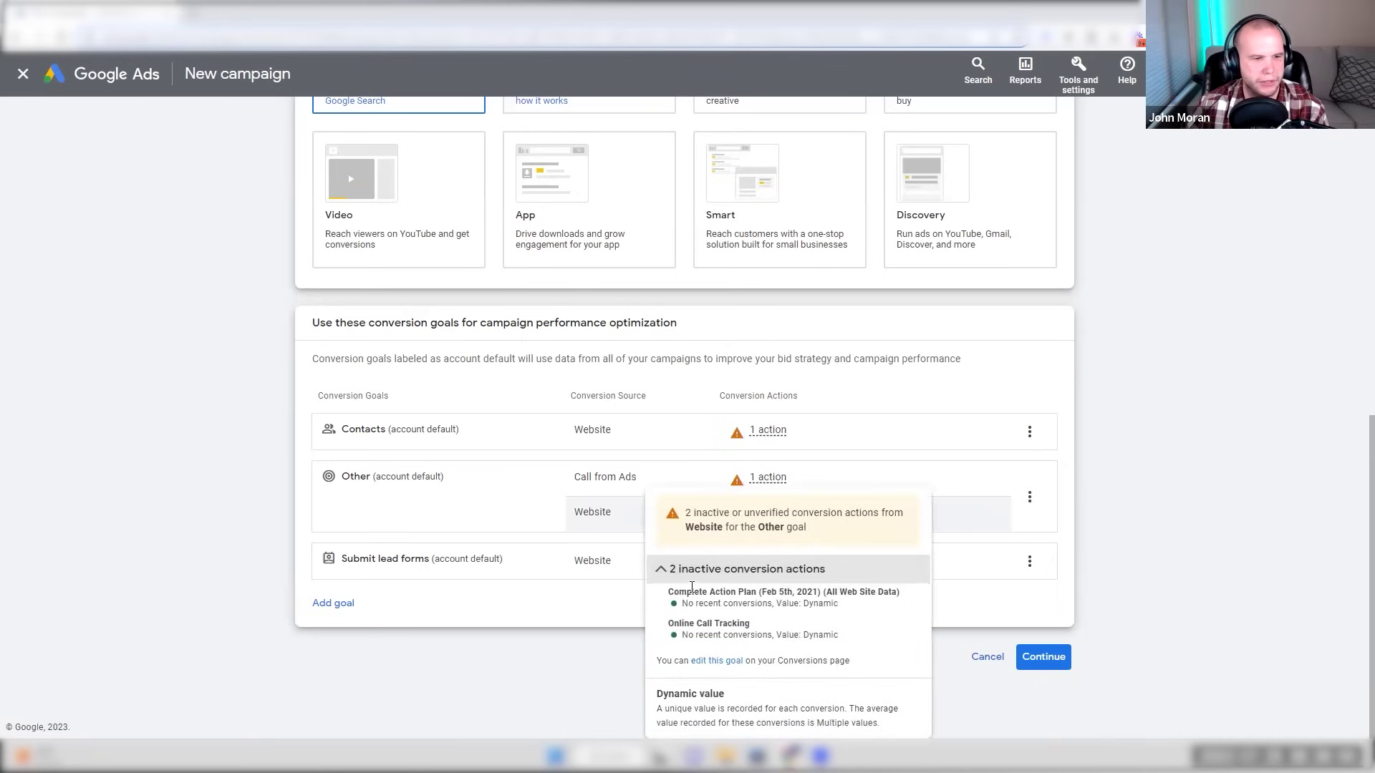
- Remove the Contacts and Other conversion goals, keep Submit lead forms, and continue the campaign setup
left_click(1032, 431)
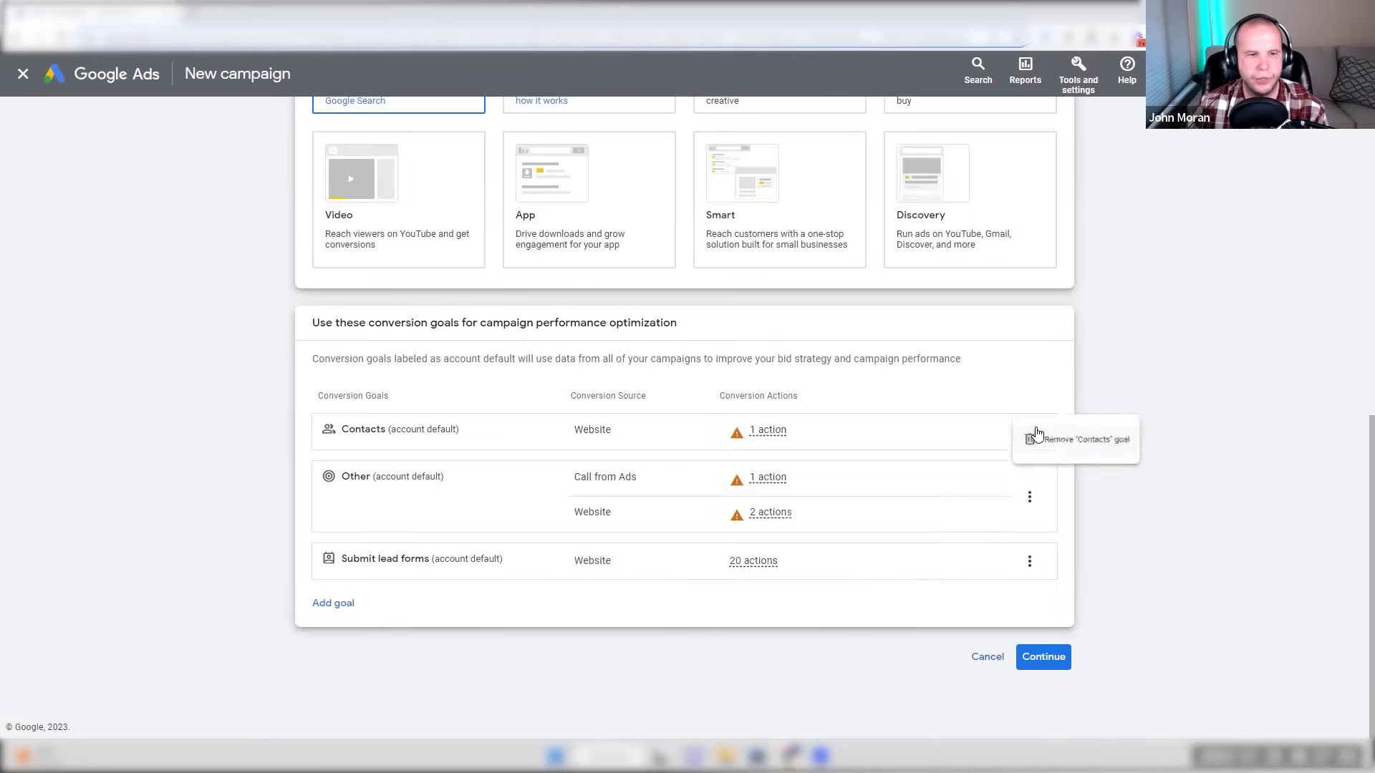
left_click(1036, 437)
left_click(824, 439)
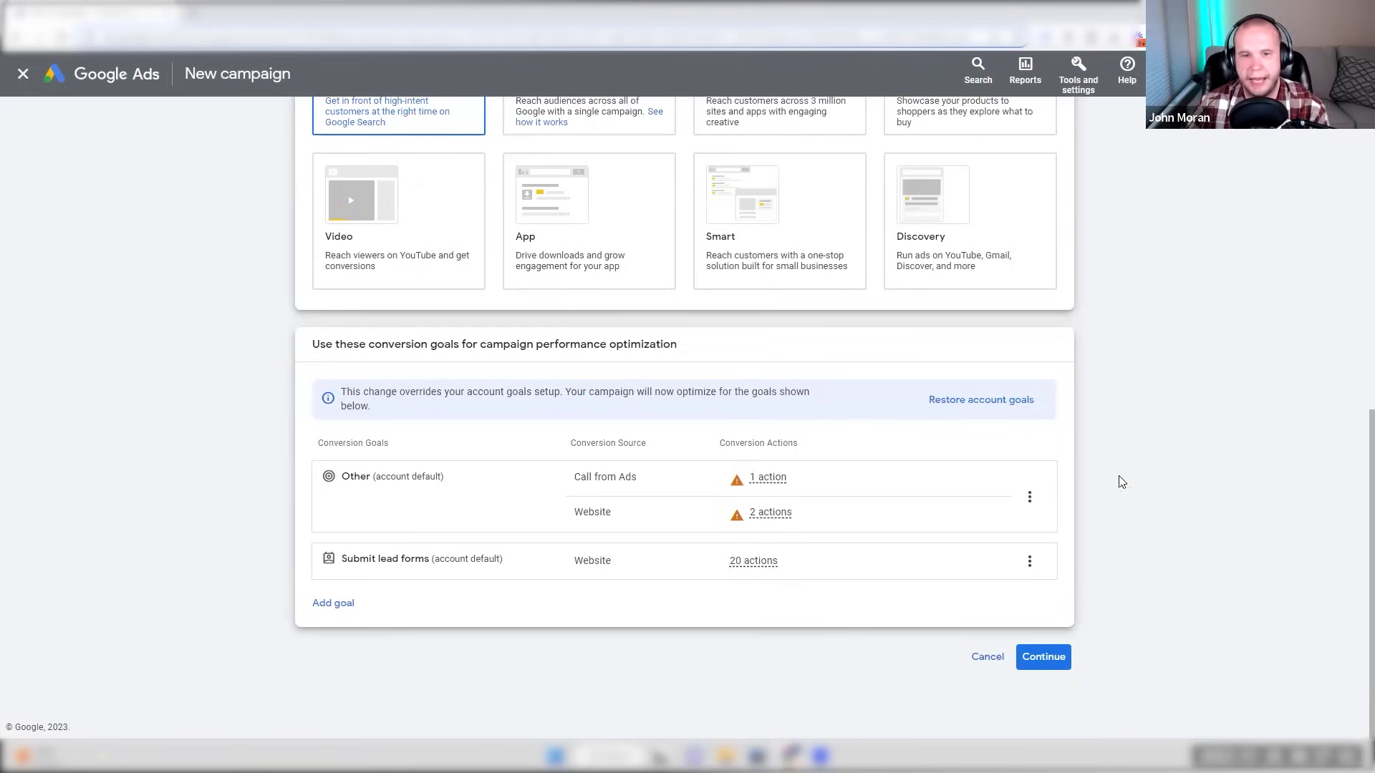
left_click(1030, 499)
left_click(1056, 542)
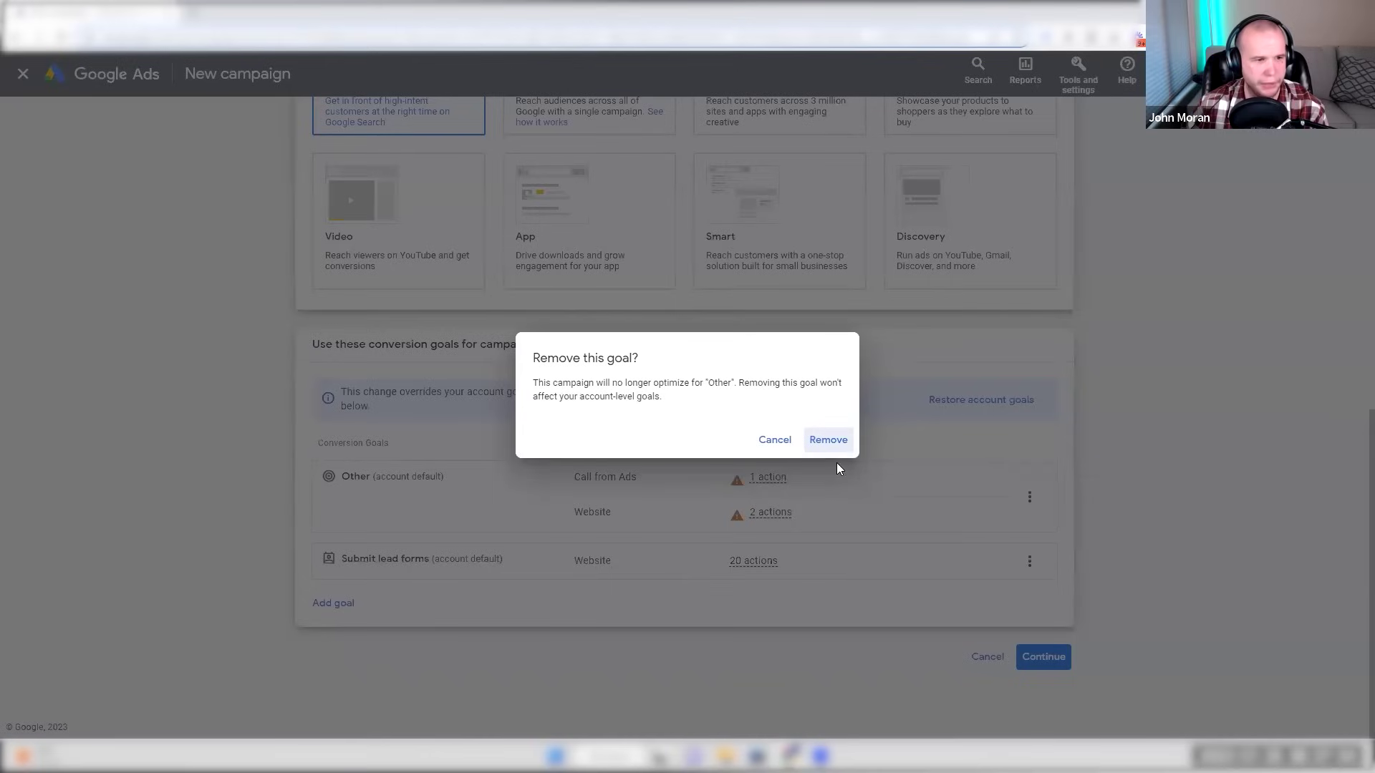
left_click(828, 441)
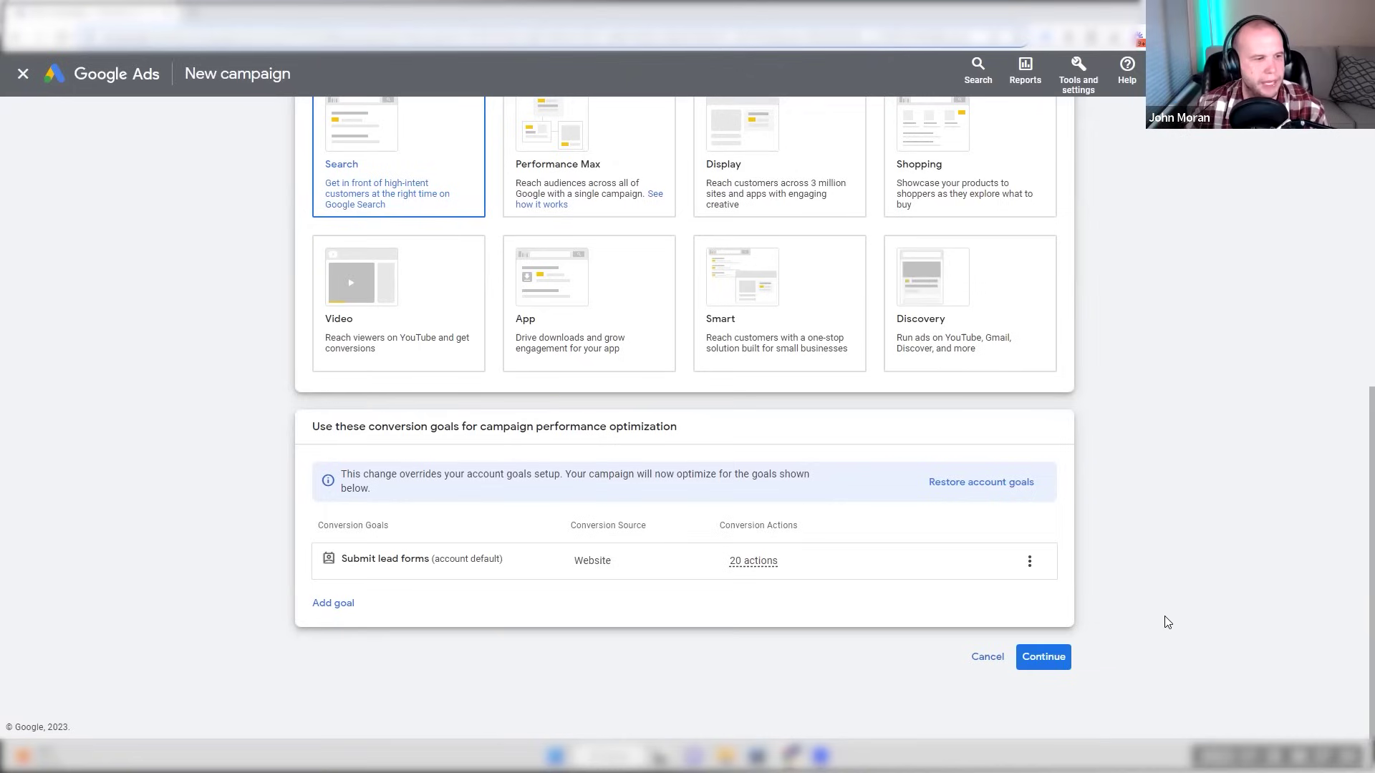
left_click(1056, 665)
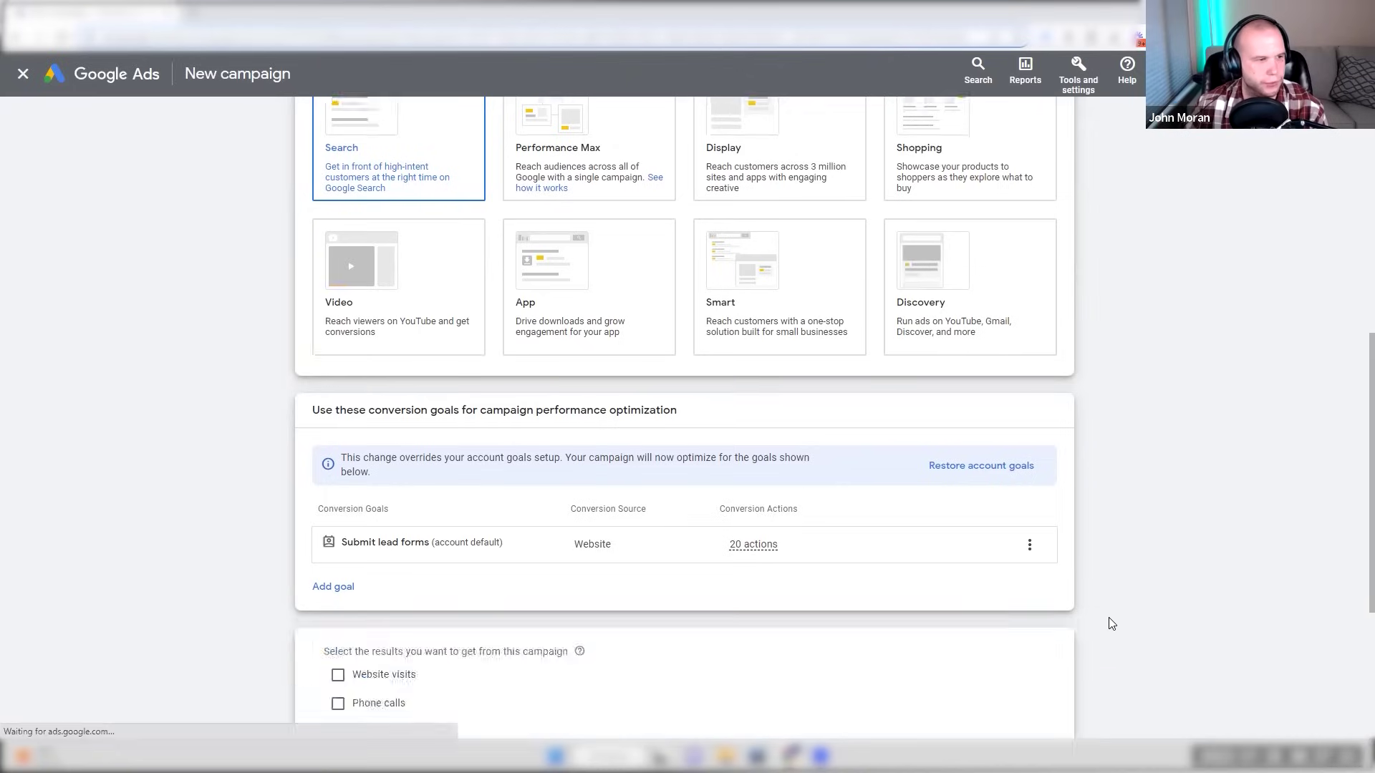
- Leave all desired results unselected, name the campaign Brand Campaign, and continue to the bidding settings
scroll(337, 321, "up", 4)
scroll(309, 314, "down", 4)
scroll(478, 319, "up", 1)
scroll(480, 324, "down", 1)
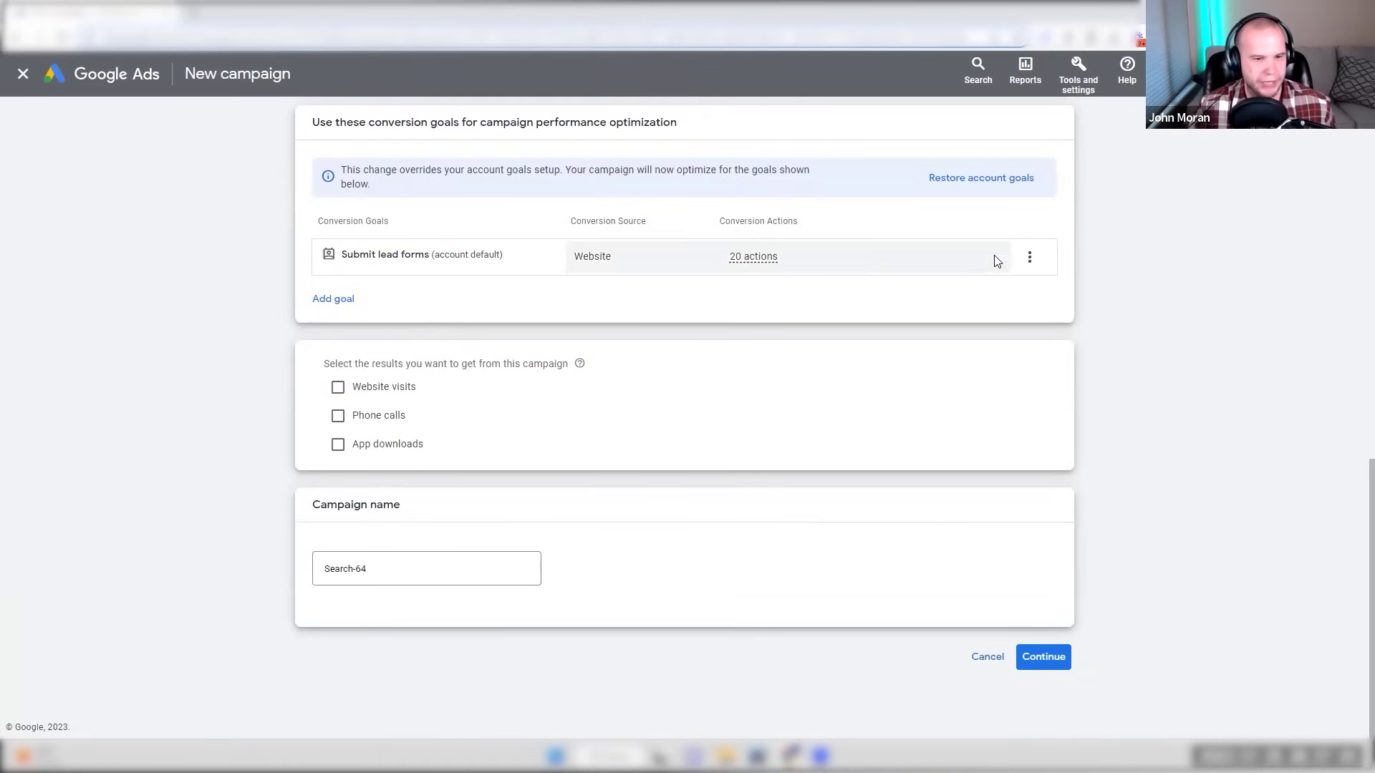
scroll(863, 285, "up", 1)
scroll(645, 430, "down", 1)
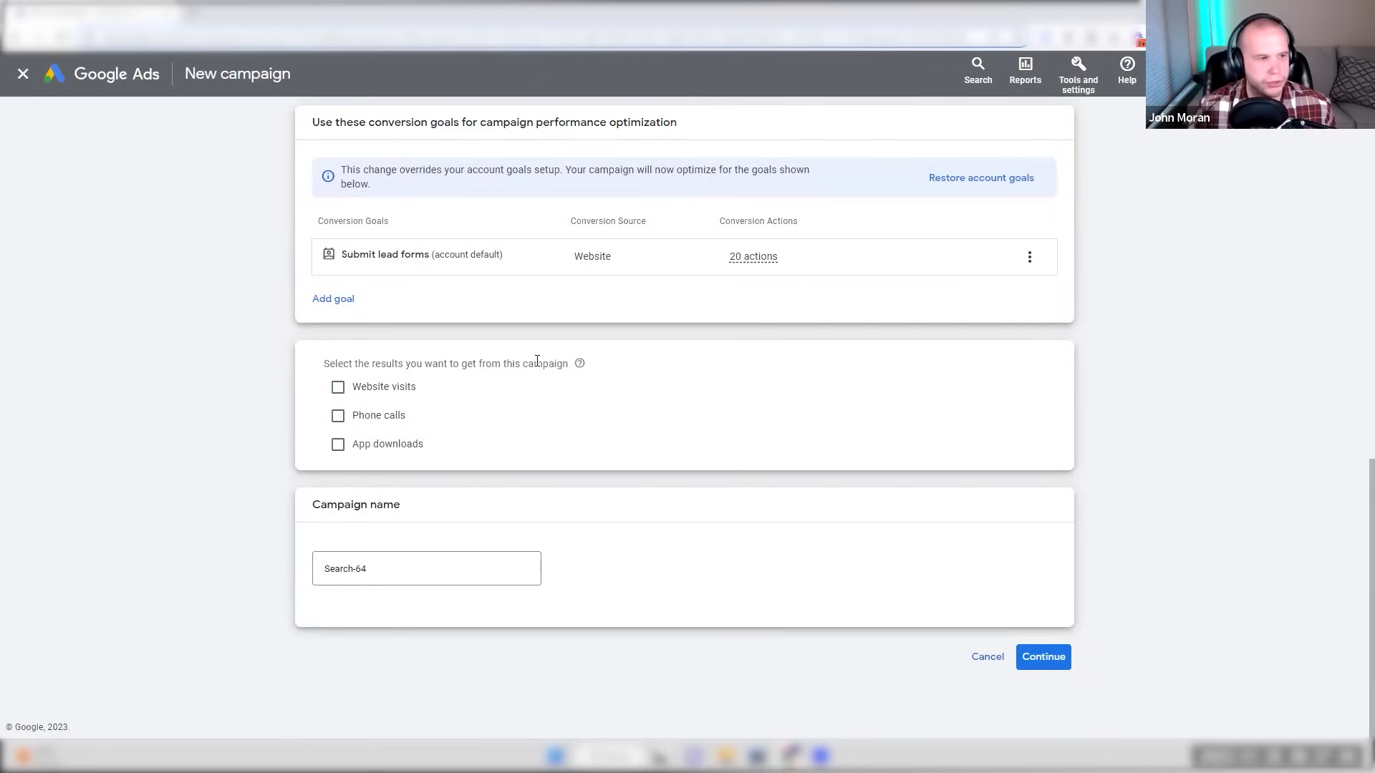
left_click(384, 392)
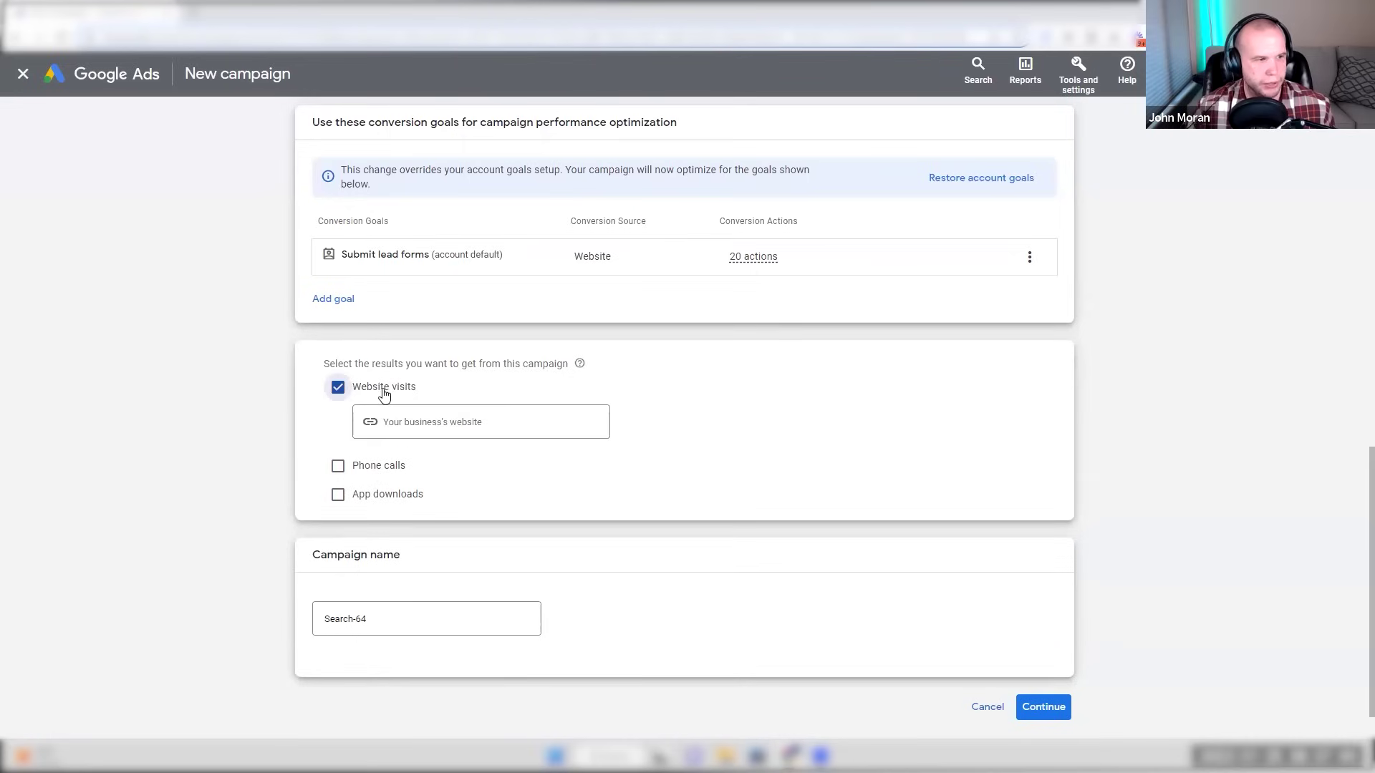
left_click(387, 395)
triple_click(384, 569)
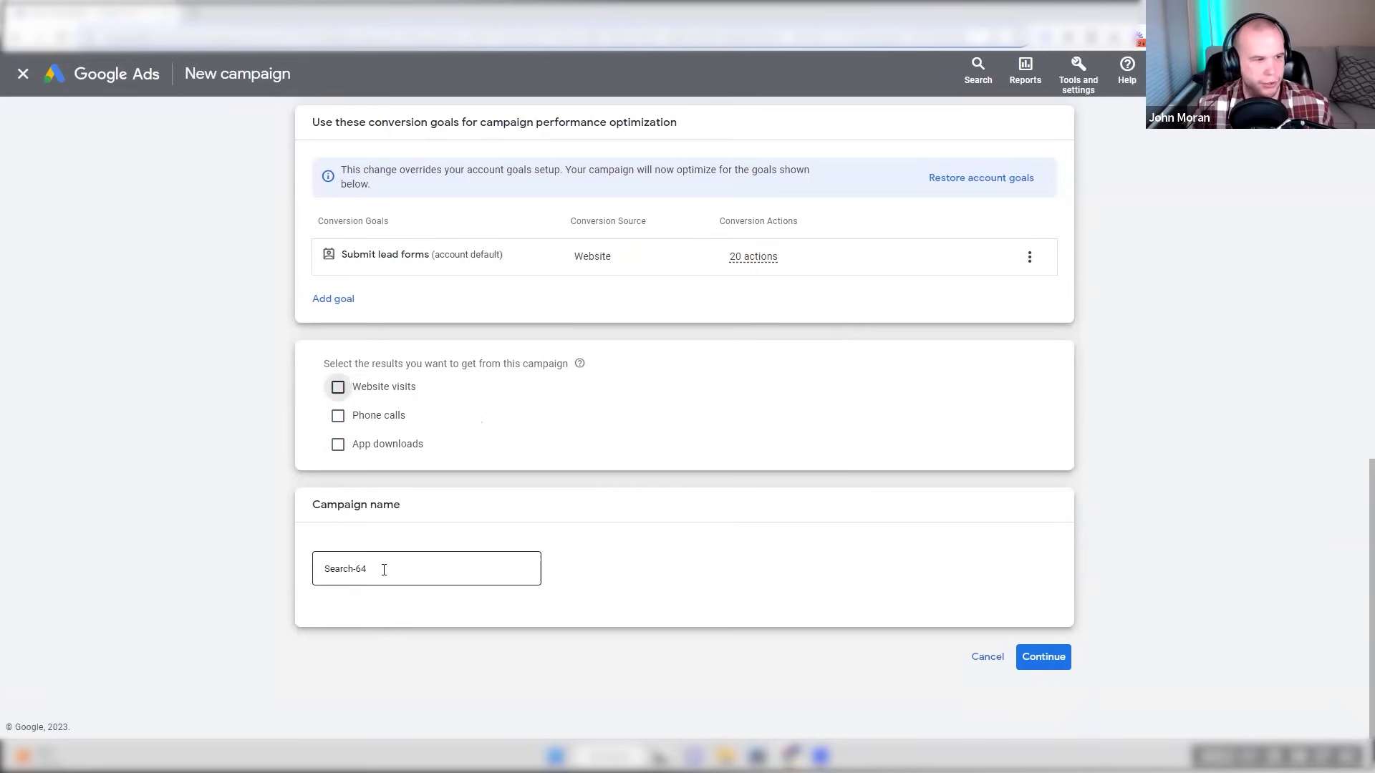
type("Brand Campaign")
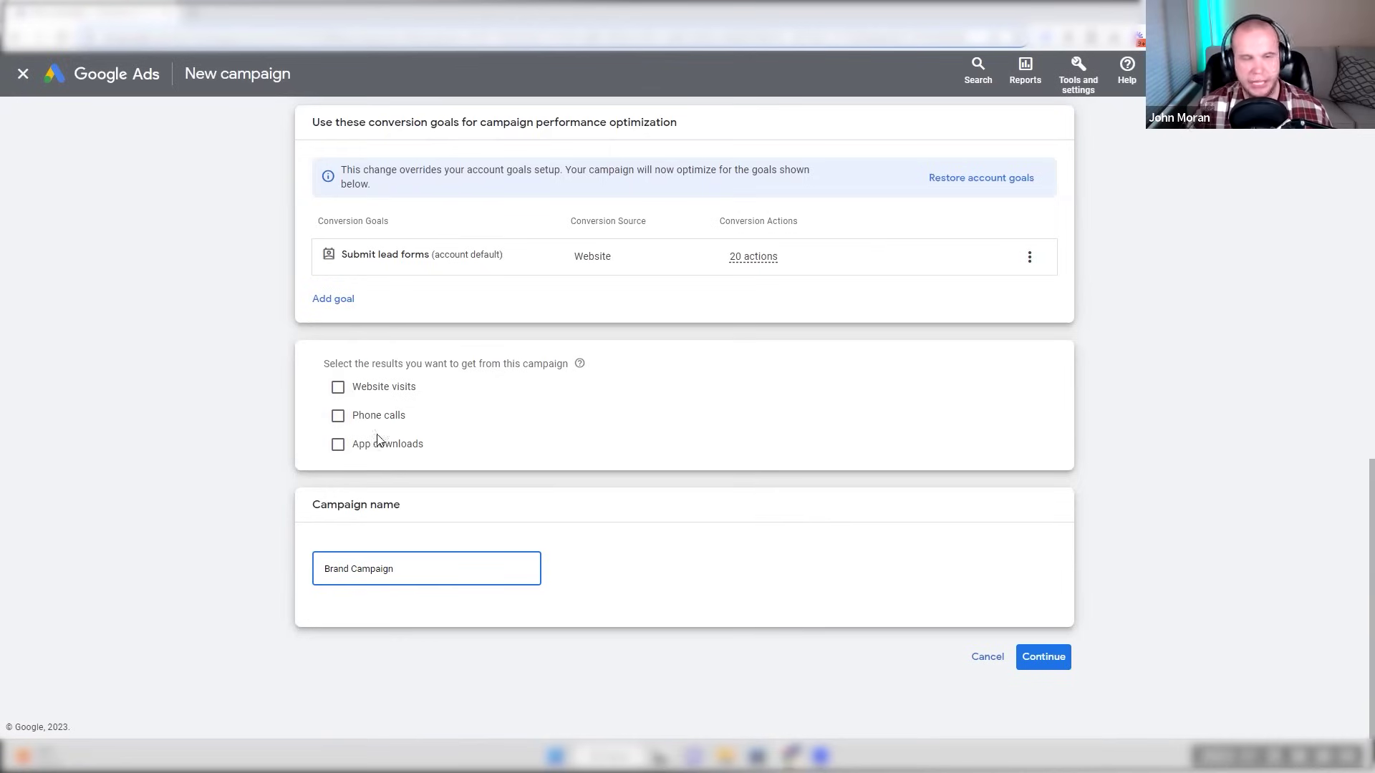
left_click(1047, 655)
left_click(854, 548)
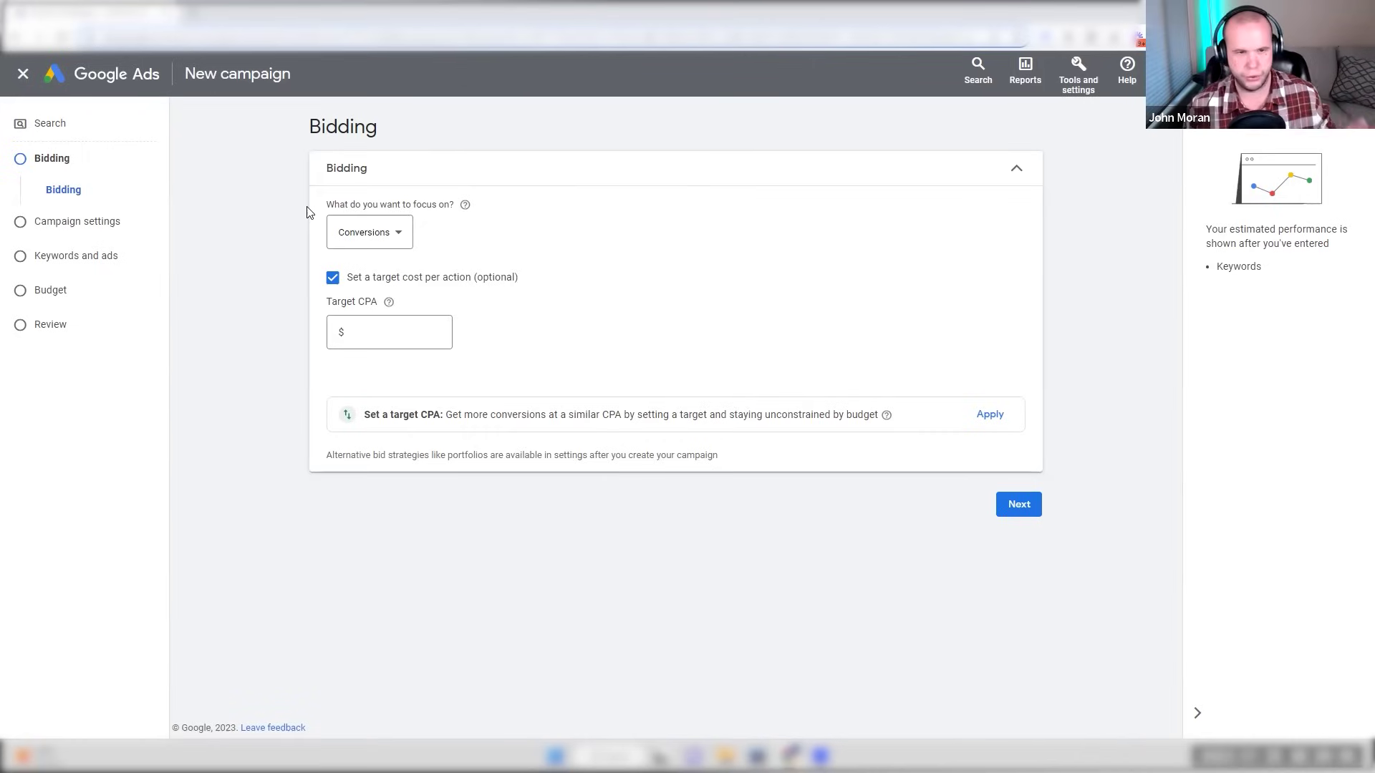
- Examine the available bidding focus options for the campaign
left_click(347, 232)
mouse_move(466, 233)
left_click(252, 209)
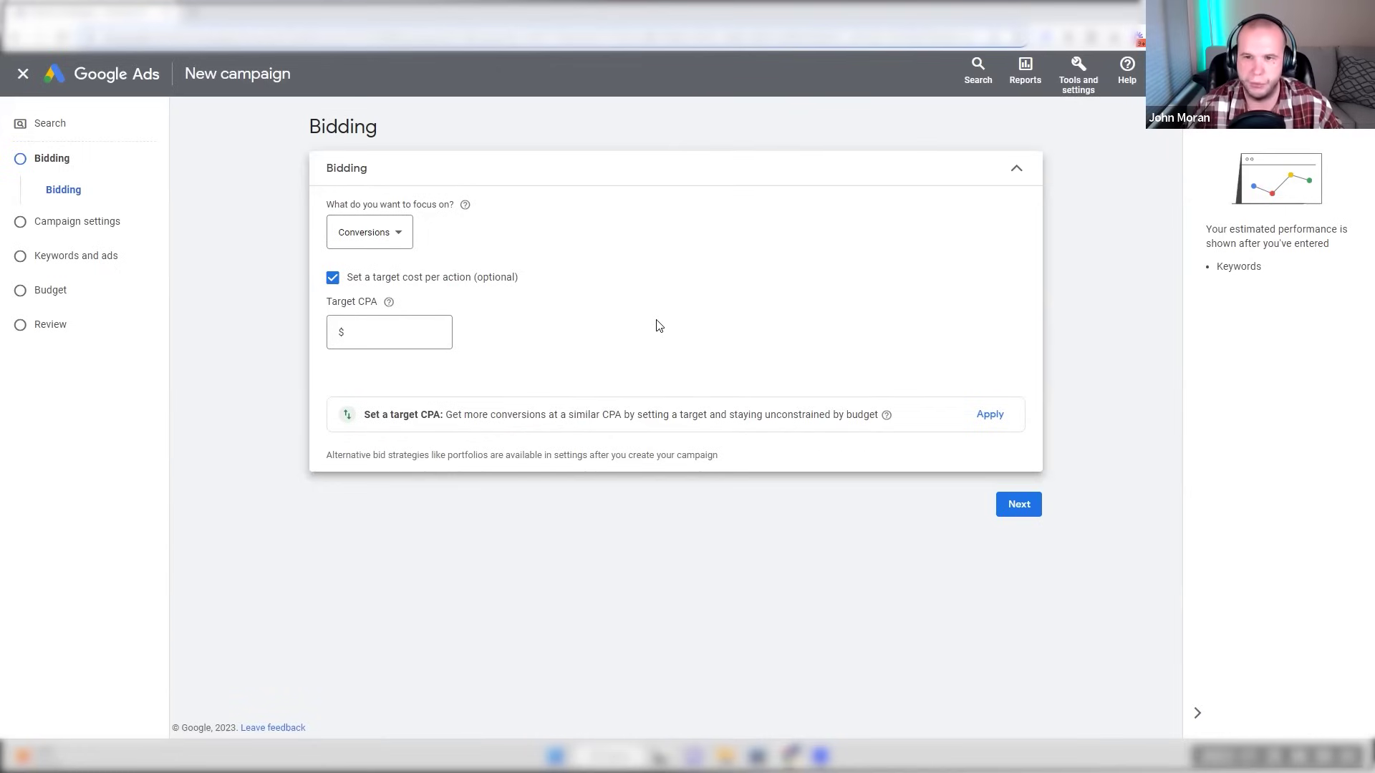
left_click(376, 232)
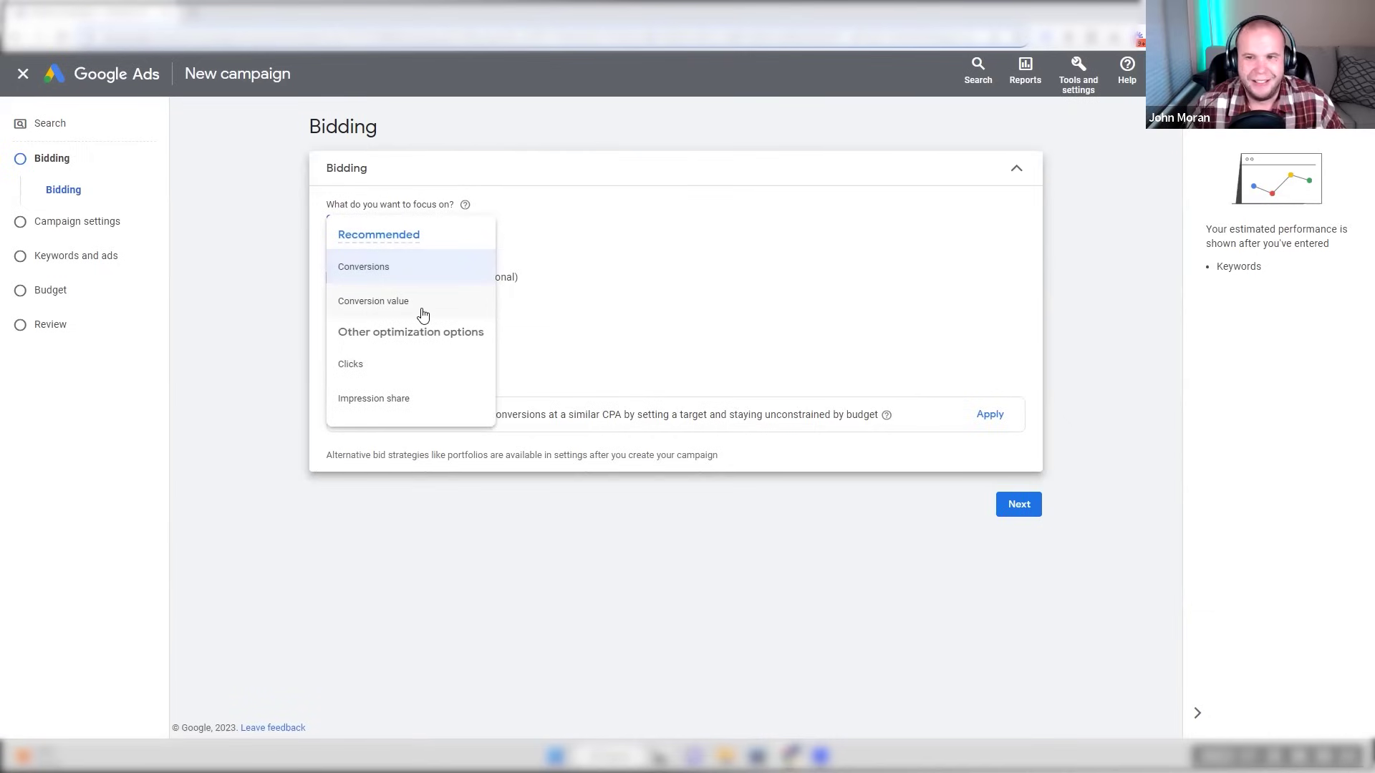
left_click(399, 275)
left_click(397, 235)
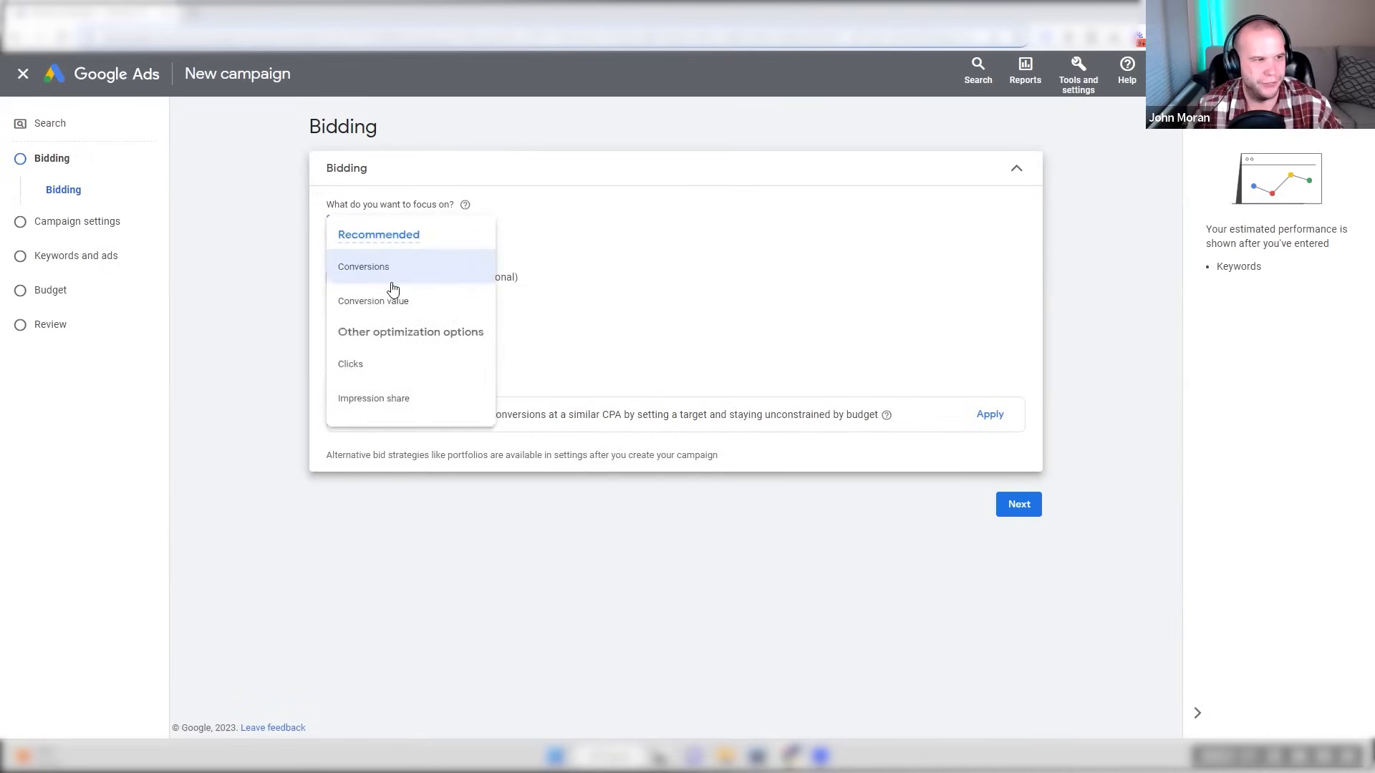
- Keep Conversions as the bidding focus, turn off the target cost per action, and continue to the campaign settings
left_click(391, 374)
left_click(376, 236)
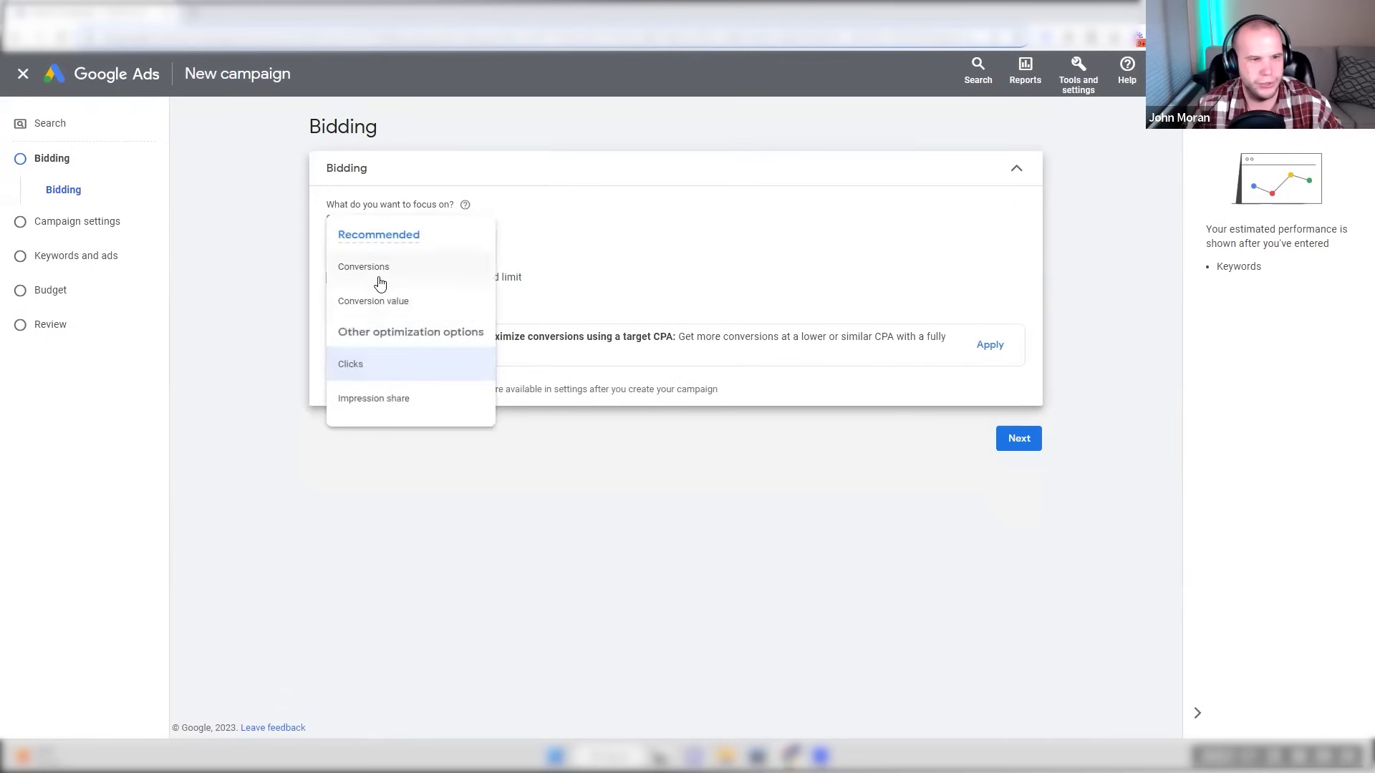
left_click(378, 279)
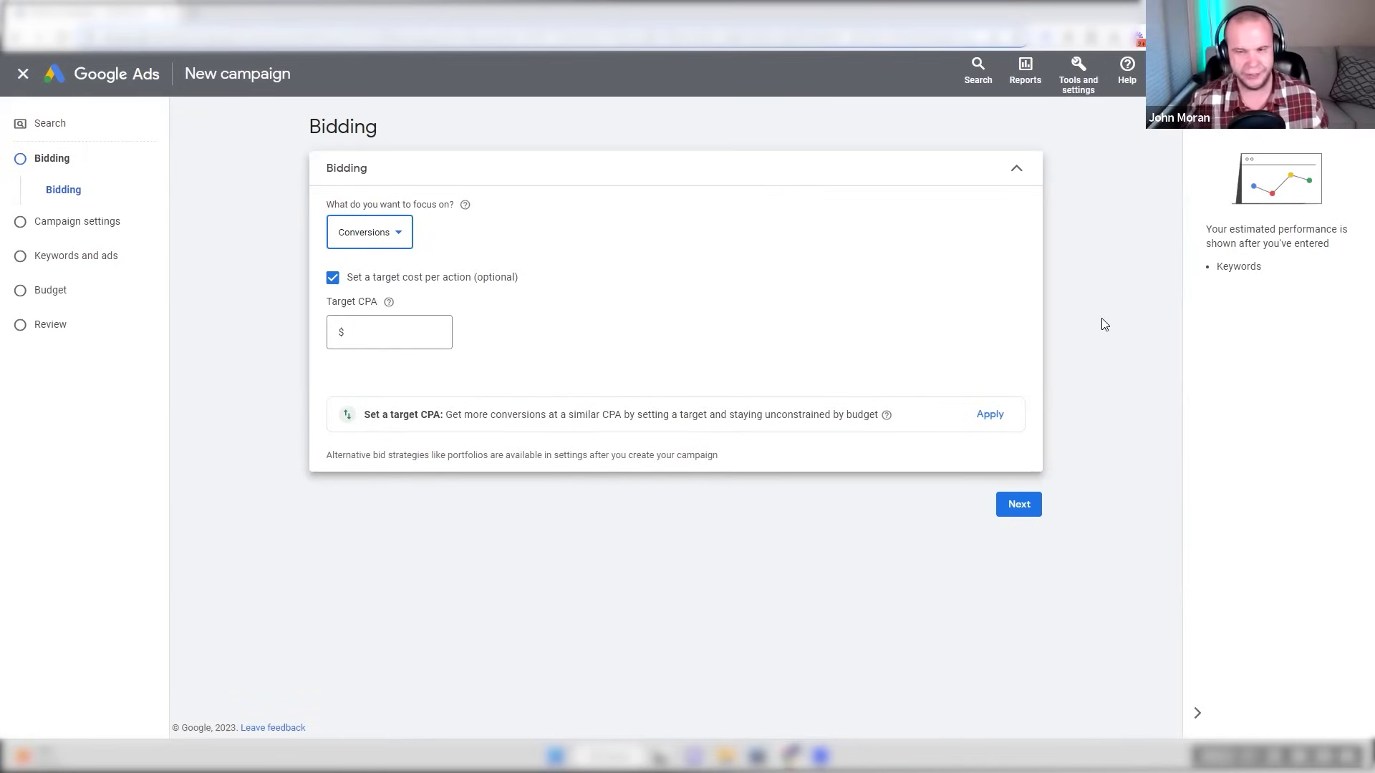
left_click(399, 285)
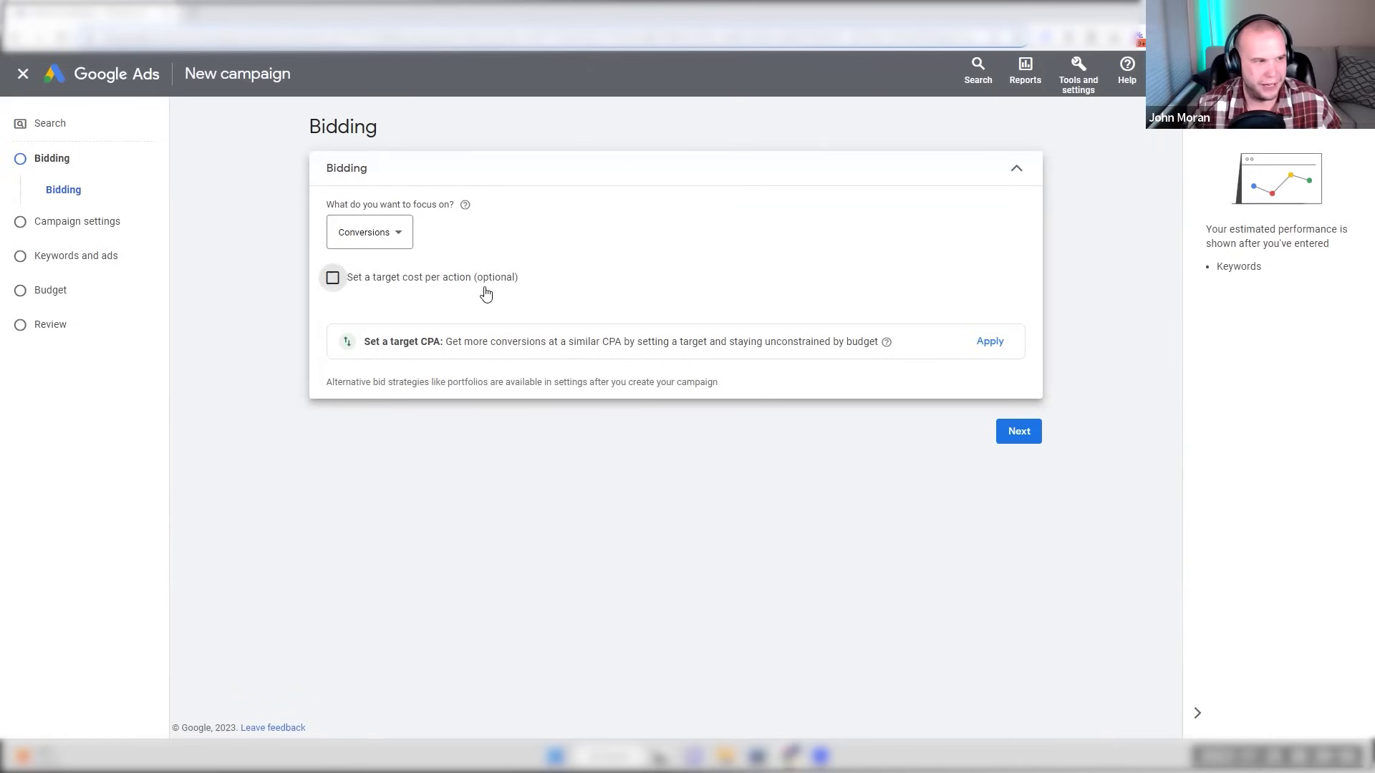
left_click(1023, 435)
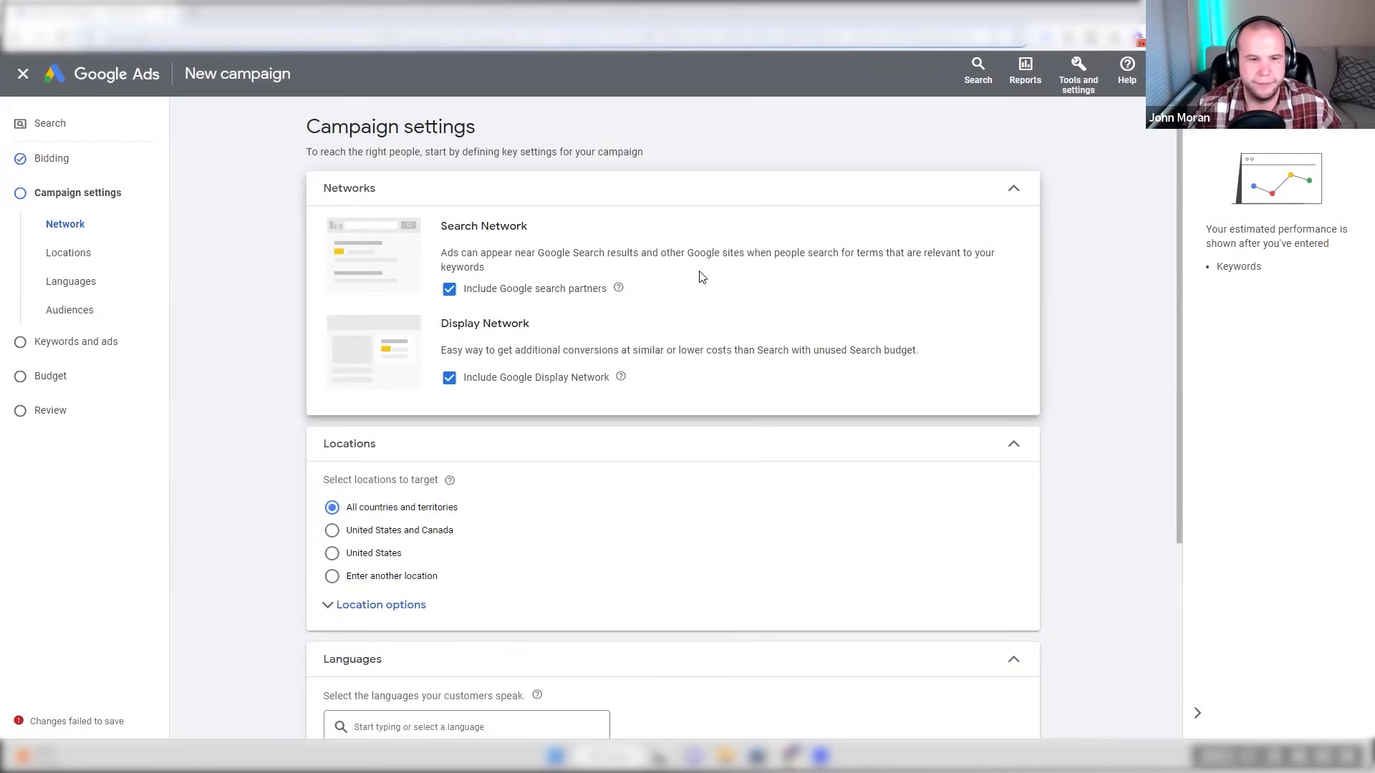
- Collapse the performance estimate and exclude the Google Display Network from the campaign
left_click(1198, 712)
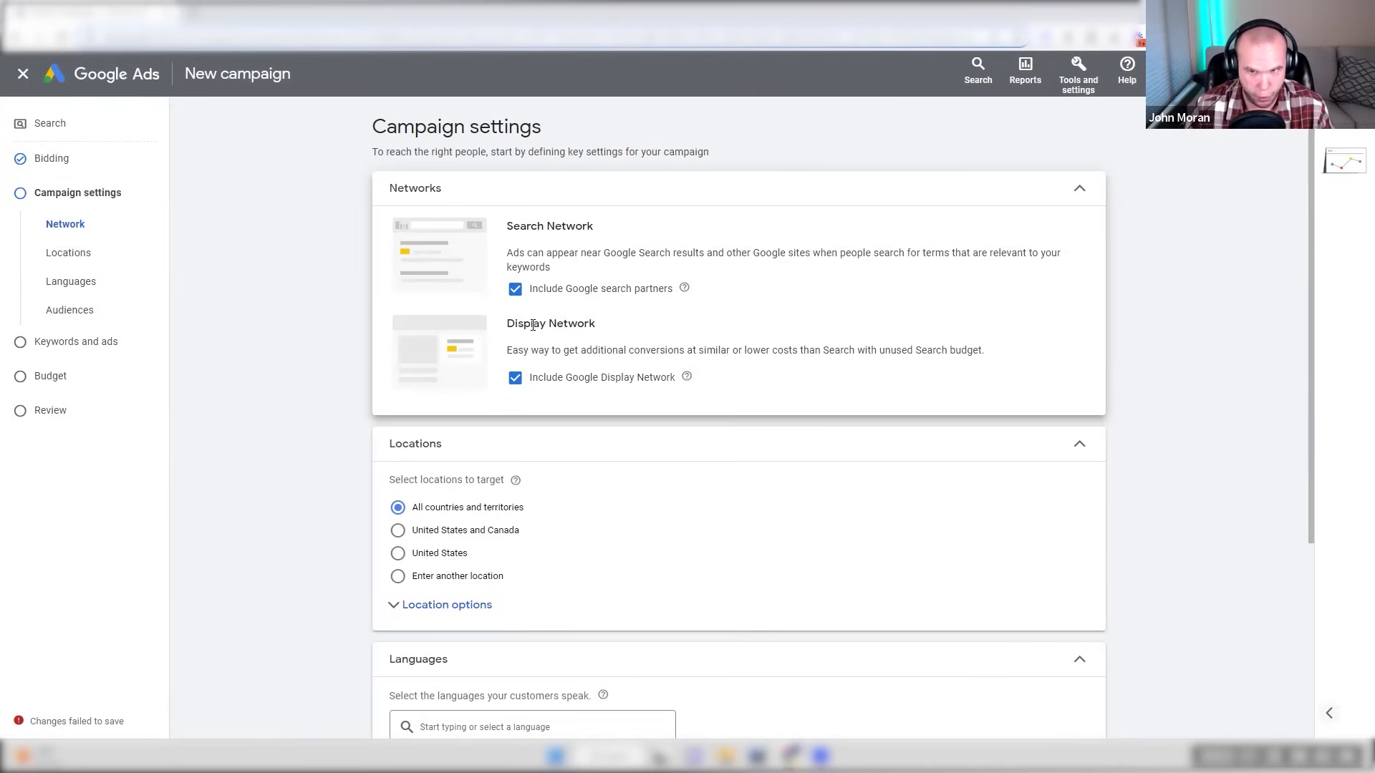
left_click(516, 379)
- Outline the Display Network option and the Display Expansion suggestion in red on a screen capture, and discard the capture
key("Print")
left_click_drag(356, 144, 1130, 486)
mouse_move(494, 330)
left_mouse_down()
mouse_move(770, 385)
mouse_move(994, 387)
left_mouse_up()
mouse_move(497, 400)
left_mouse_down()
mouse_move(836, 469)
mouse_move(1098, 458)
left_mouse_up()
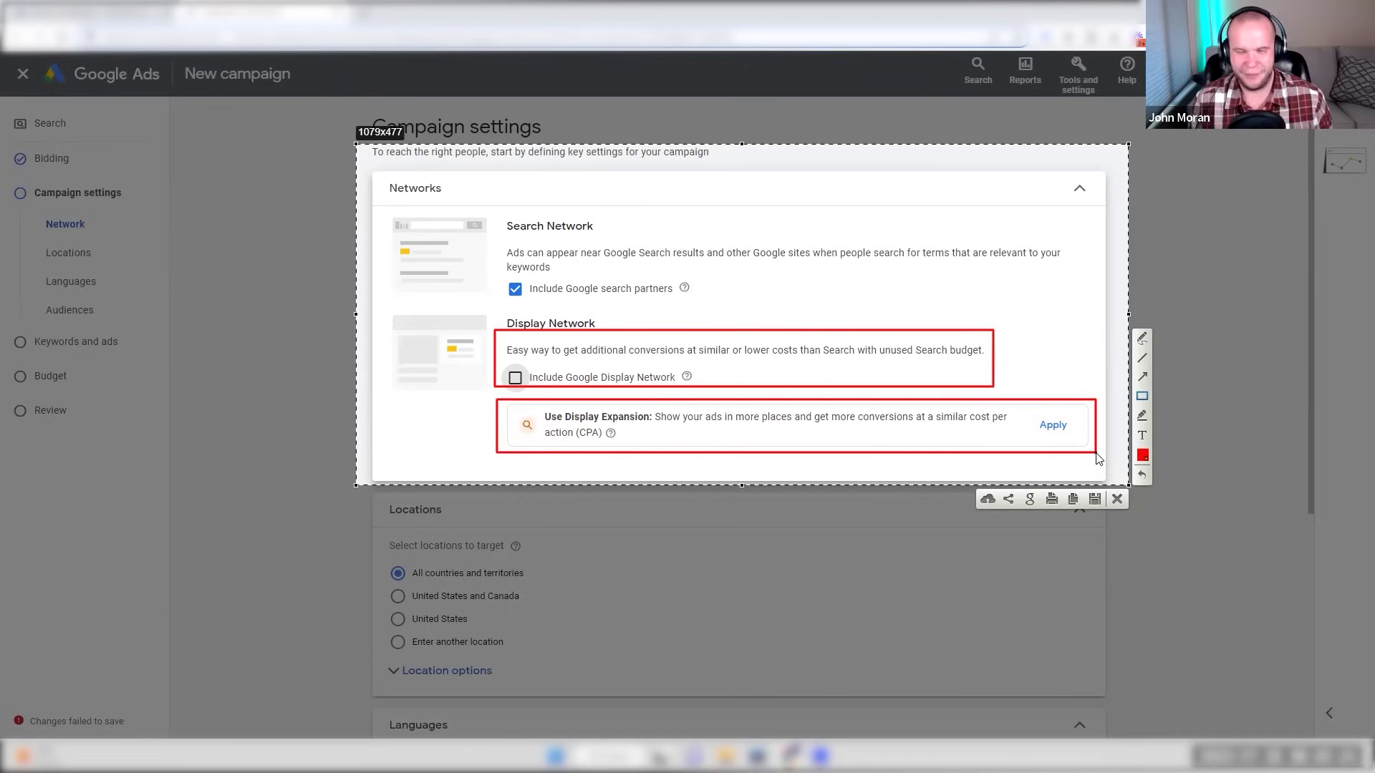
key("Escape")
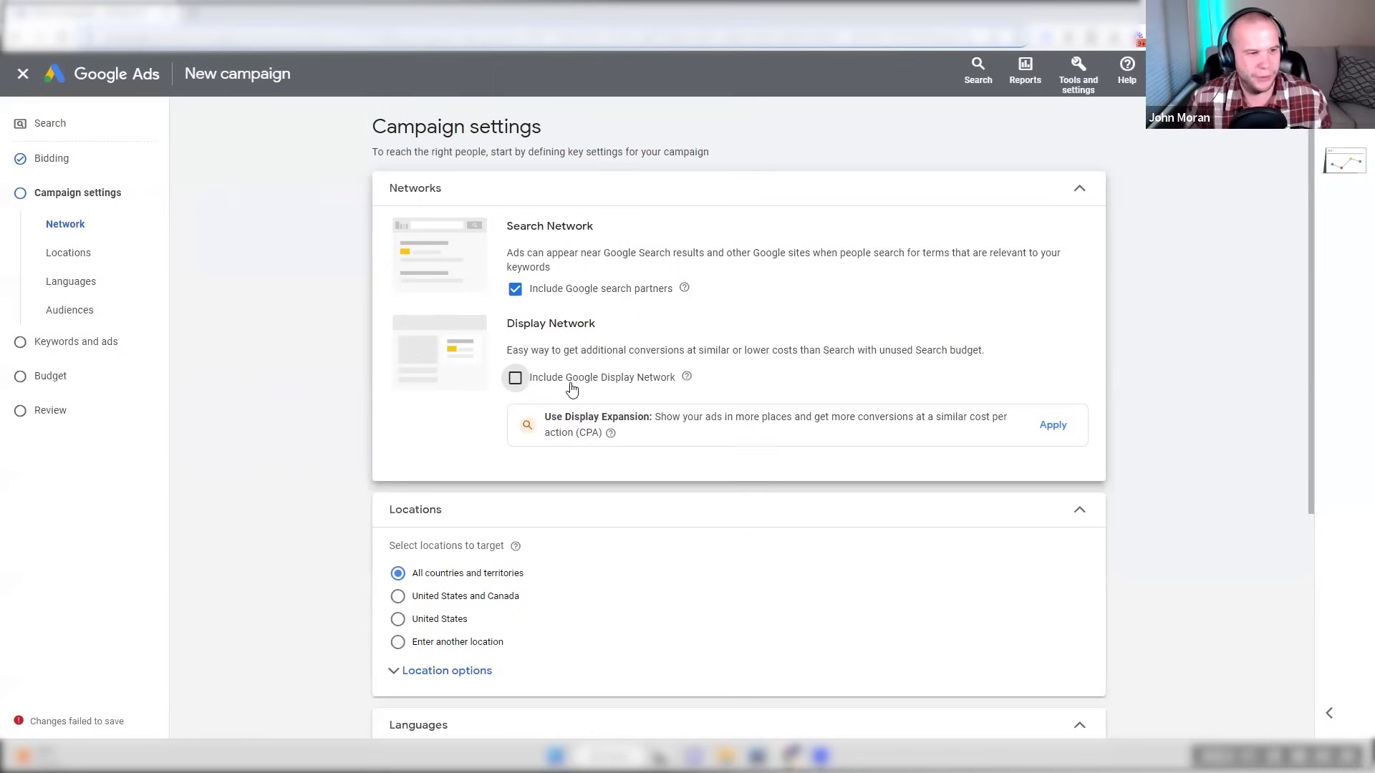
- Target the United States and limit location targeting to Presence: people in or regularly in the targeted locations
scroll(1161, 426, "down", 1)
scroll(1164, 424, "down", 2)
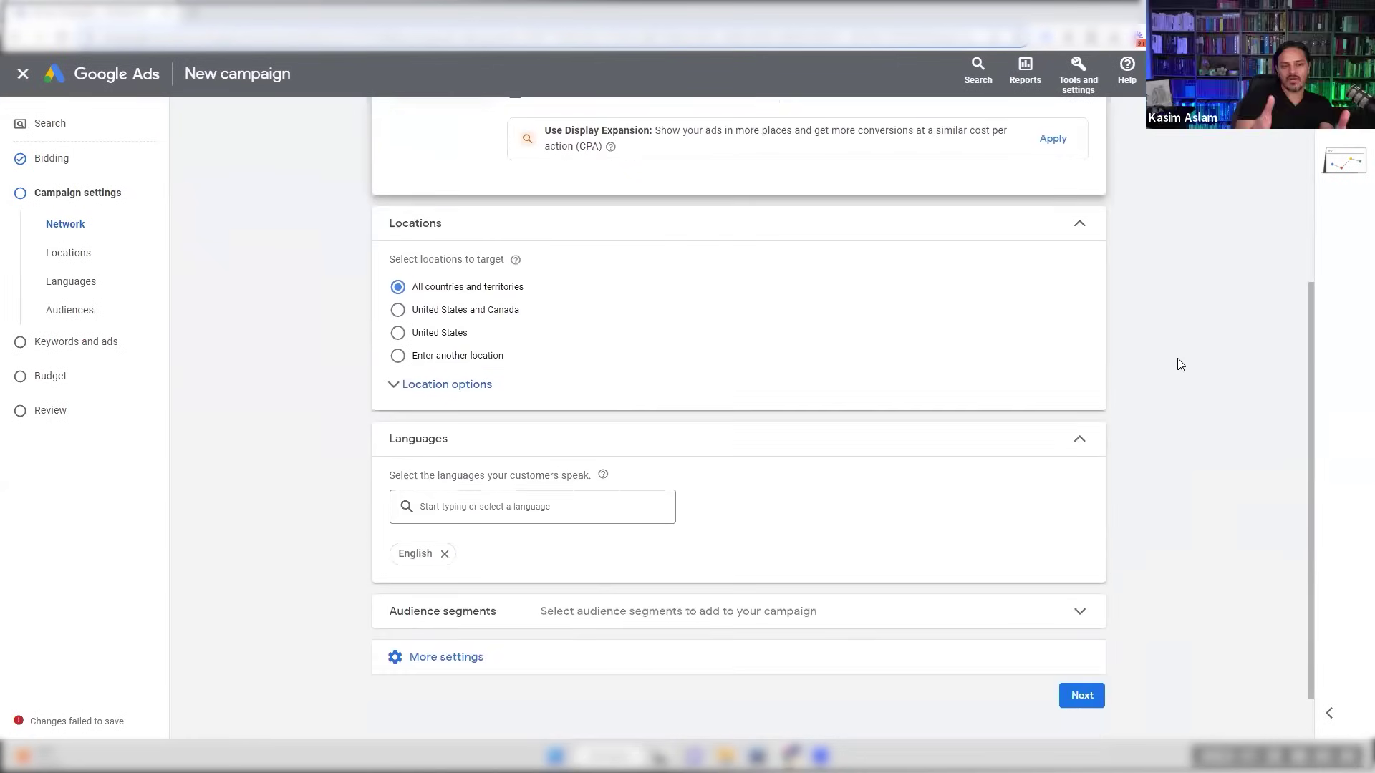
scroll(1178, 364, "up", 2)
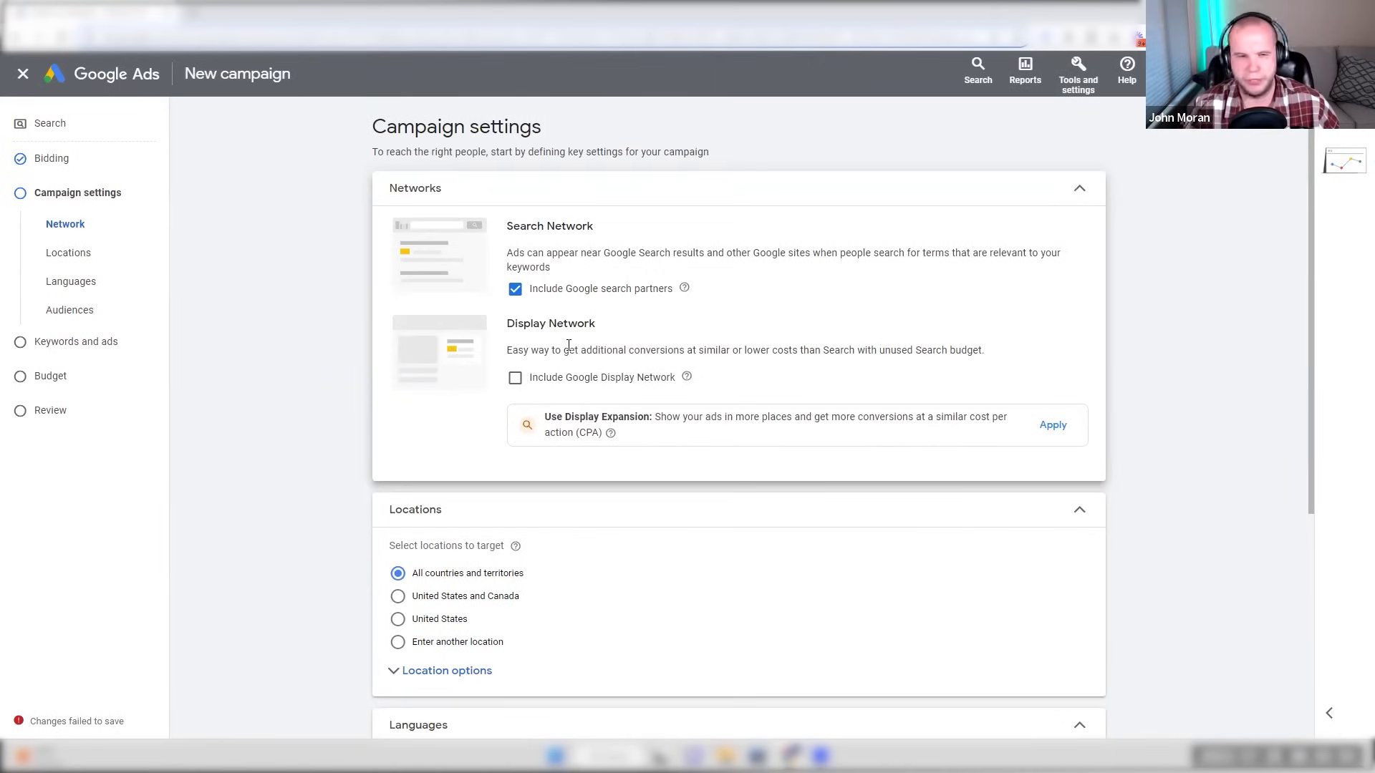
scroll(577, 337, "down", 4)
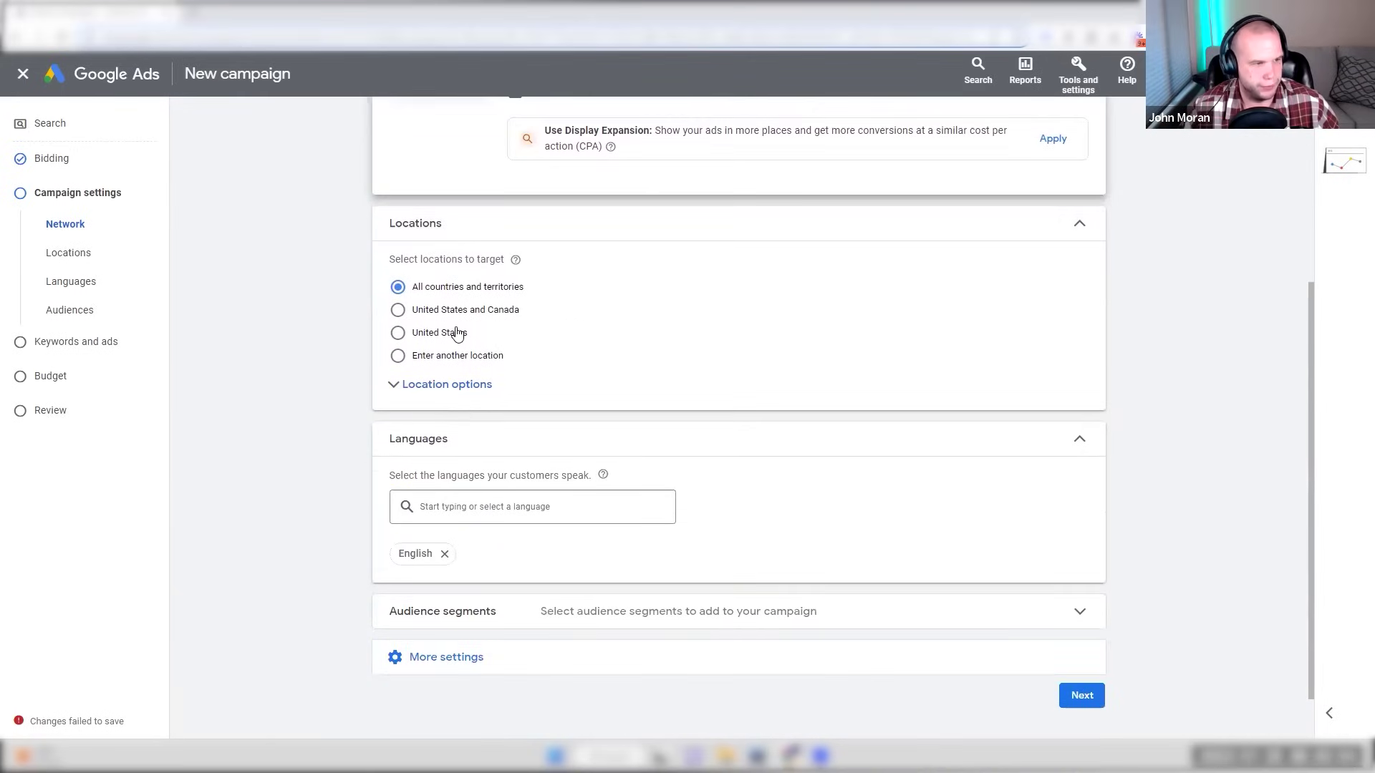
left_click(395, 330)
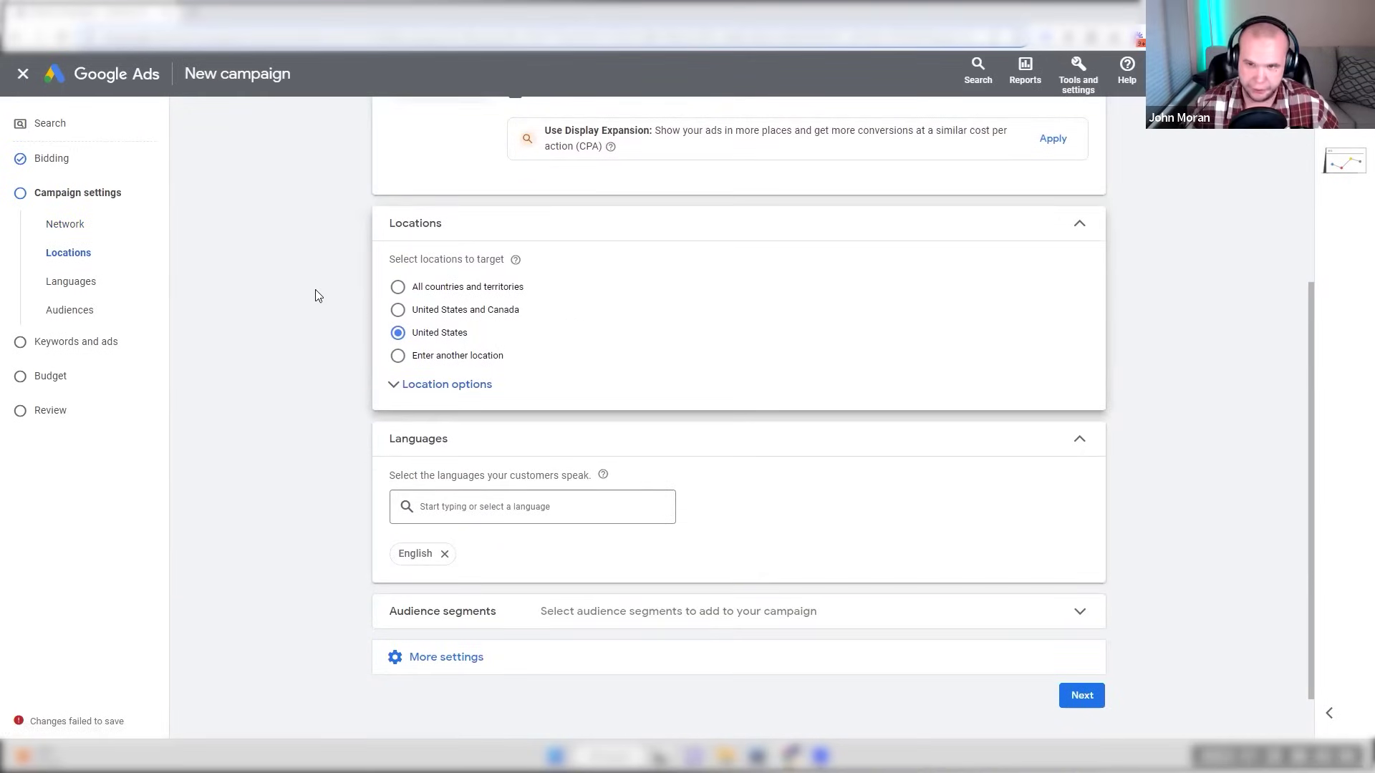
left_click(435, 391)
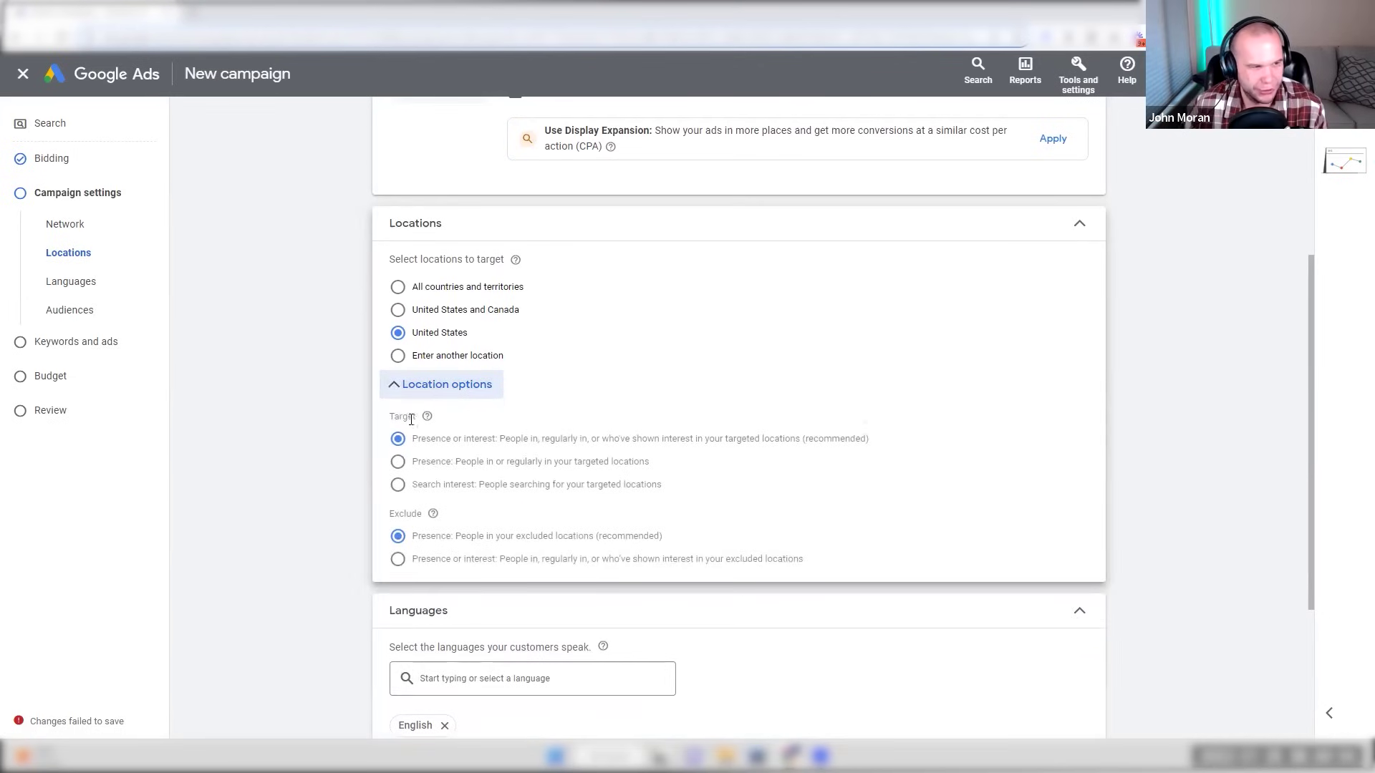
left_click(429, 470)
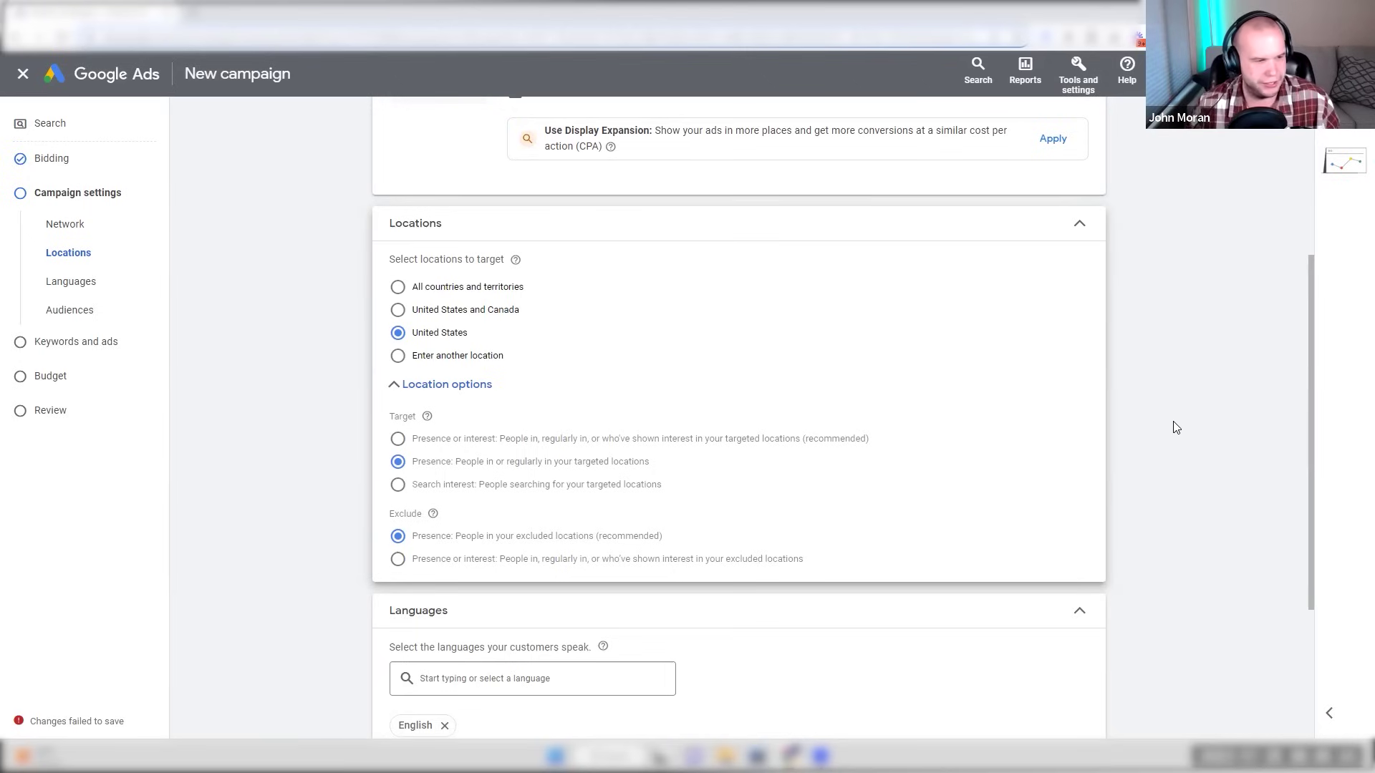
- Remove English from the language settings so the campaign targets all languages
scroll(1196, 409, "down", 3)
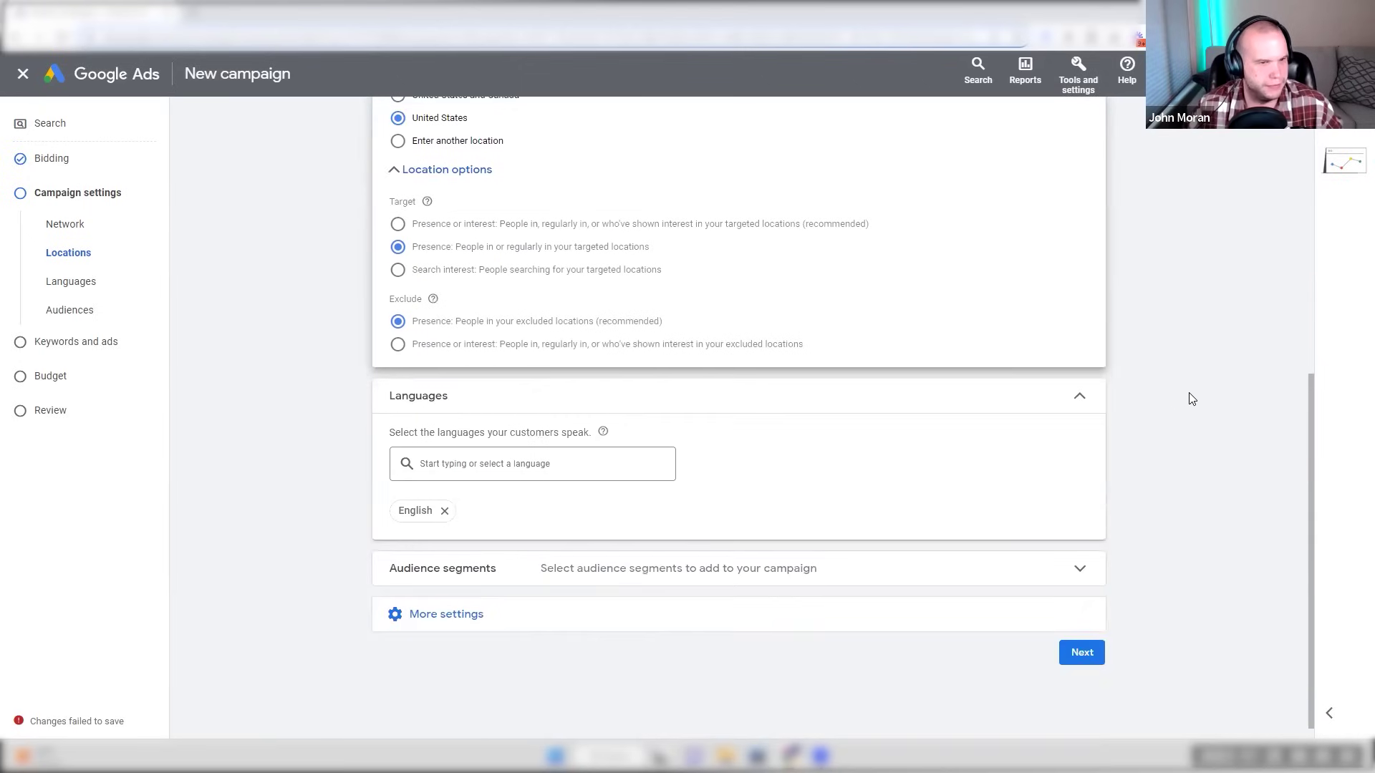
scroll(1170, 412, "down", 1)
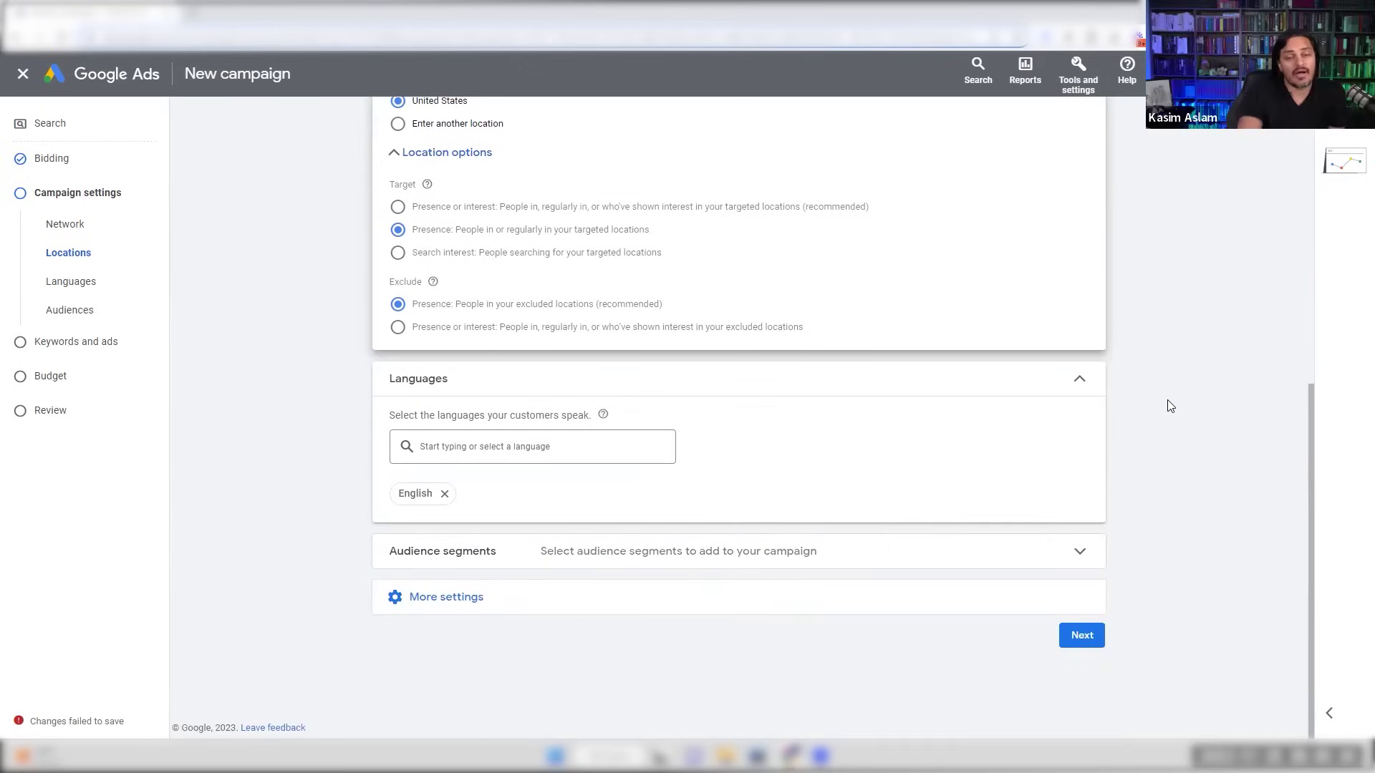
scroll(1181, 409, "up", 3)
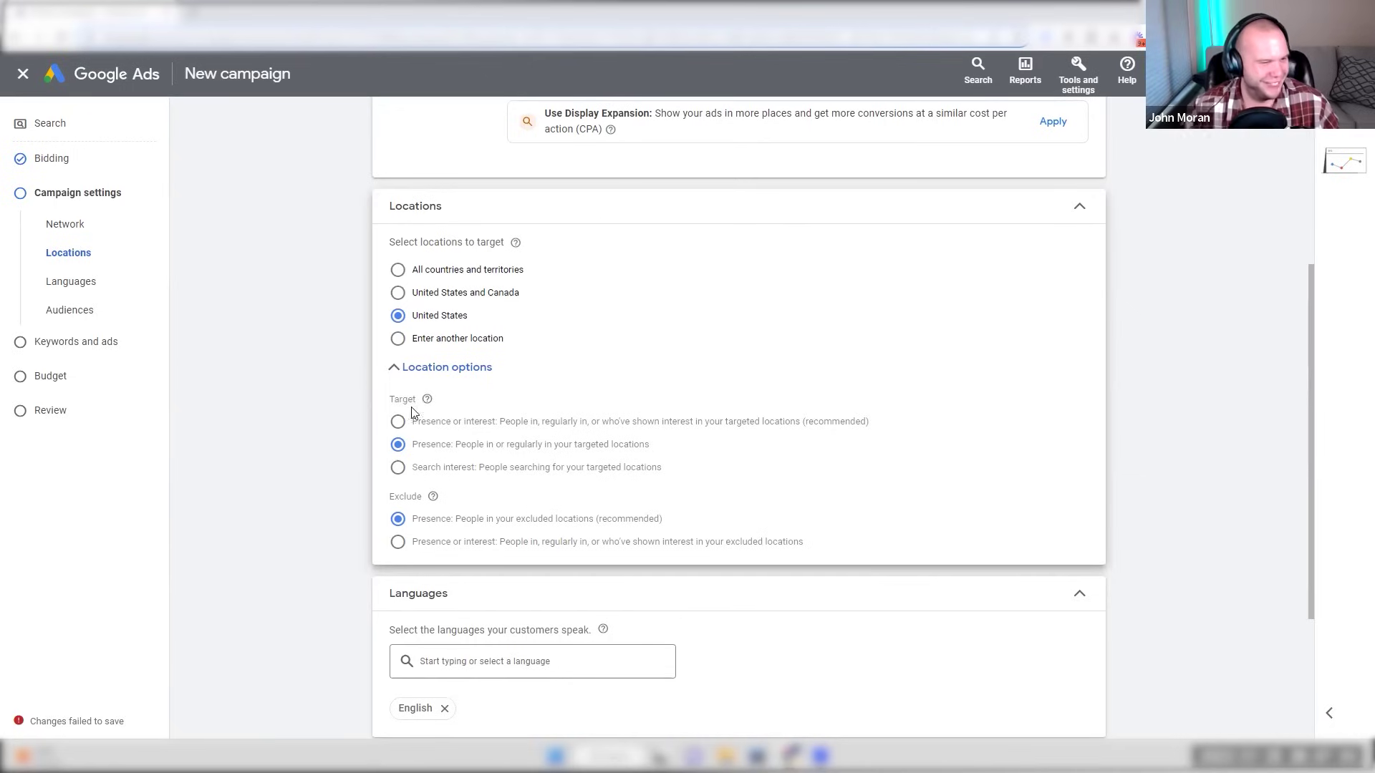
scroll(340, 358, "down", 3)
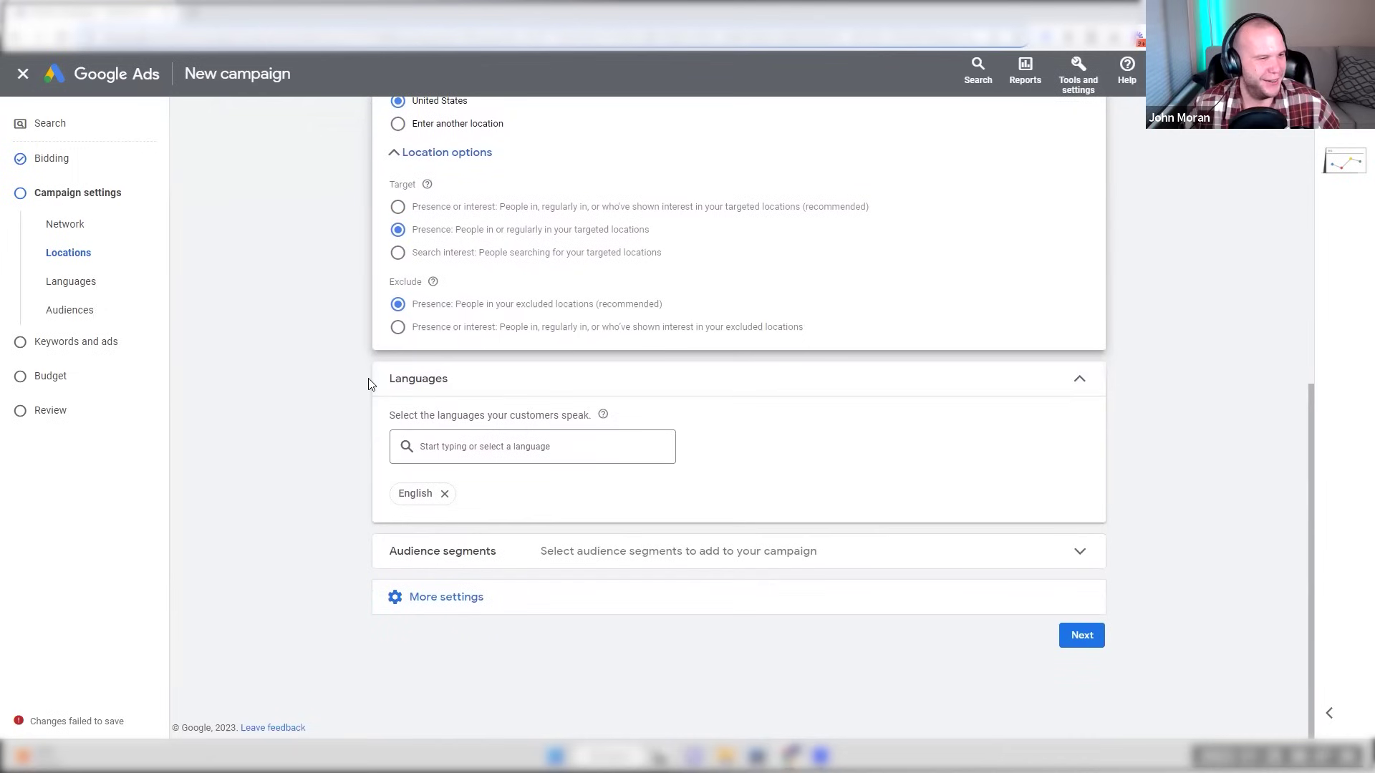
left_click(445, 494)
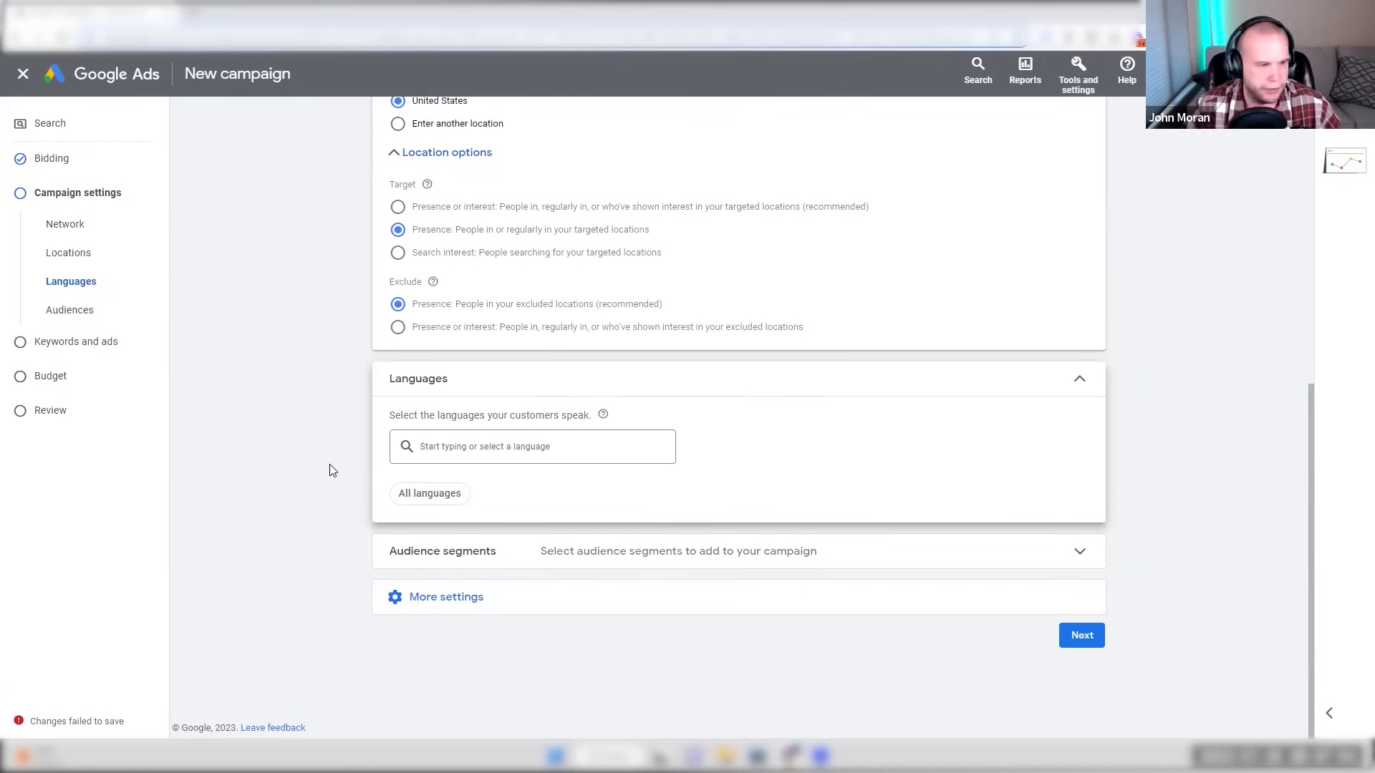
- Add the CRM Solutions in-market segment to the campaign's audience segments
left_click(465, 551)
scroll(312, 461, "down", 6)
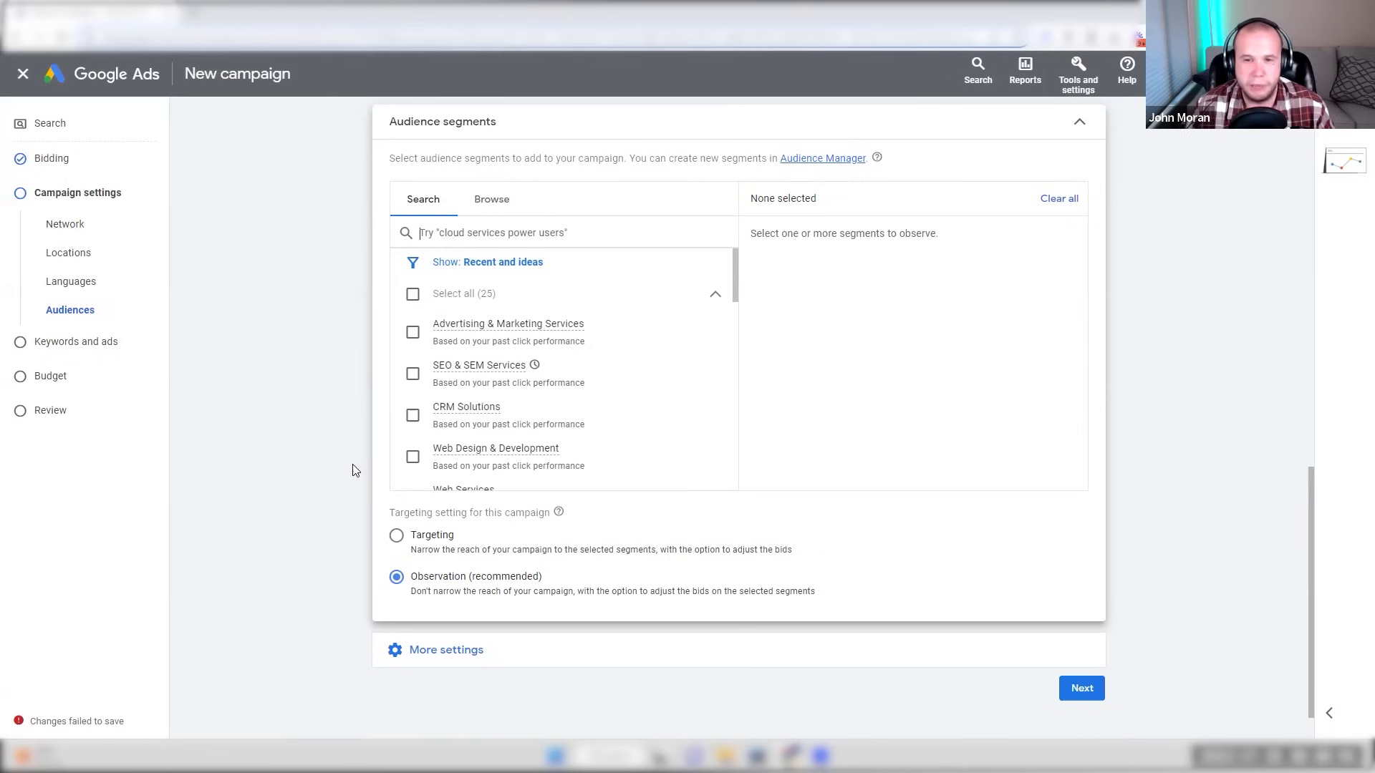
left_click(413, 415)
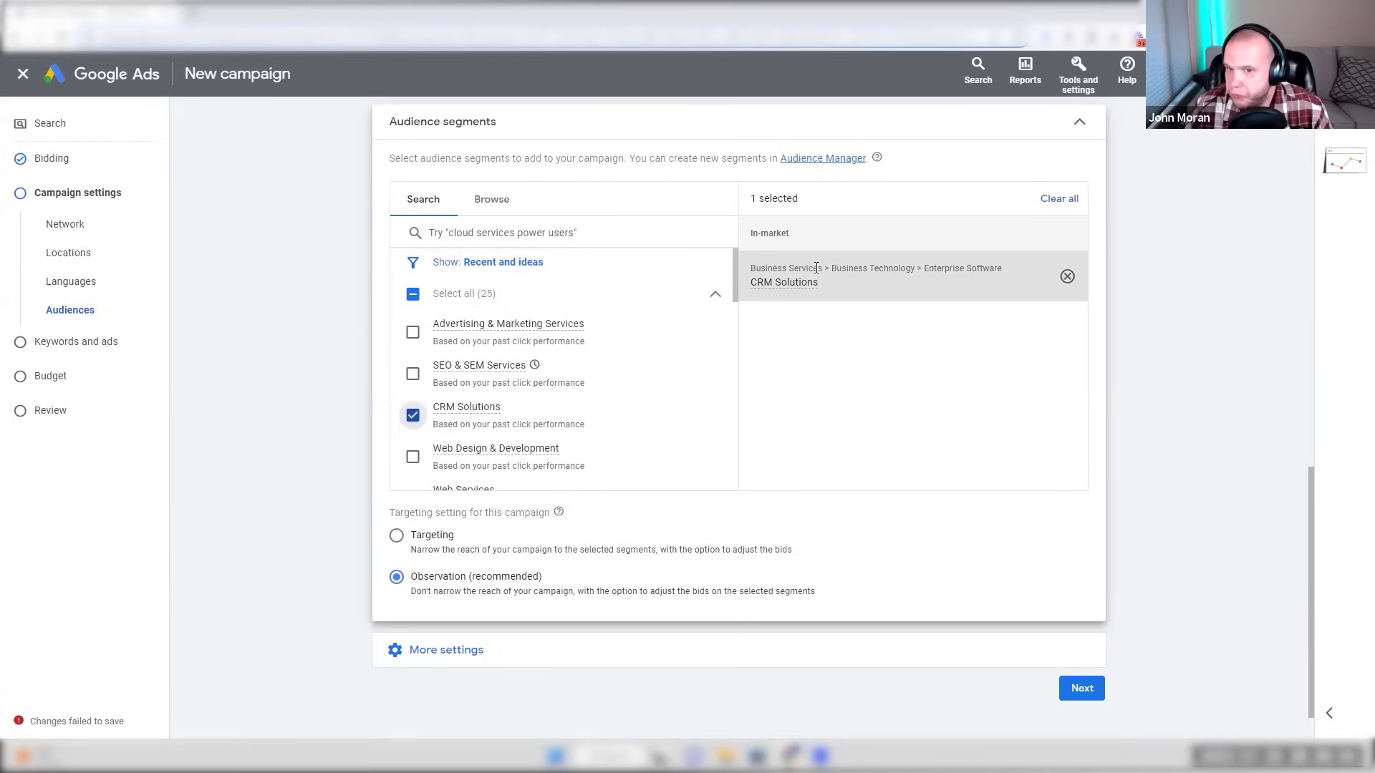
mouse_move(798, 278)
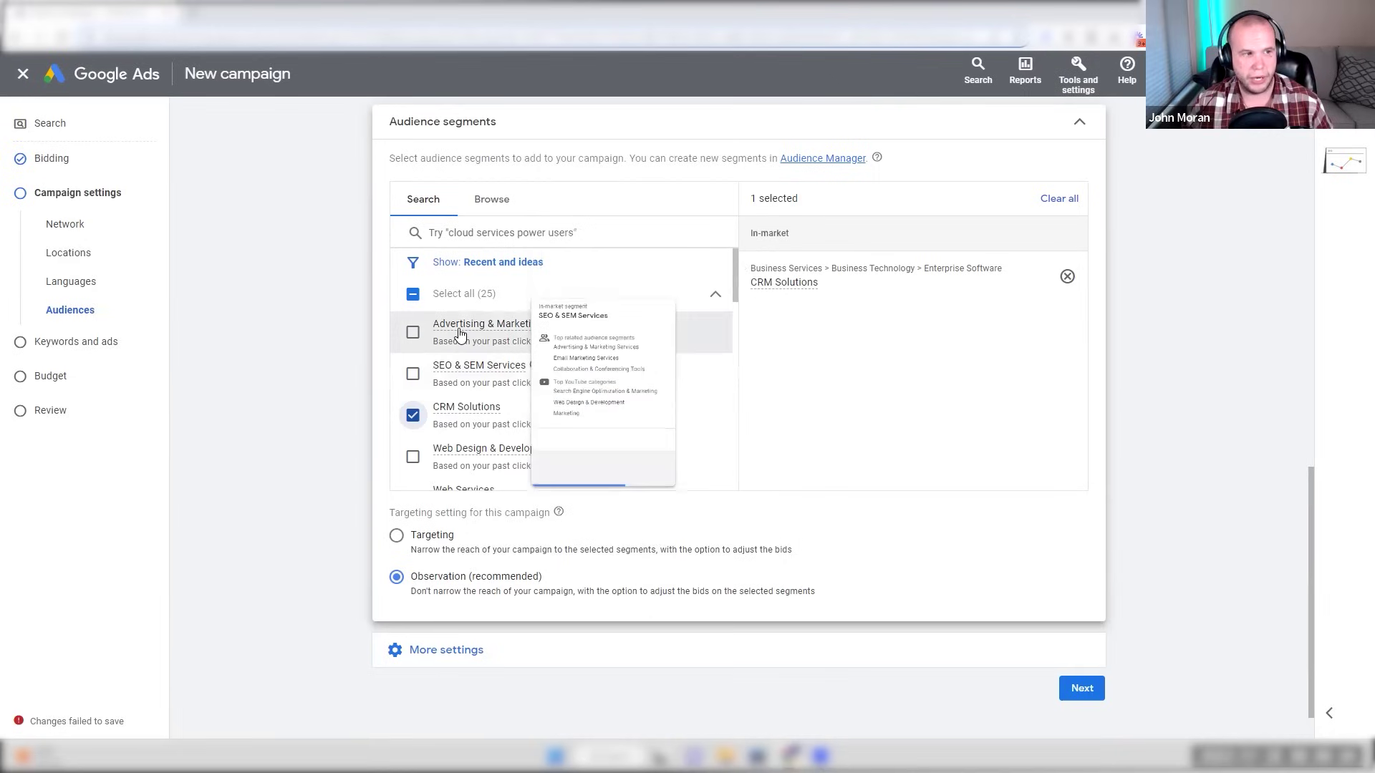
- Select all the suggested audience segments, keep them on Observation, and review the selected list
scroll(461, 333, "down", 5)
scroll(525, 345, "down", 8)
scroll(514, 351, "down", 5)
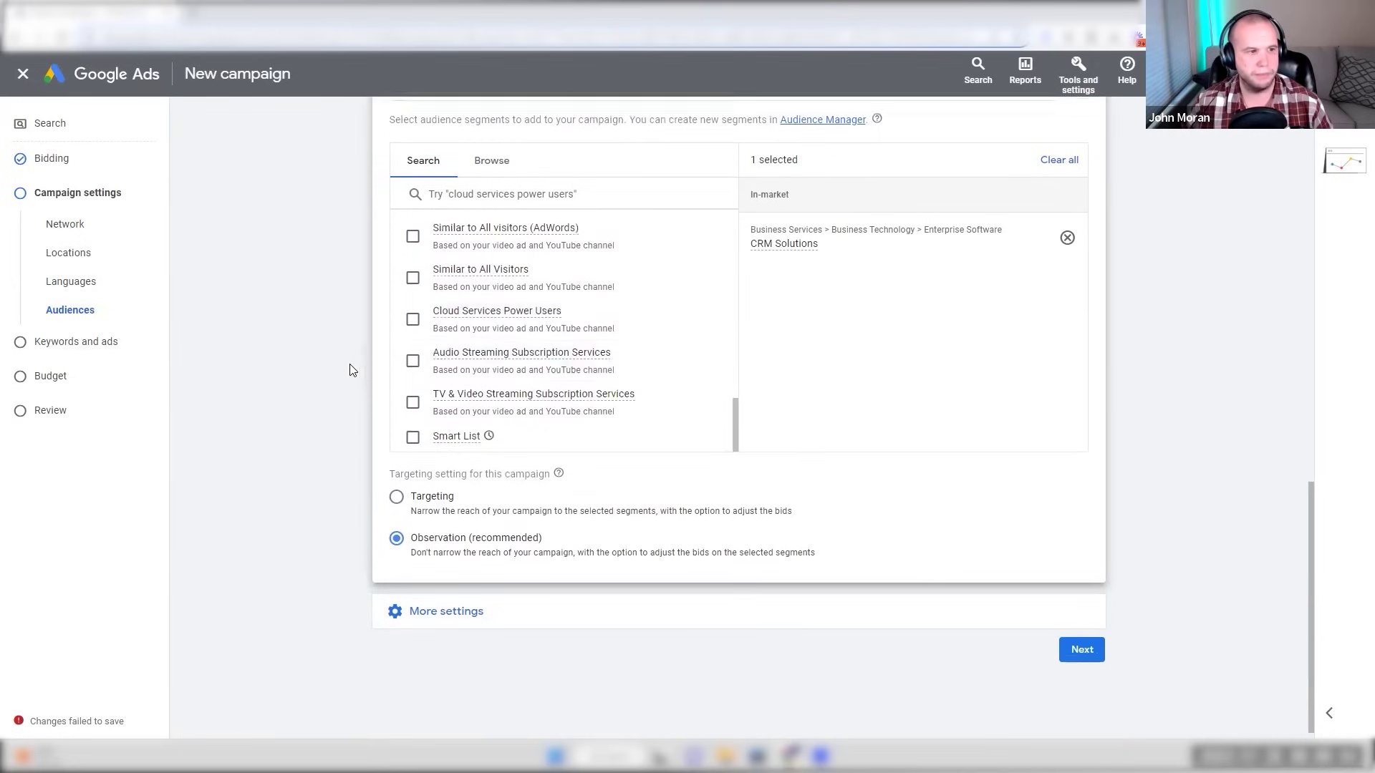
scroll(351, 370, "up", 2)
scroll(497, 484, "up", 15)
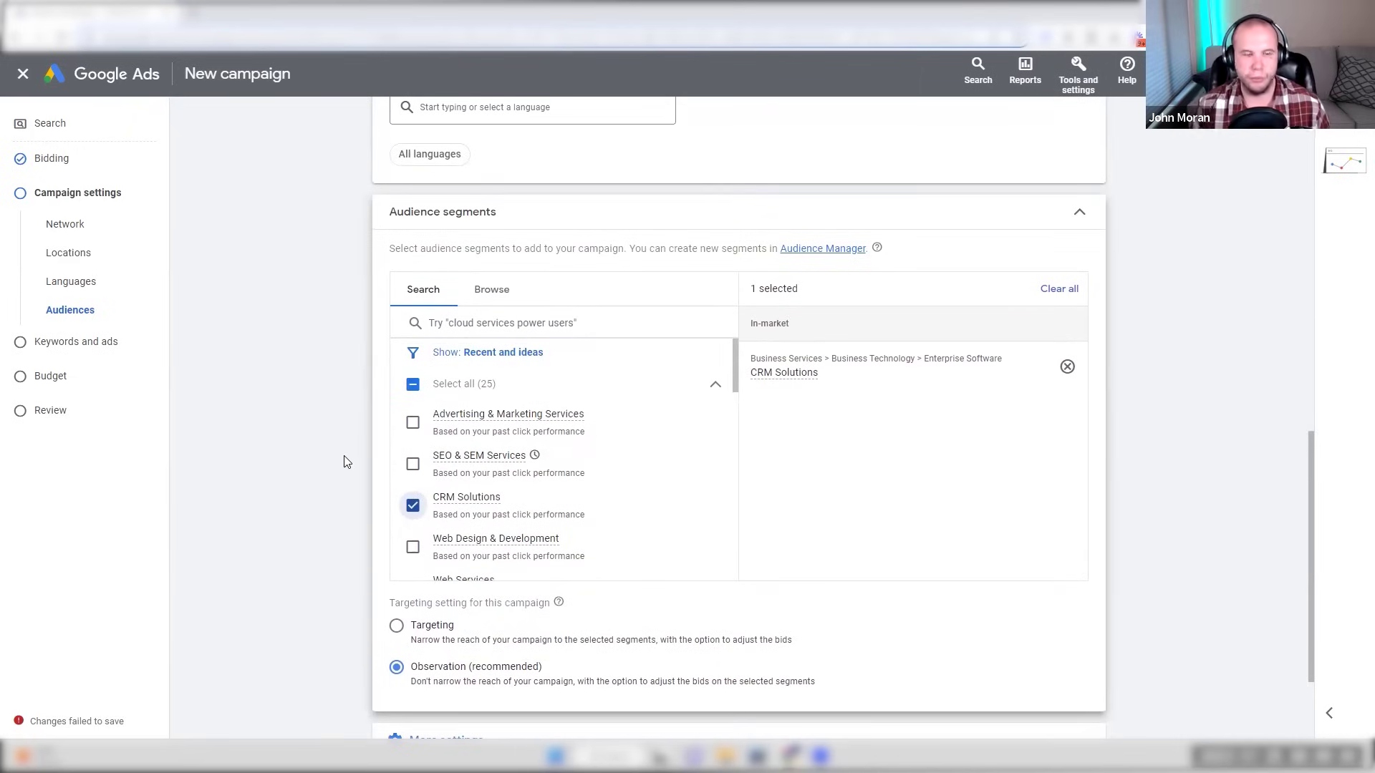
left_click(411, 385)
left_click(410, 386)
left_click(410, 387)
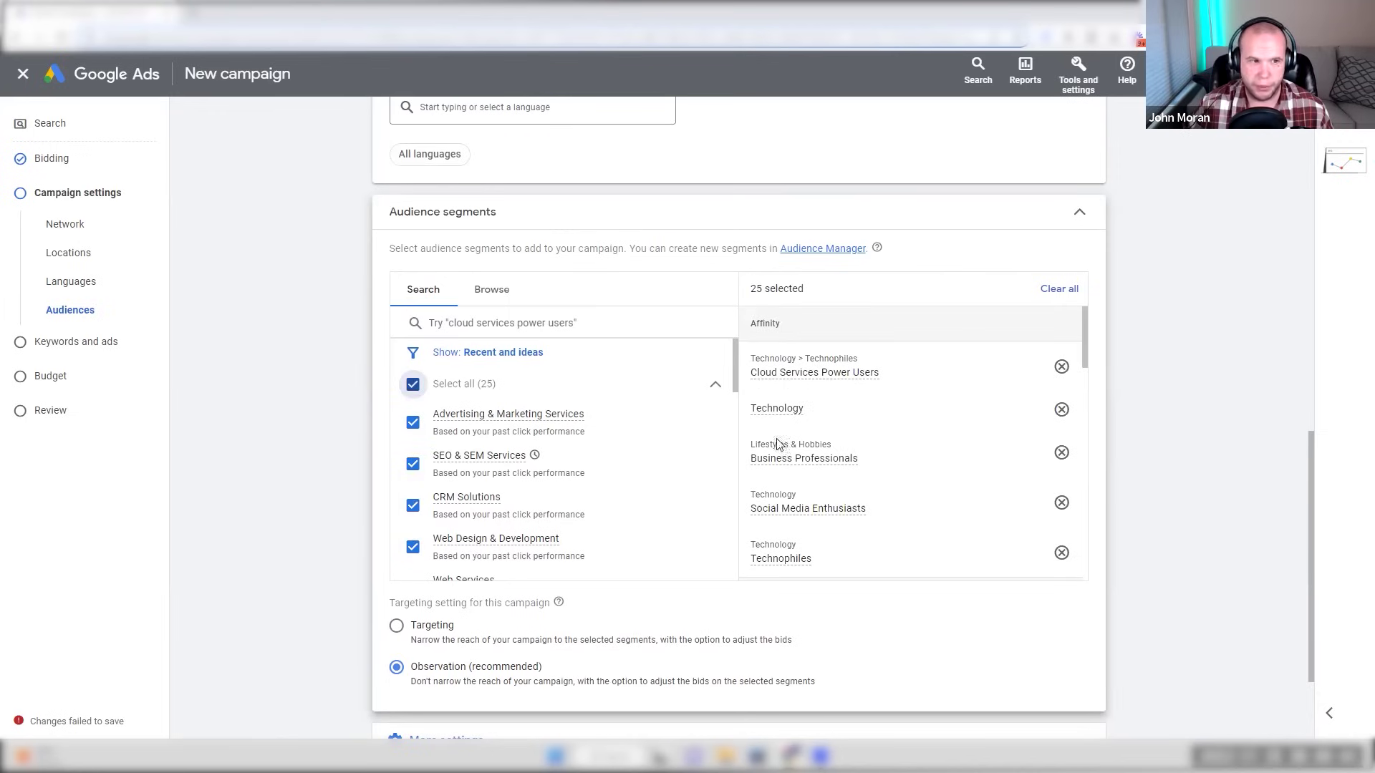
scroll(890, 423, "down", 10)
scroll(892, 423, "down", 5)
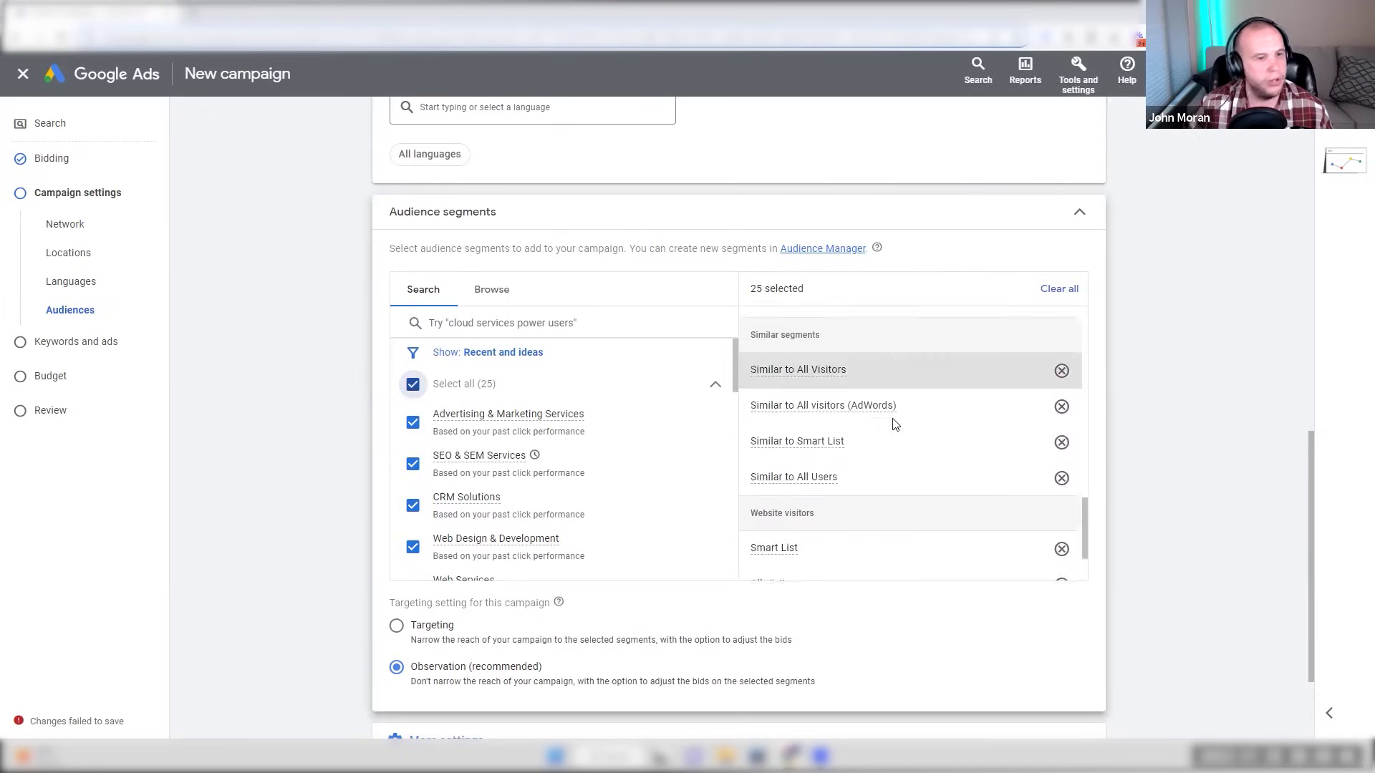
scroll(1181, 477, "down", 2)
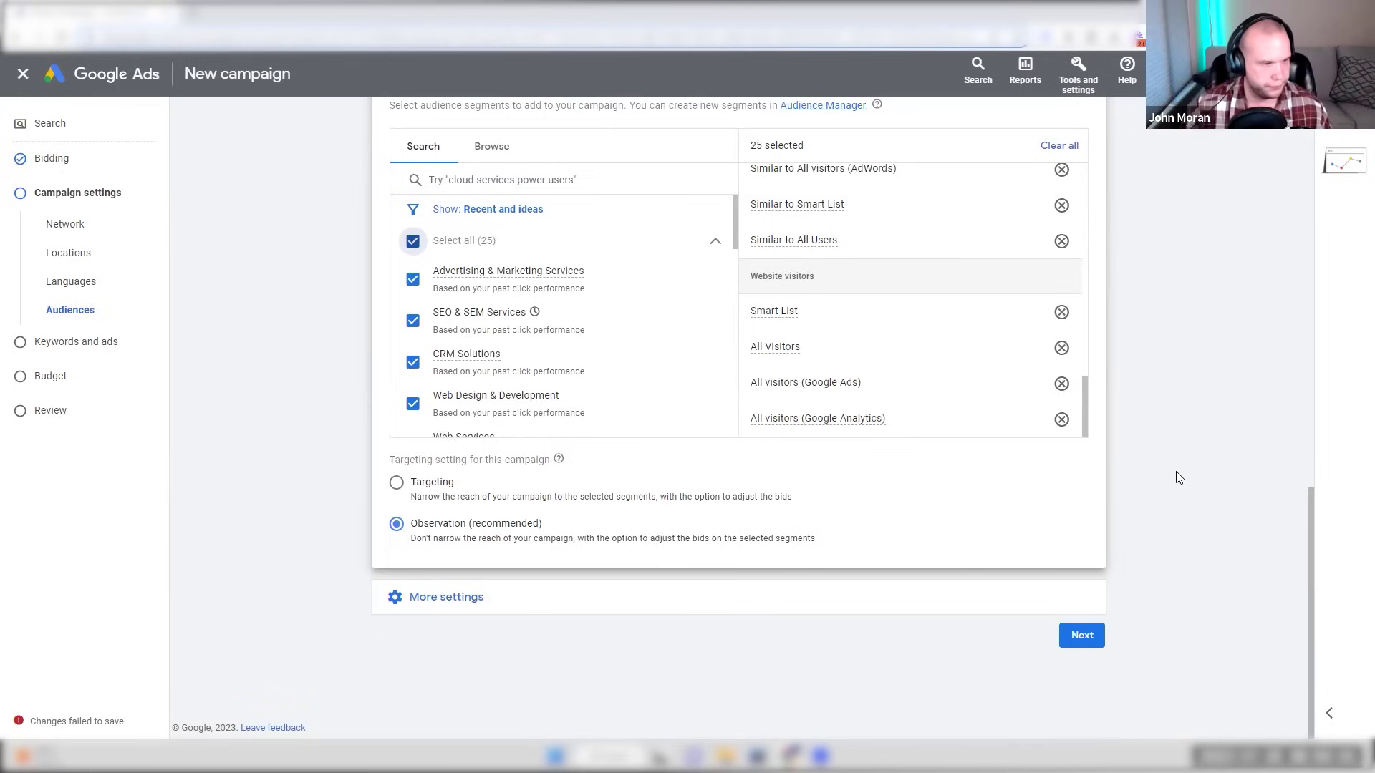
- Check the additional settings, leave the campaign URL options empty, and continue to keywords and ads
left_click(465, 601)
scroll(1164, 448, "down", 2)
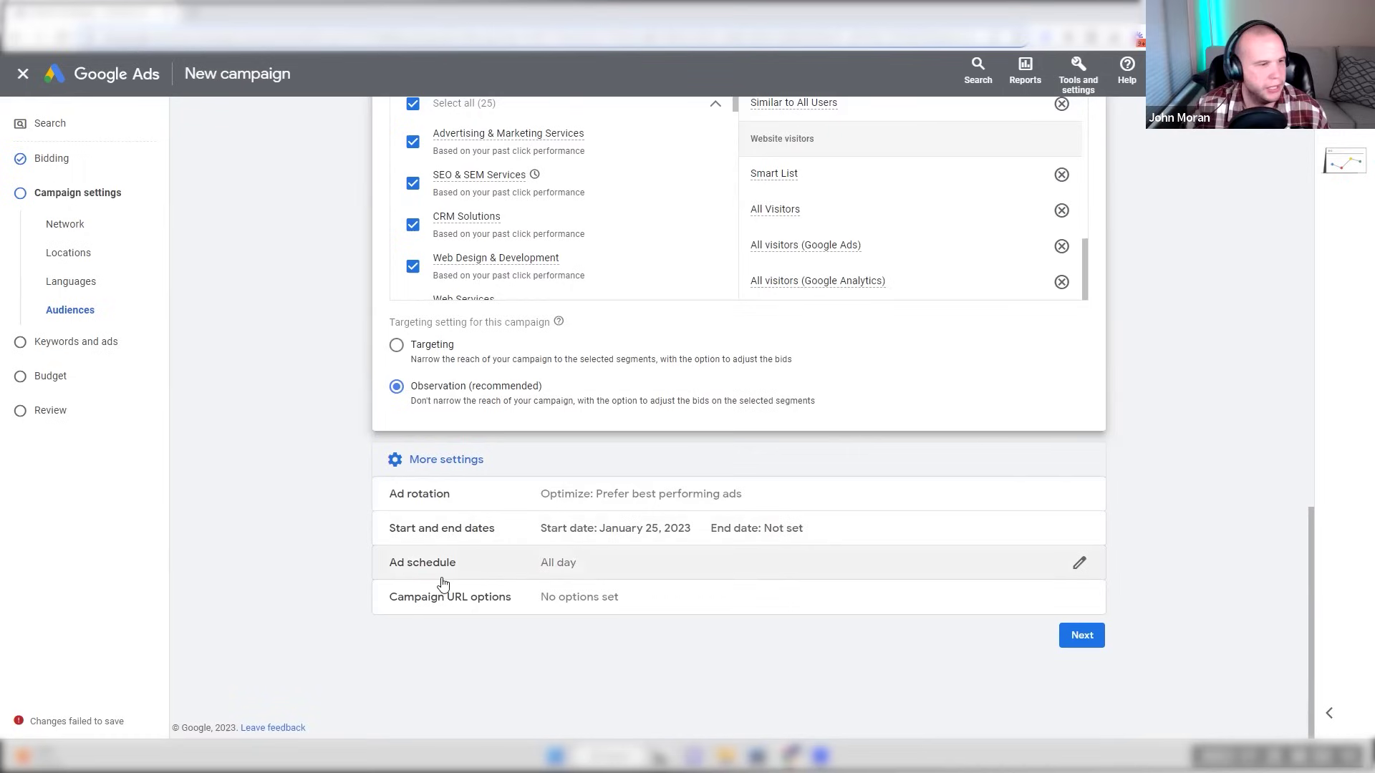
left_click(538, 600)
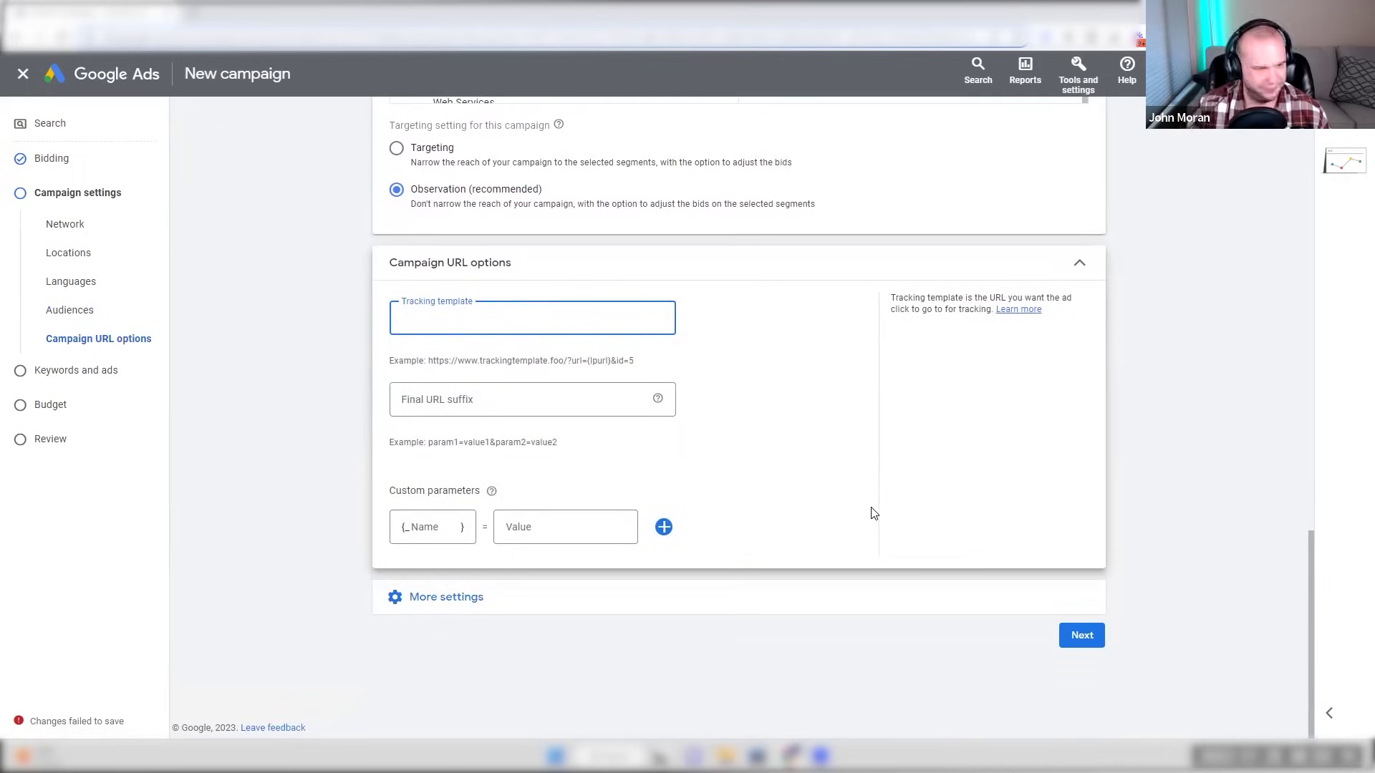
left_click(1082, 636)
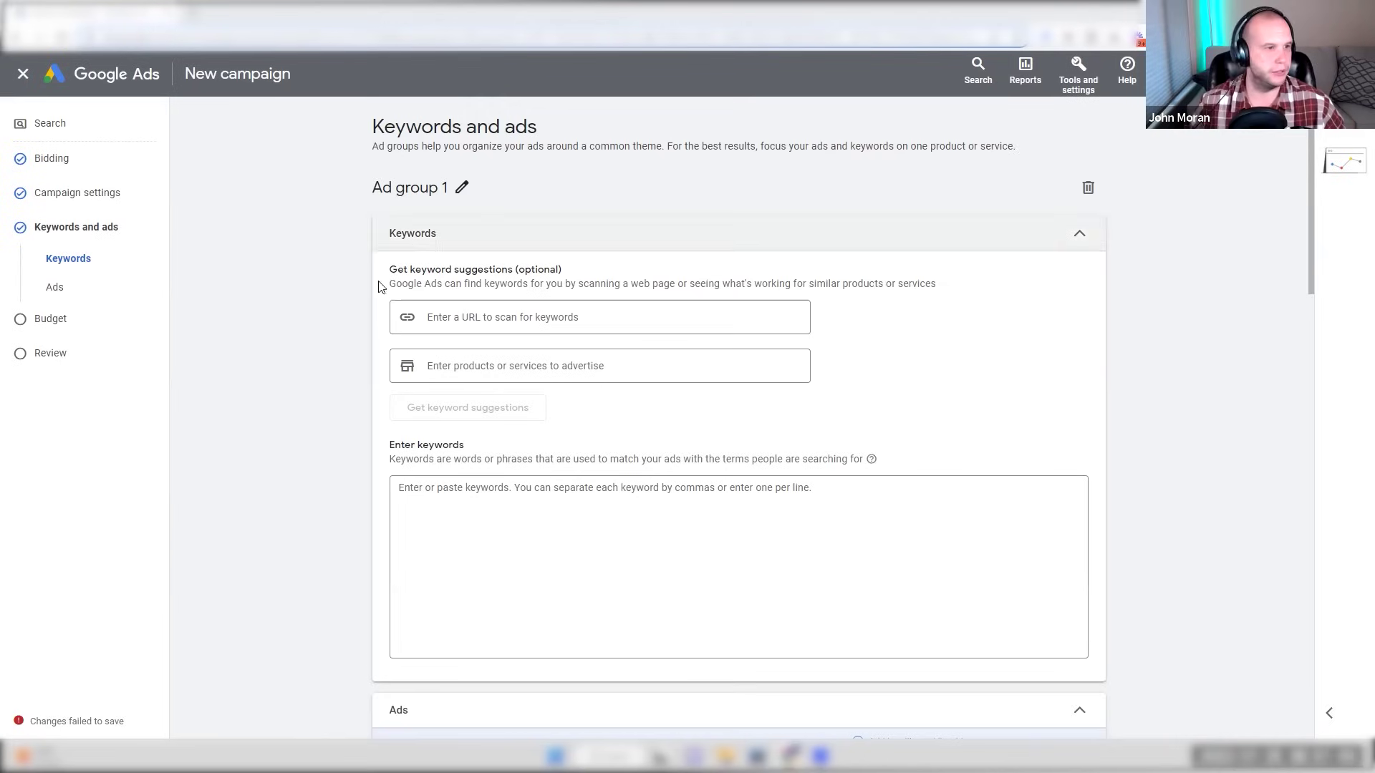
left_click(497, 313)
type("https://sol8.com/")
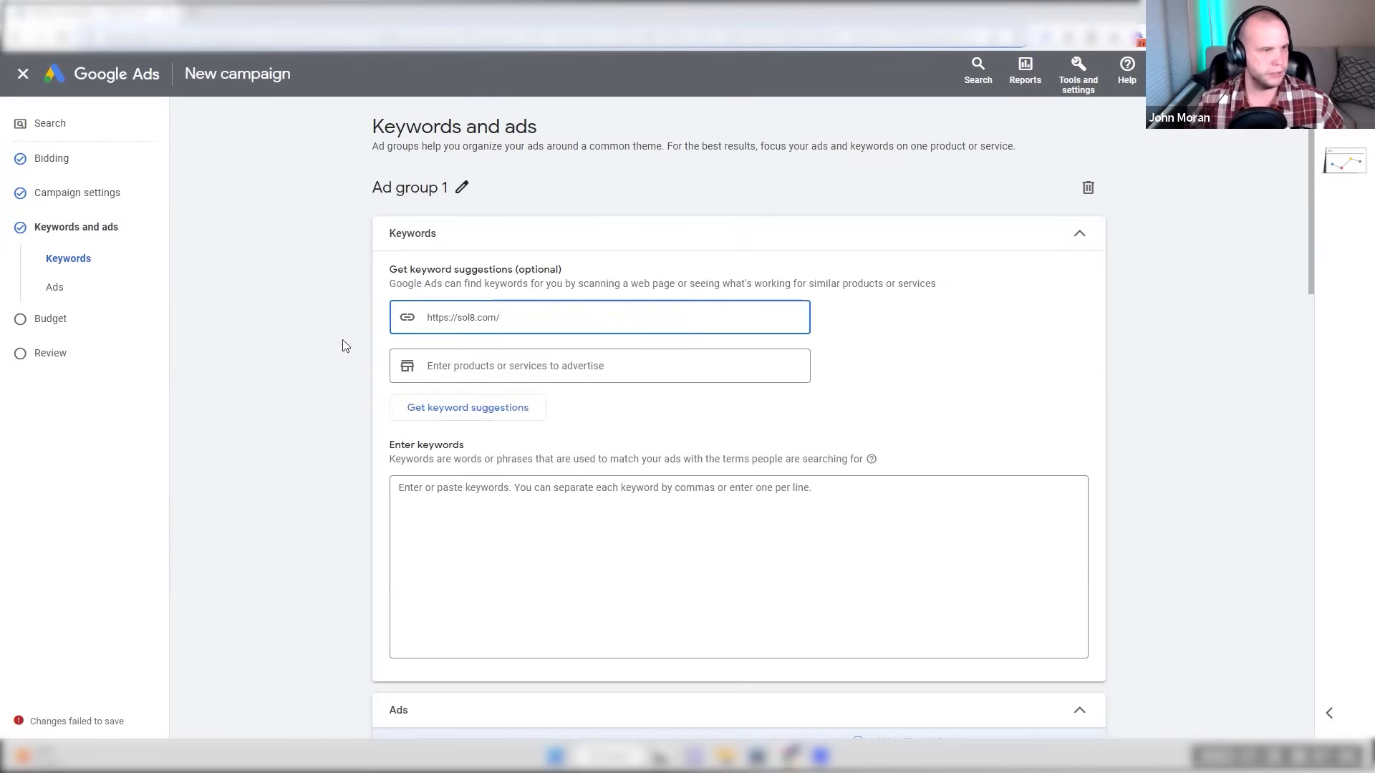
left_click(454, 404)
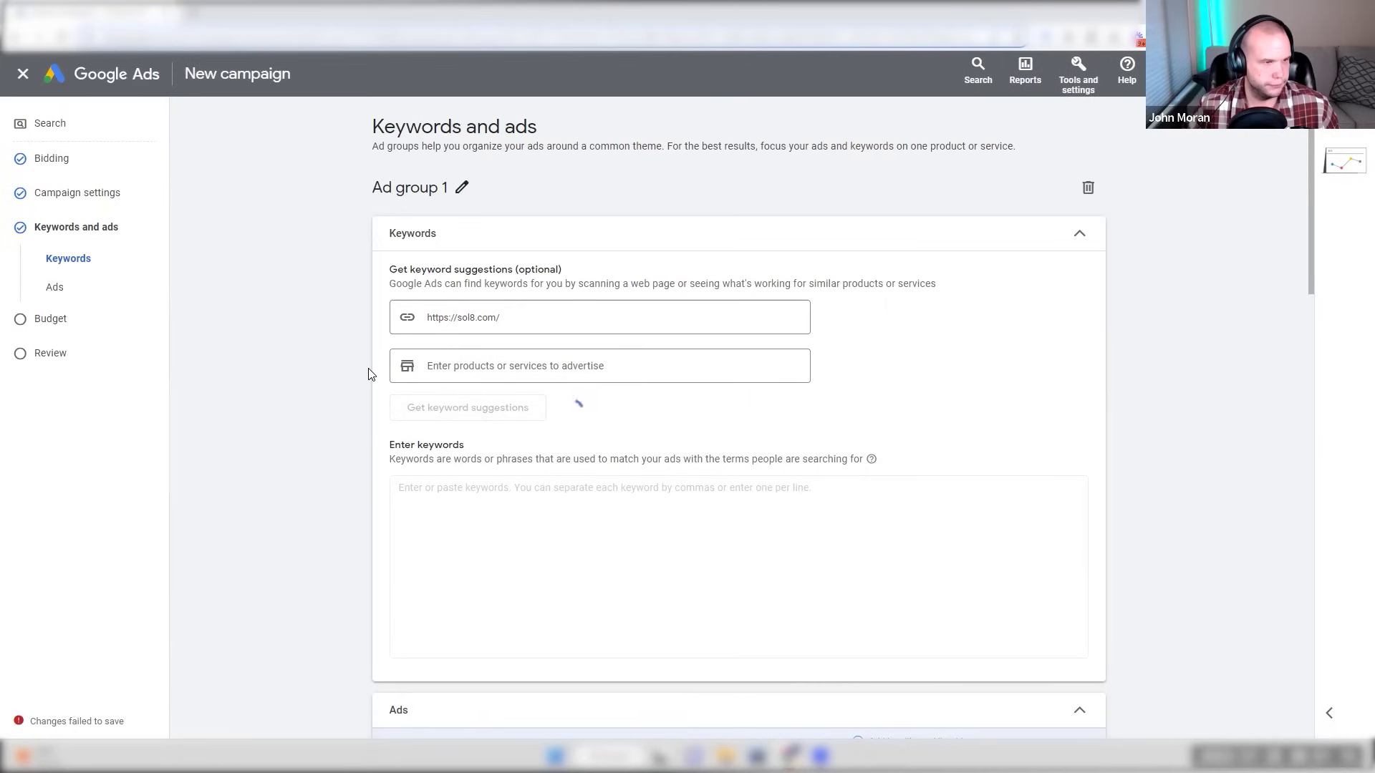
scroll(374, 421, "down", 1)
left_click(422, 416)
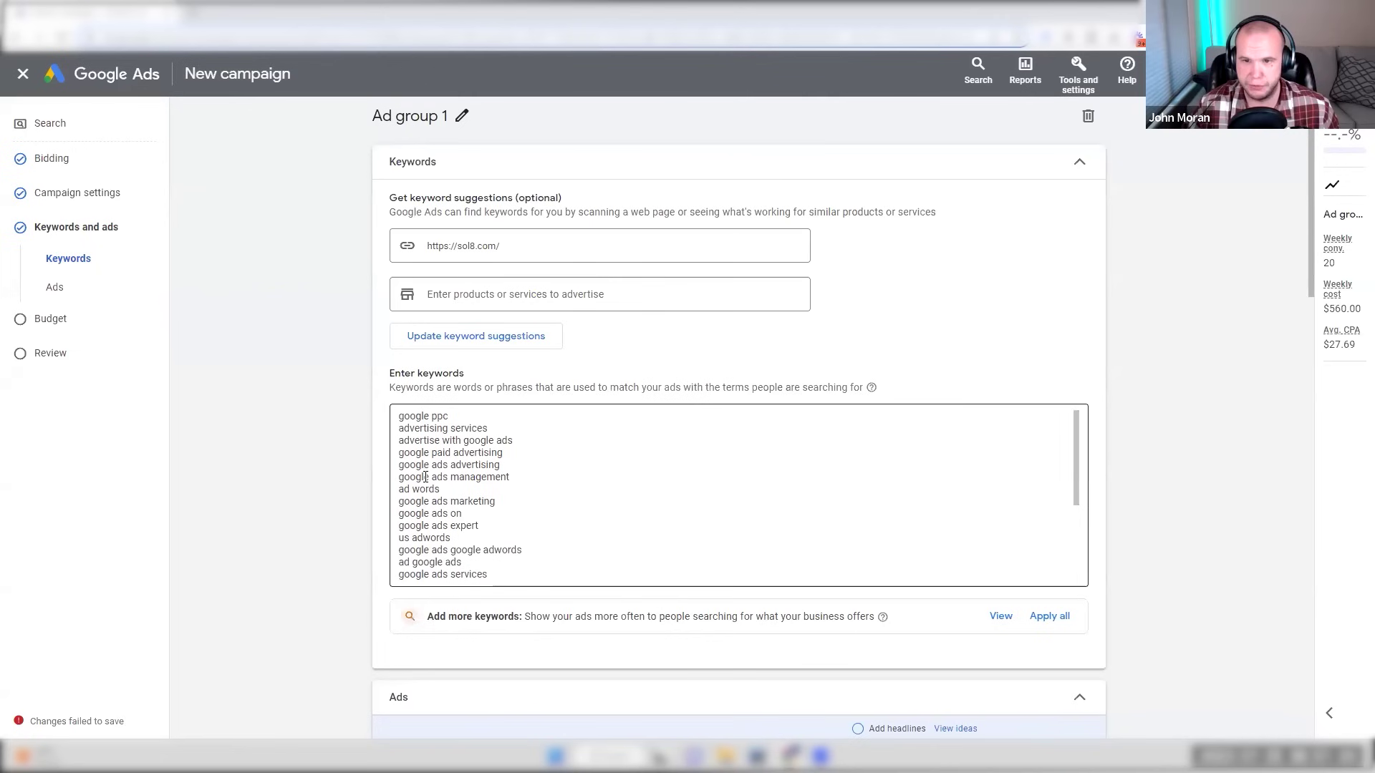
- Review the suggested keywords for Ad group 1 and replace them all with the phrase-match keyword "Solutions 8"
scroll(444, 481, "down", 3)
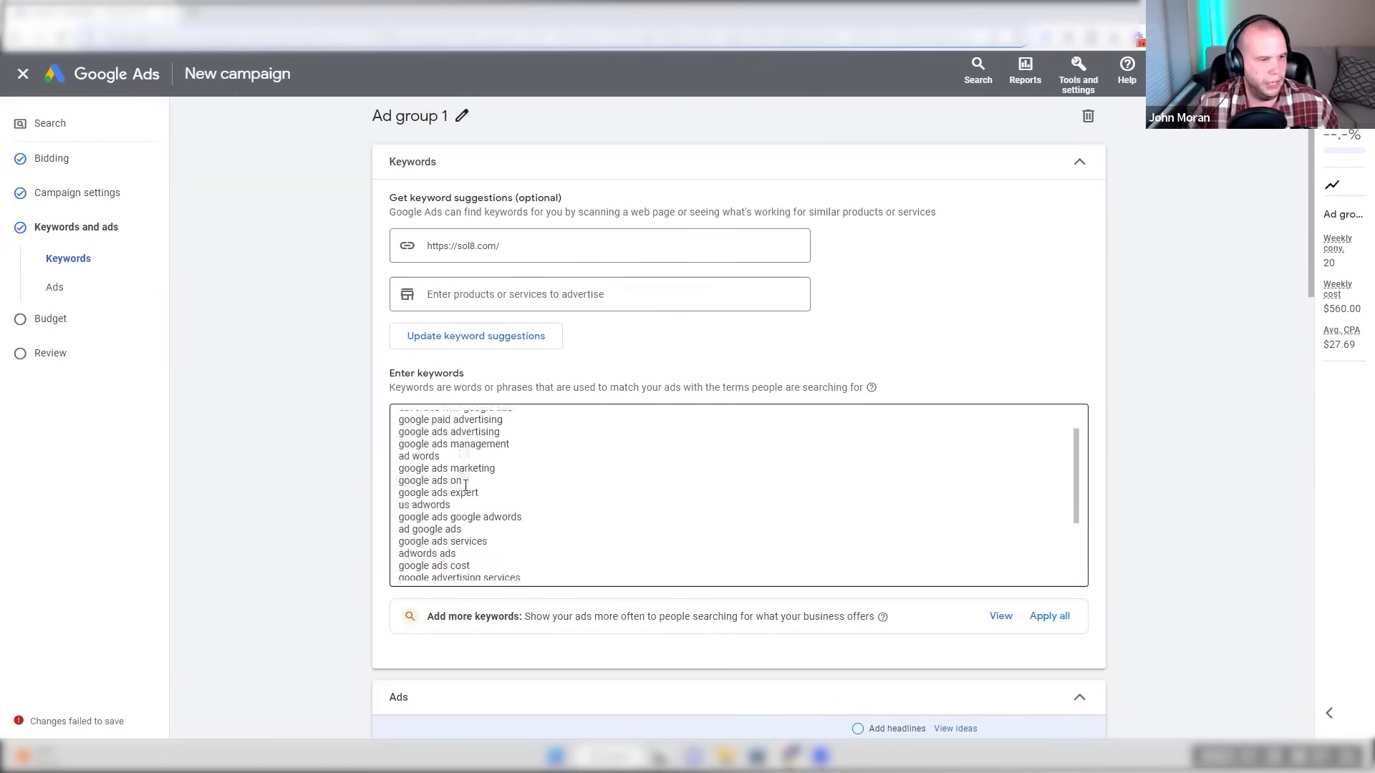
scroll(467, 486, "down", 2)
scroll(1028, 509, "up", 1)
scroll(1037, 501, "up", 2)
scroll(1205, 507, "up", 1)
scroll(1206, 508, "down", 1)
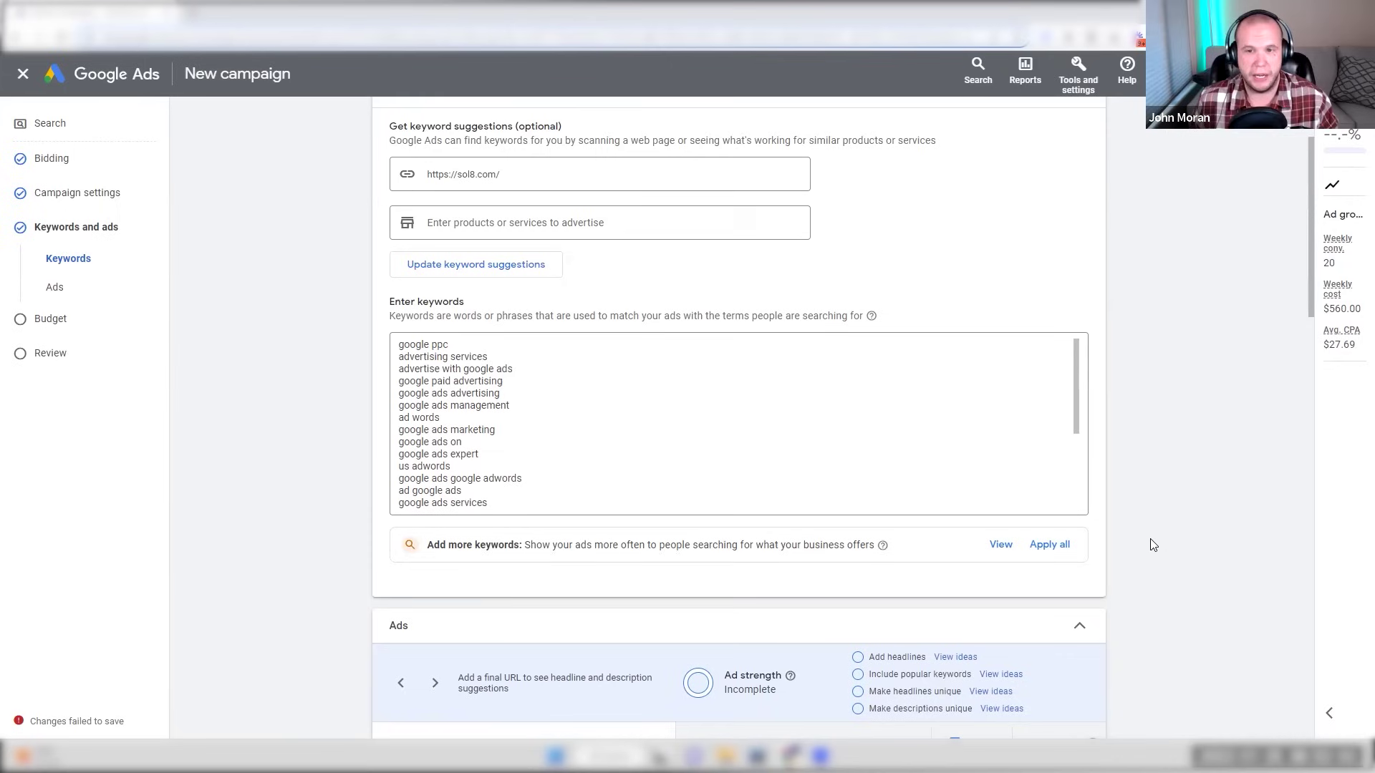
left_click(645, 440)
key("ctrl+a")
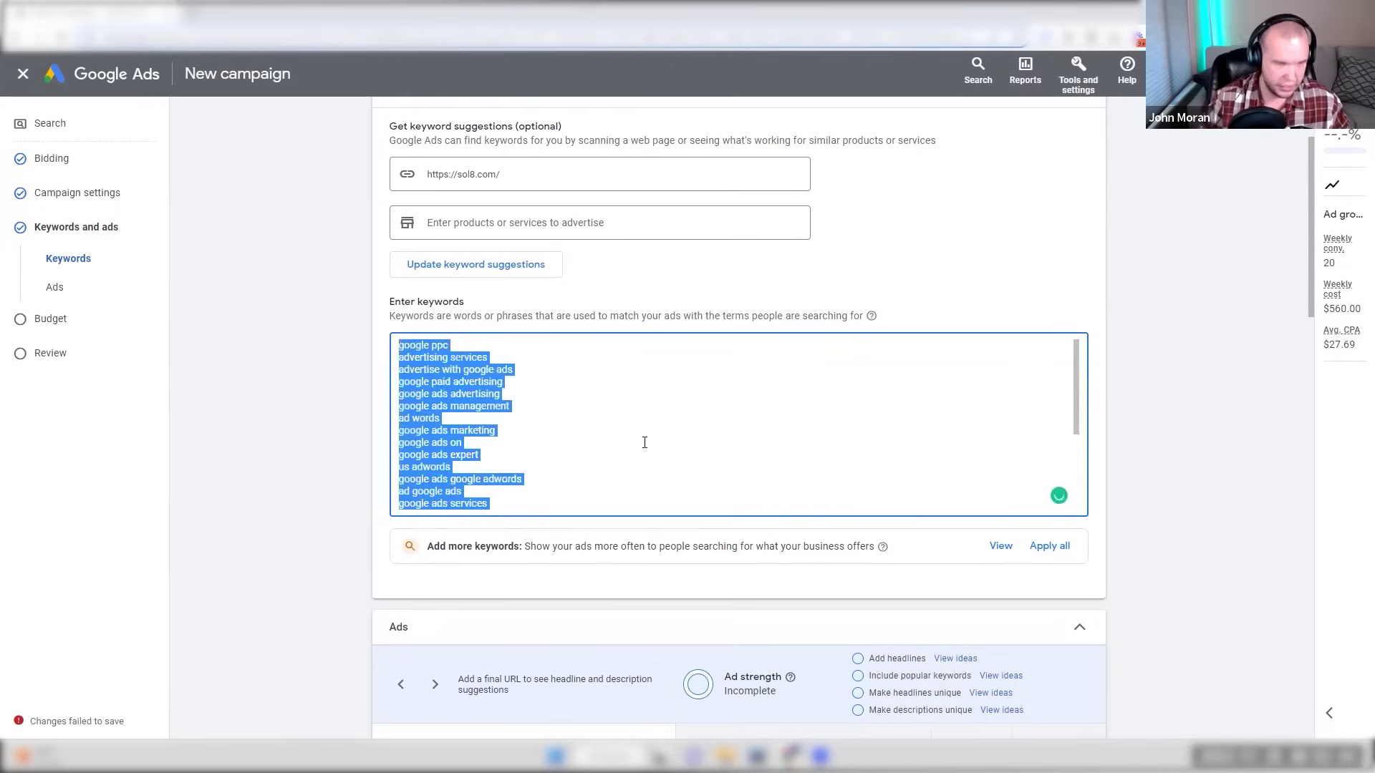
key("BackSpace")
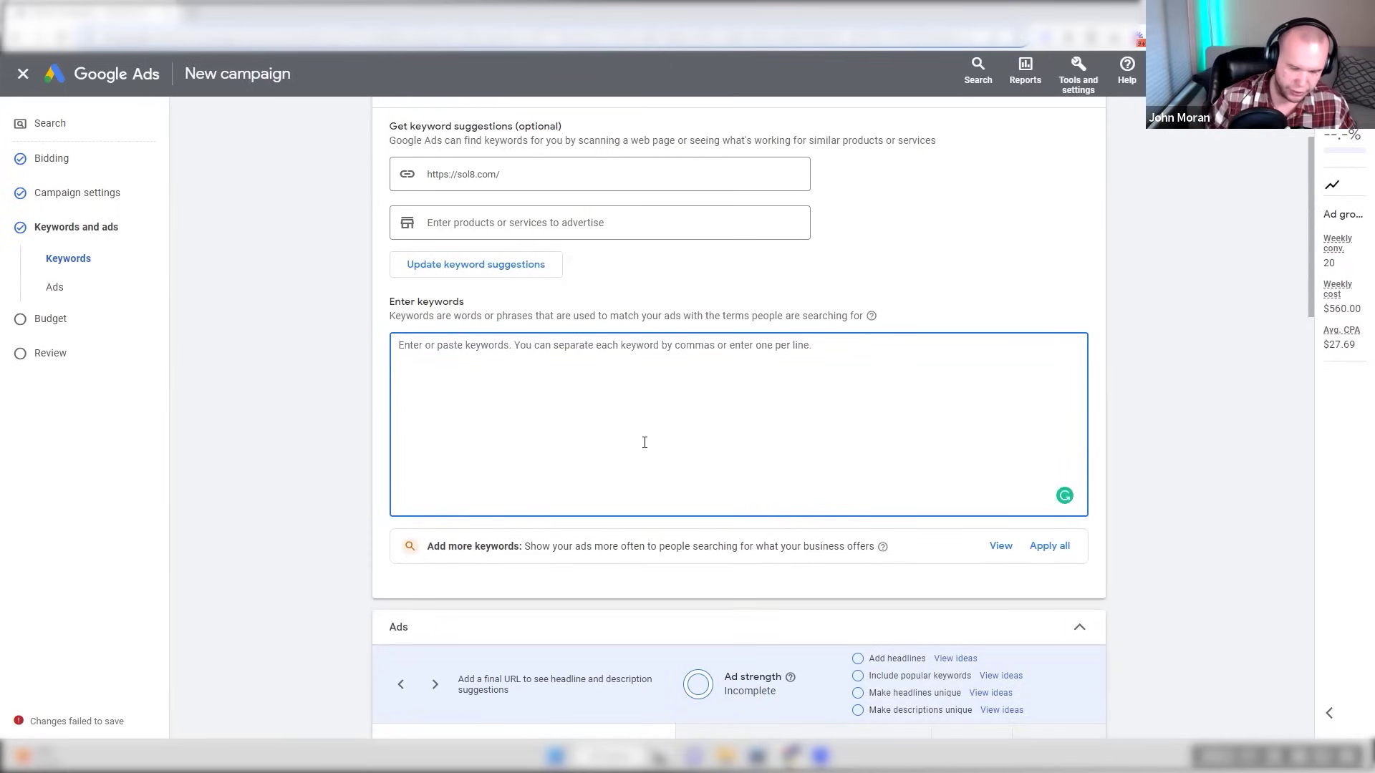
type("\"")
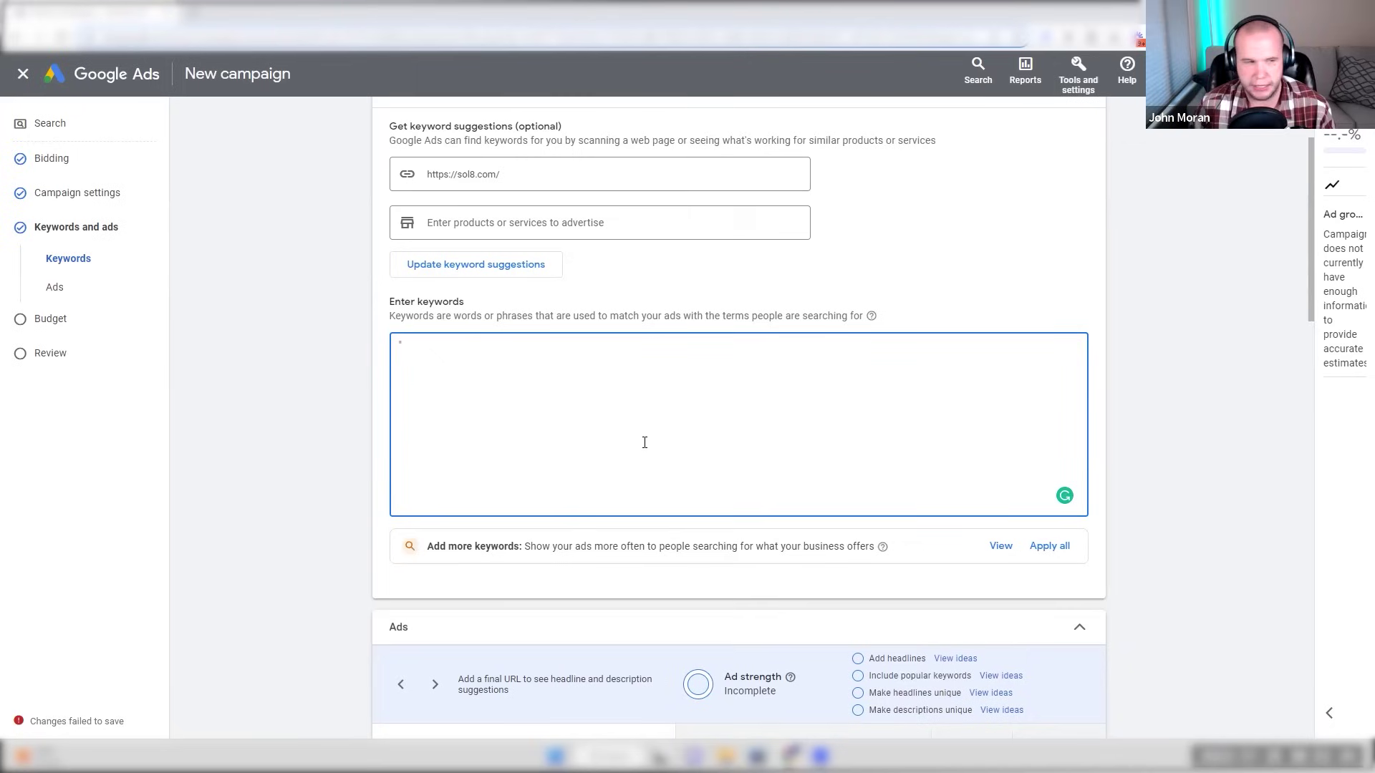
type("Solutions 8")
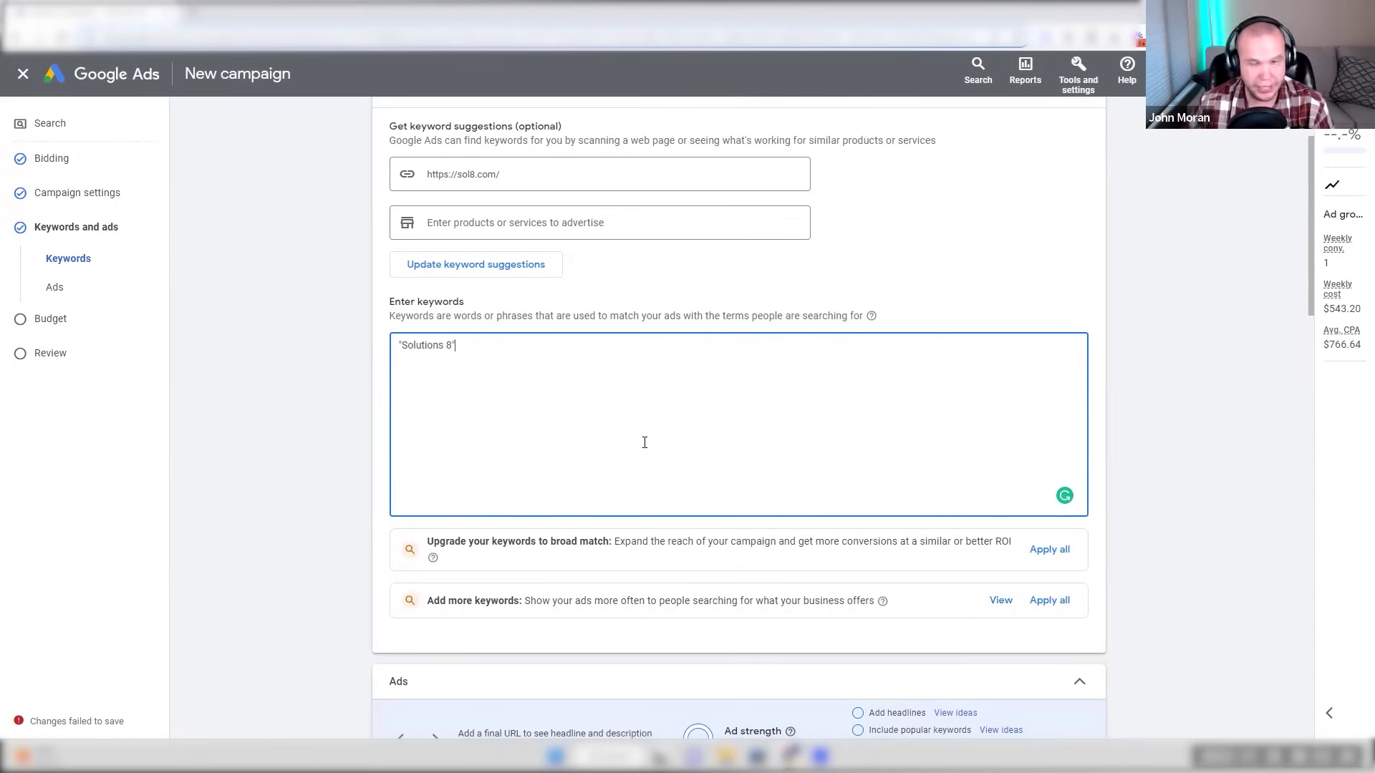
- Examine the recommendation to upgrade the keywords to broad match without applying it
left_click_drag(440, 541, 609, 544)
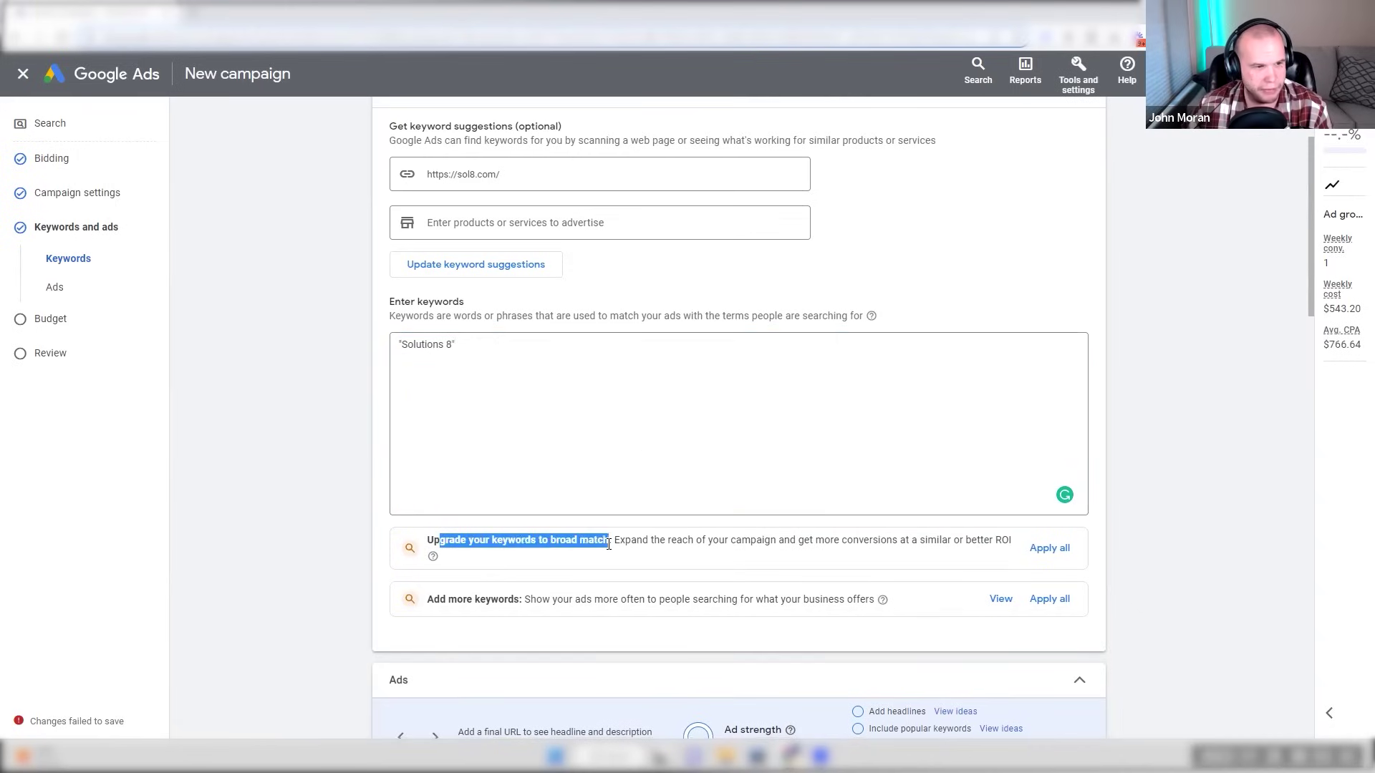
left_click(611, 543)
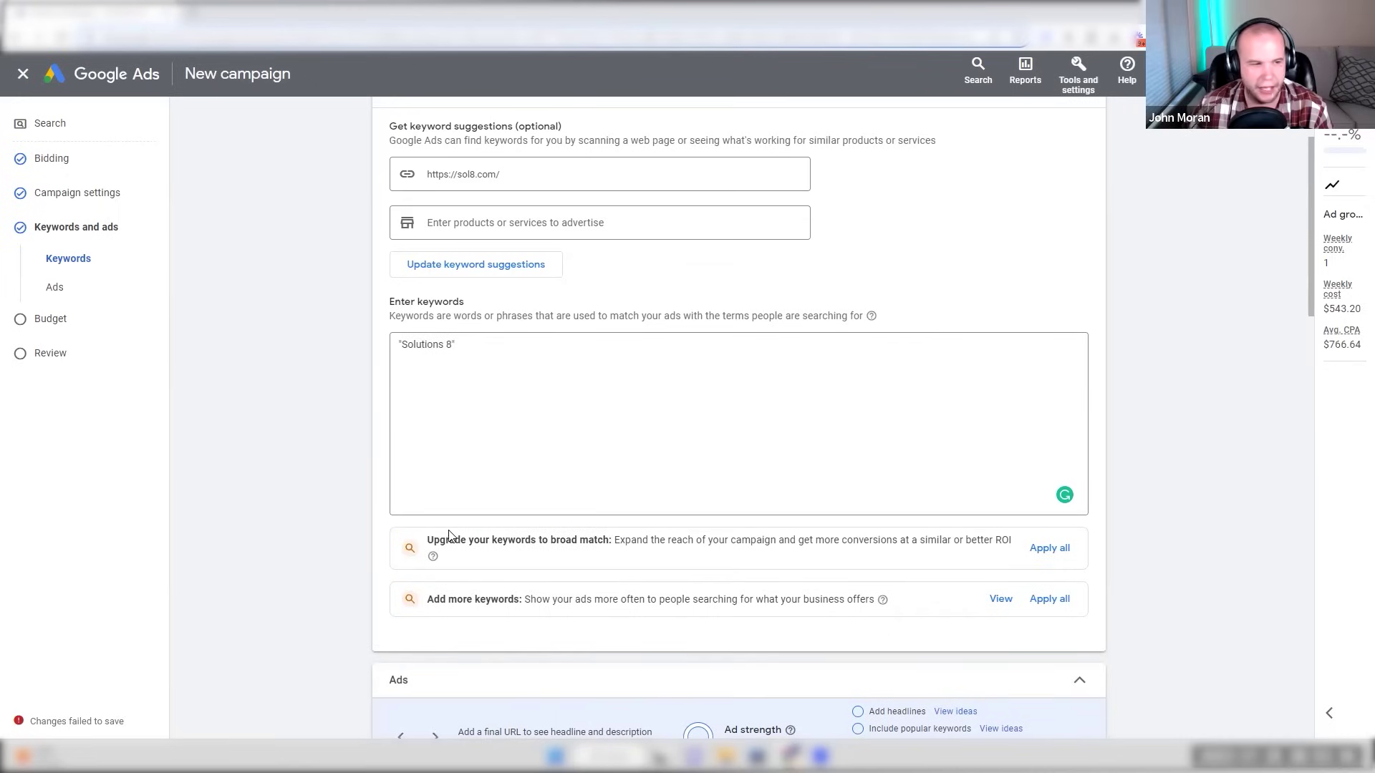
left_click_drag(428, 541, 609, 539)
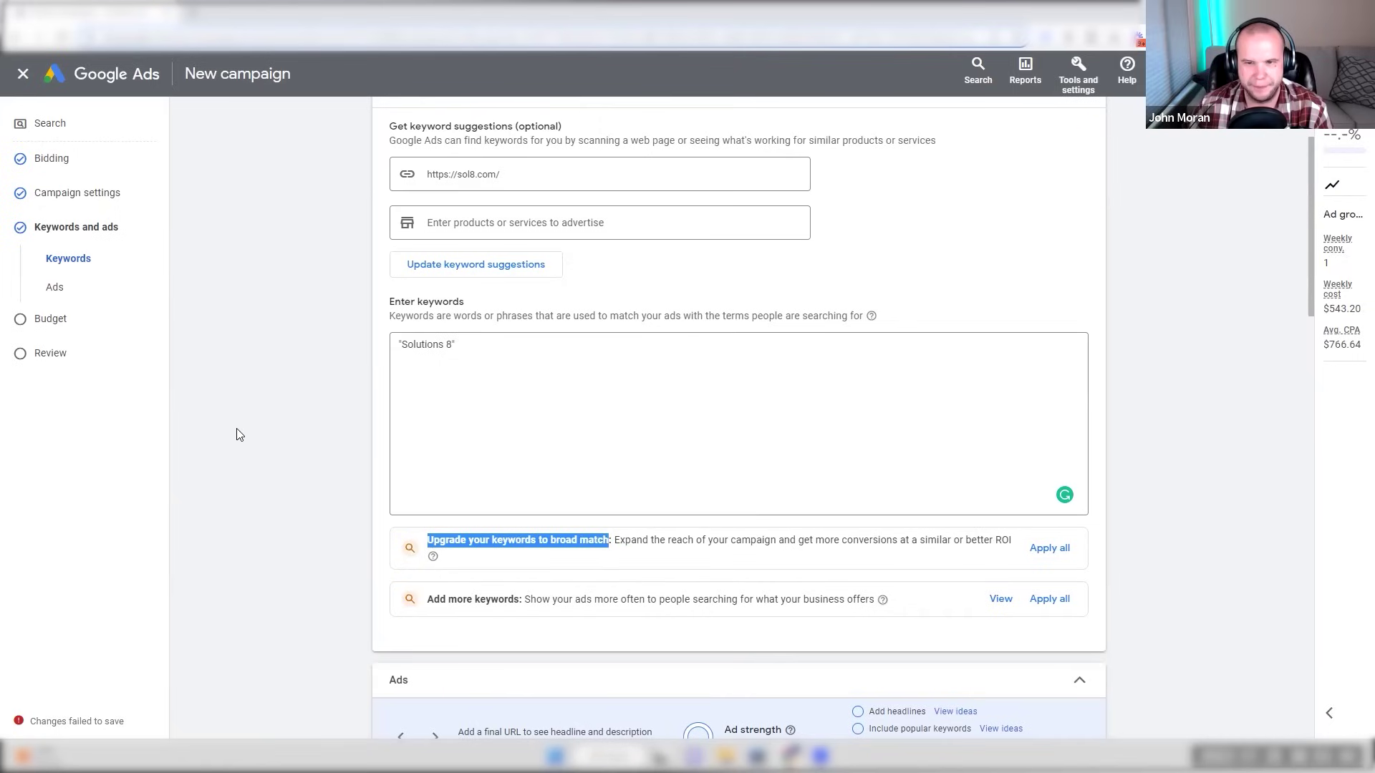
left_click(331, 439)
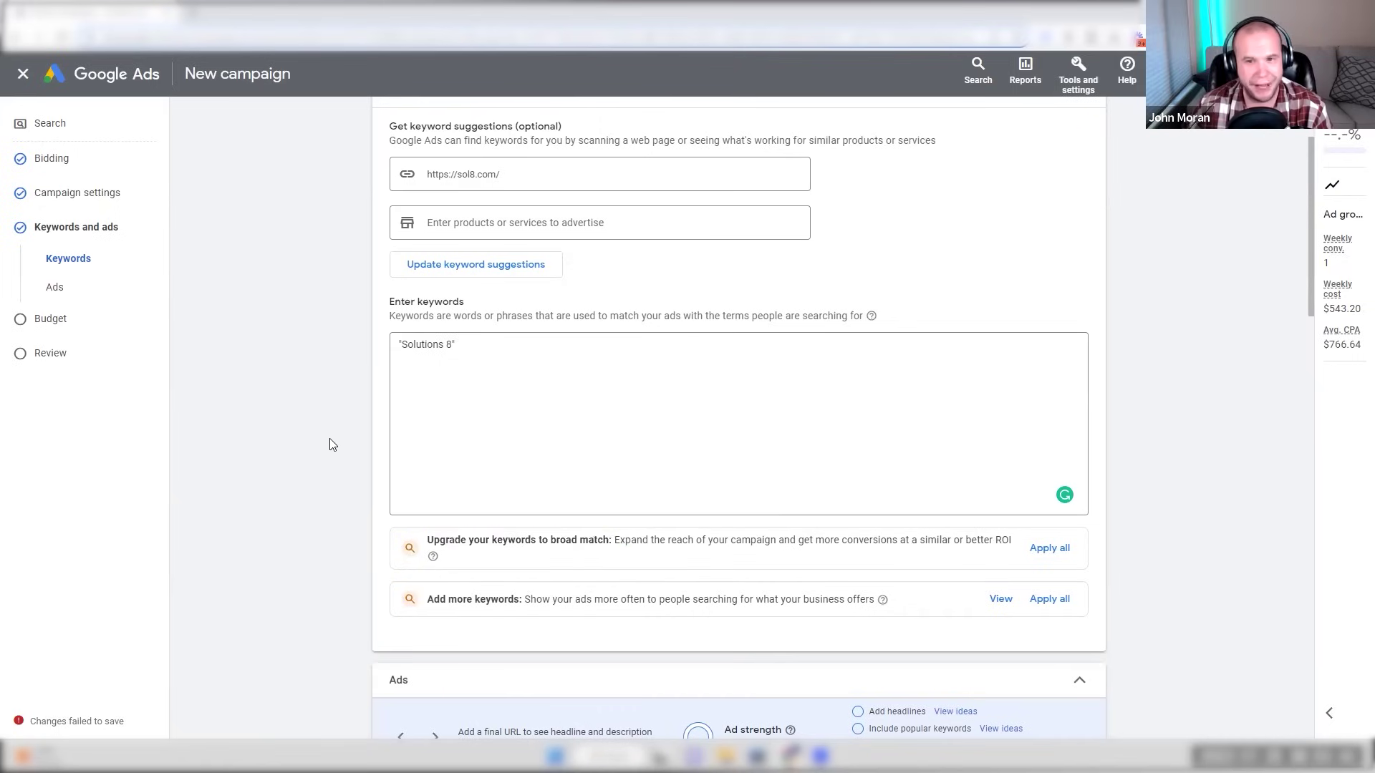
- Add the phrase-match keywords "Solutions Eight", "Sol8" and "Sol8 com" on separate lines below the existing keyword
scroll(331, 444, "down", 2)
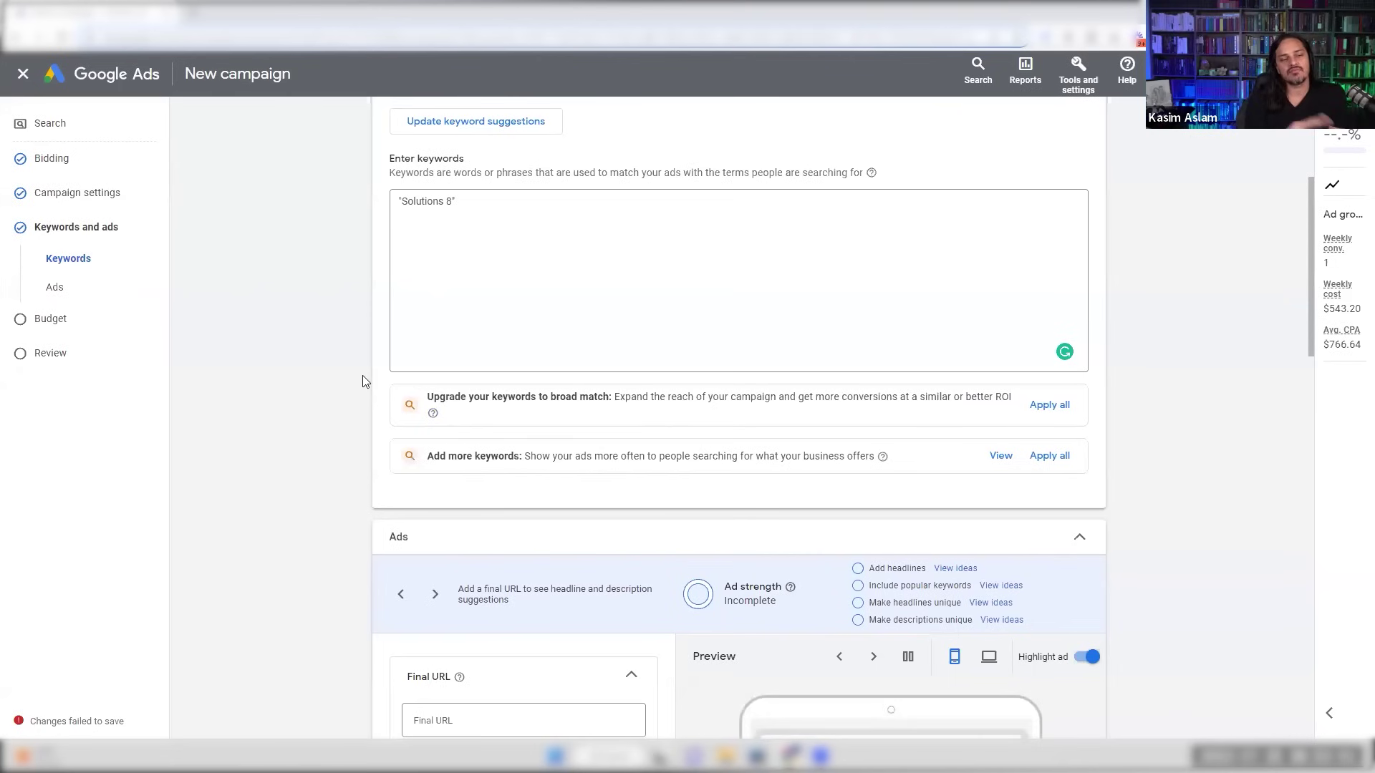
left_click(704, 196)
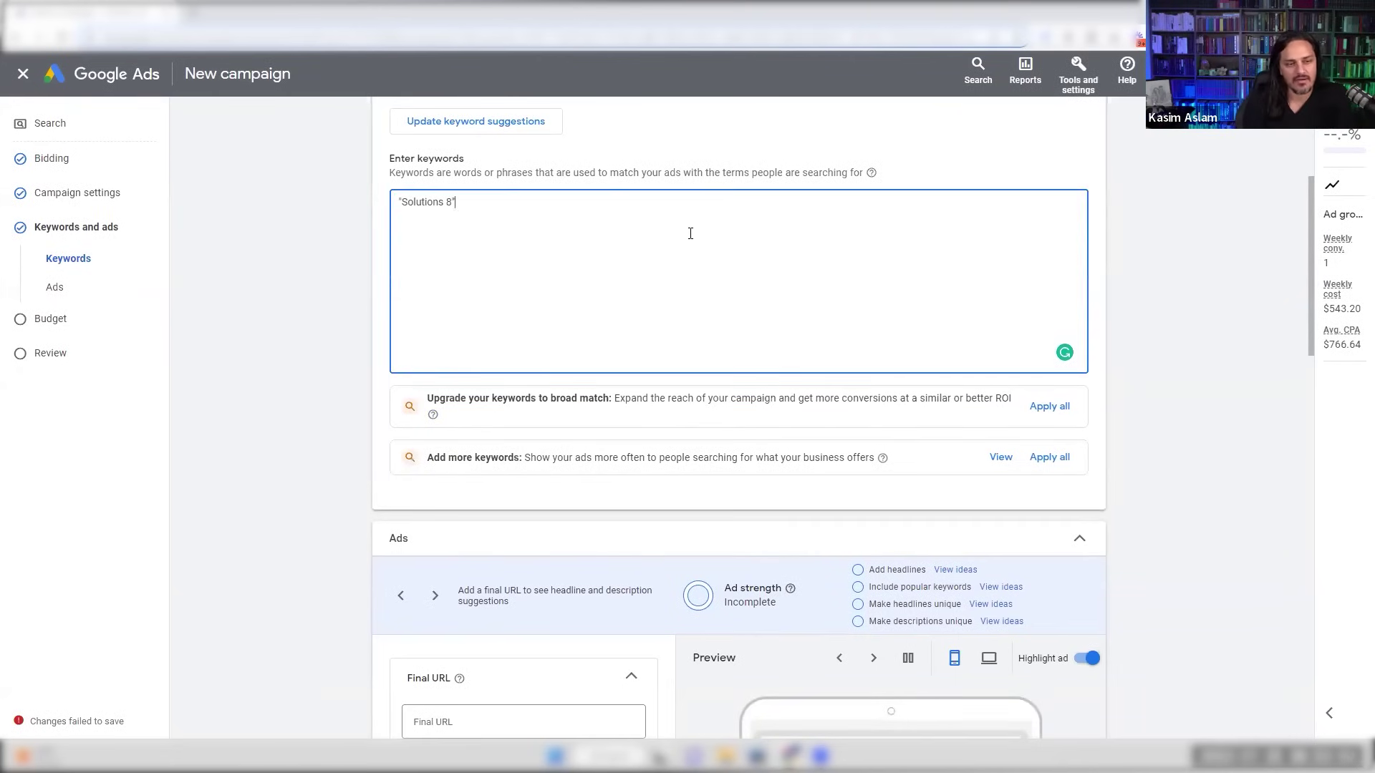
key("Return")
type("\"Solu")
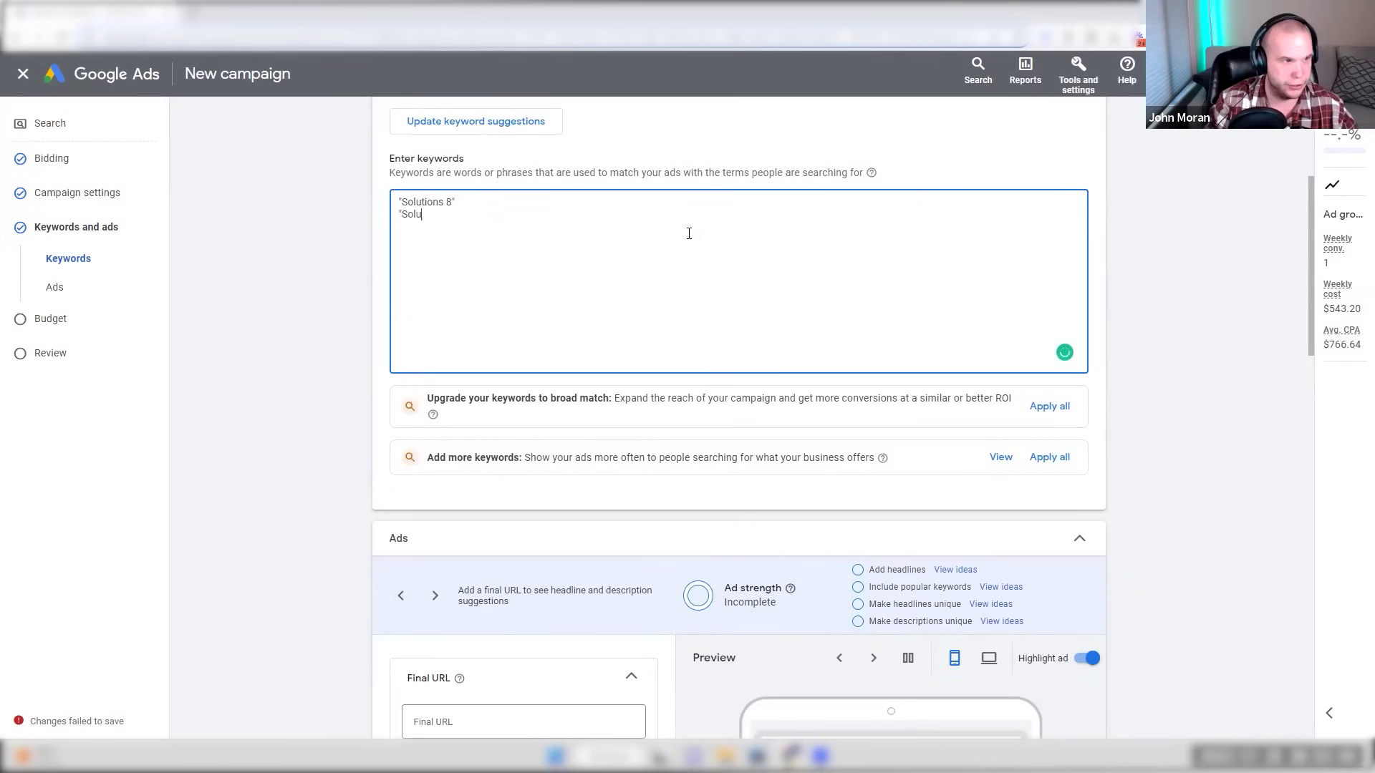
type("tions Eigh")
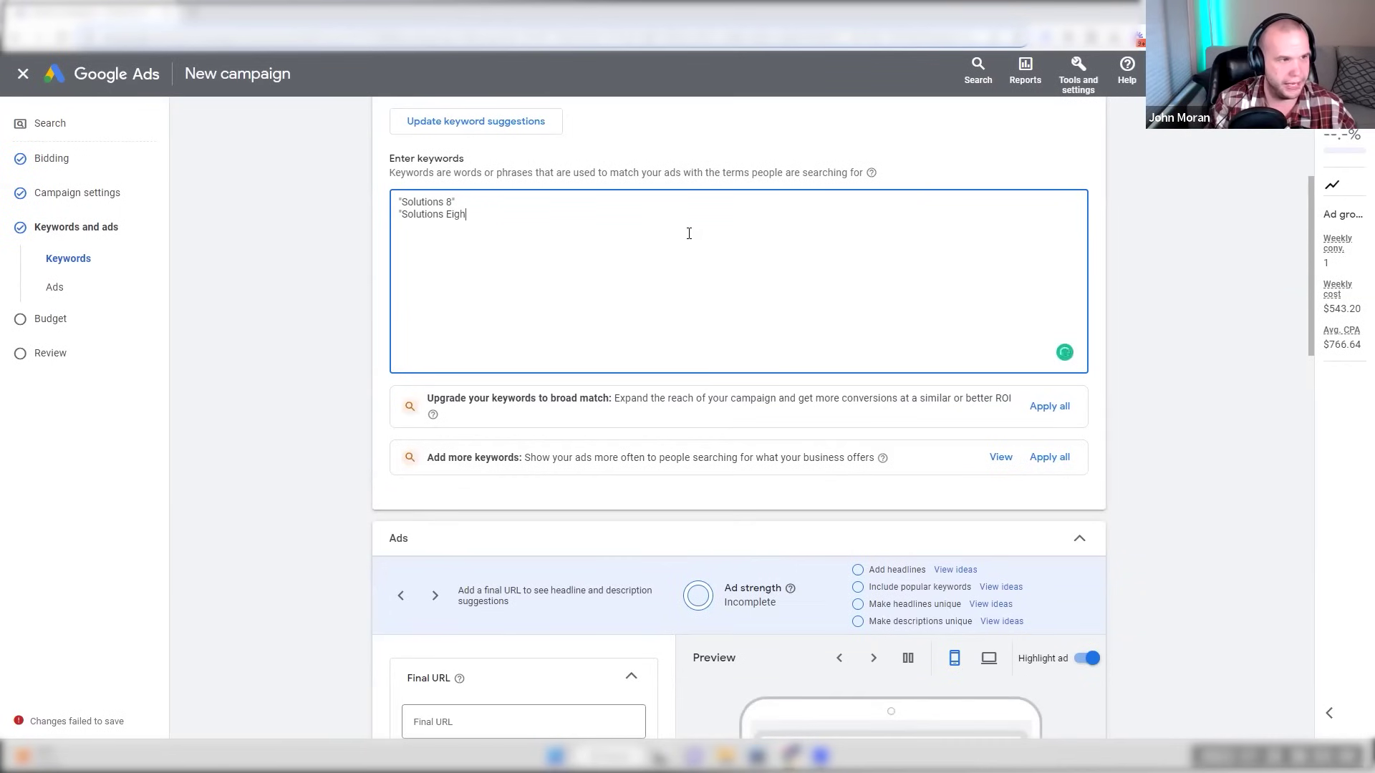
type("t\"")
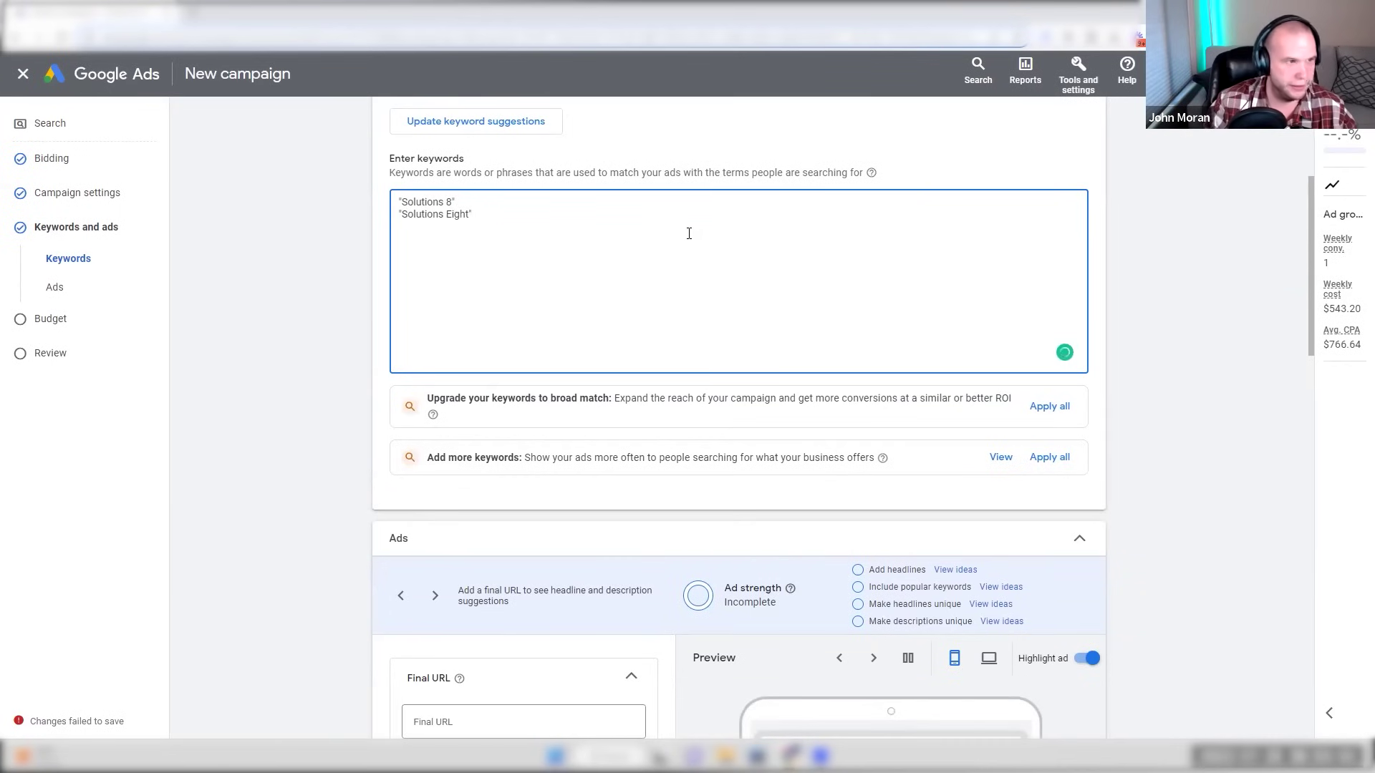
key("Return")
type("\"So")
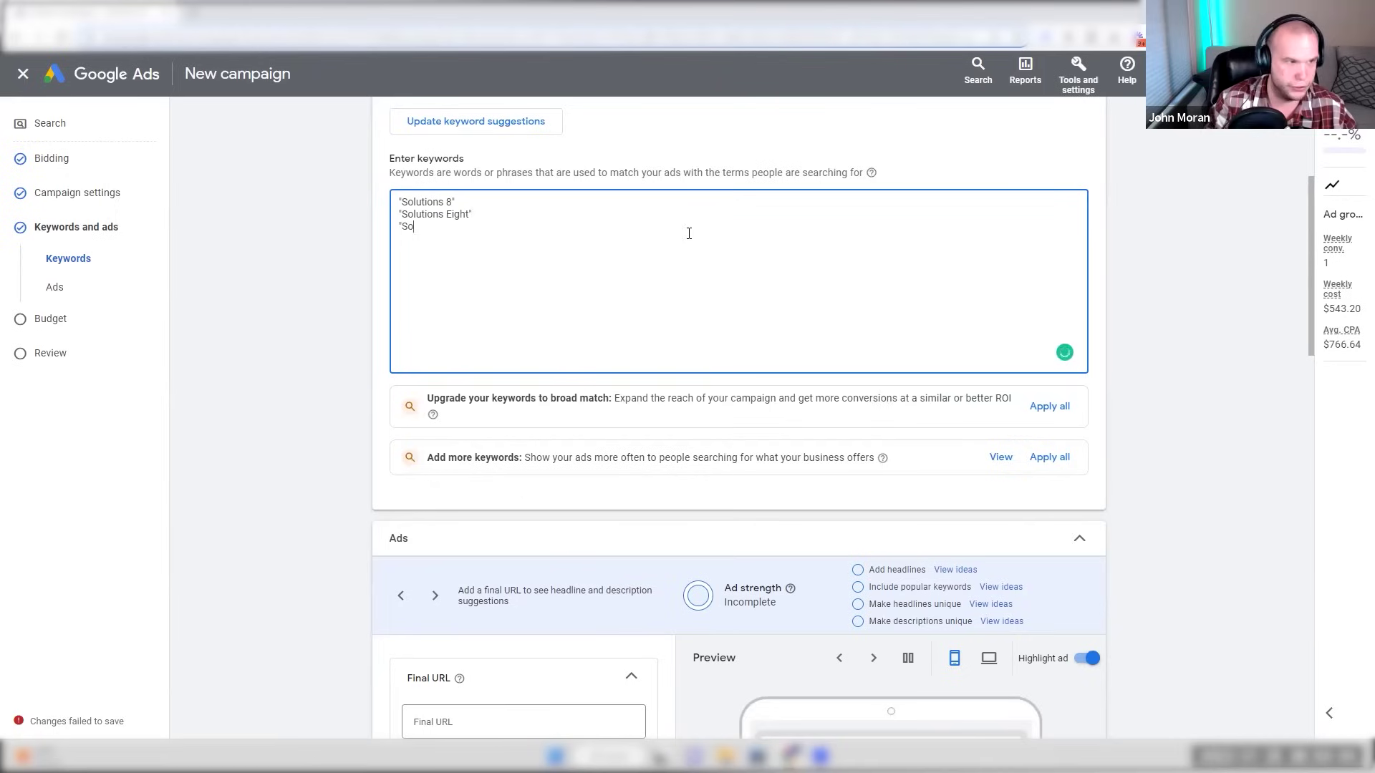
type("l8\"")
key("Return")
type("\"So")
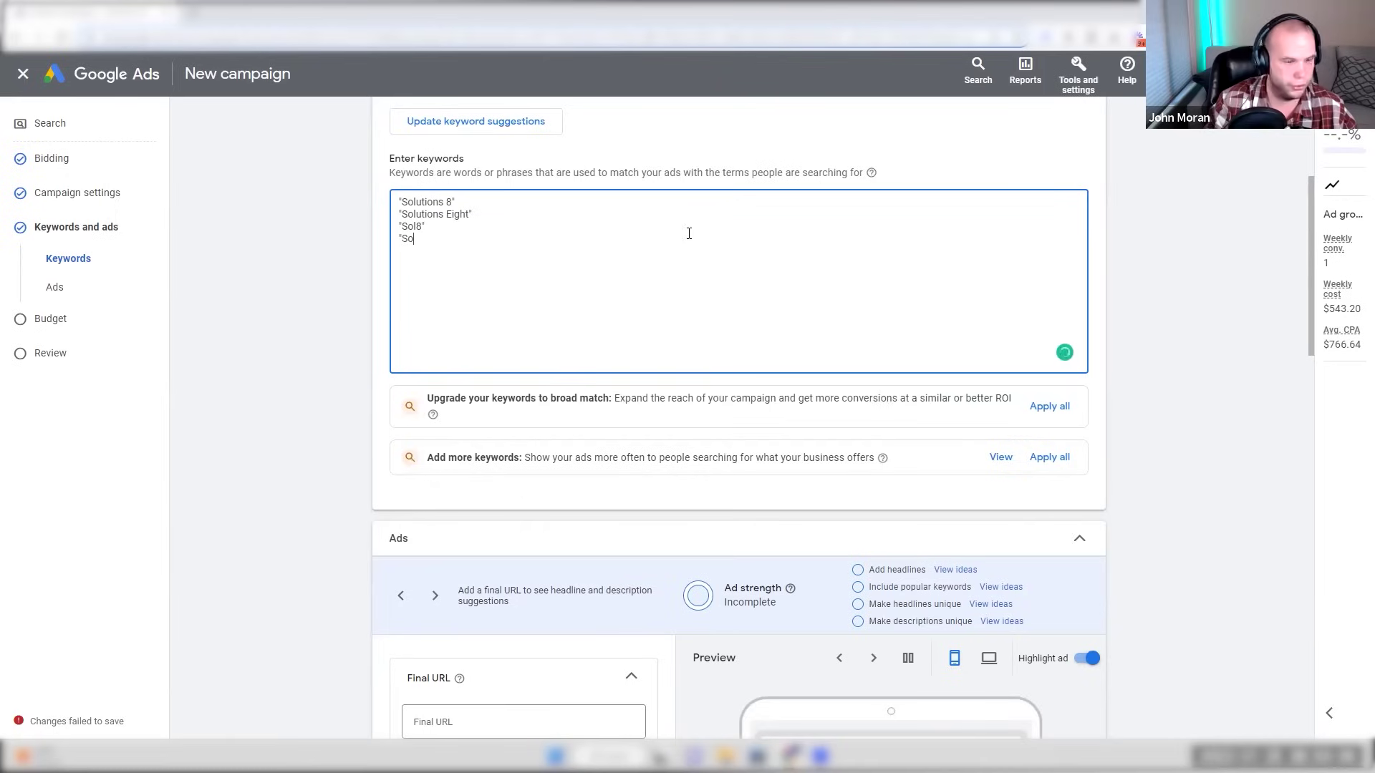
type("l8 com")
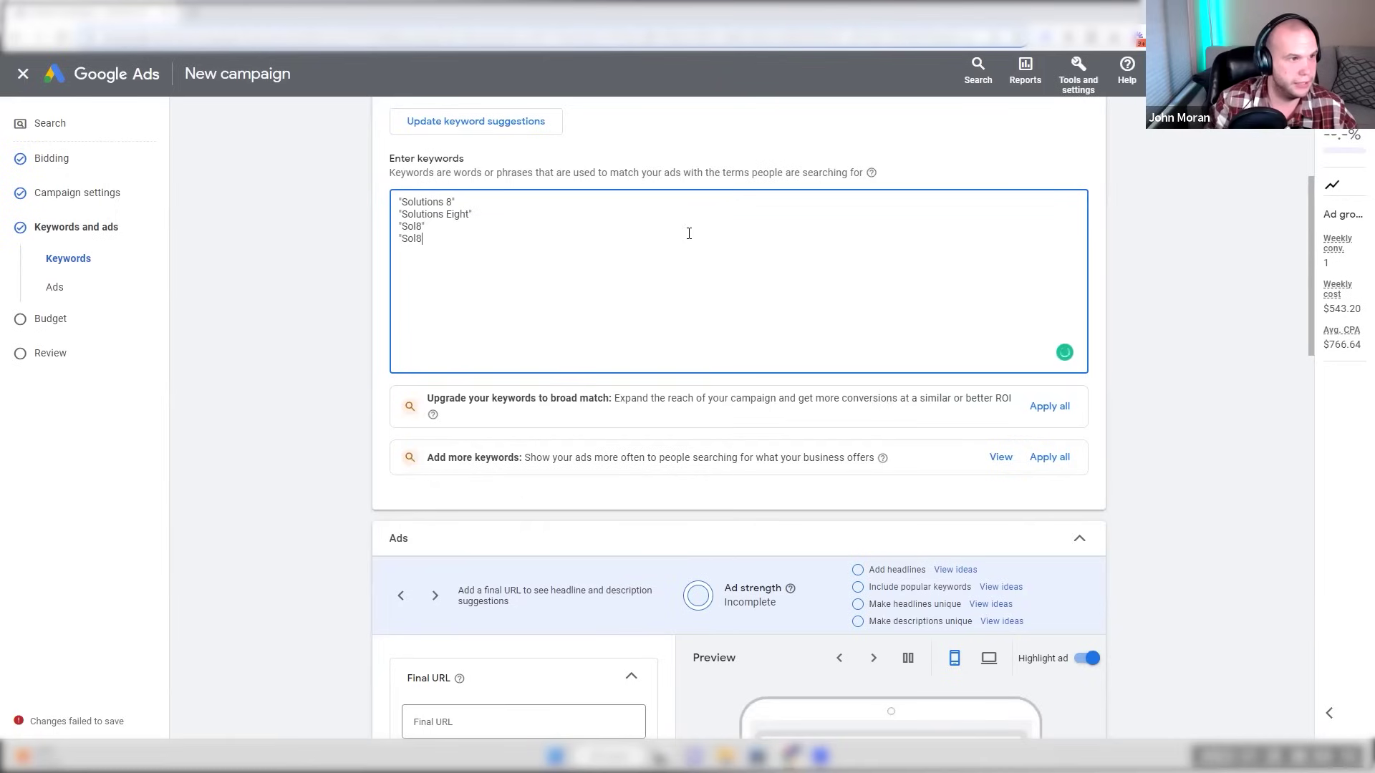
type("\"")
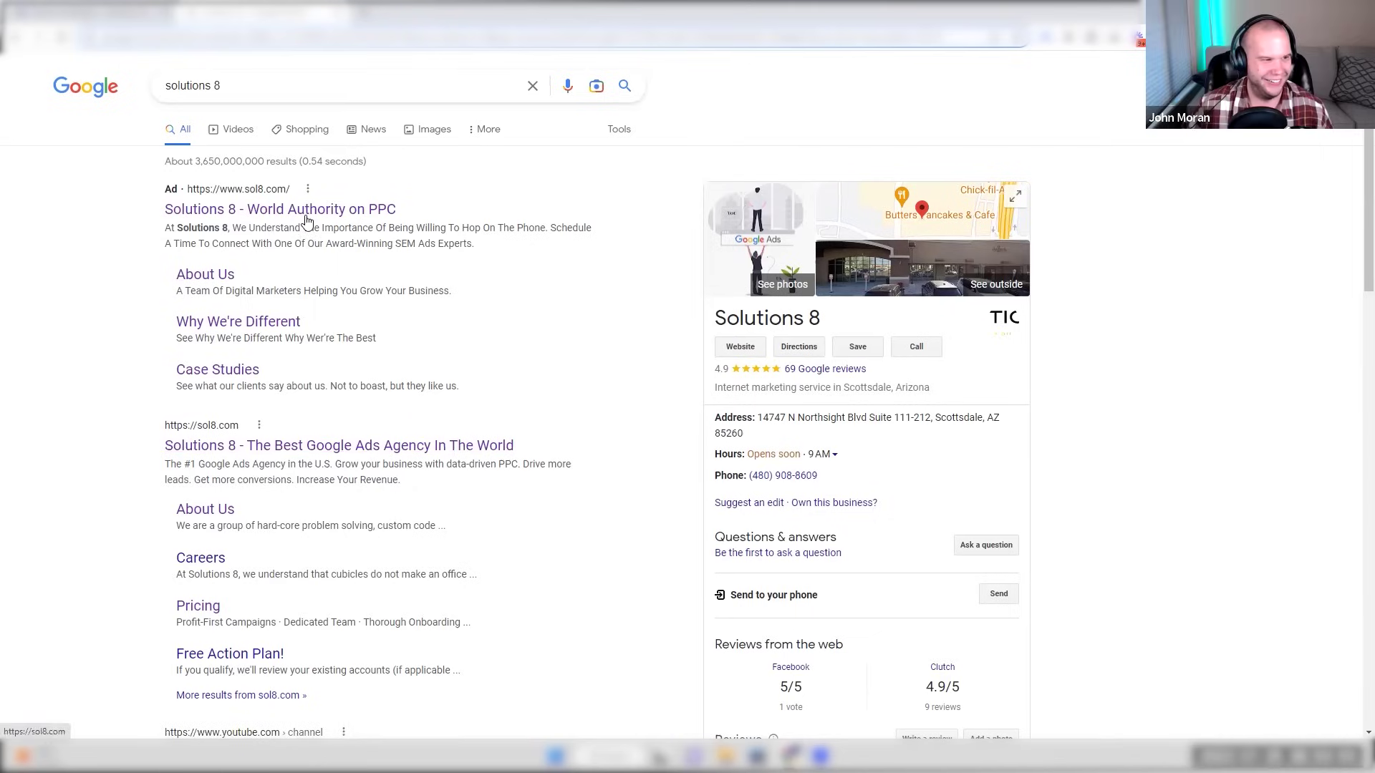
- Look through the Google search results for solutions 8, from the brand ad down to the organic listings
scroll(309, 216, "down", 6)
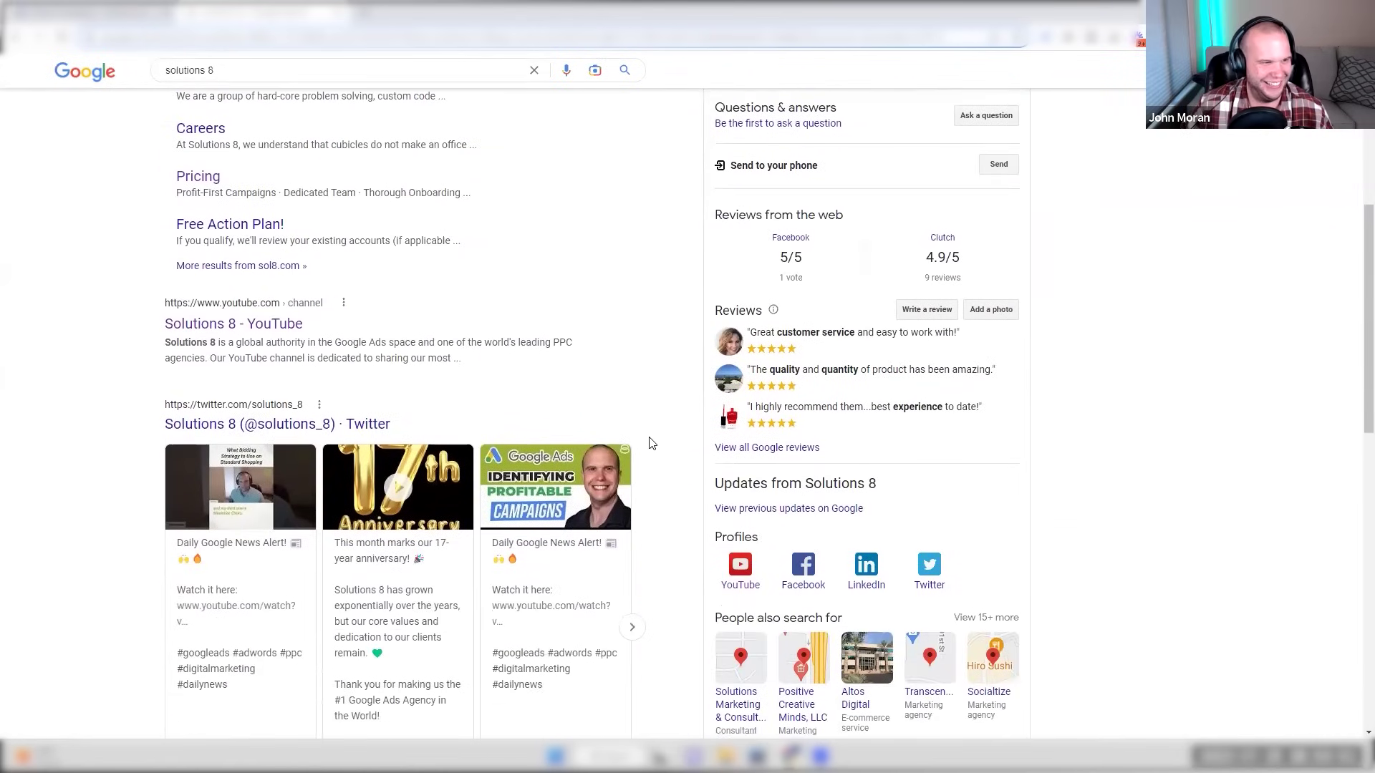
scroll(502, 378, "up", 6)
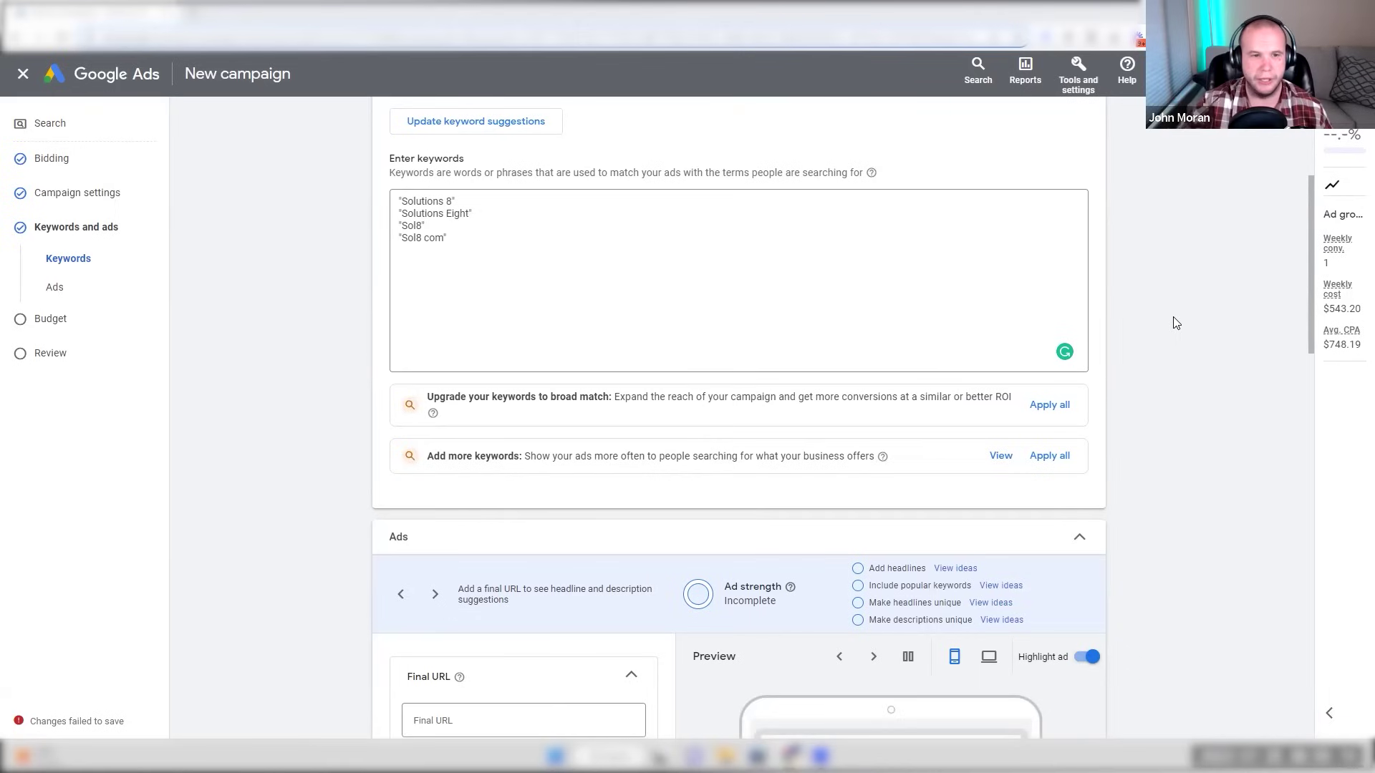
- Examine the ad setup sections, from Final URL and display path through headlines, descriptions, images and sitelinks
scroll(479, 301, "down", 1)
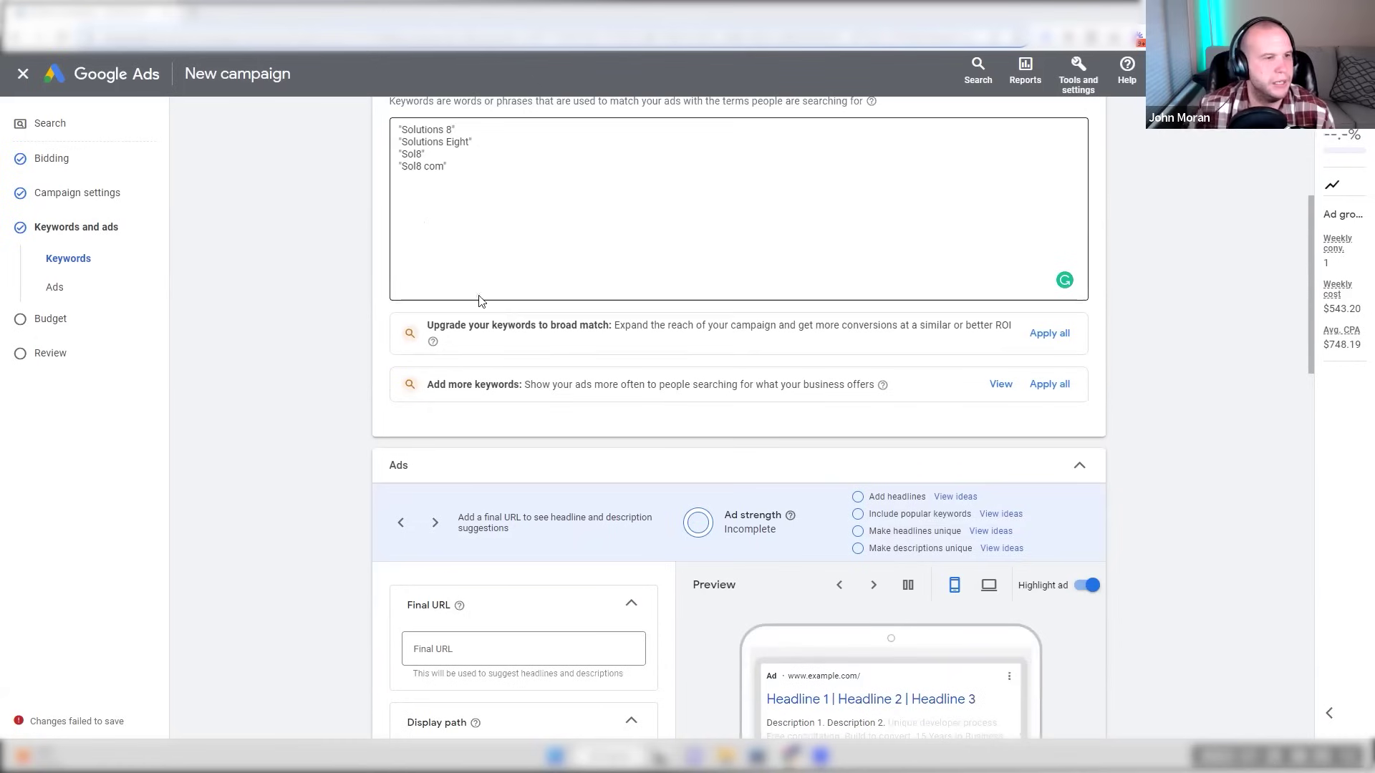
scroll(521, 314, "down", 1)
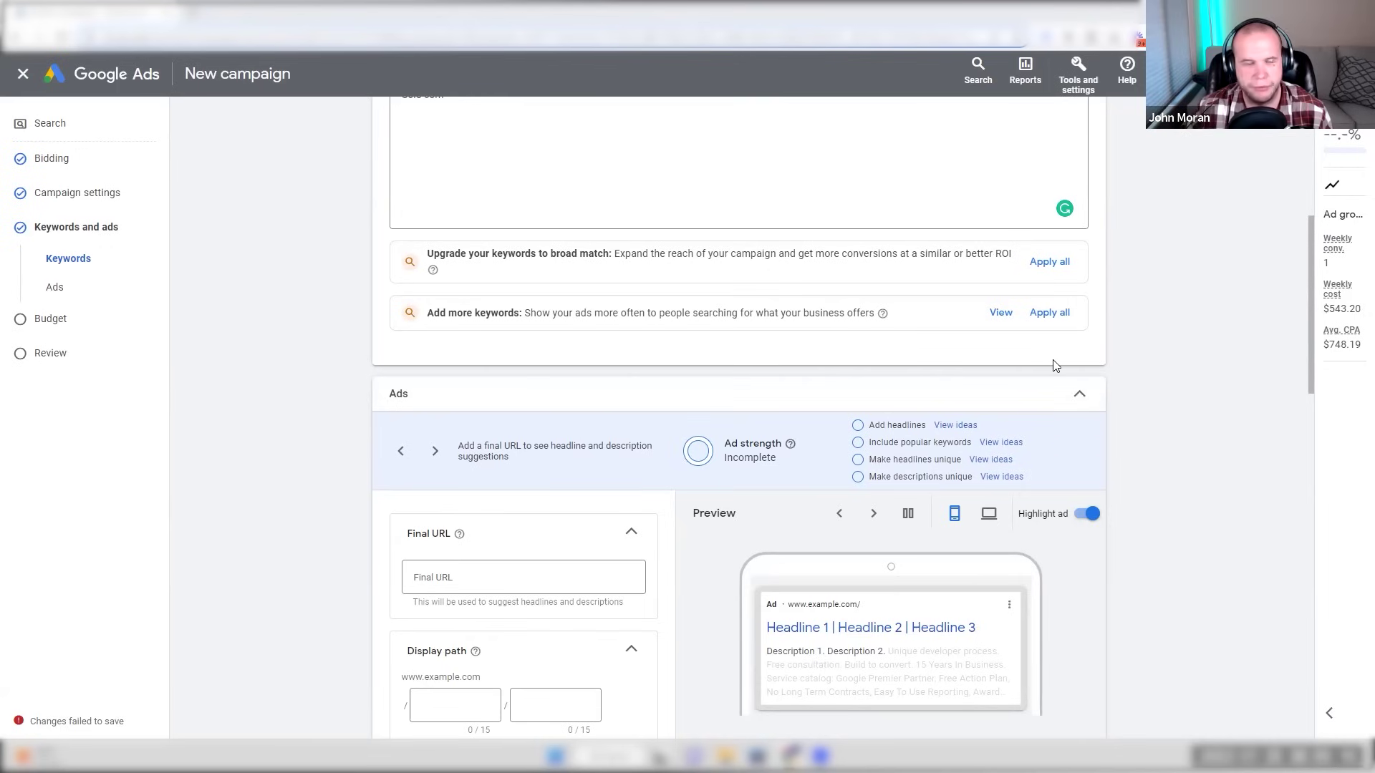
scroll(1176, 380, "down", 4)
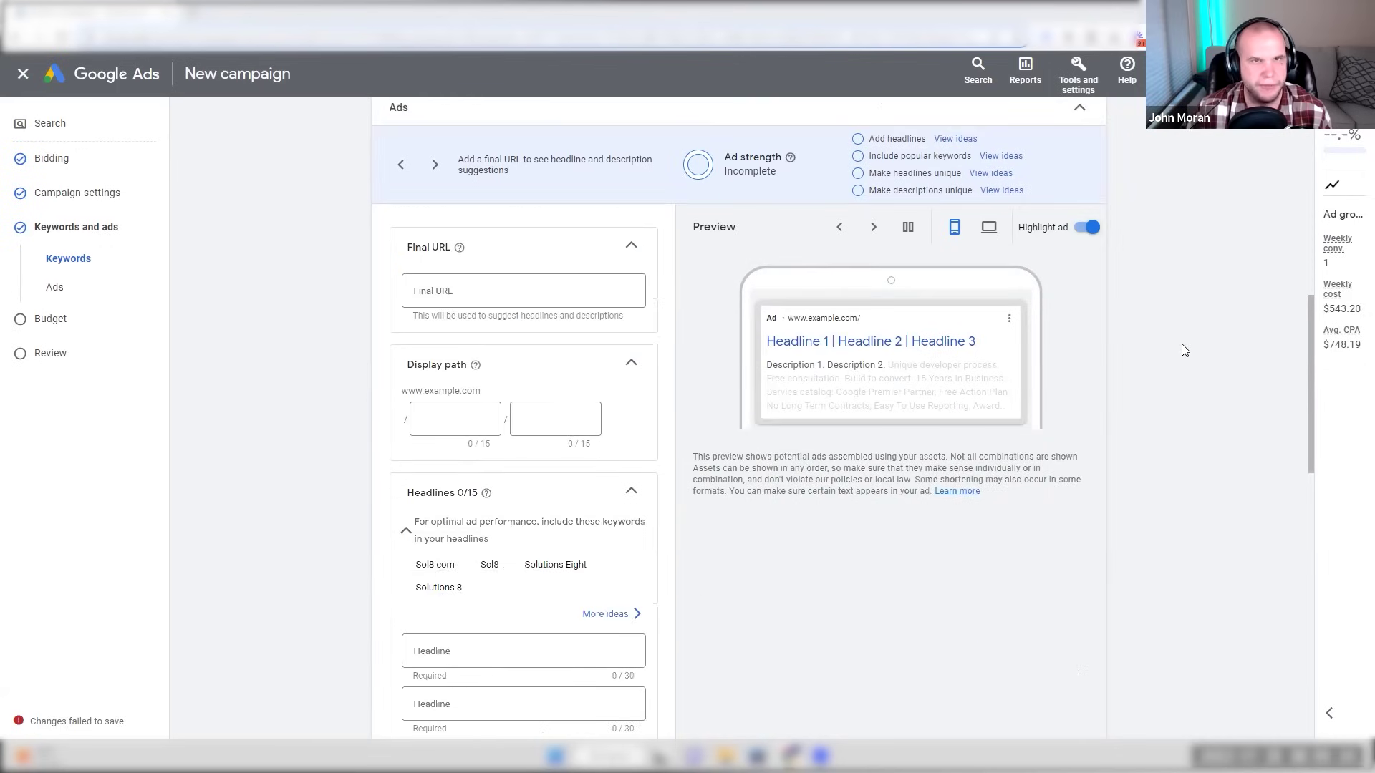
left_click(549, 290)
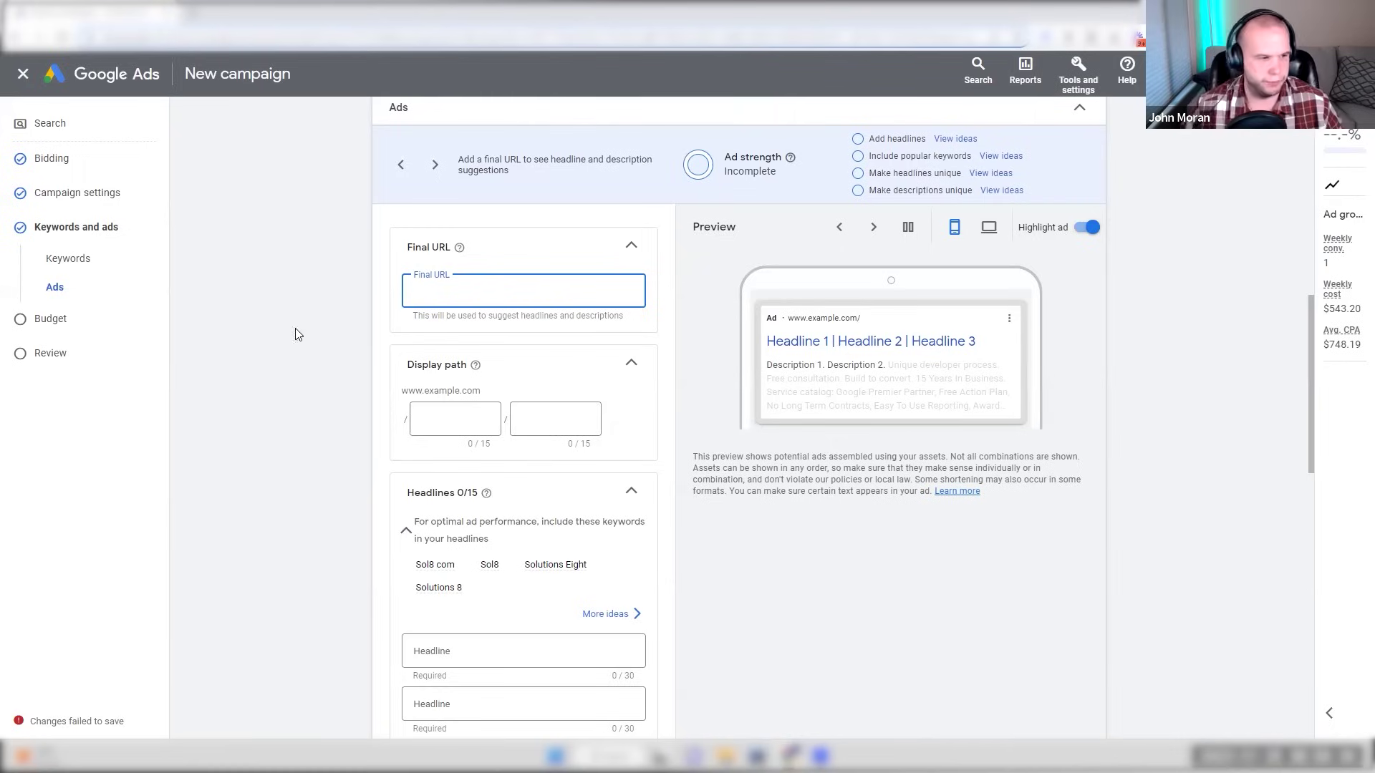
scroll(448, 380, "down", 4)
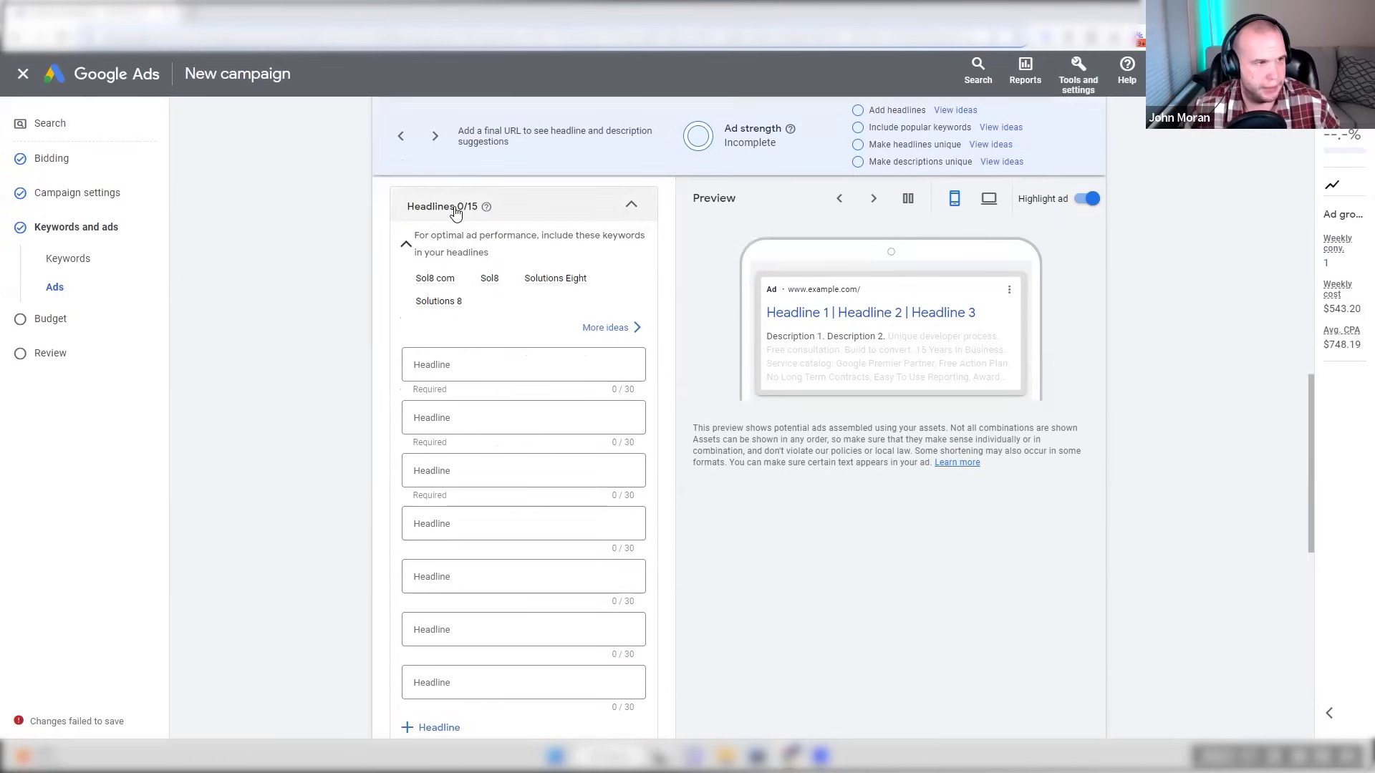
scroll(465, 215, "down", 4)
scroll(510, 568, "down", 2)
scroll(486, 446, "up", 6)
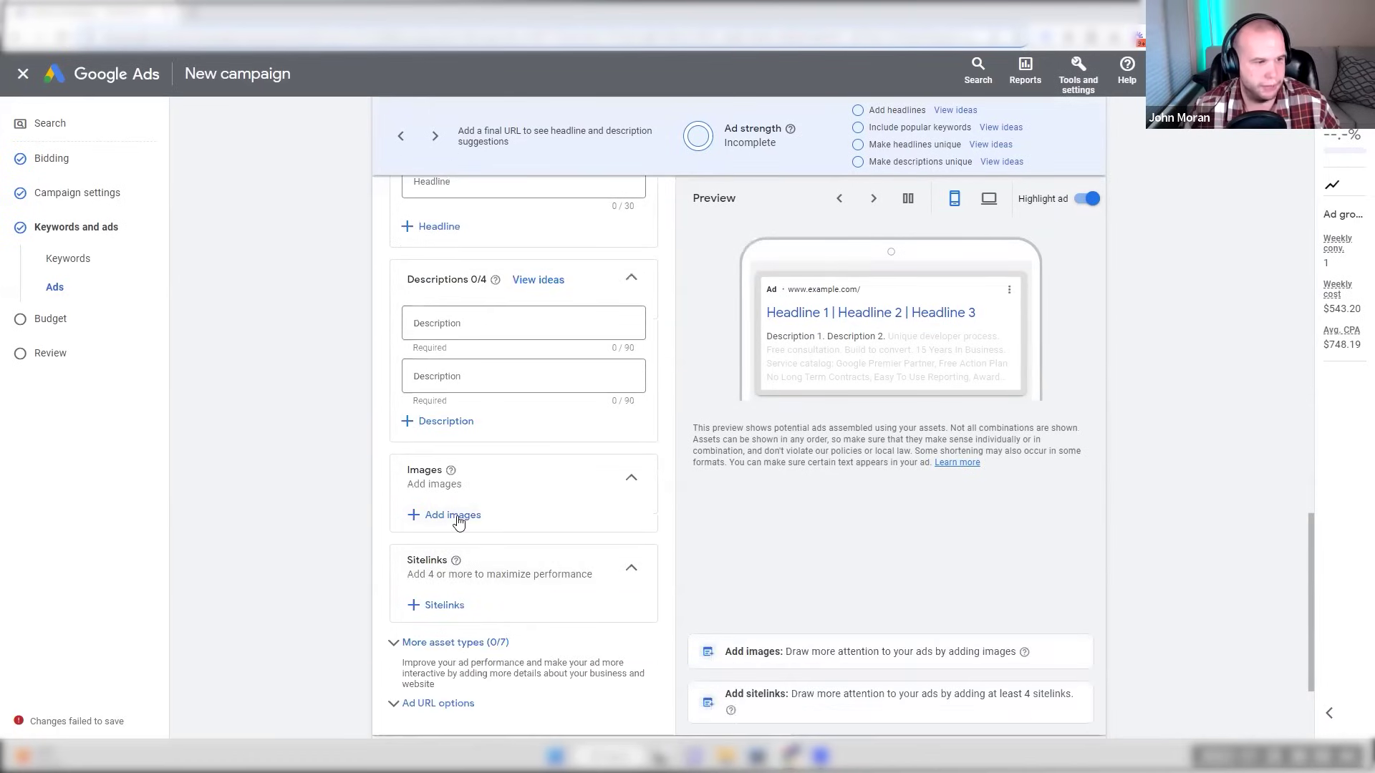
scroll(458, 573, "up", 1)
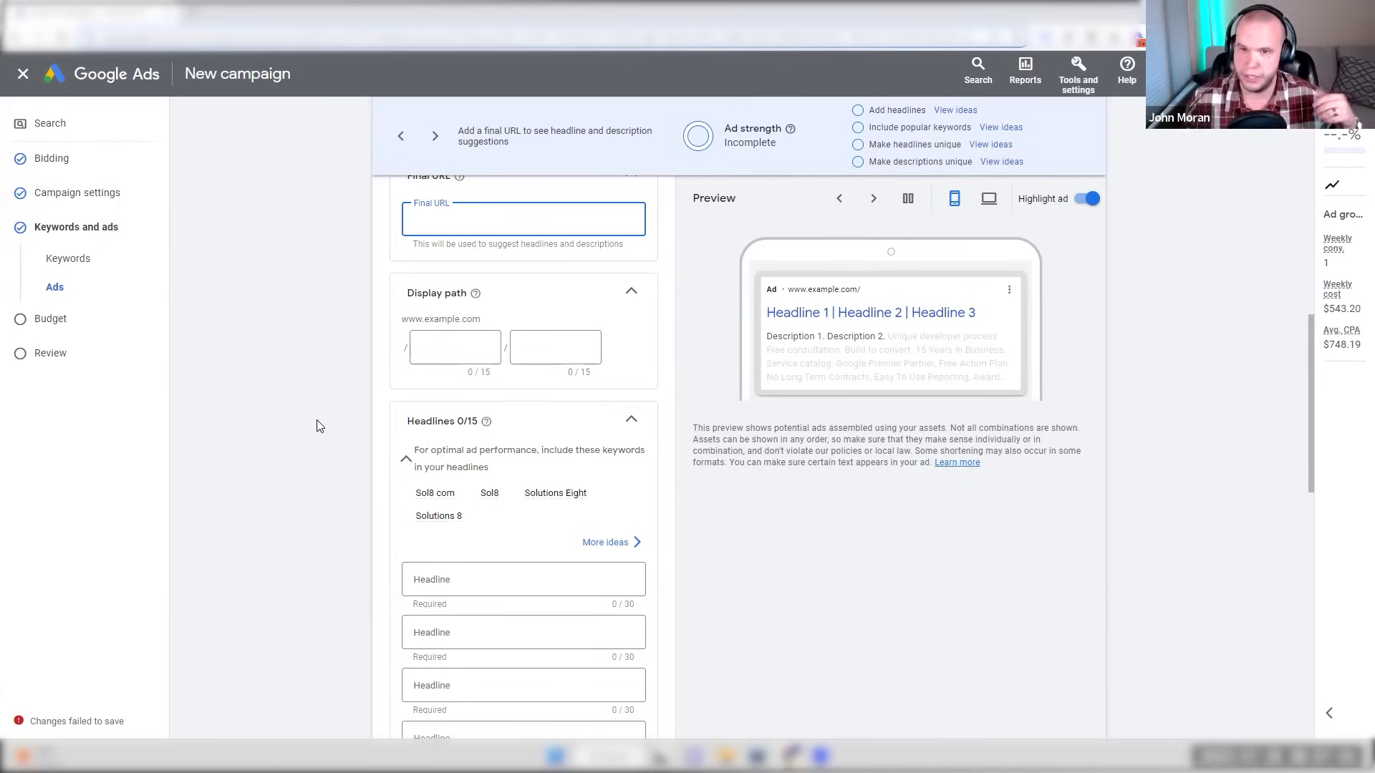
scroll(437, 476, "down", 2)
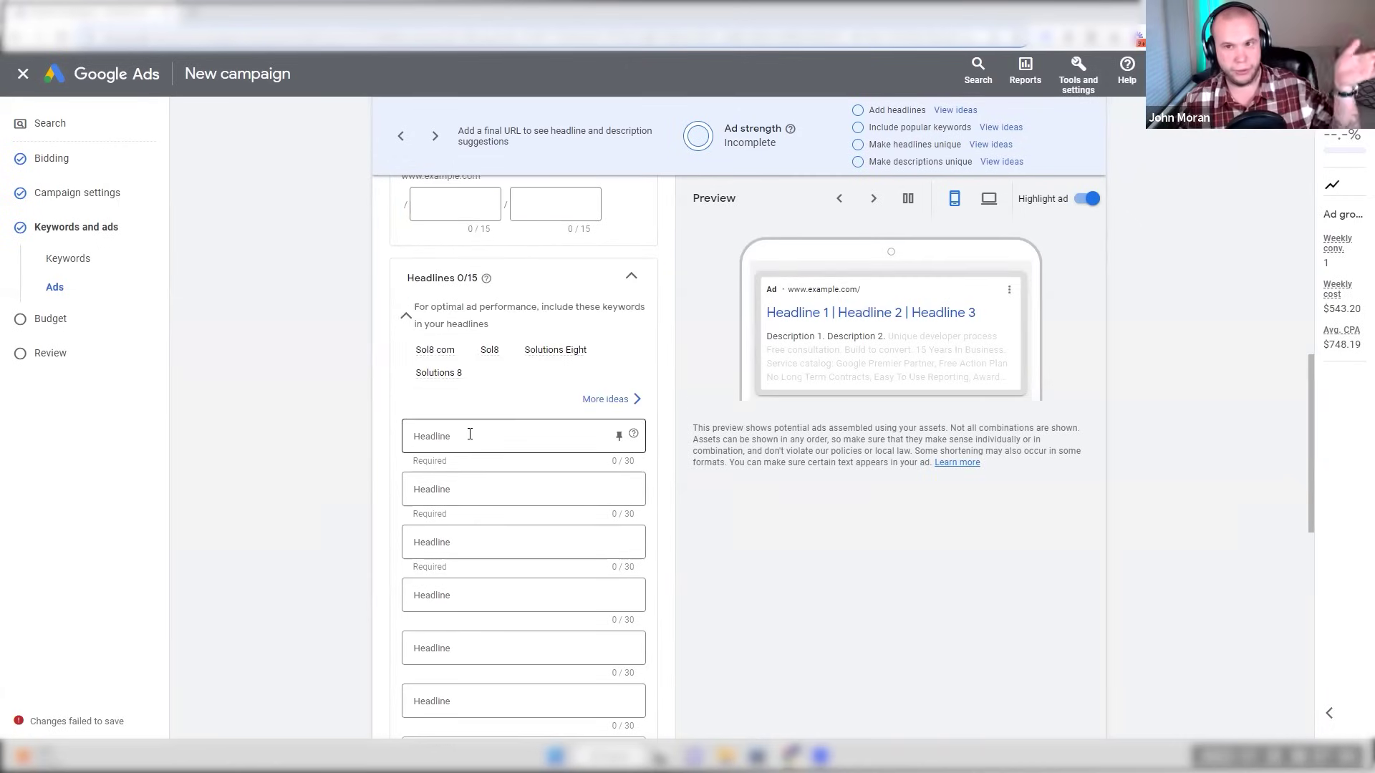
scroll(465, 429, "down", 1)
scroll(444, 444, "down", 1)
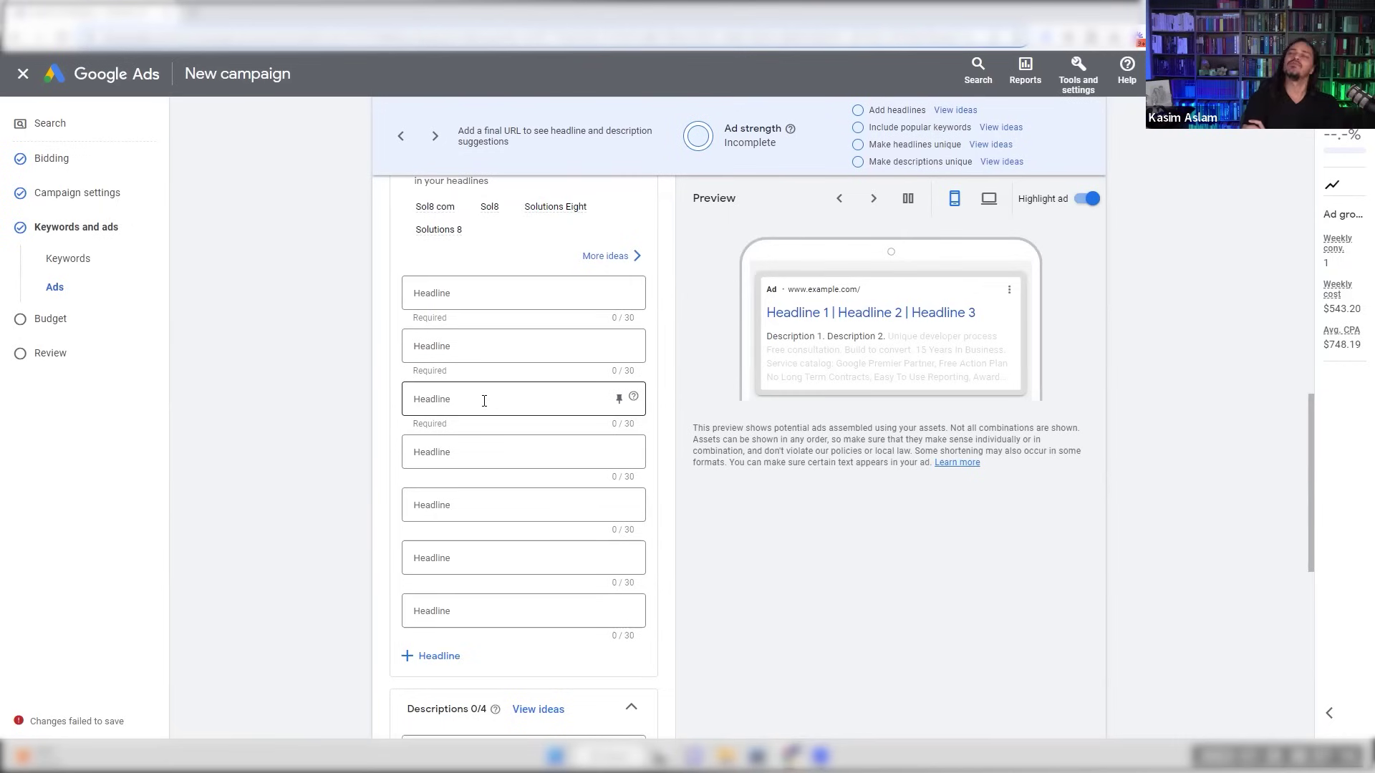
scroll(393, 508, "up", 5)
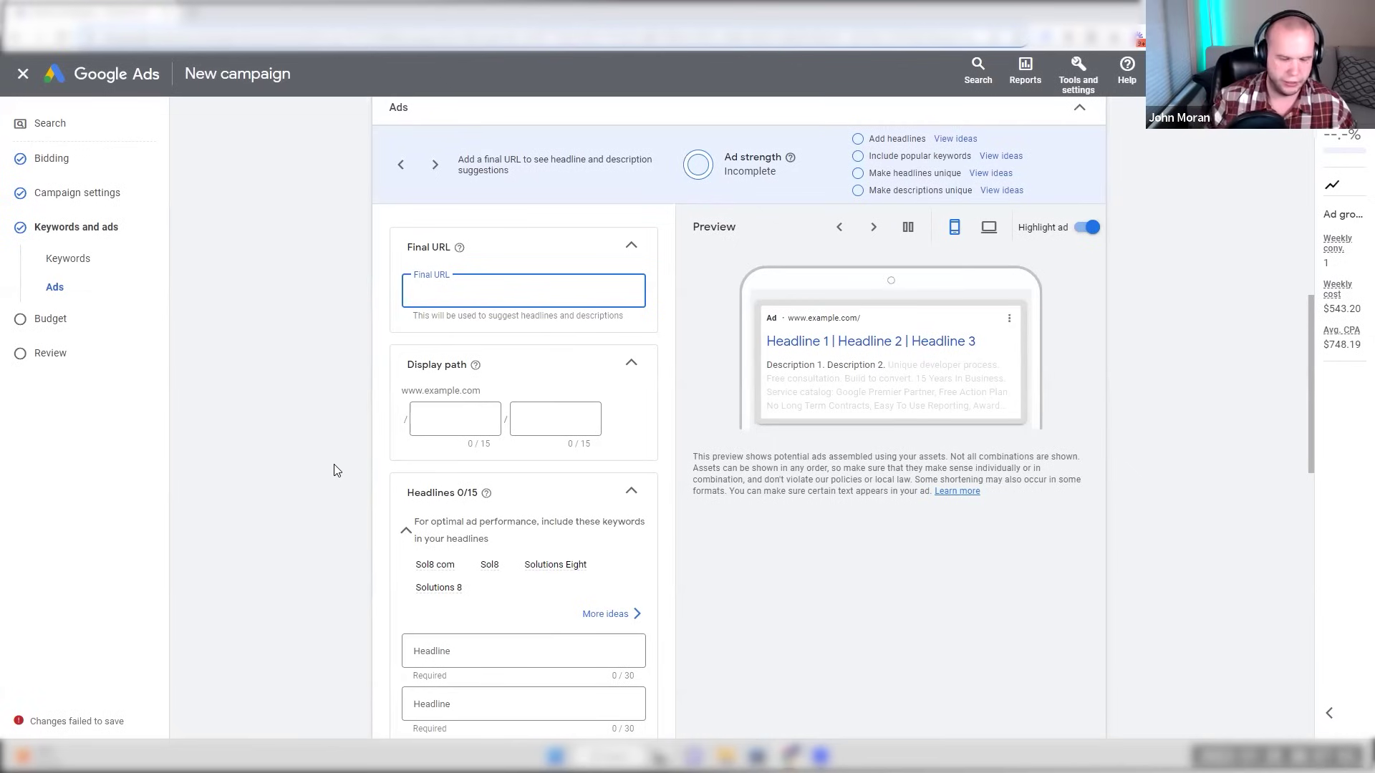
type("sol8.com")
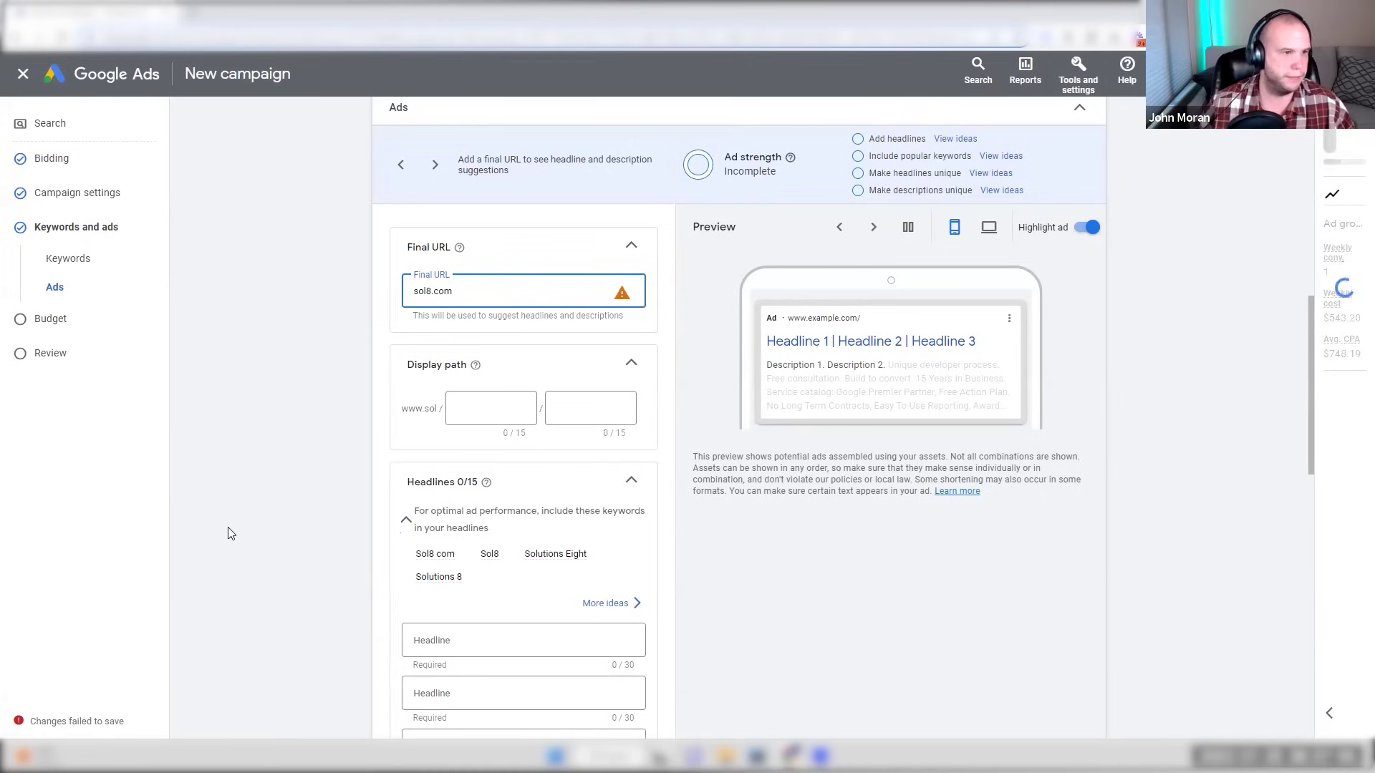
double_click(464, 290)
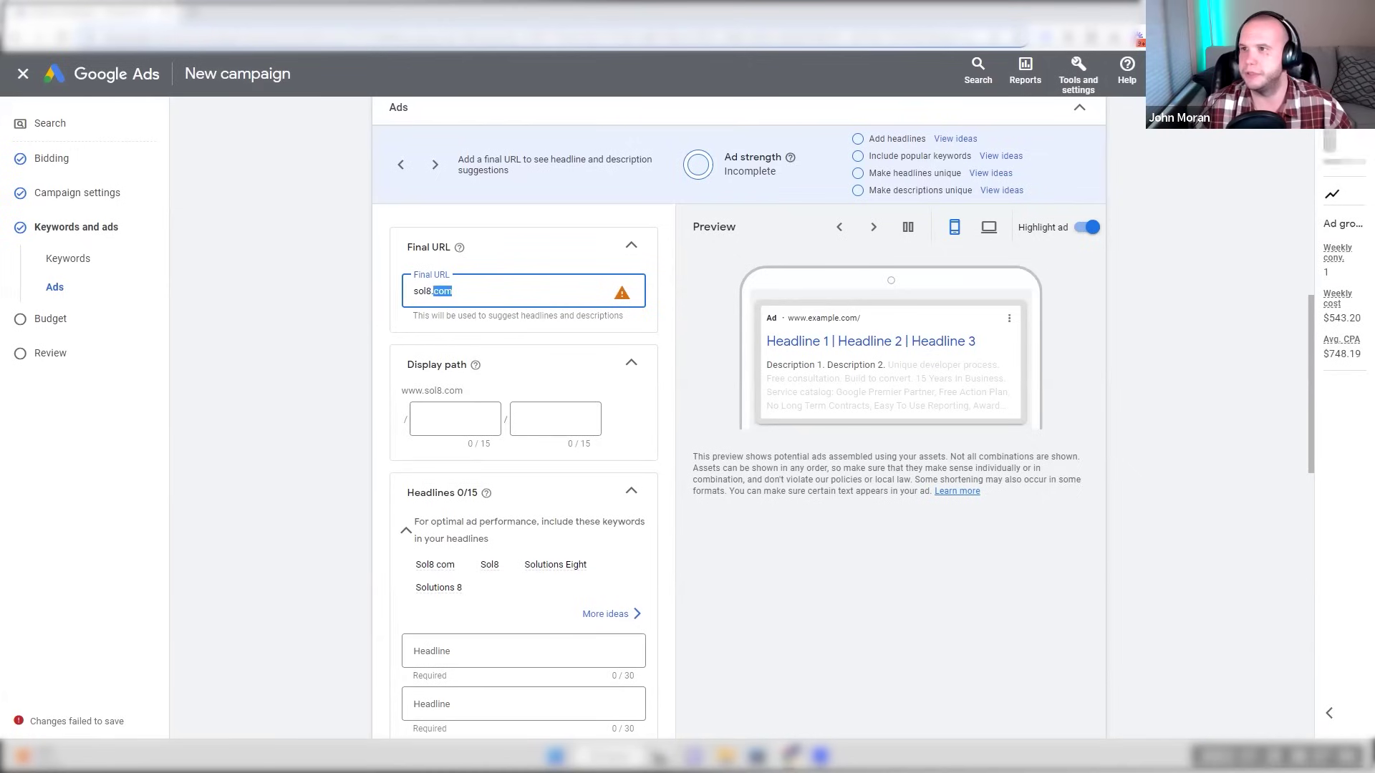
double_click(462, 293)
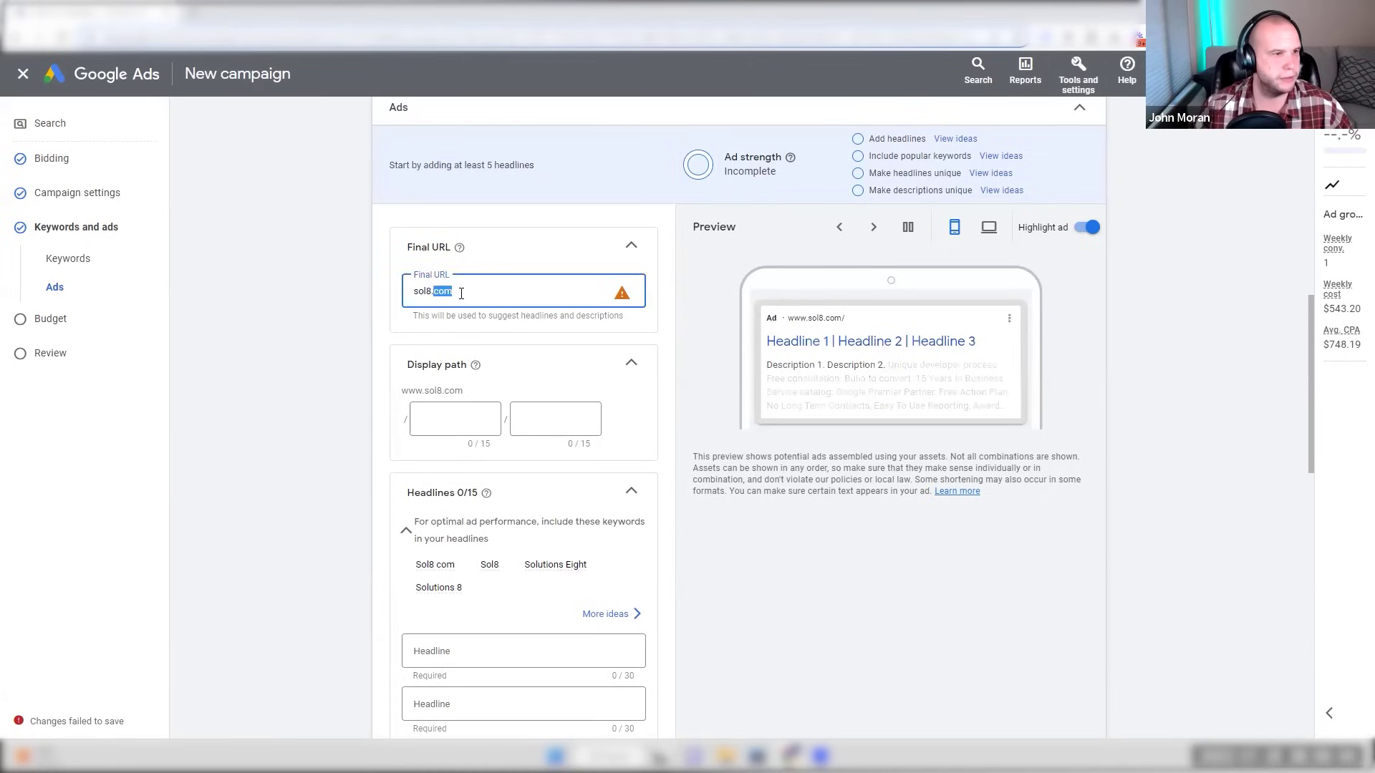
triple_click(461, 293)
key("ctrl+v")
left_click(345, 387)
- Enter "Solutions 8", "Google Ads Agency" and "SEM Agency" as the ad's first three headlines
left_click(428, 421)
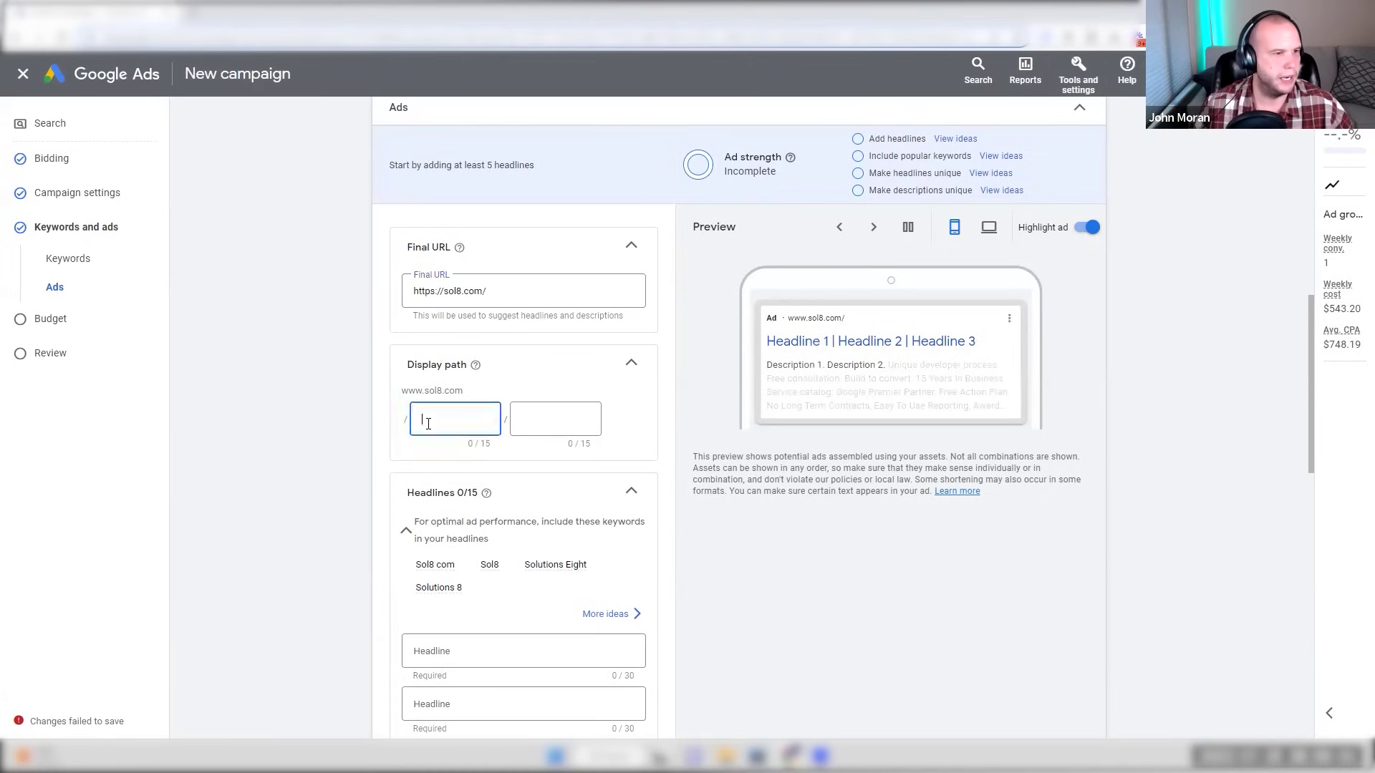
scroll(396, 446, "down", 2)
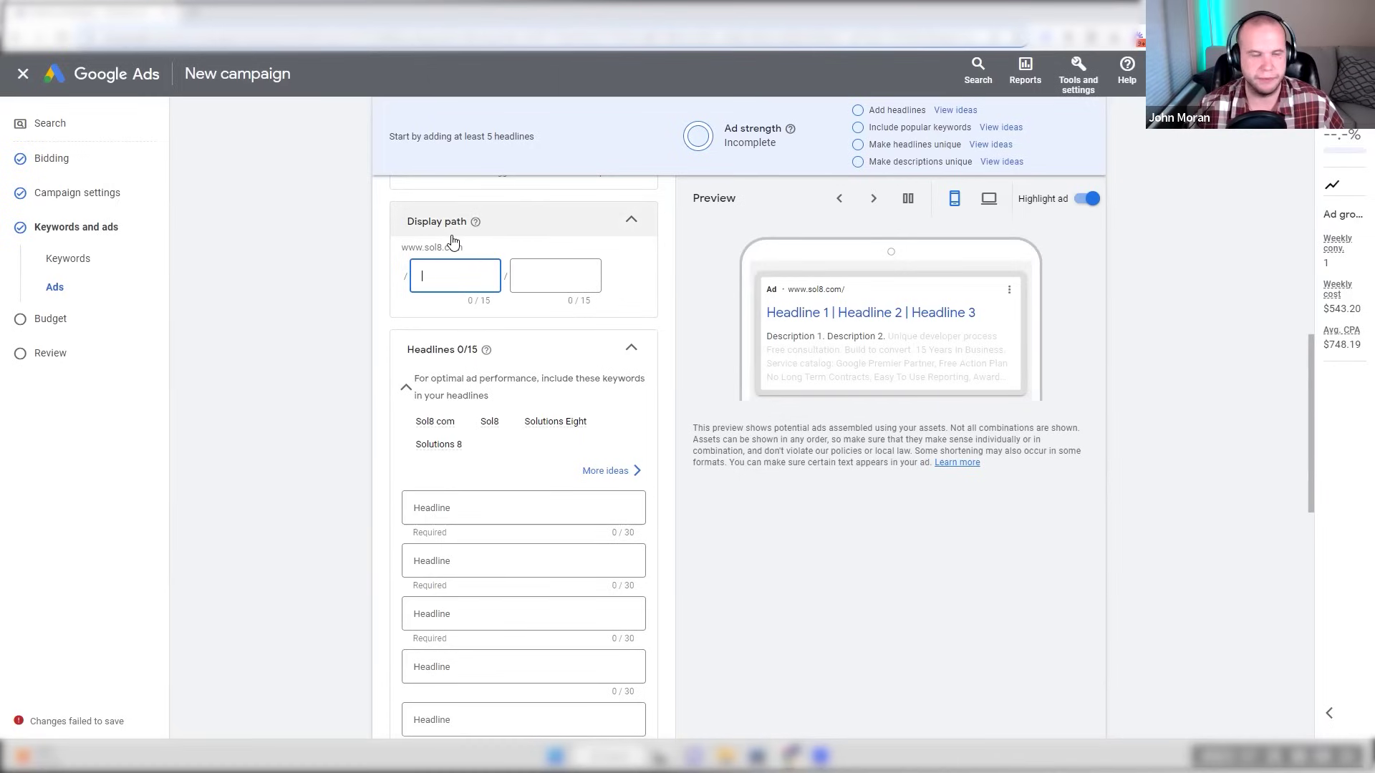
scroll(395, 259, "down", 3)
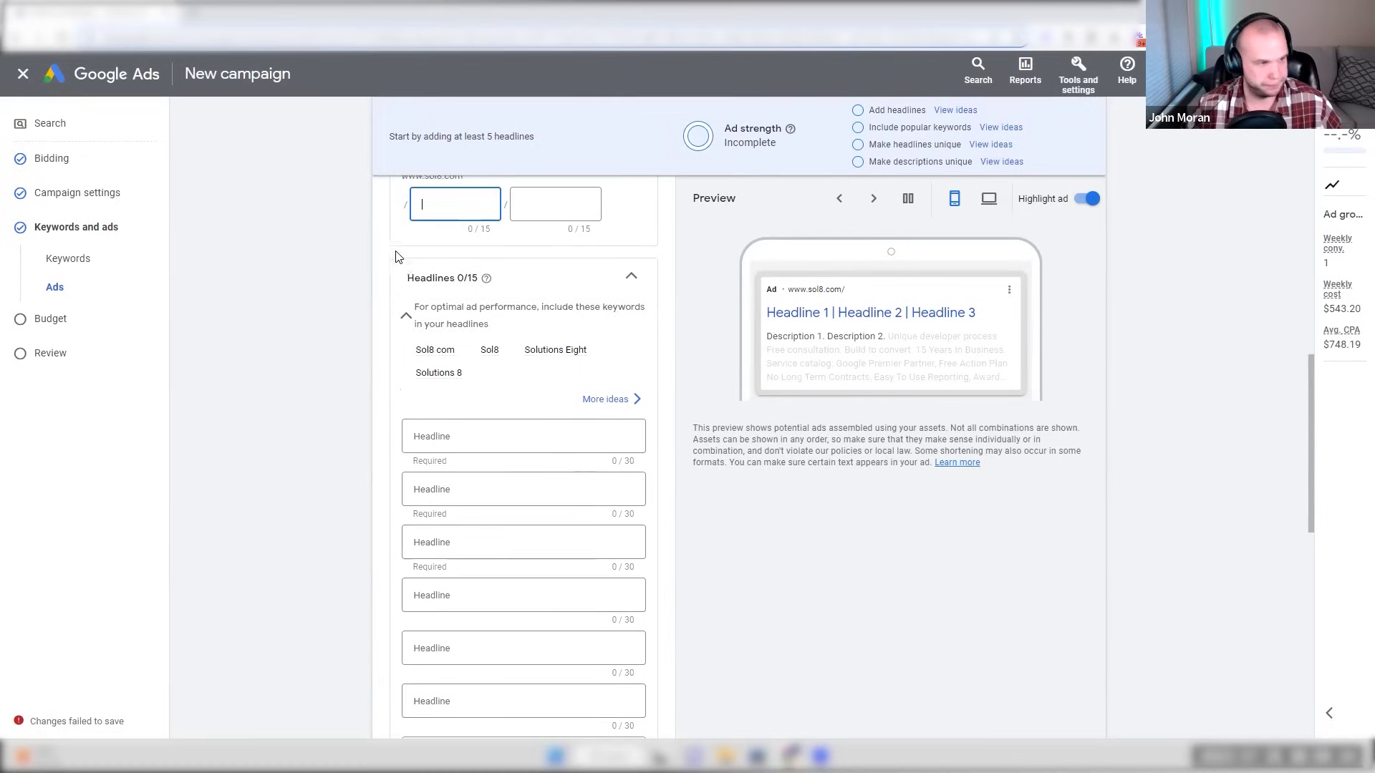
scroll(399, 262, "up", 1)
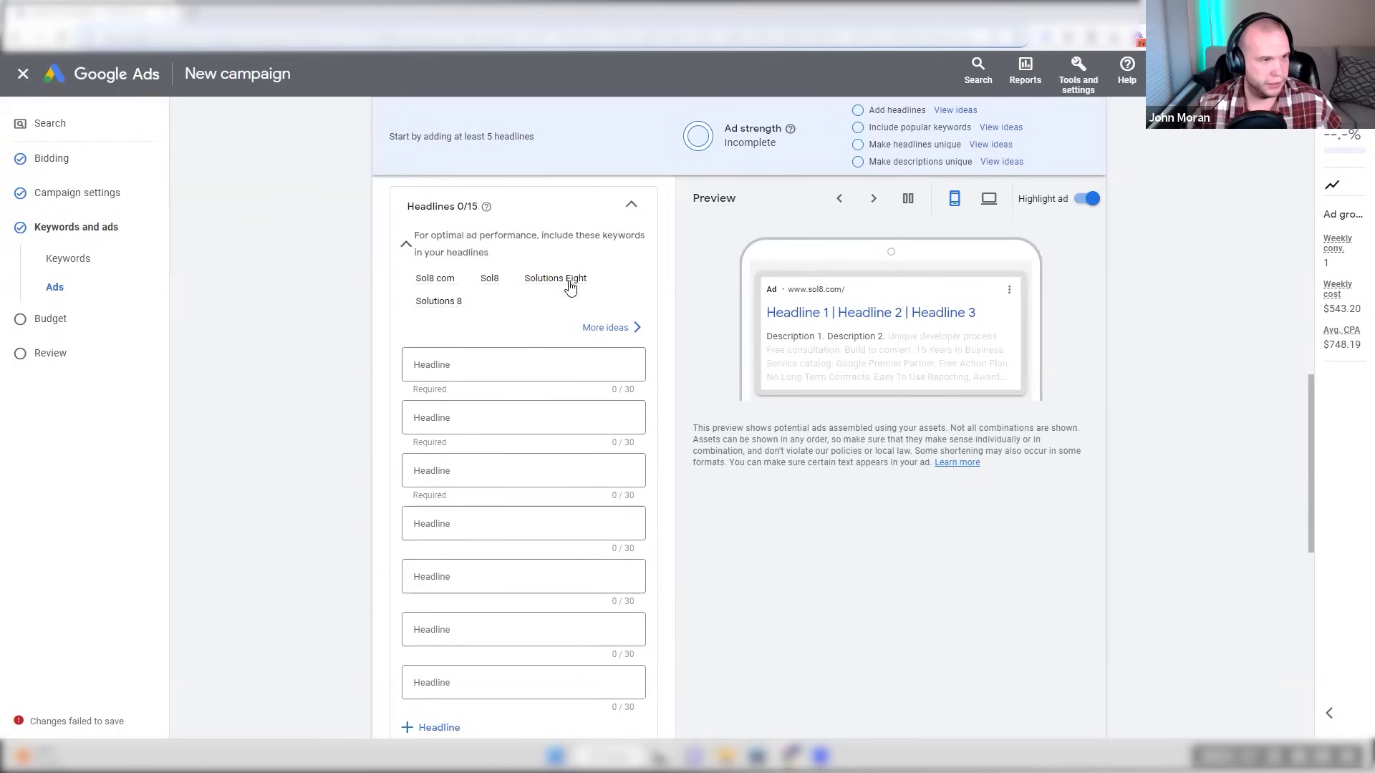
left_click(491, 368)
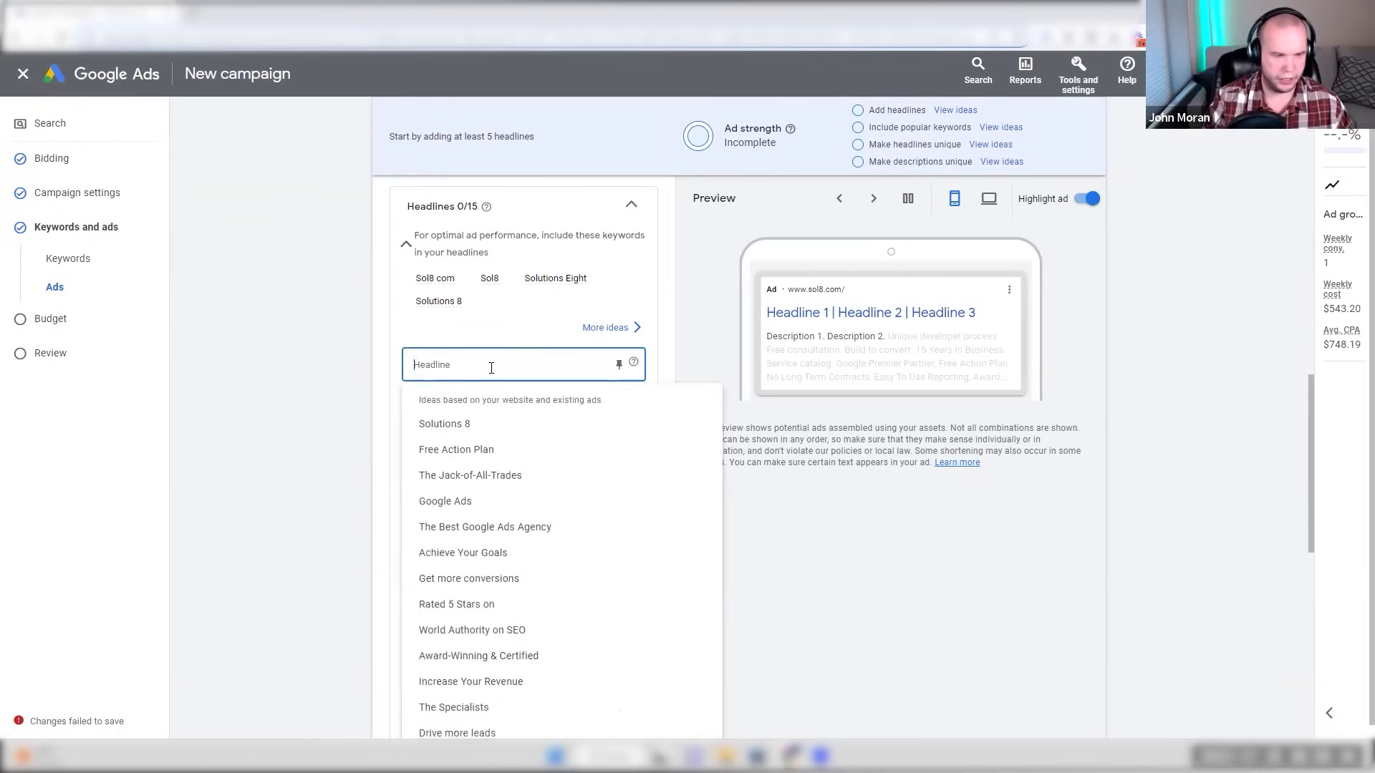
type("Solutions")
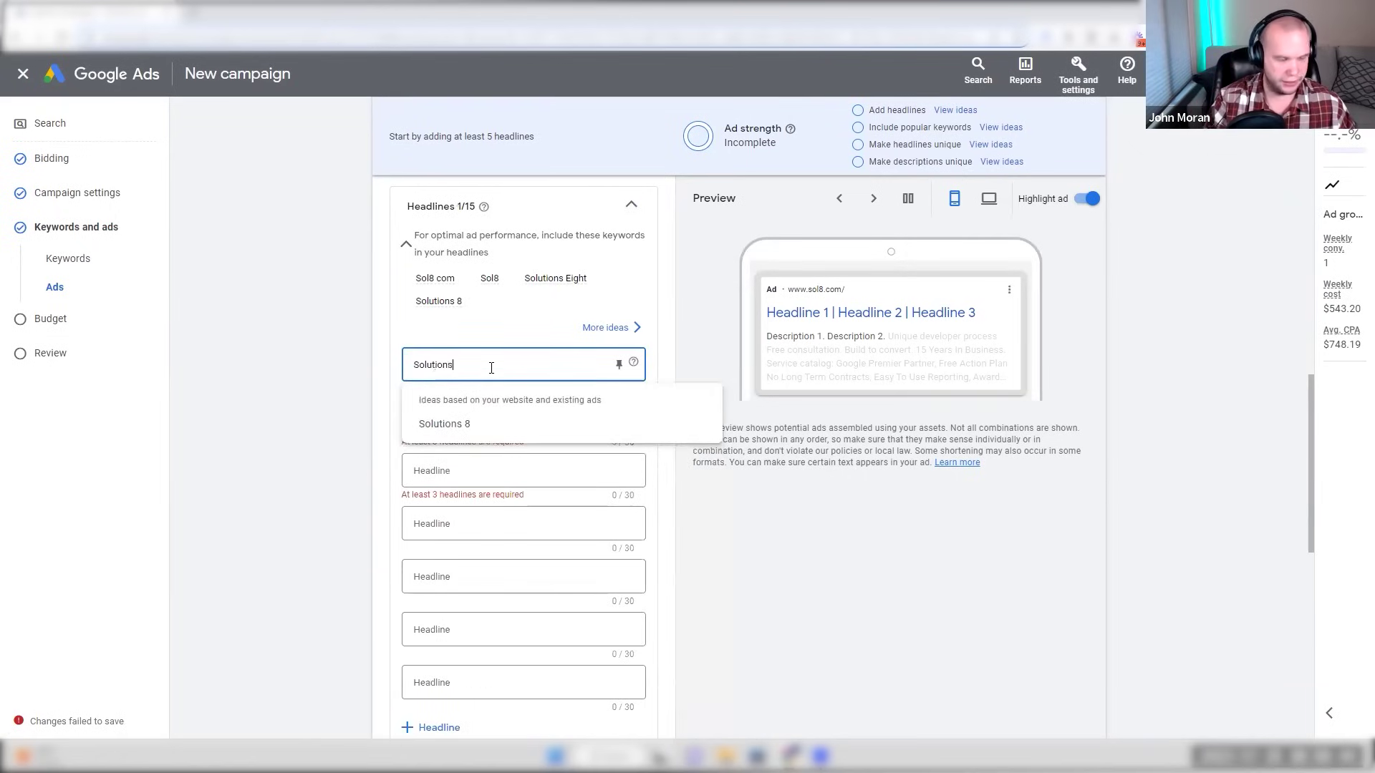
type(" 8")
left_click(430, 417)
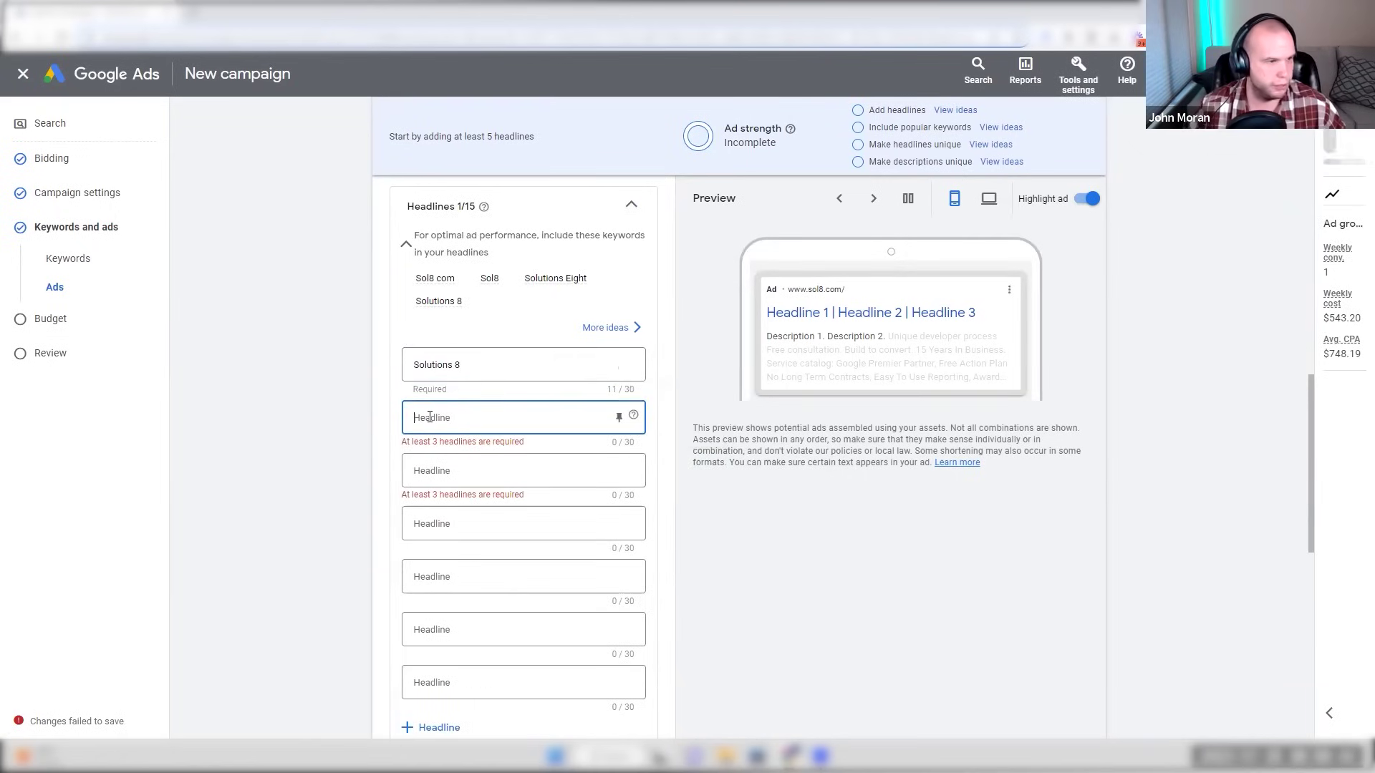
type("Google Ads Agency")
key("Tab")
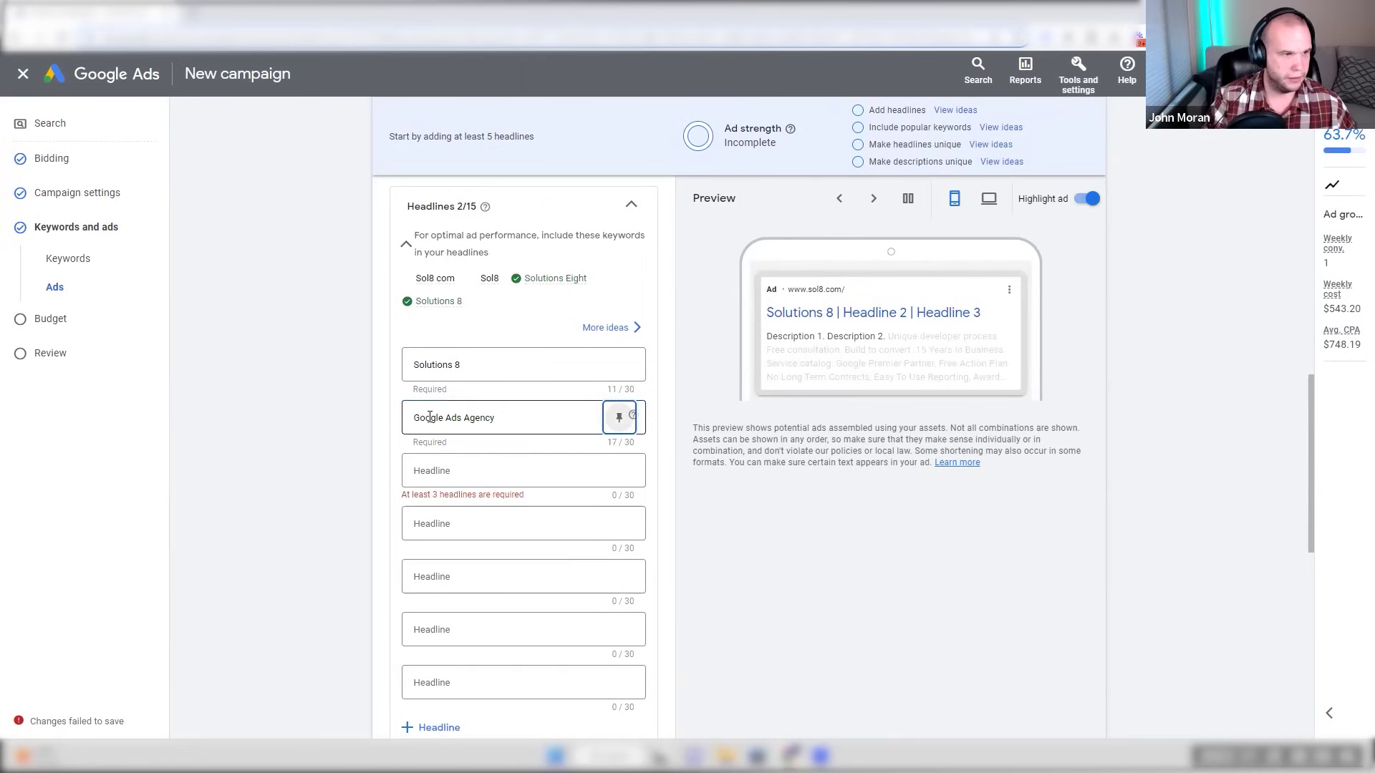
key("Tab")
type("SEM Agency")
- Fill the fourth to sixth headlines with "Free Action Plan", "Achieve Your Goals" and "World Authority on PPC"
left_click(454, 522)
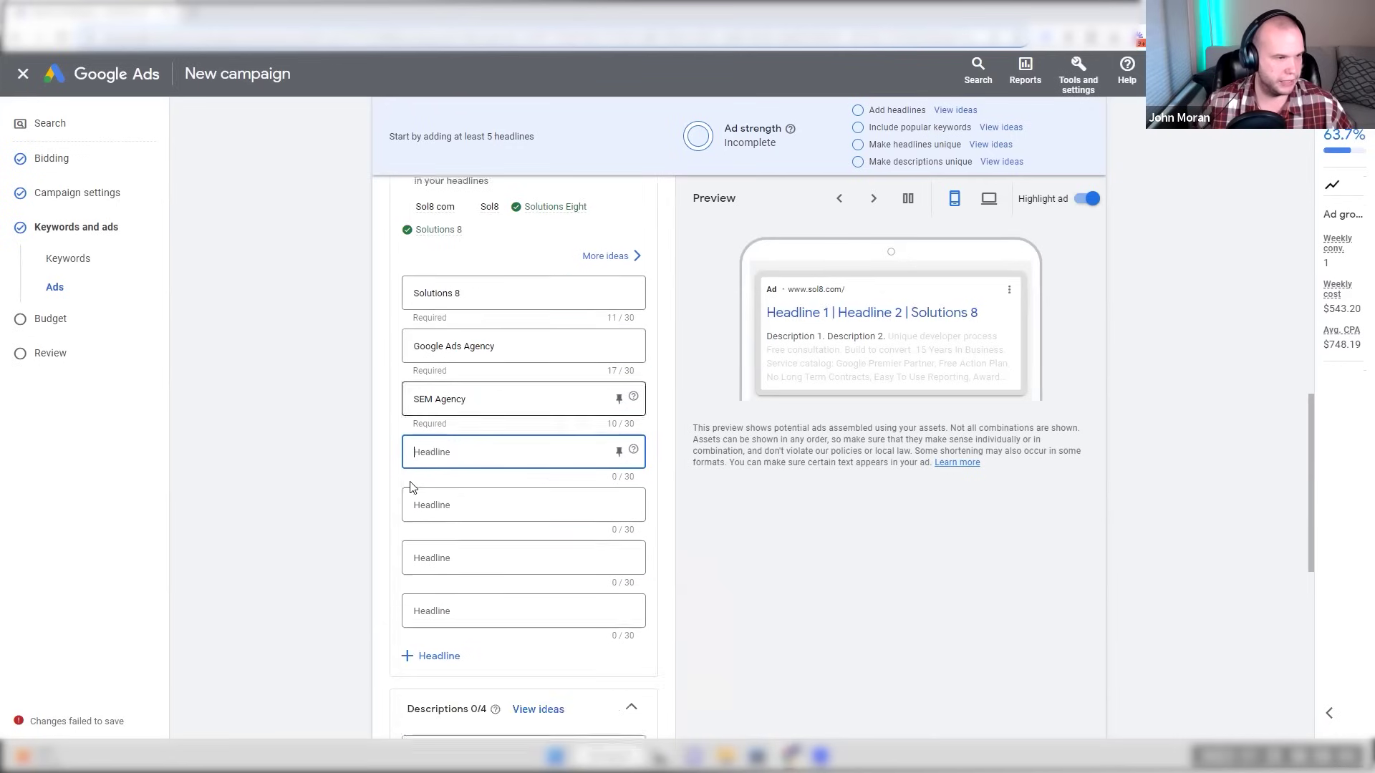
left_click(444, 439)
left_click(447, 444)
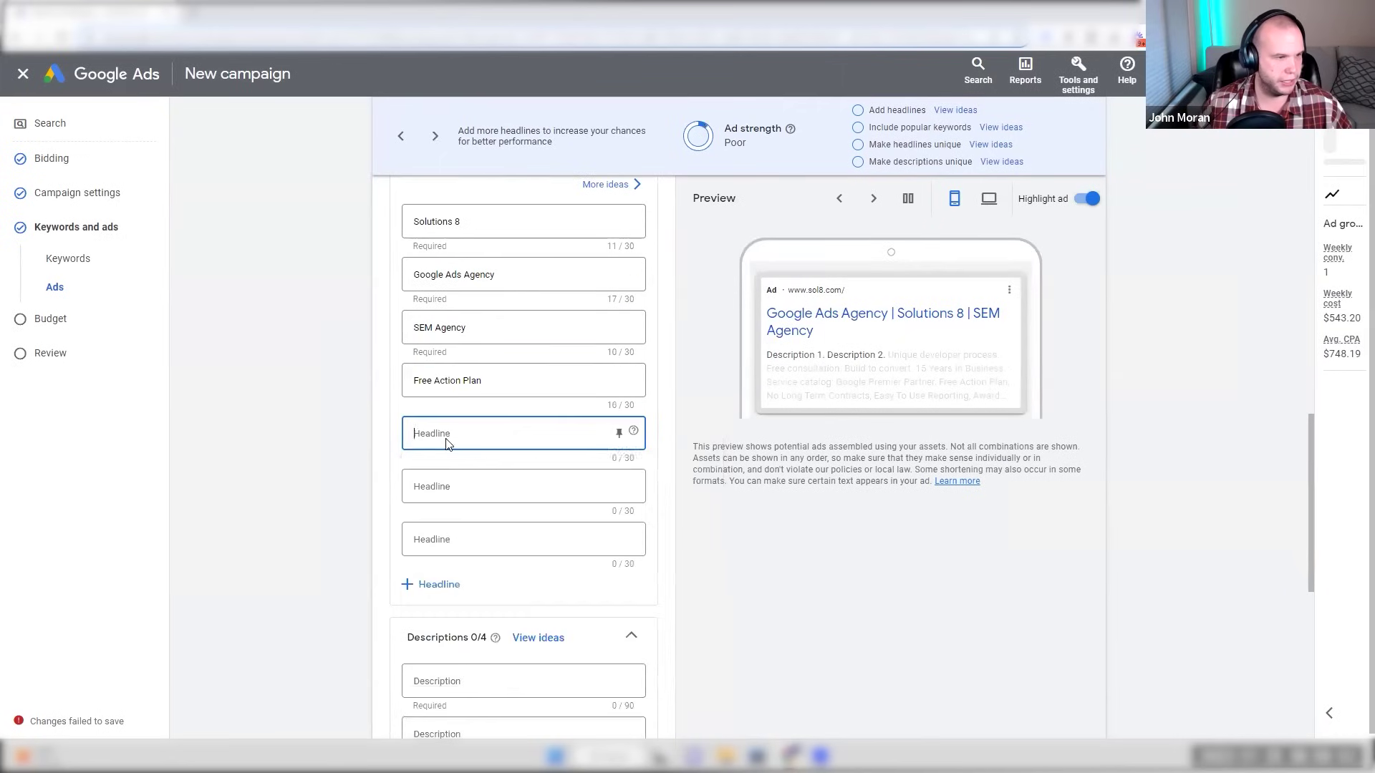
left_click(454, 545)
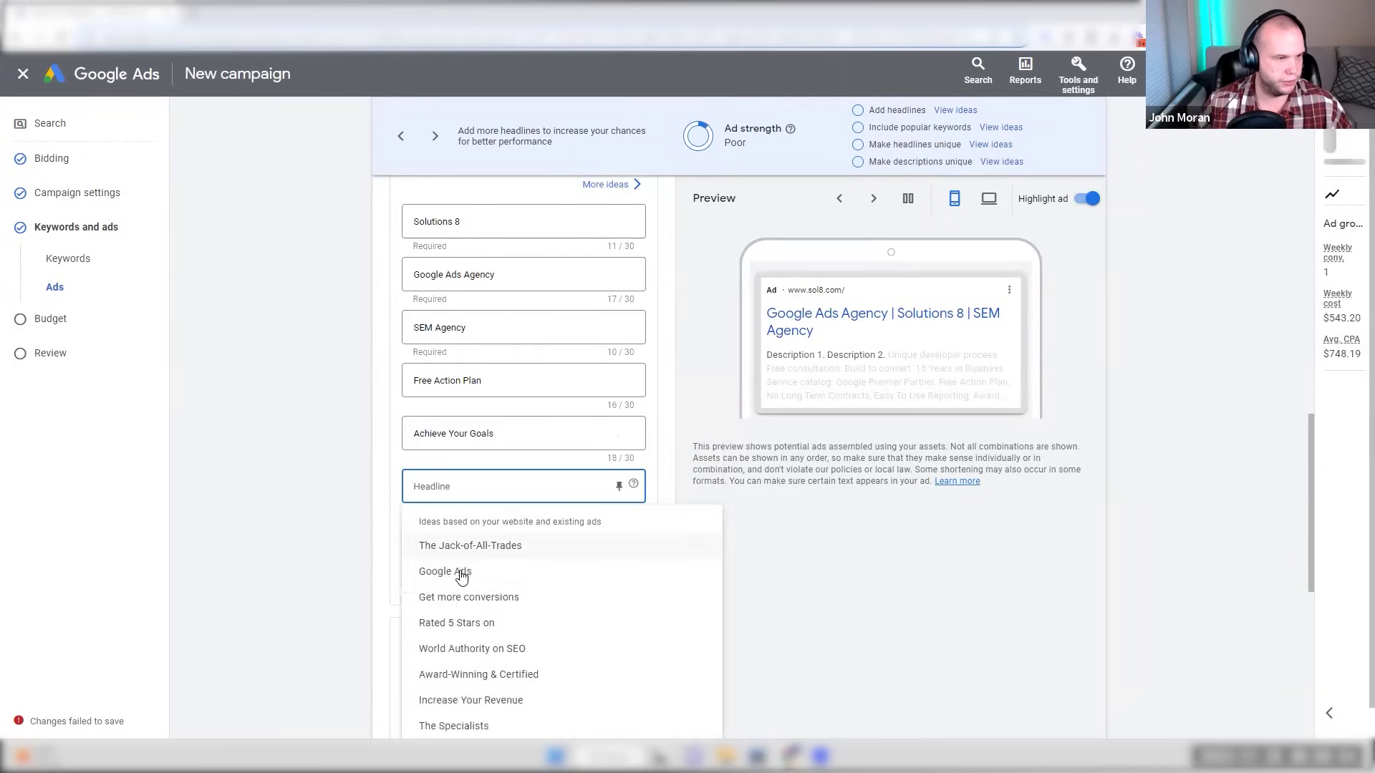
left_click(459, 650)
left_click_drag(492, 487, 526, 480)
type("PPC")
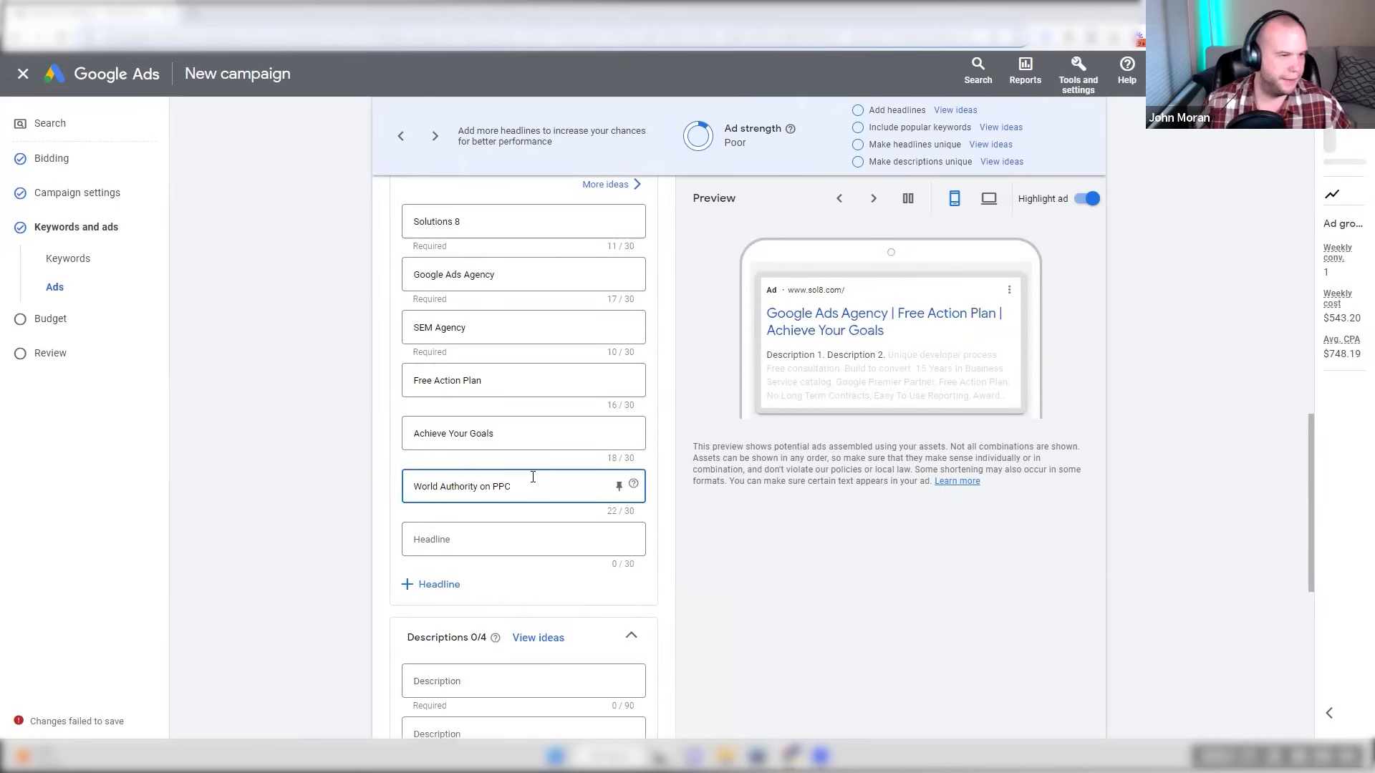
- Add the suggested headlines "Drive more leads" and "Award-Winning & Certified", plus "Rated 5 Stars on Google" completed from a suggestion
left_click(416, 539)
scroll(340, 383, "down", 3)
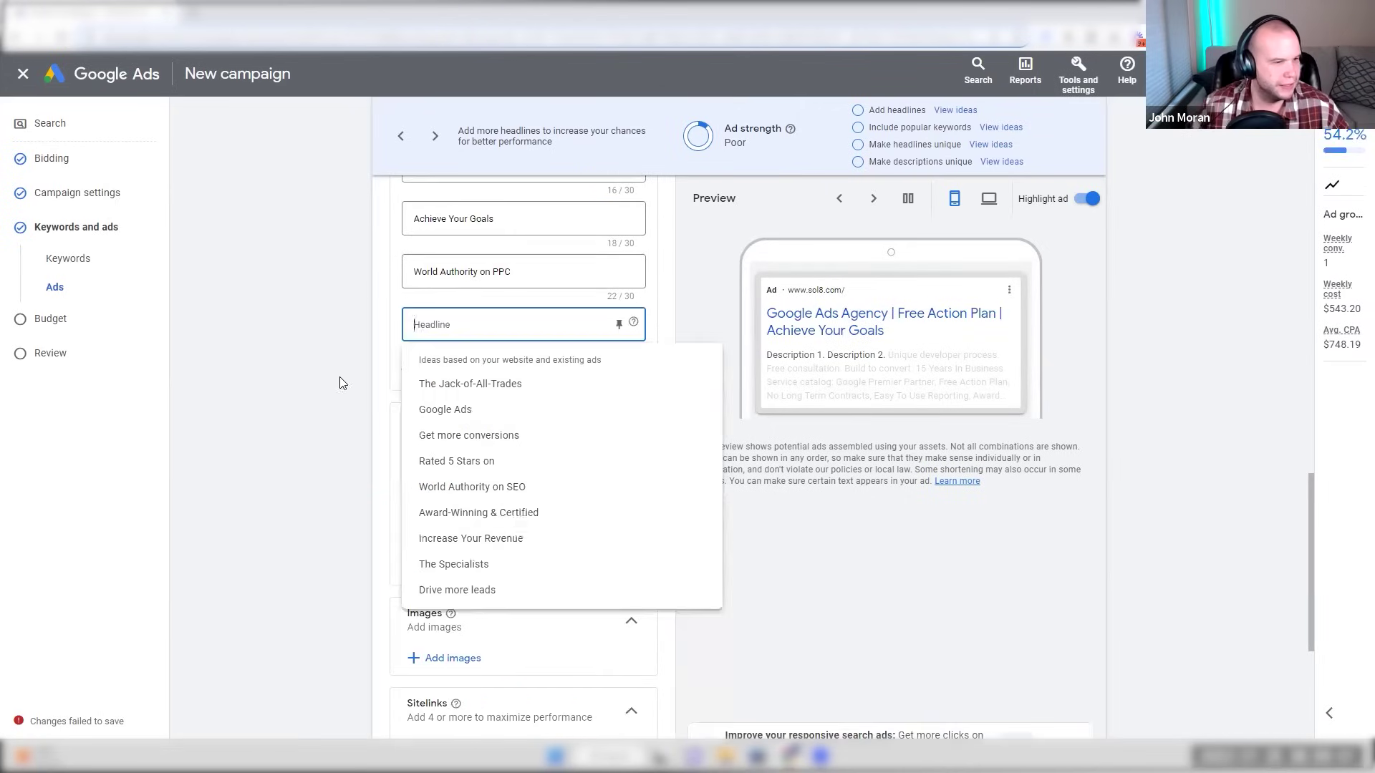
left_click(457, 591)
left_click(437, 421)
left_click(438, 378)
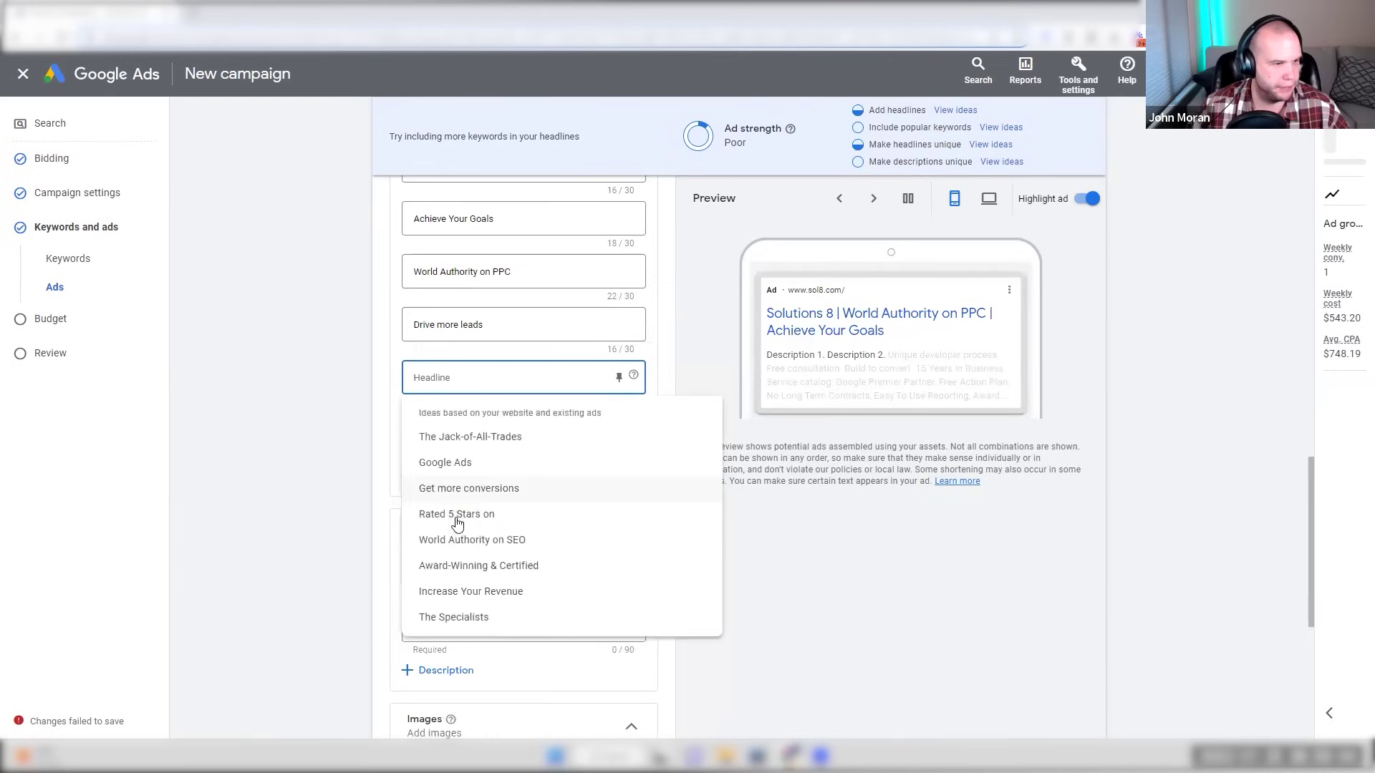
left_click(461, 565)
left_click(436, 422)
left_click(448, 434)
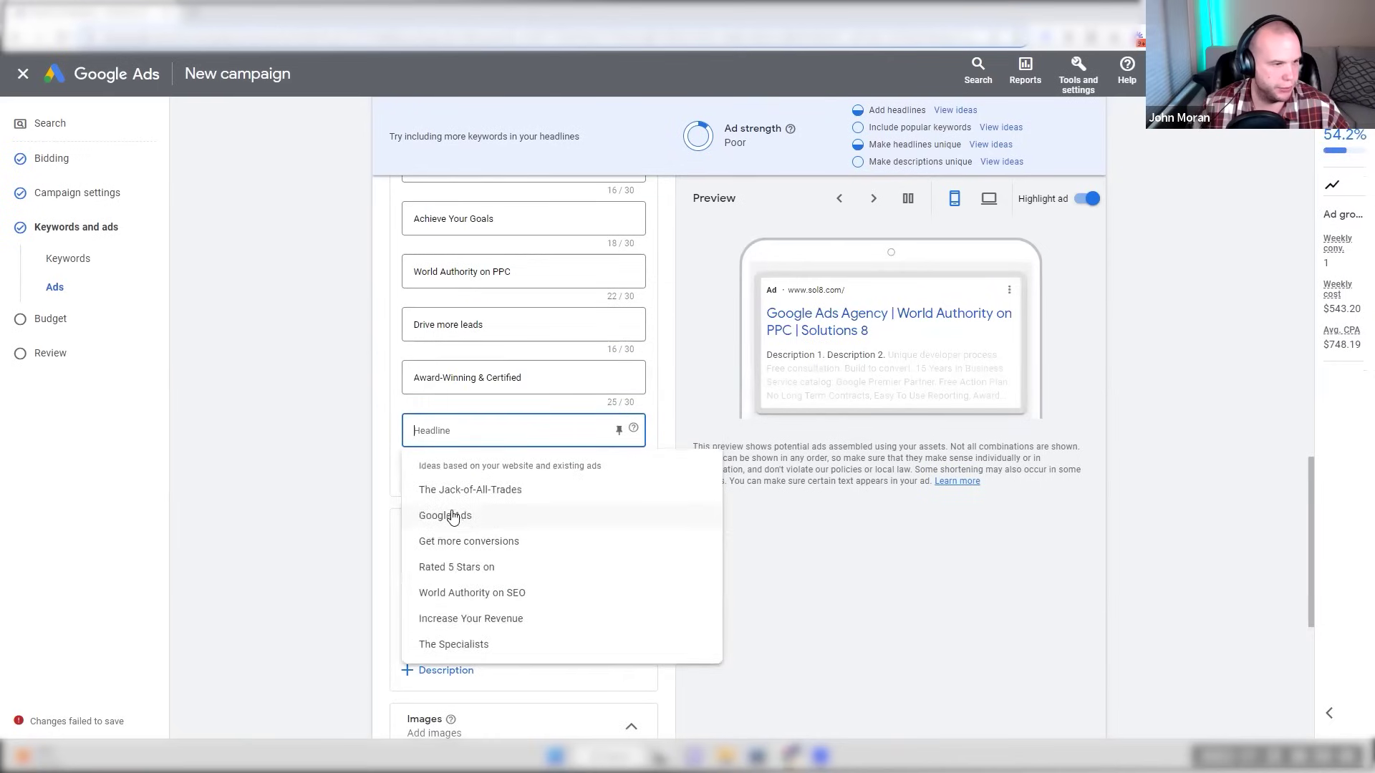
left_click(454, 565)
type("Google")
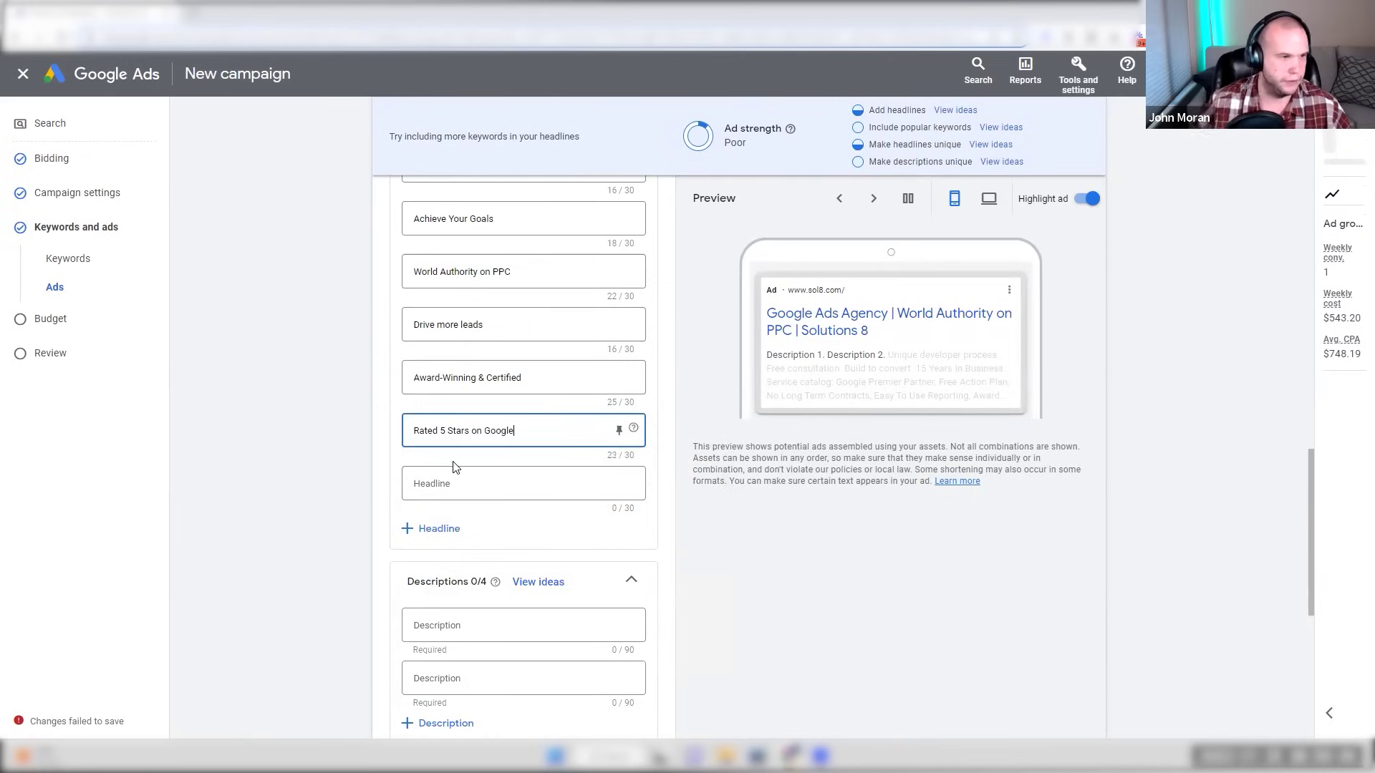
- Use the suggestion "Increase Your Revenue" as the tenth headline and add blank headline fields up to the 15-headline limit
left_click(459, 483)
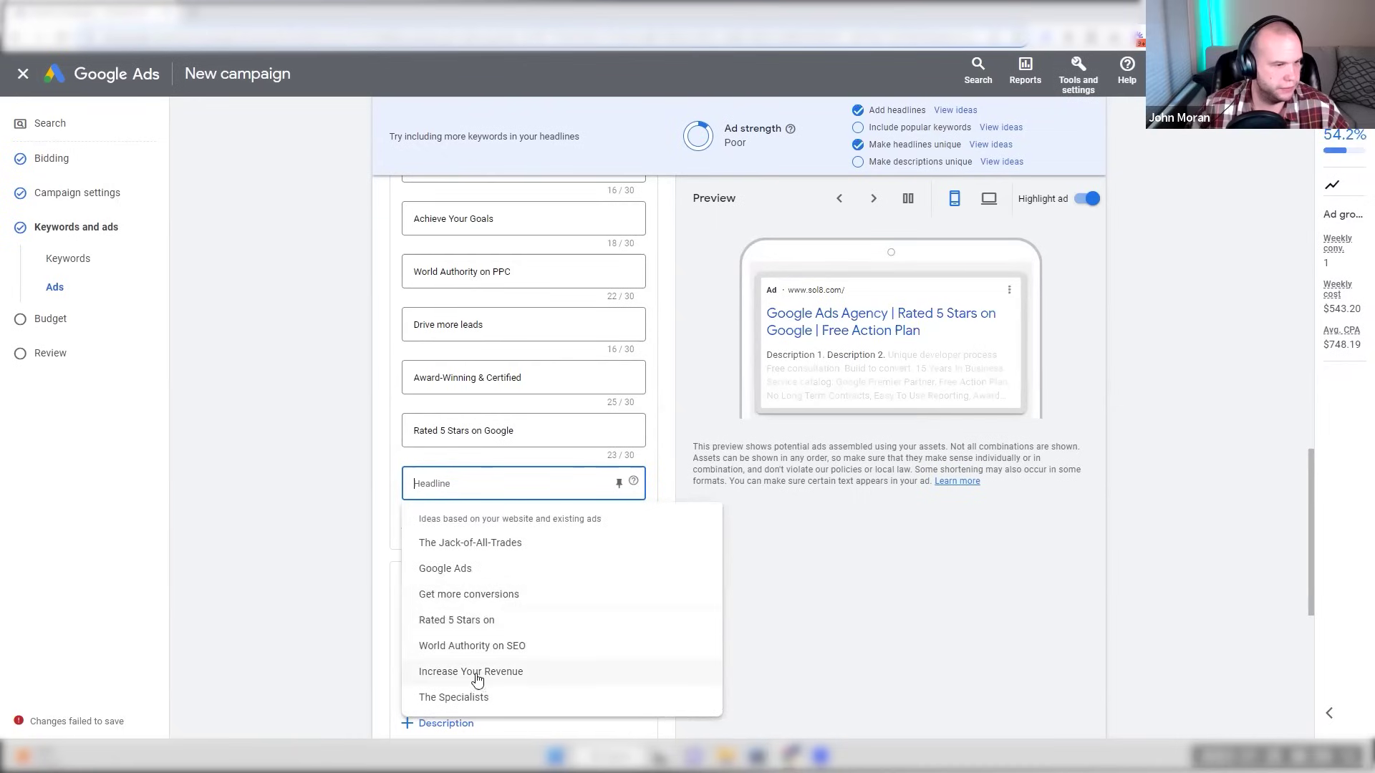
scroll(286, 376, "up", 2)
scroll(286, 384, "down", 2)
left_click(444, 673)
scroll(418, 465, "down", 1)
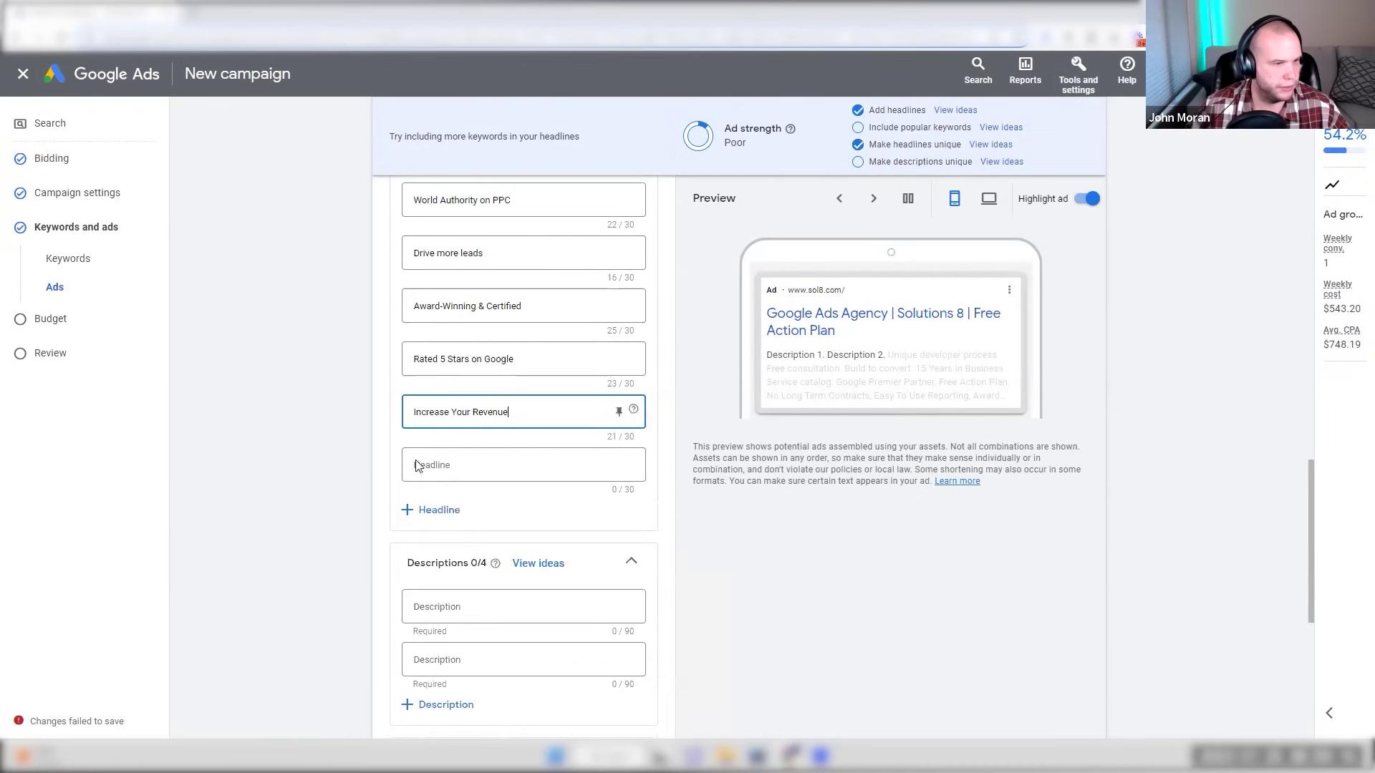
left_click(438, 513)
left_click(444, 572)
left_click(443, 628)
left_click(445, 669)
- Enter "Drive More Leads" and "Team of Specialists" in the next two empty headlines
left_click(458, 466)
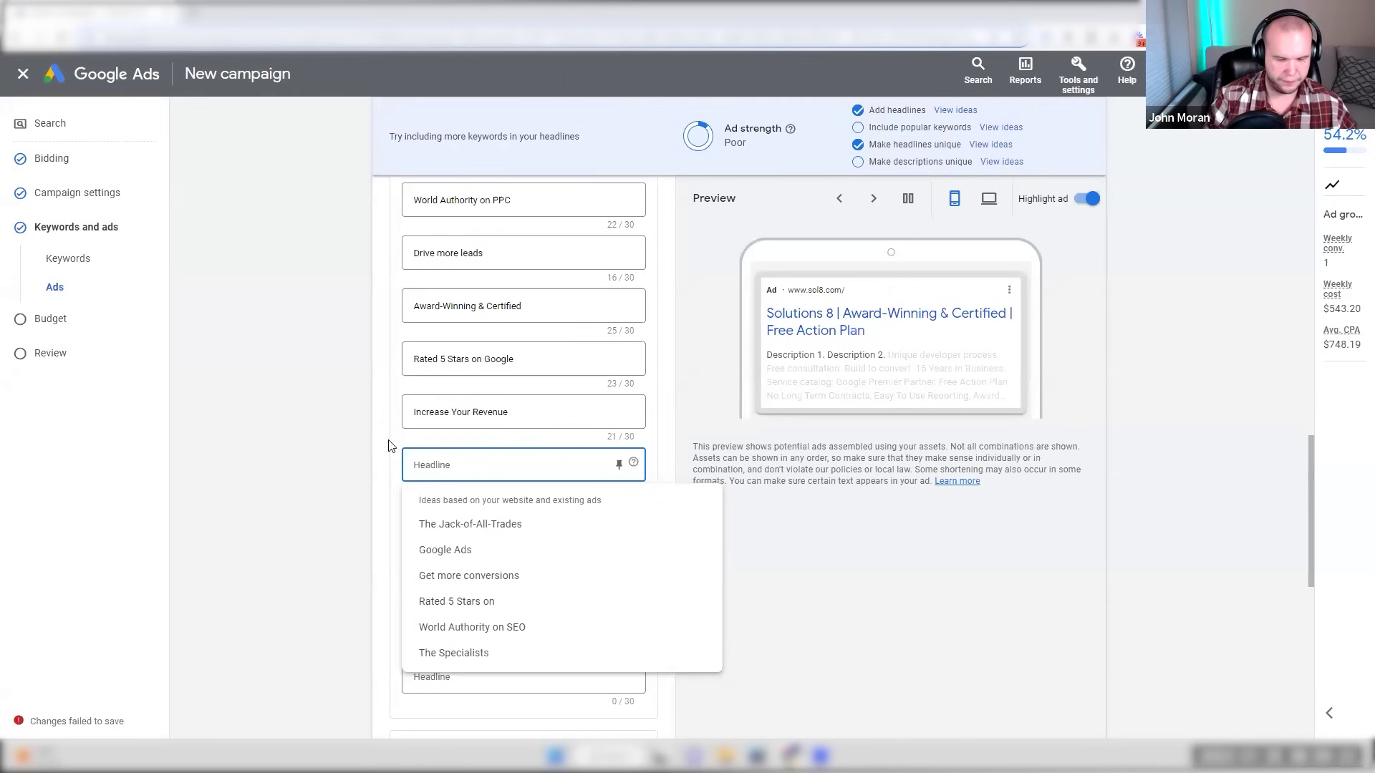
type("Fr")
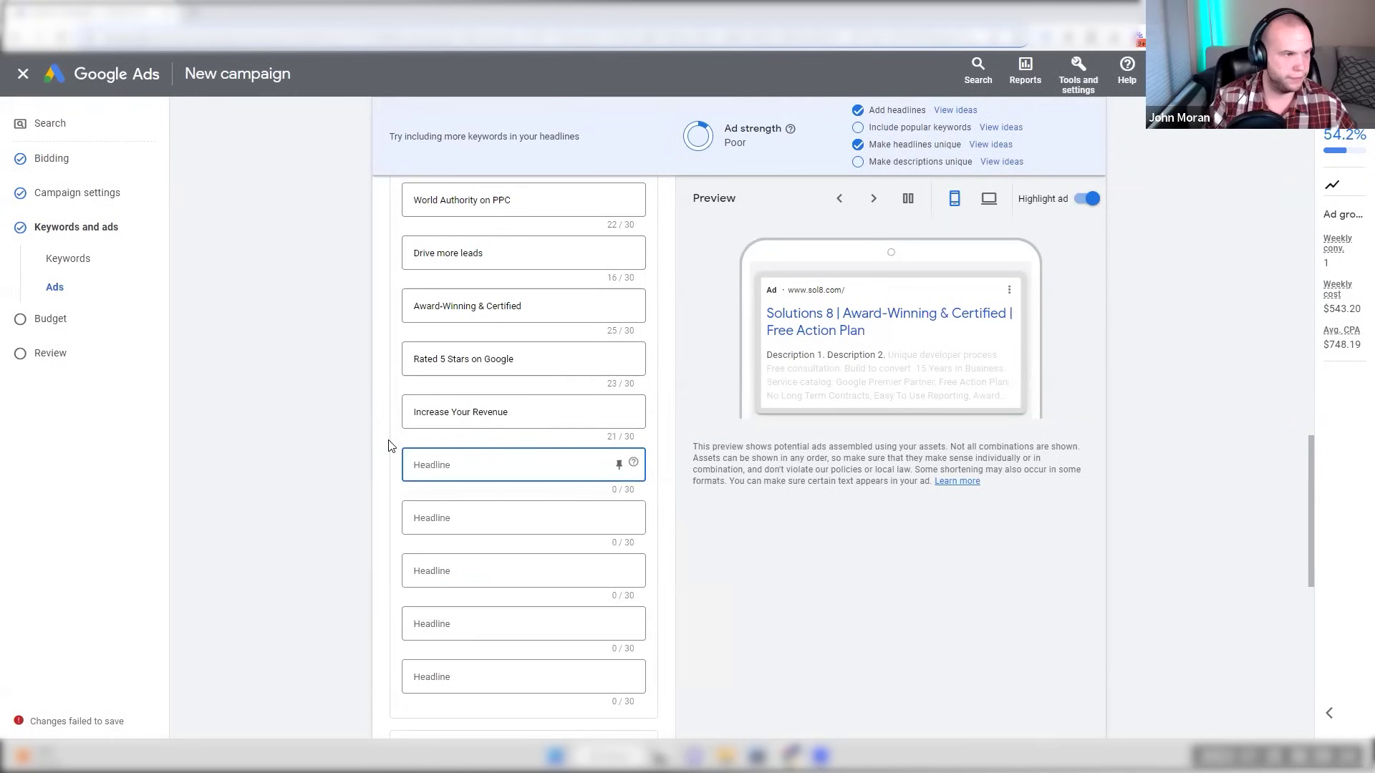
scroll(485, 452, "up", 4)
scroll(454, 462, "up", 1)
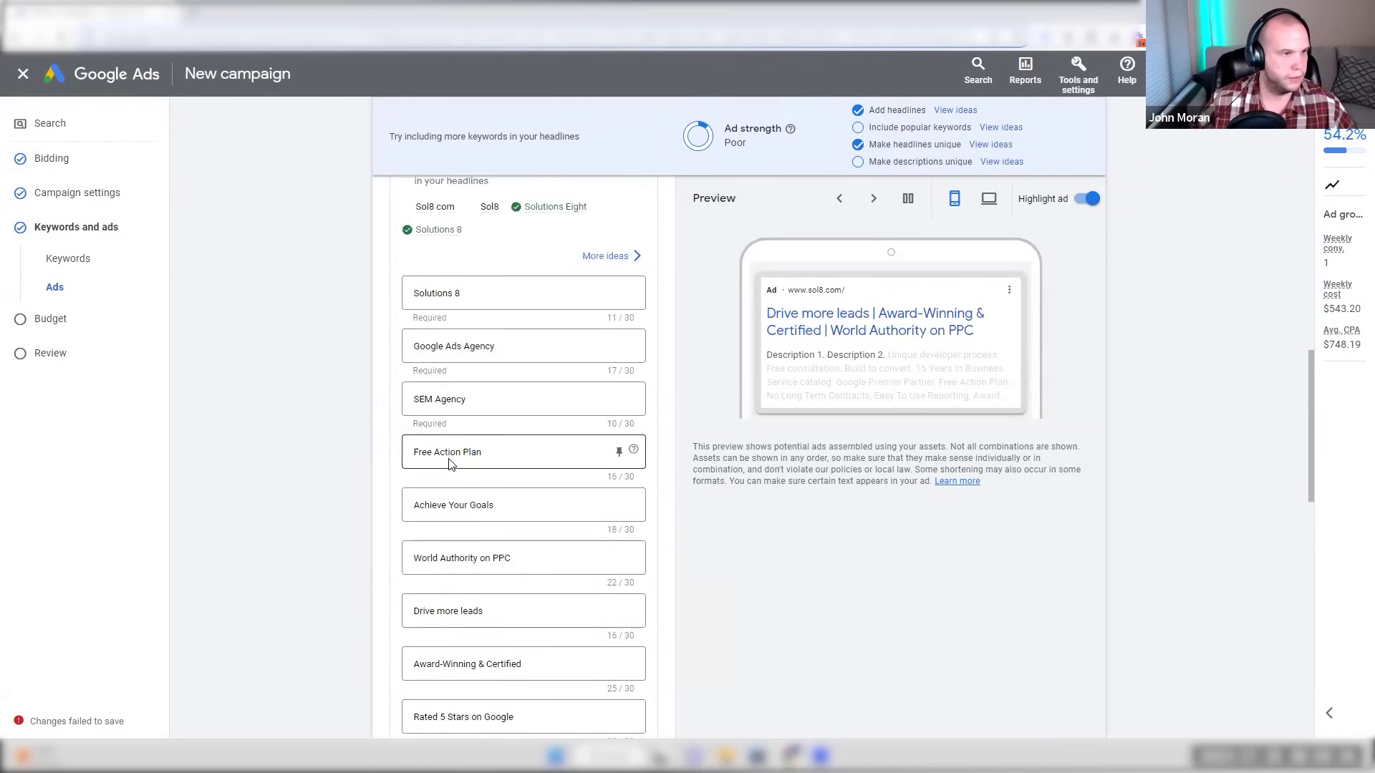
scroll(423, 456, "down", 6)
type("Drive More Leads")
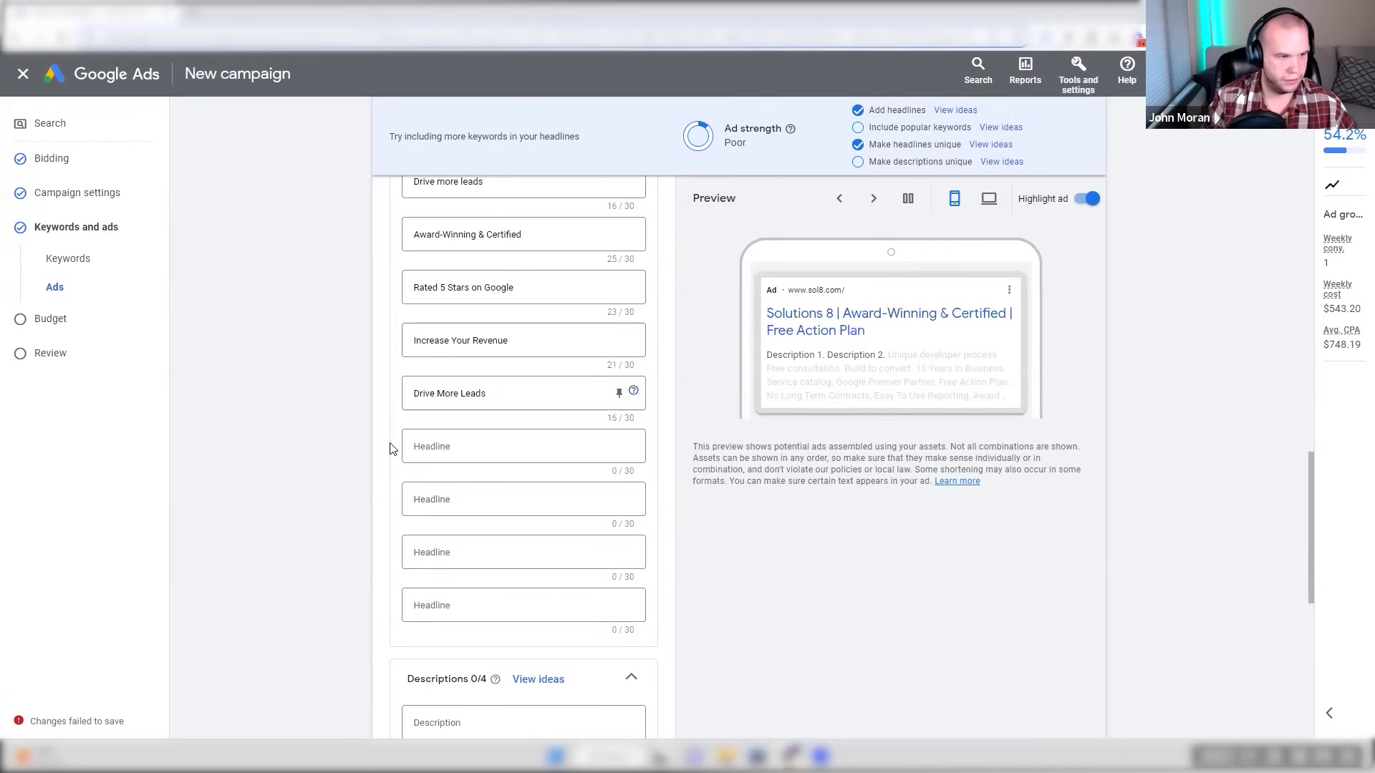
key("Tab")
type("Team o")
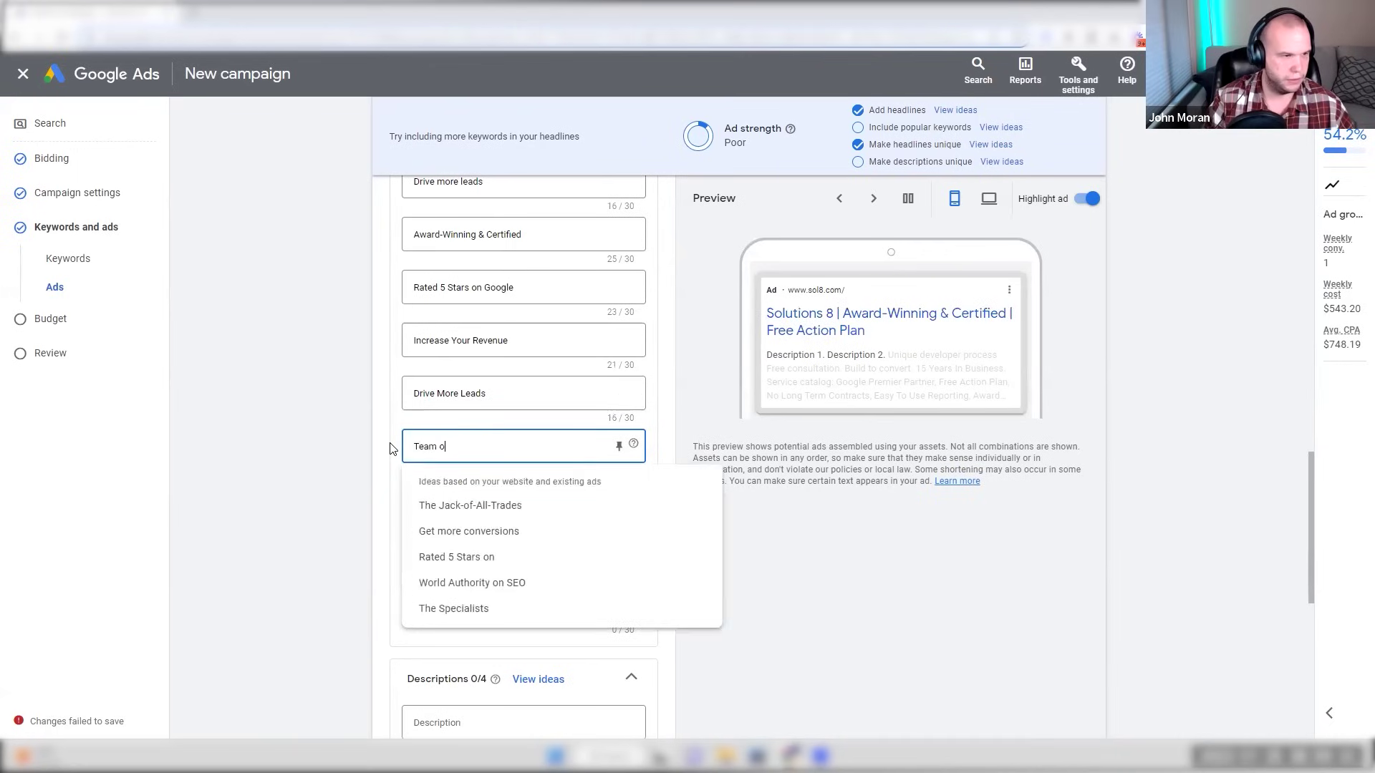
type("f Specialists")
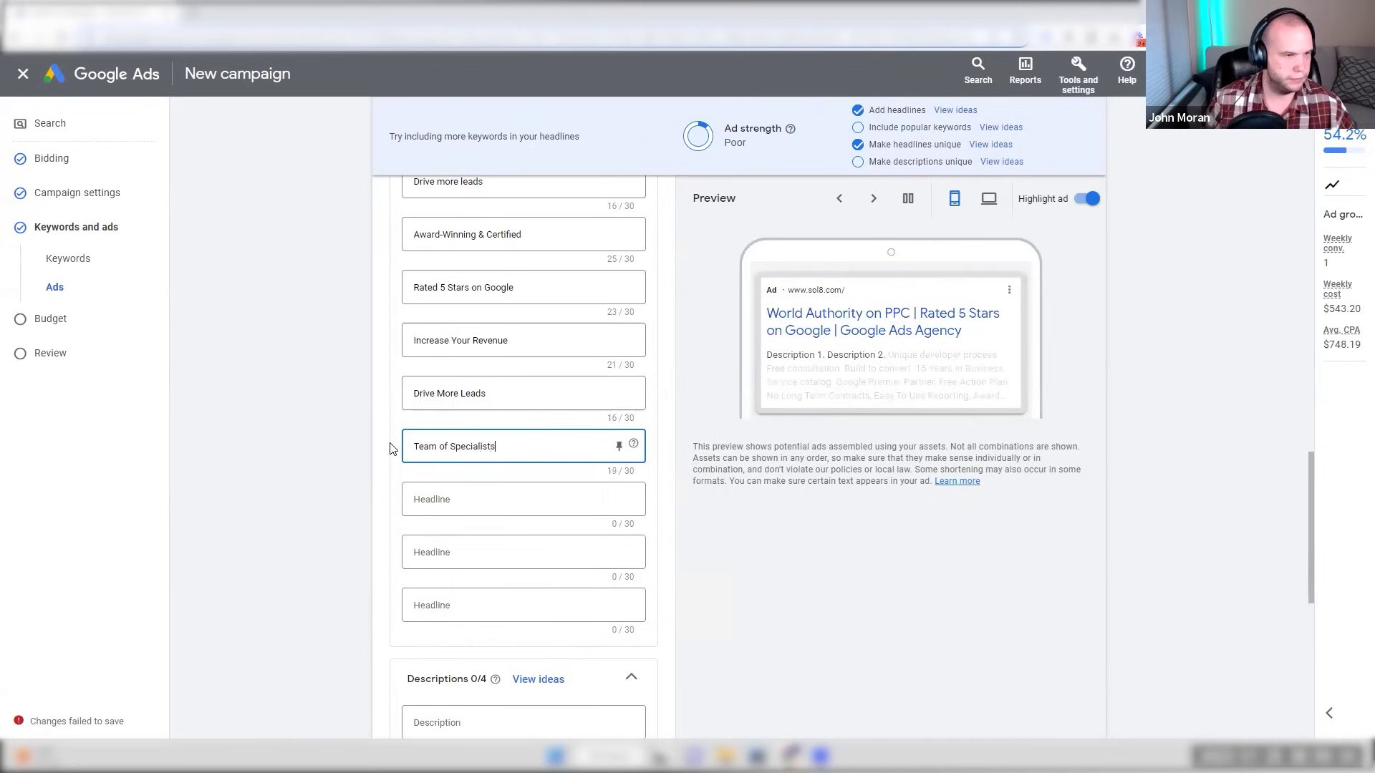
- Add the headlines "17 Years in Business" and "Over 500 Happy Clients" below "Team of Specialists"
key("Tab")
type("1")
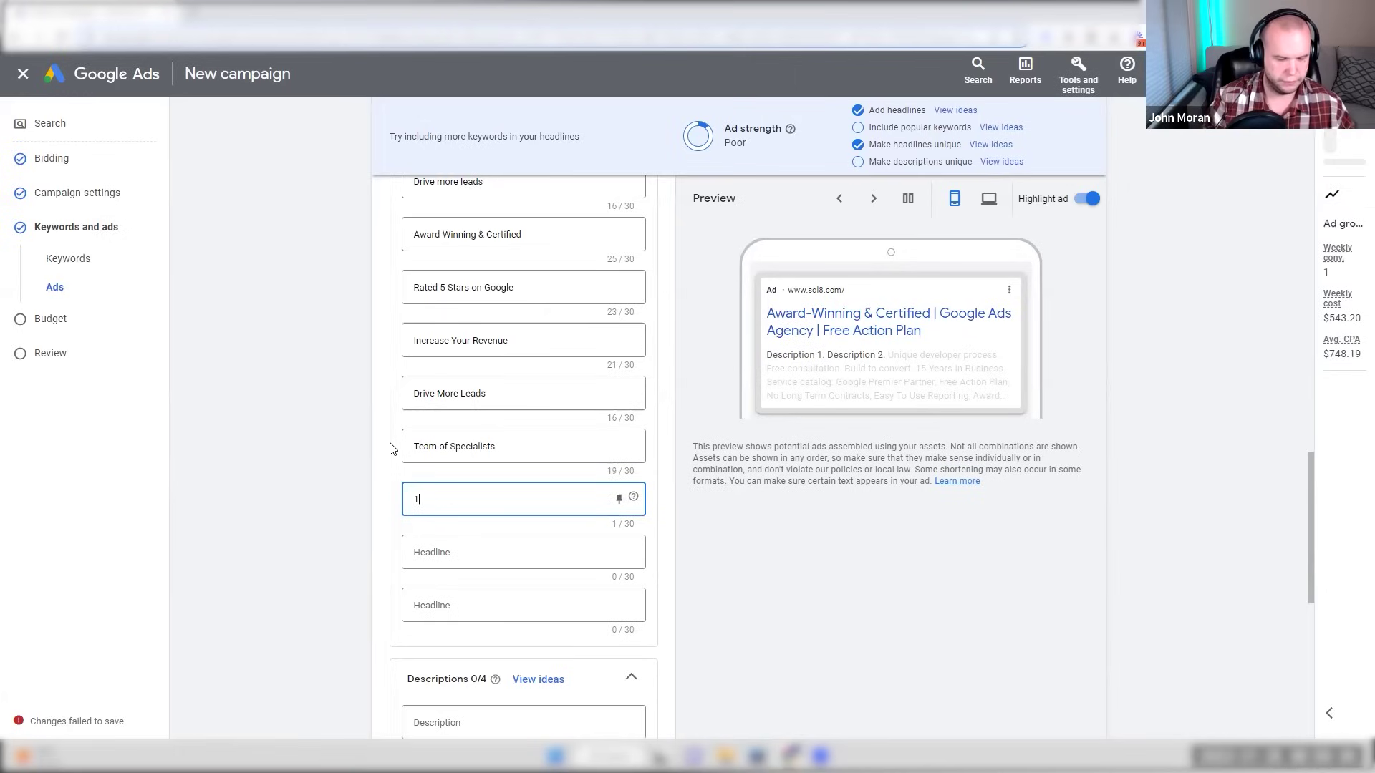
type("7")
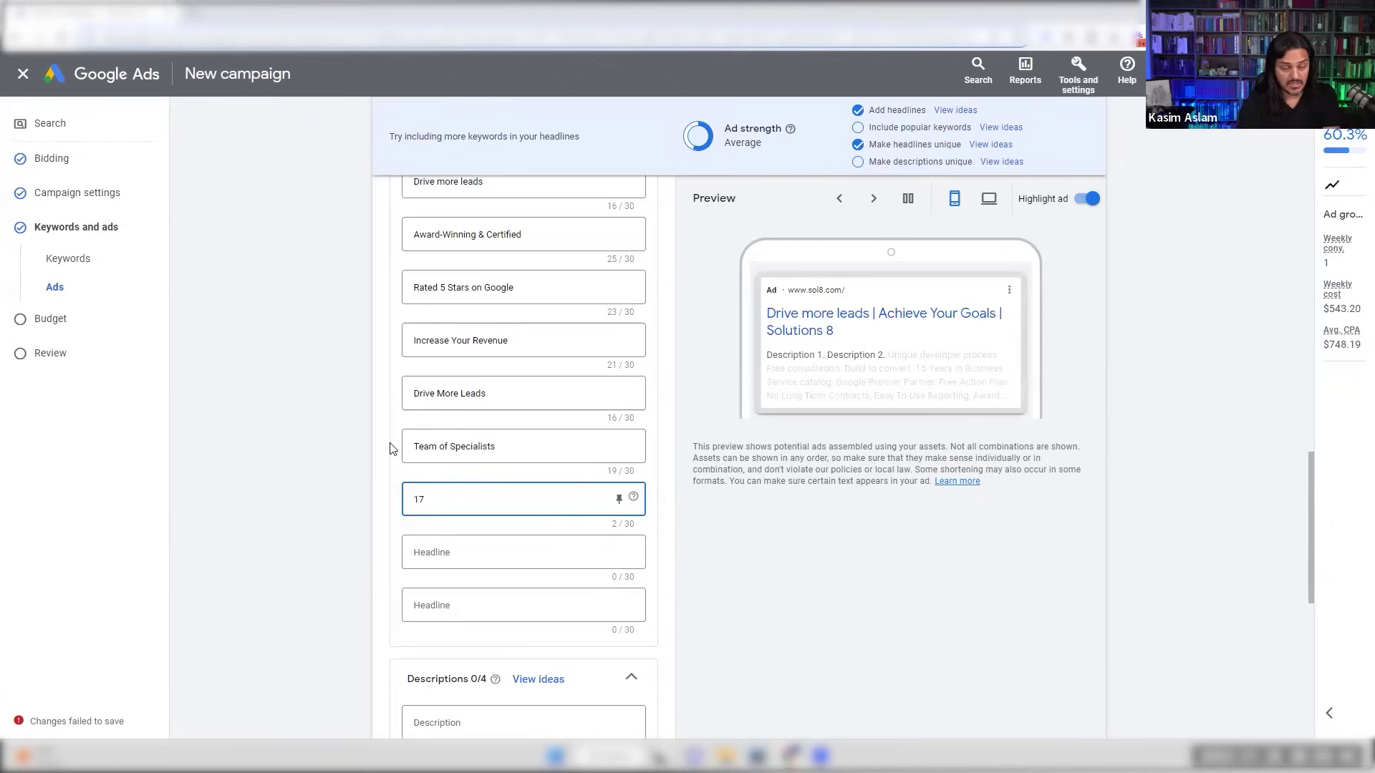
type("Years in Business")
key("Tab")
key("Tab")
key("Tab")
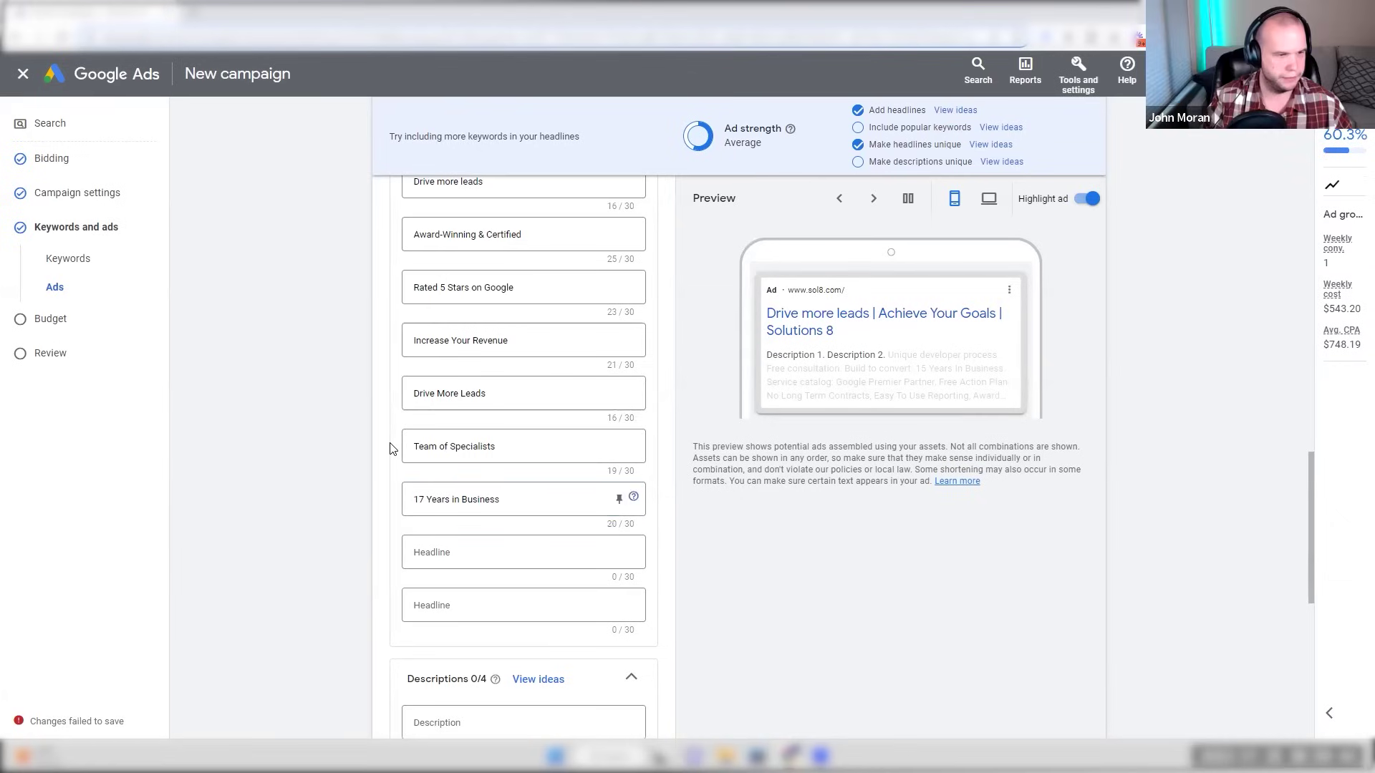
type("Ove")
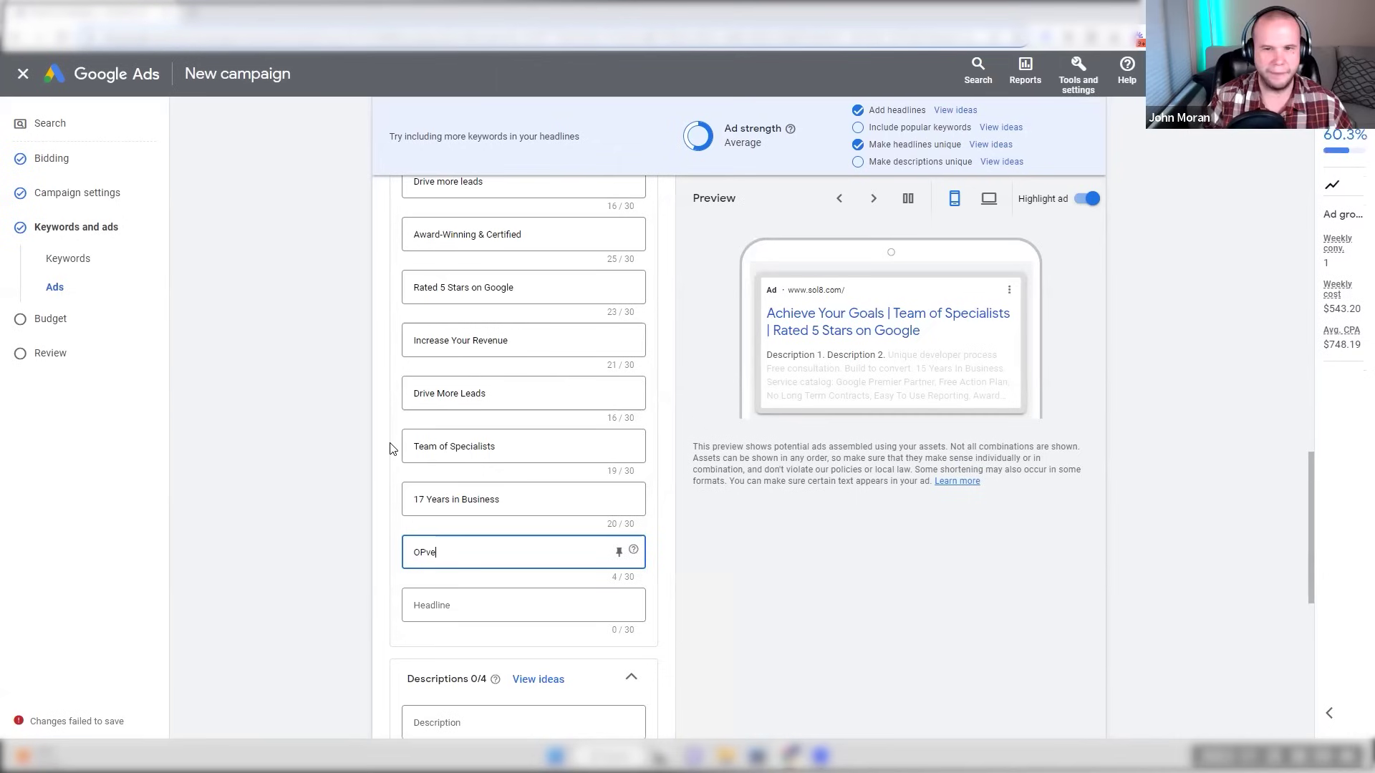
type("r 500 H")
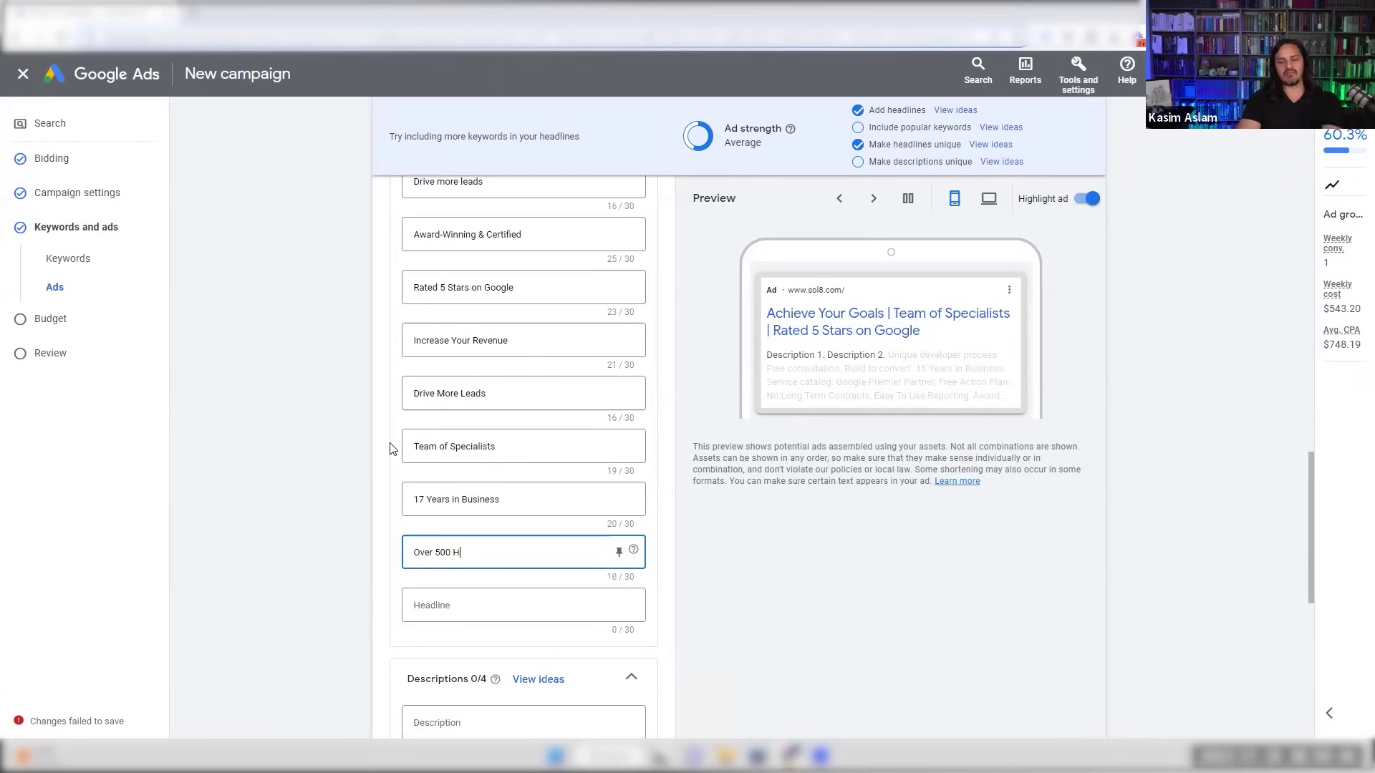
type("appy Clients")
- Enter "5-Star Reviews" as the last of the ad's headlines
key("Tab")
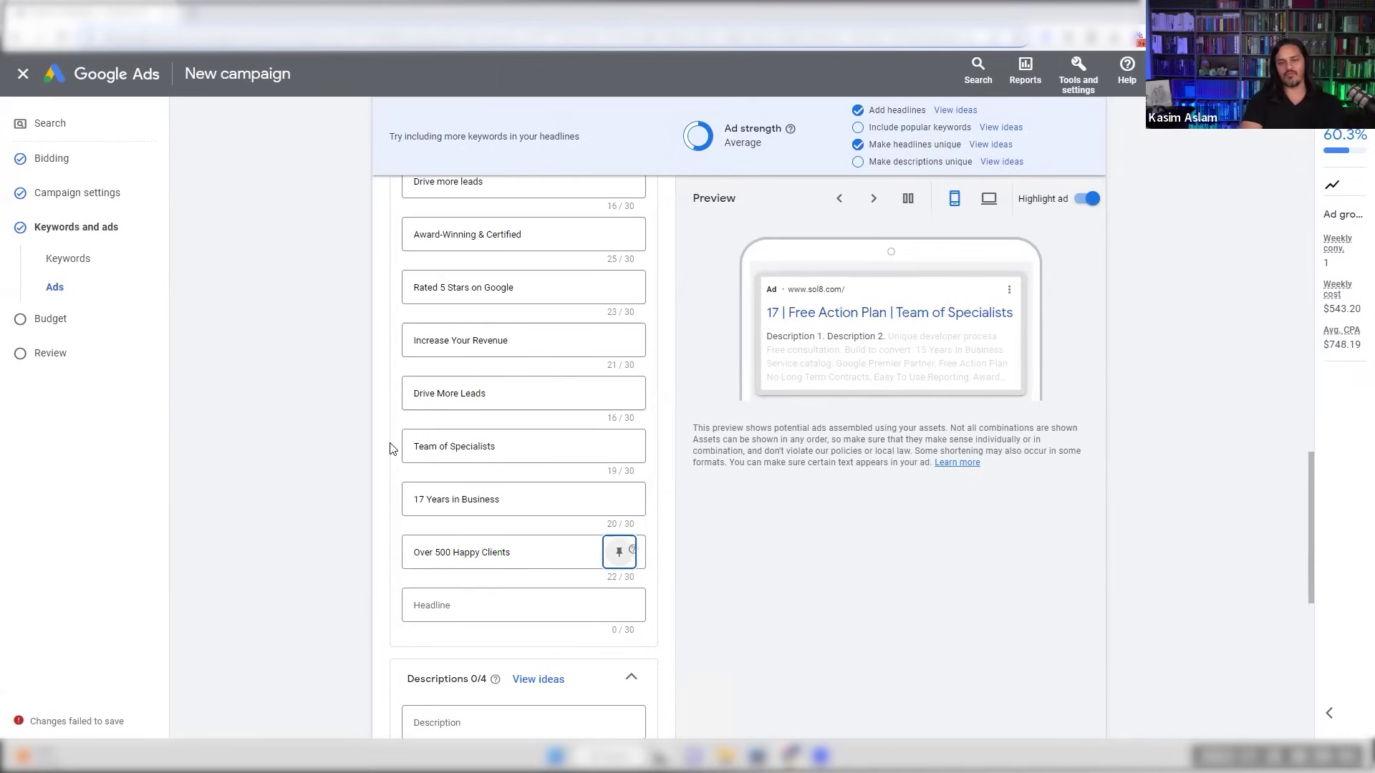
key("Tab")
scroll(392, 449, "down", 3)
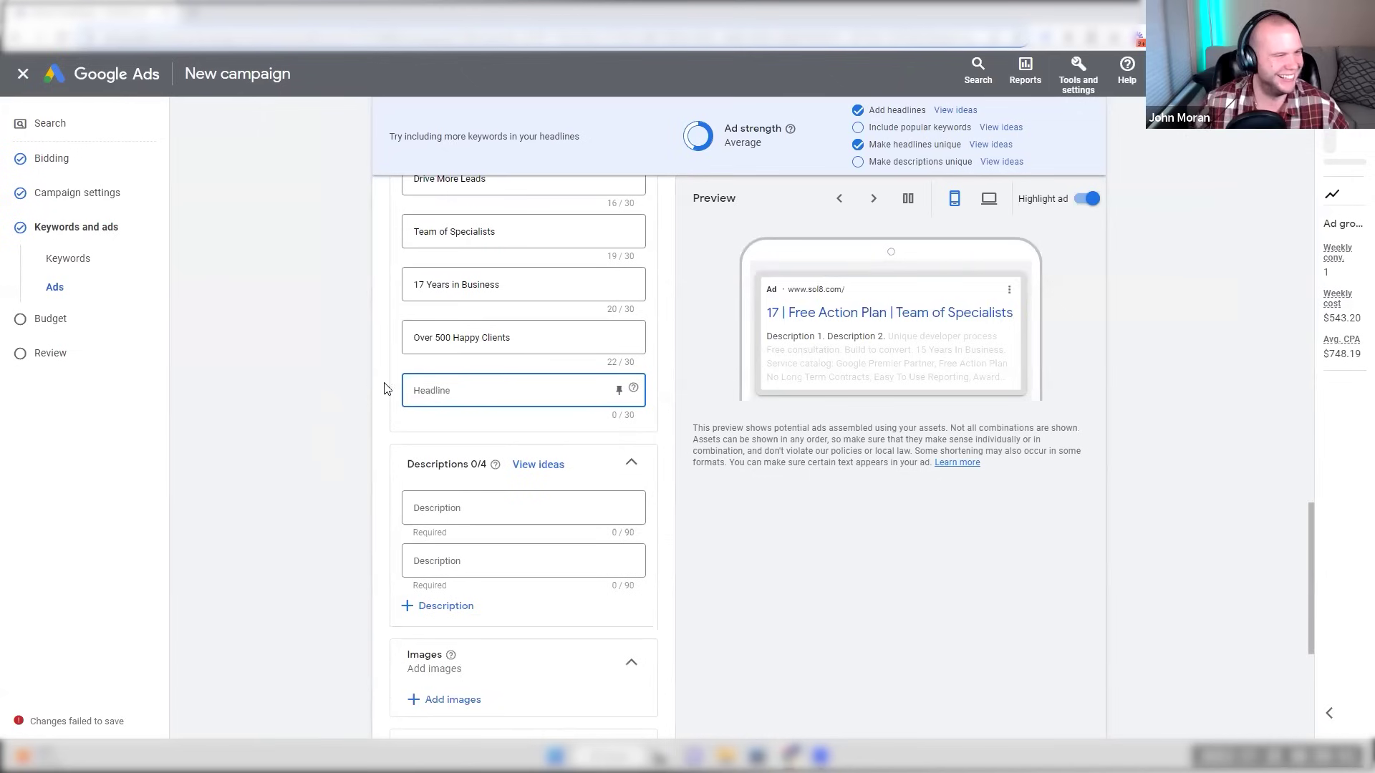
left_click(336, 386)
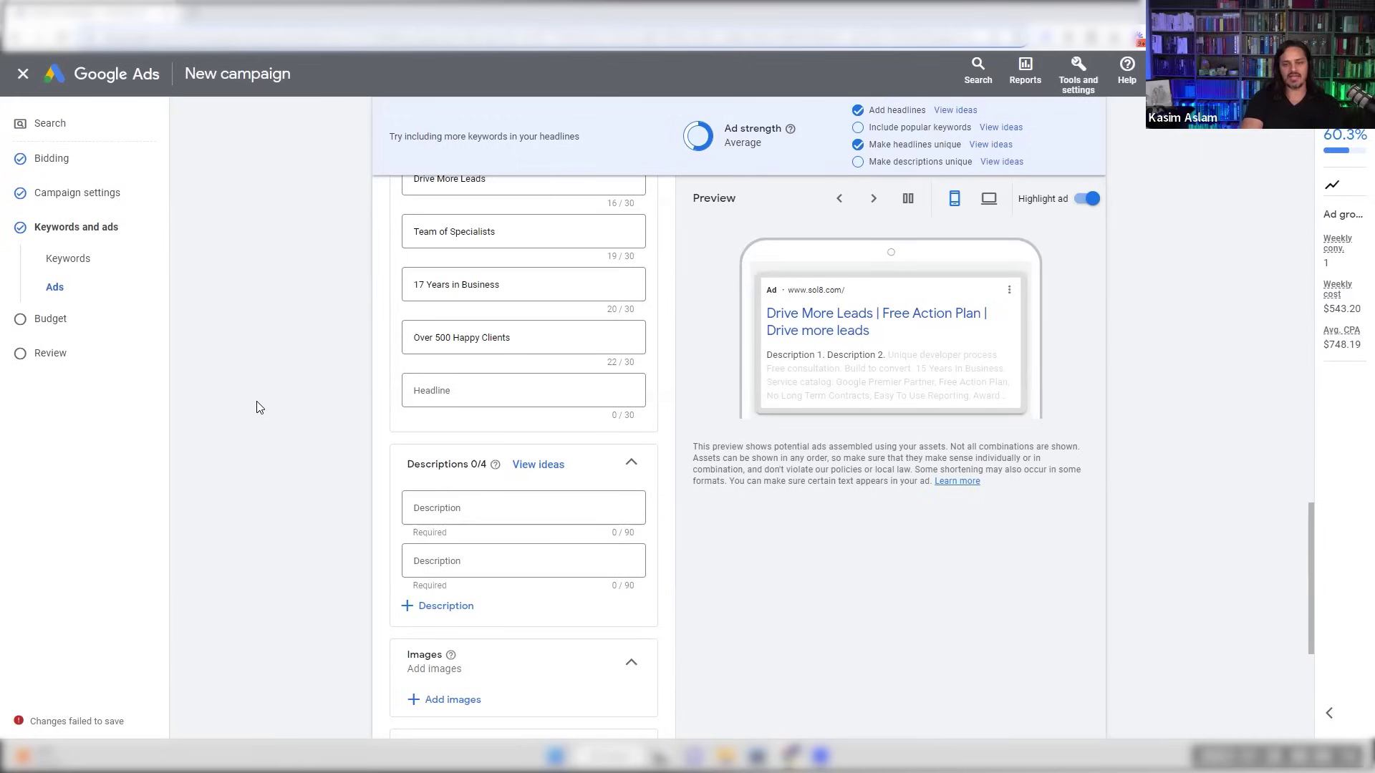
left_click(451, 401)
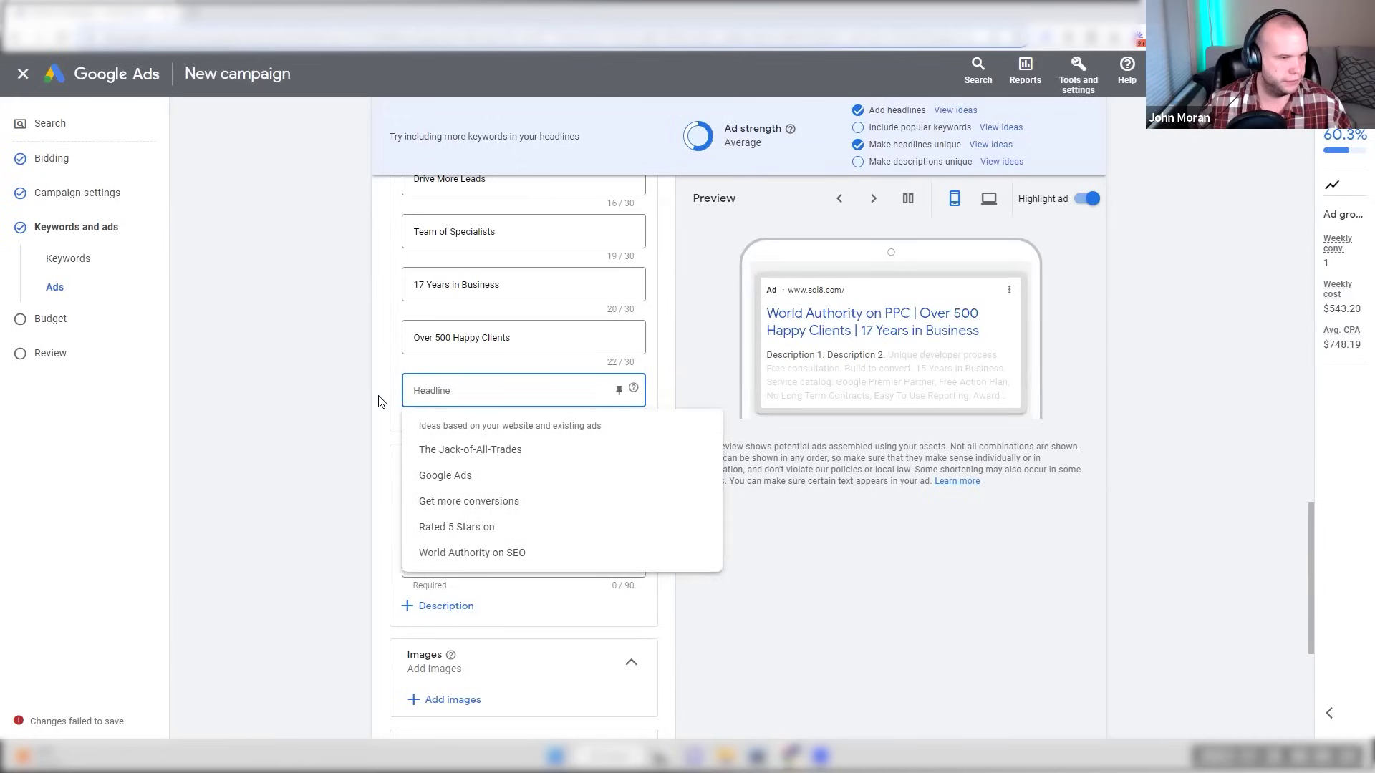
type("5-Star Reviews")
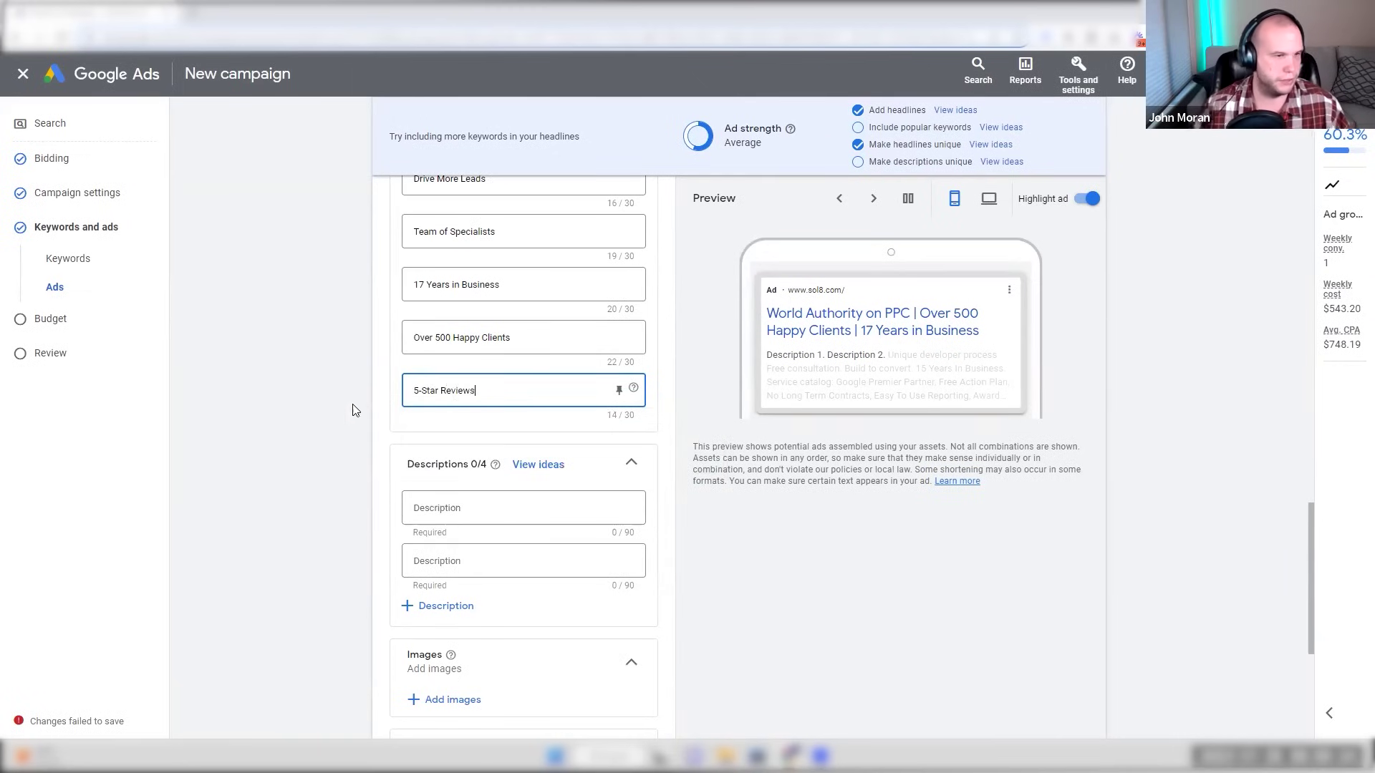
- Fill the first two descriptions with the suggestions "Solutions 8 - The Best Google Ads Agency In The World" and "Creators of the Paid Traffic Certification"
scroll(372, 408, "down", 1)
left_click(412, 436)
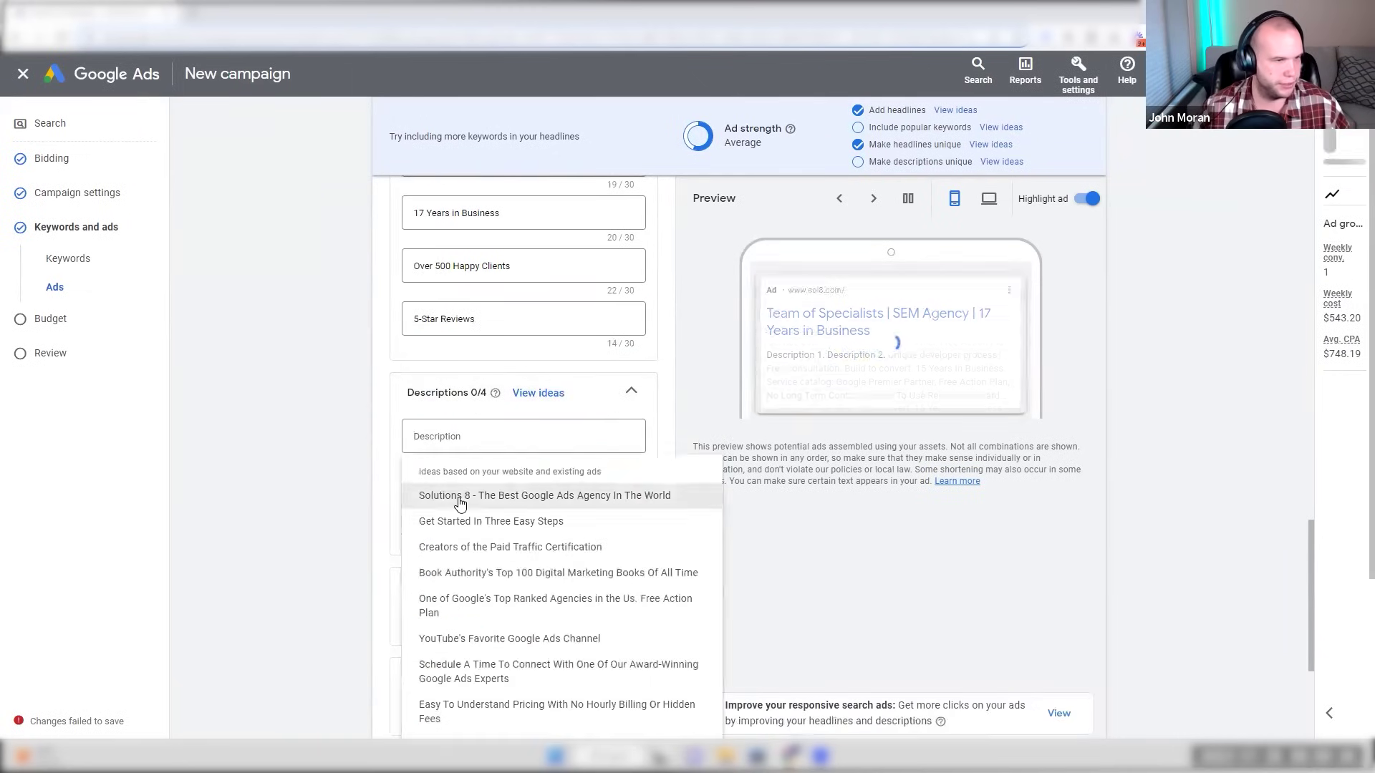
left_click(460, 498)
left_click(452, 489)
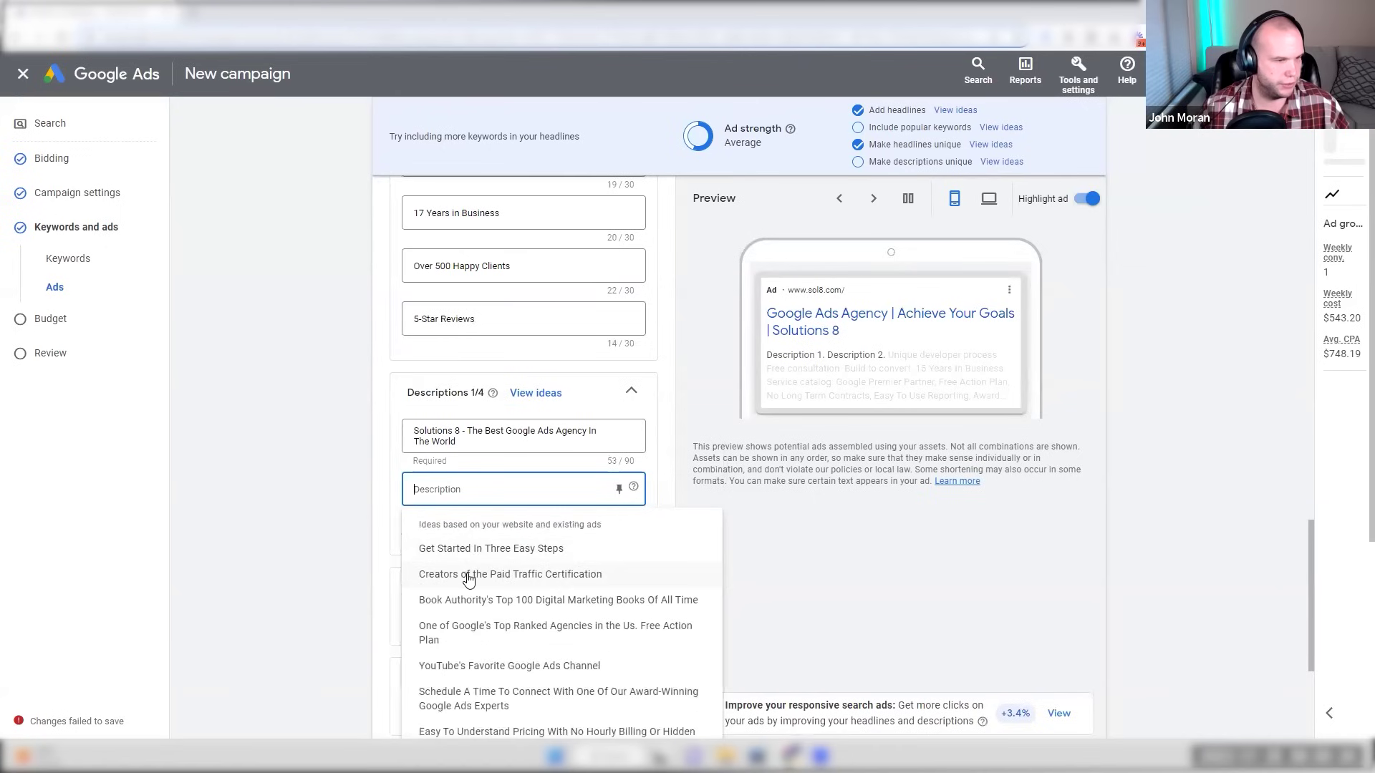
left_click(470, 575)
- Add the suggested descriptions "Book Authority's Top 100 Digital Marketing Books Of All Time" and "Schedule A Time To Connect With One Of Our Award-Winning Google Ads Experts"
left_click(448, 470)
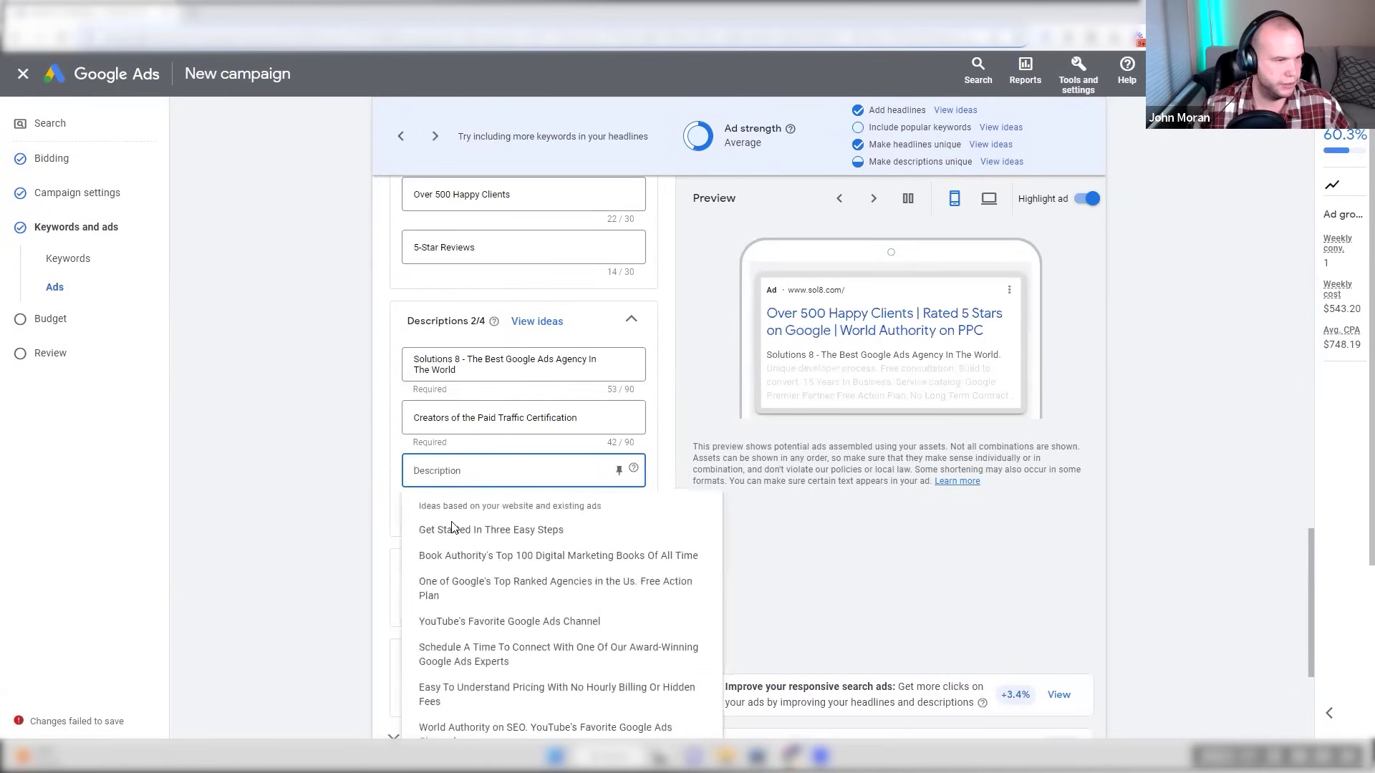
left_click(458, 556)
scroll(353, 466, "down", 1)
left_click(449, 456)
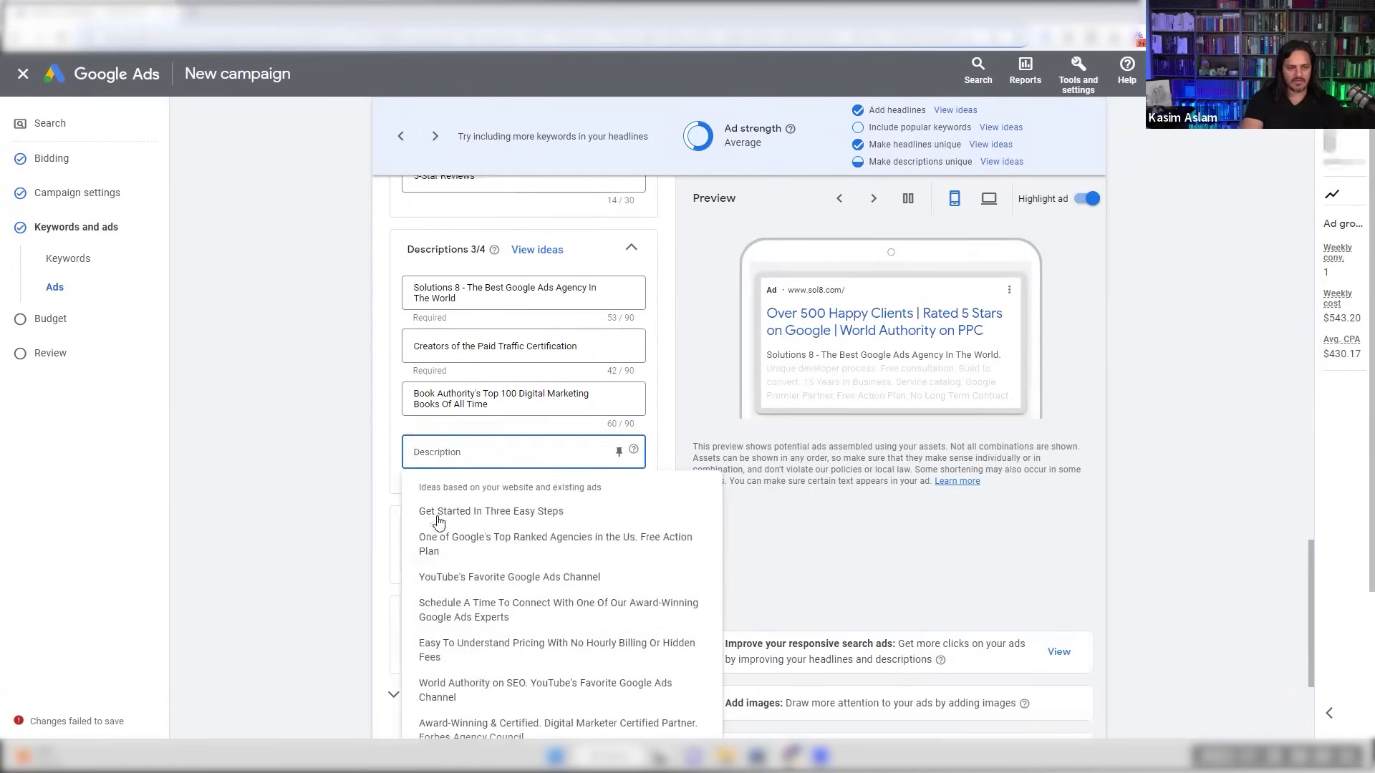
left_click(443, 610)
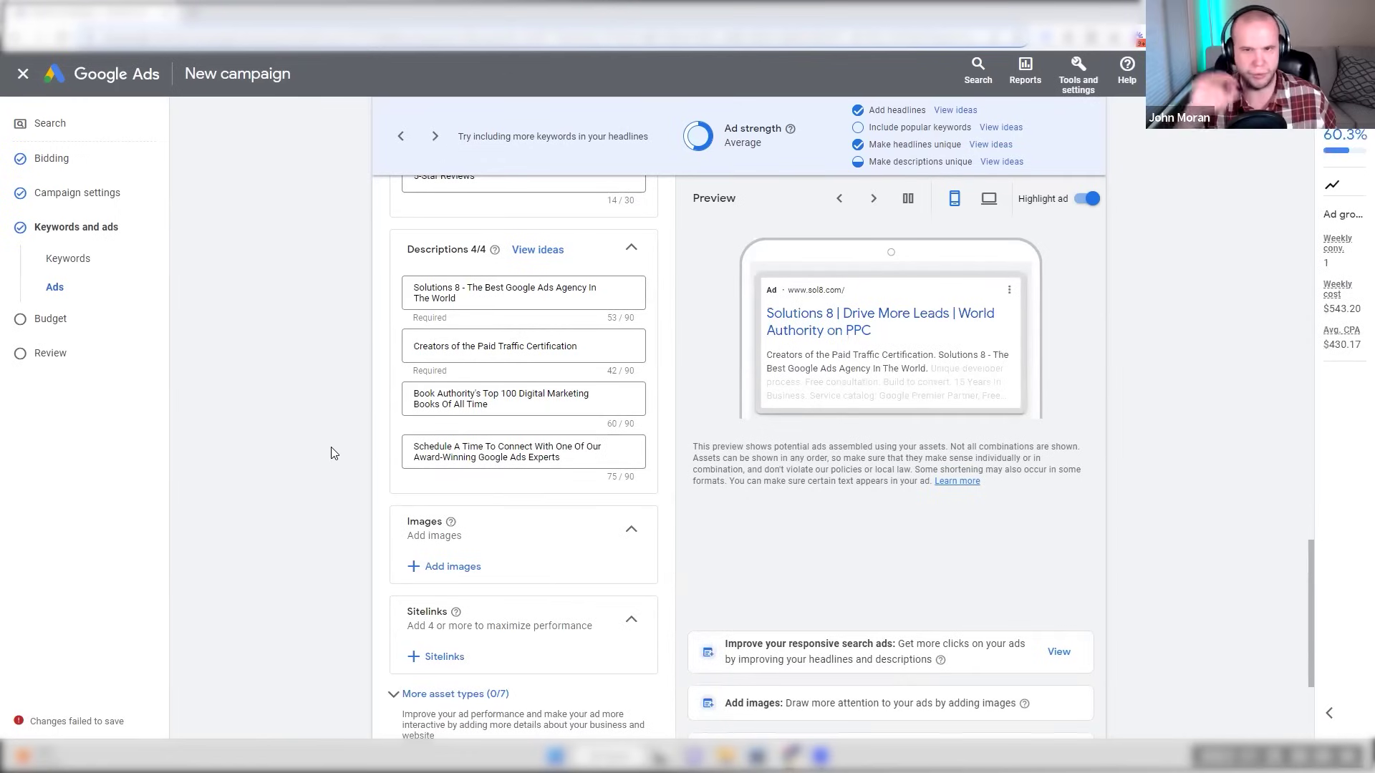
- Add the existing image asset showing the Google Ads logo to the campaign
scroll(337, 449, "down", 2)
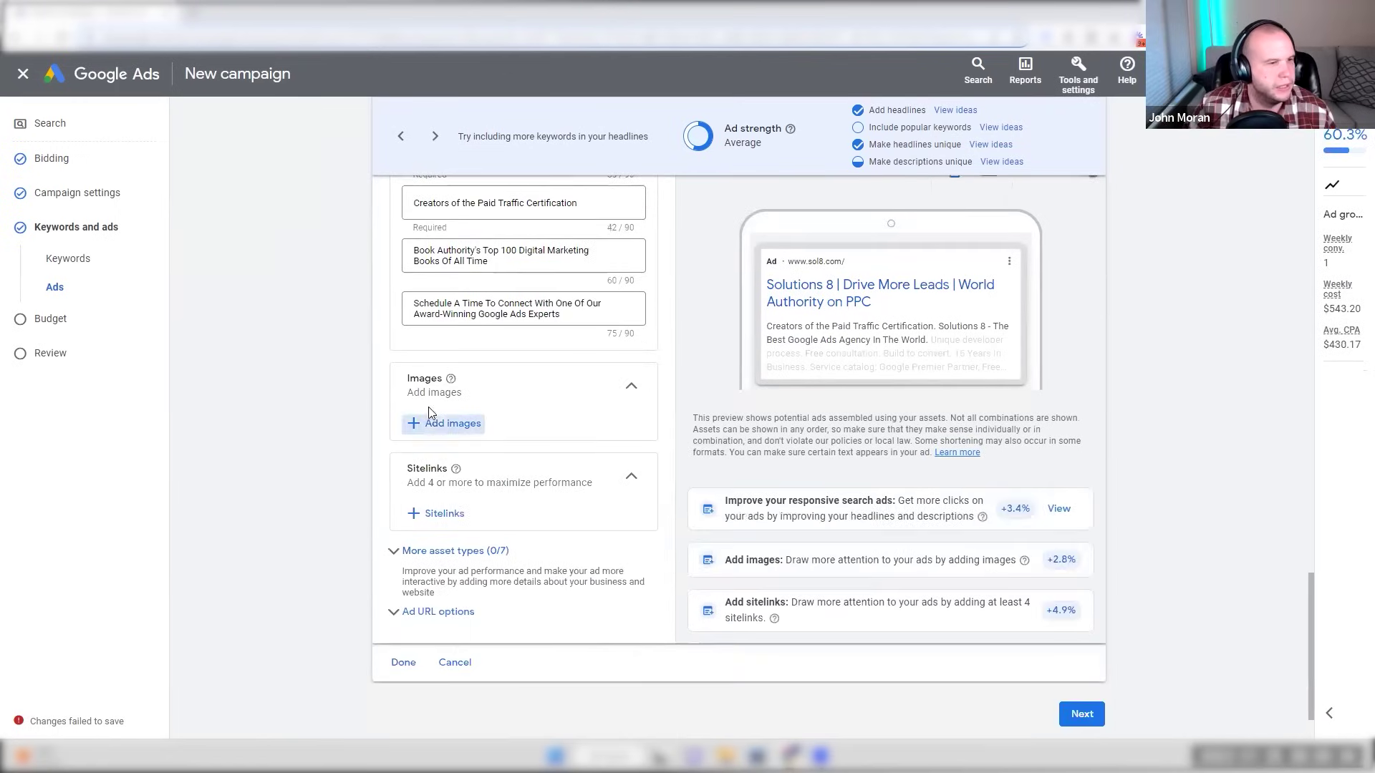
left_click(432, 419)
scroll(709, 326, "down", 2)
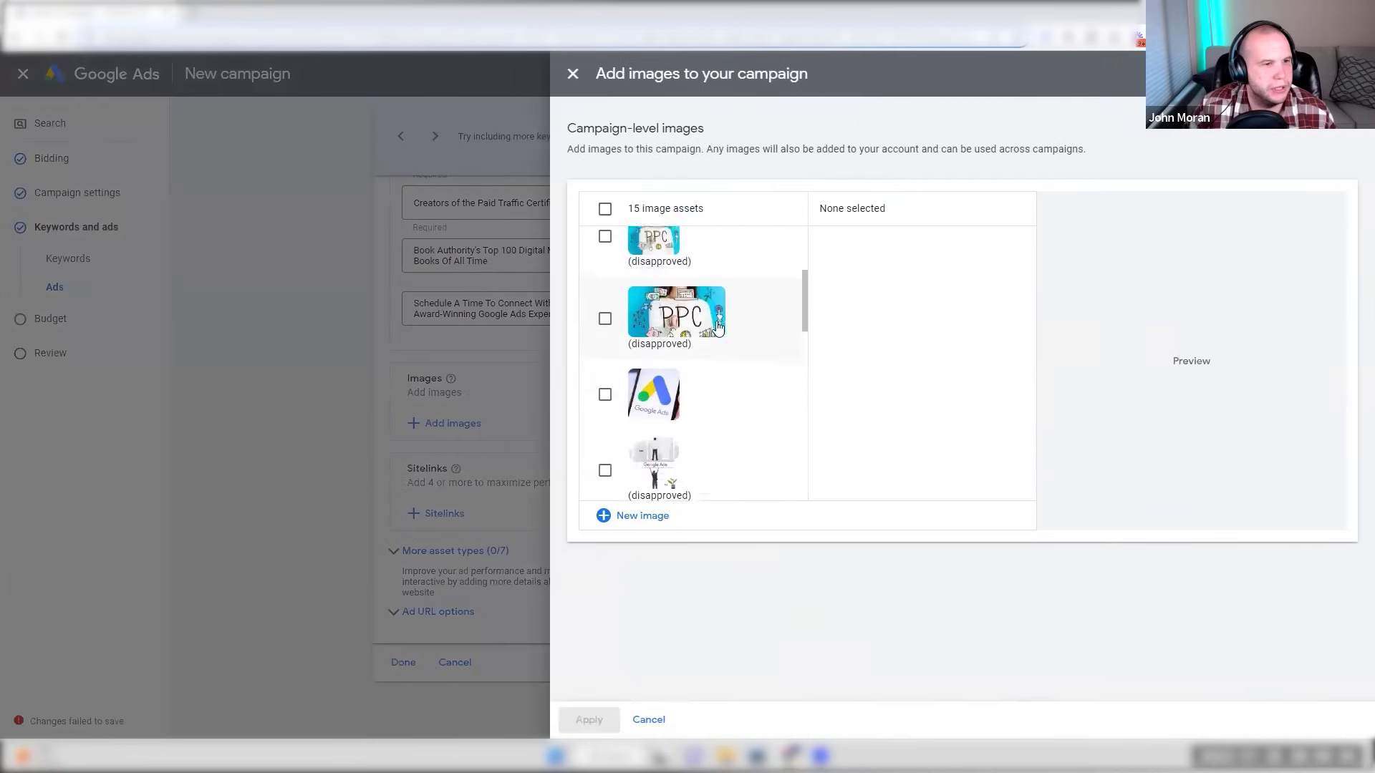
scroll(717, 327, "down", 2)
left_click(653, 252)
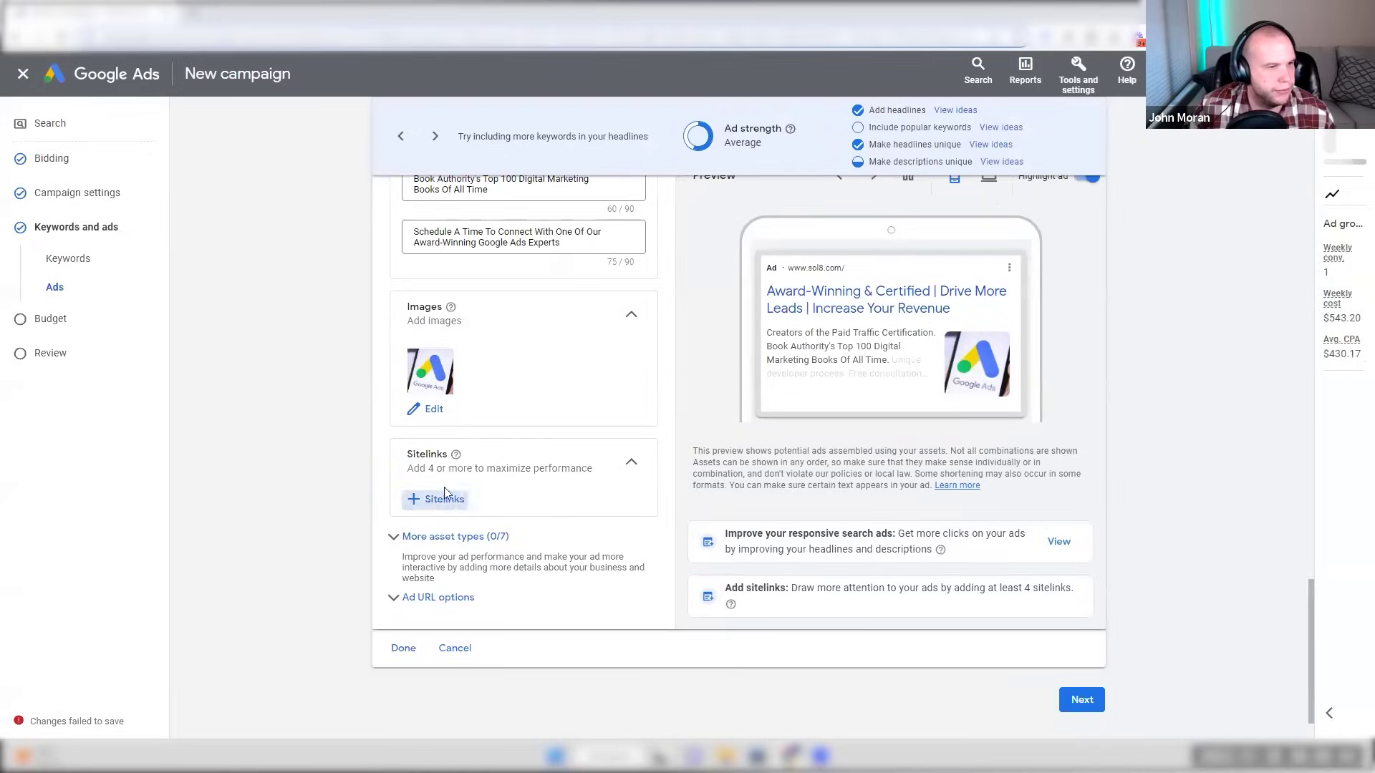
- Select all existing sitelinks for the campaign, remove six of them including Video and Contact Us, and apply the selection
left_click(440, 494)
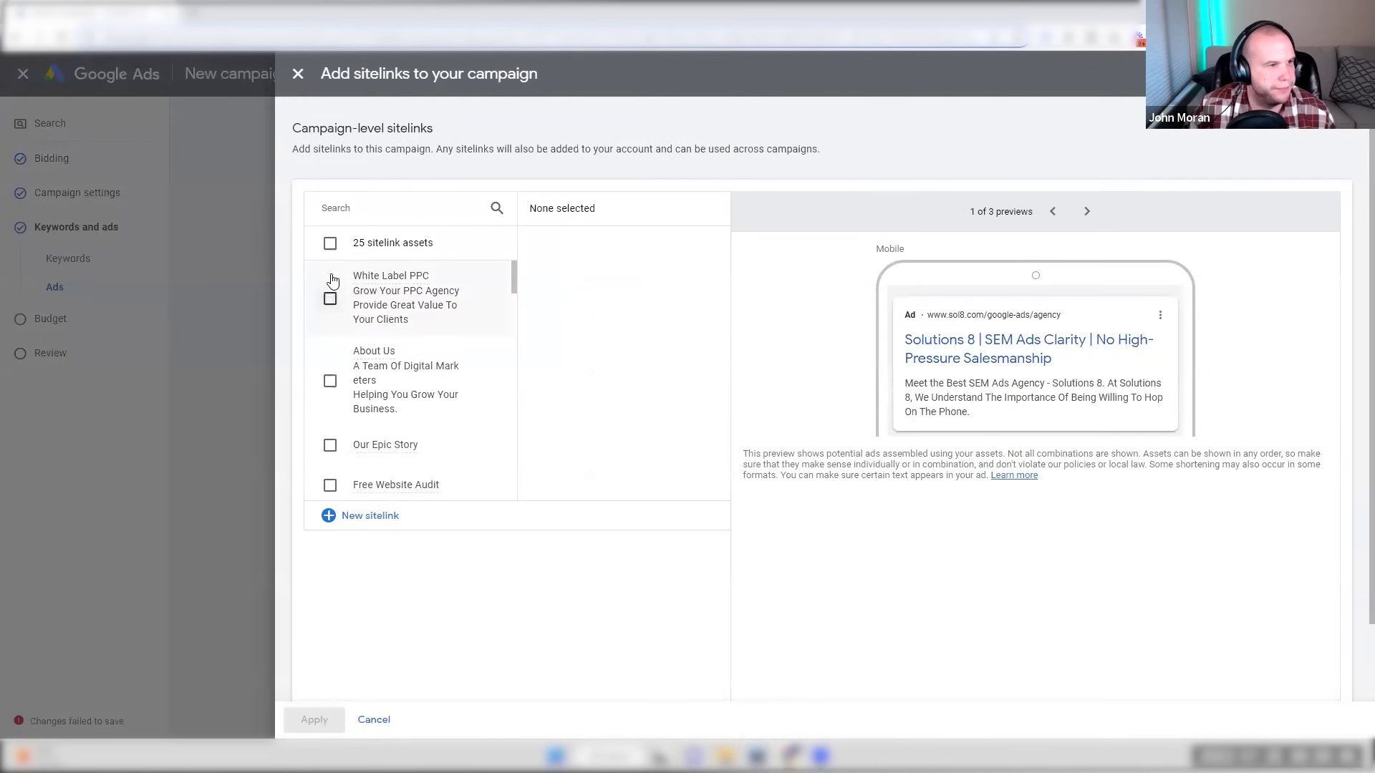
left_click(329, 243)
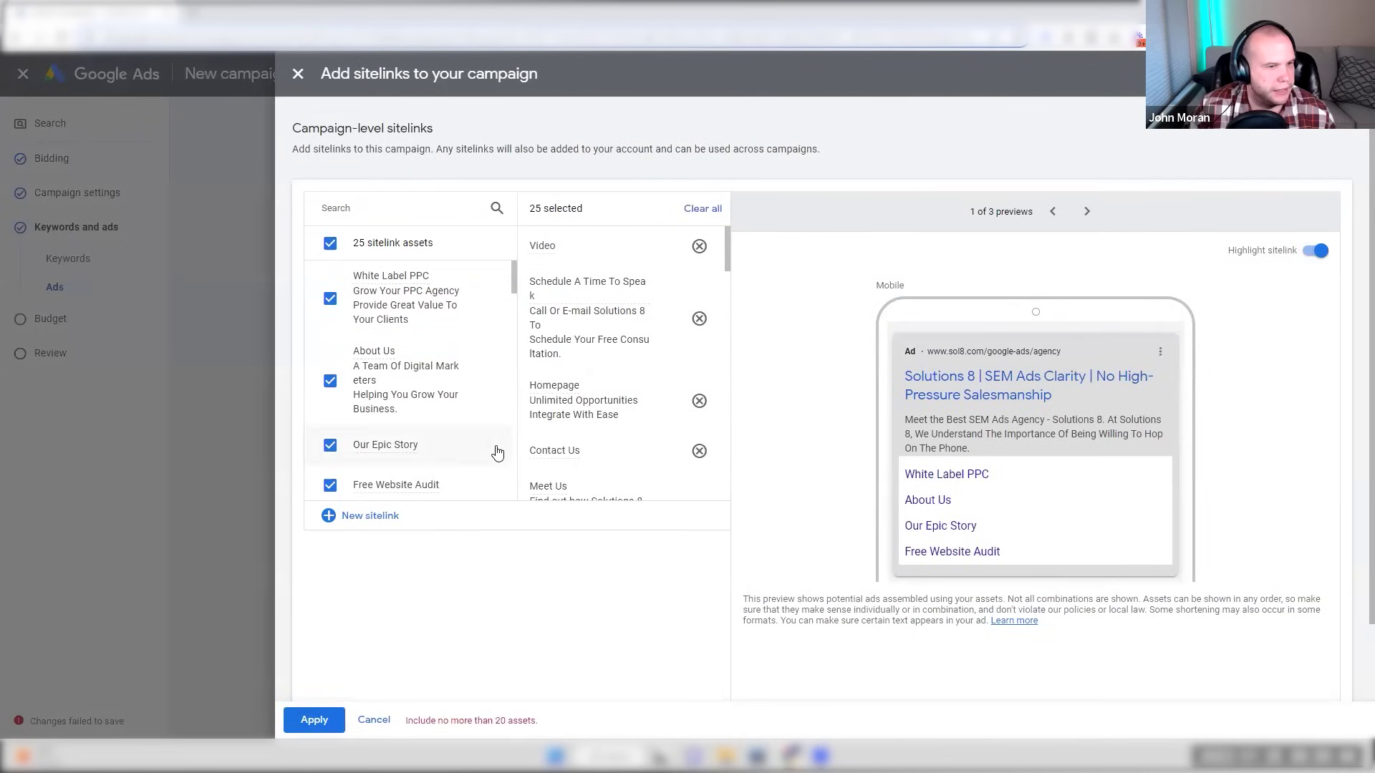
left_click(700, 247)
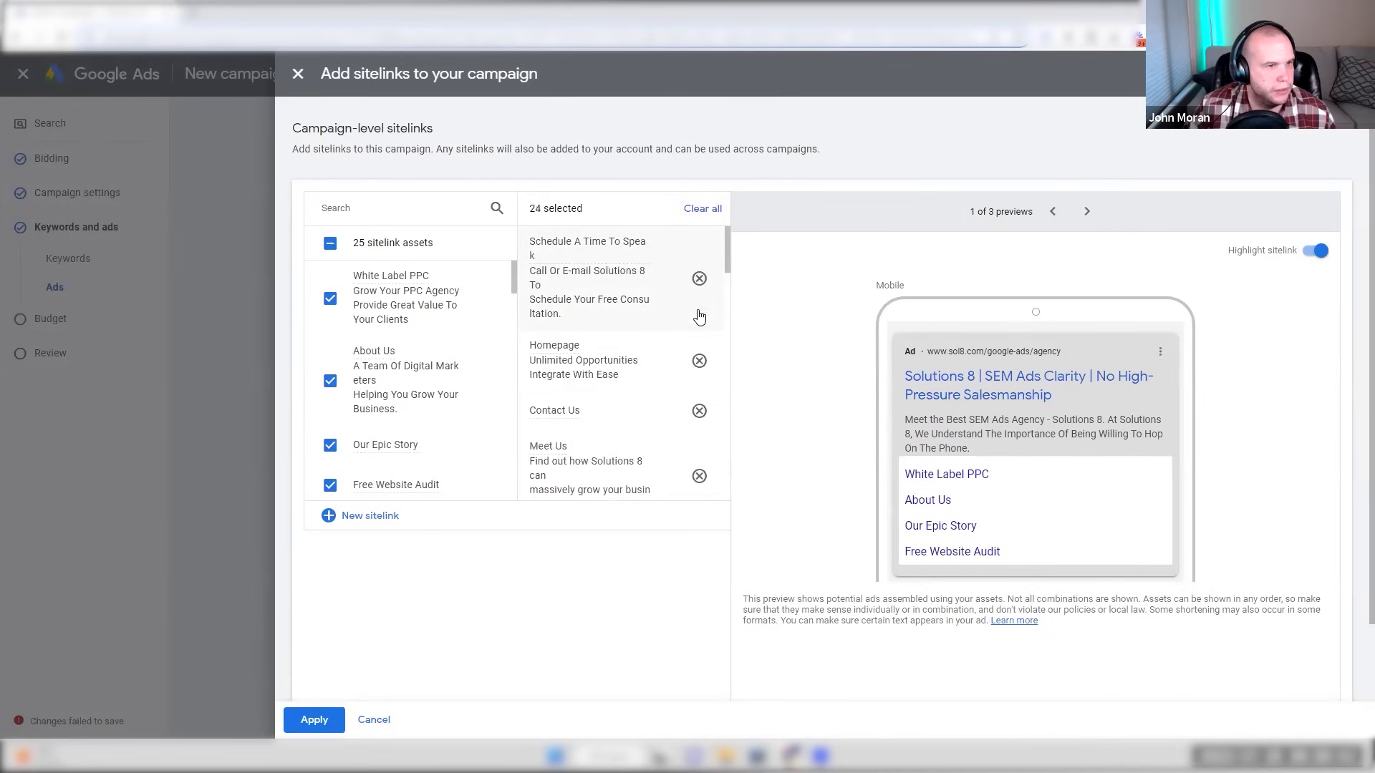
left_click(698, 410)
scroll(700, 430, "down", 2)
left_click(700, 430)
scroll(699, 433, "down", 3)
left_click(700, 450)
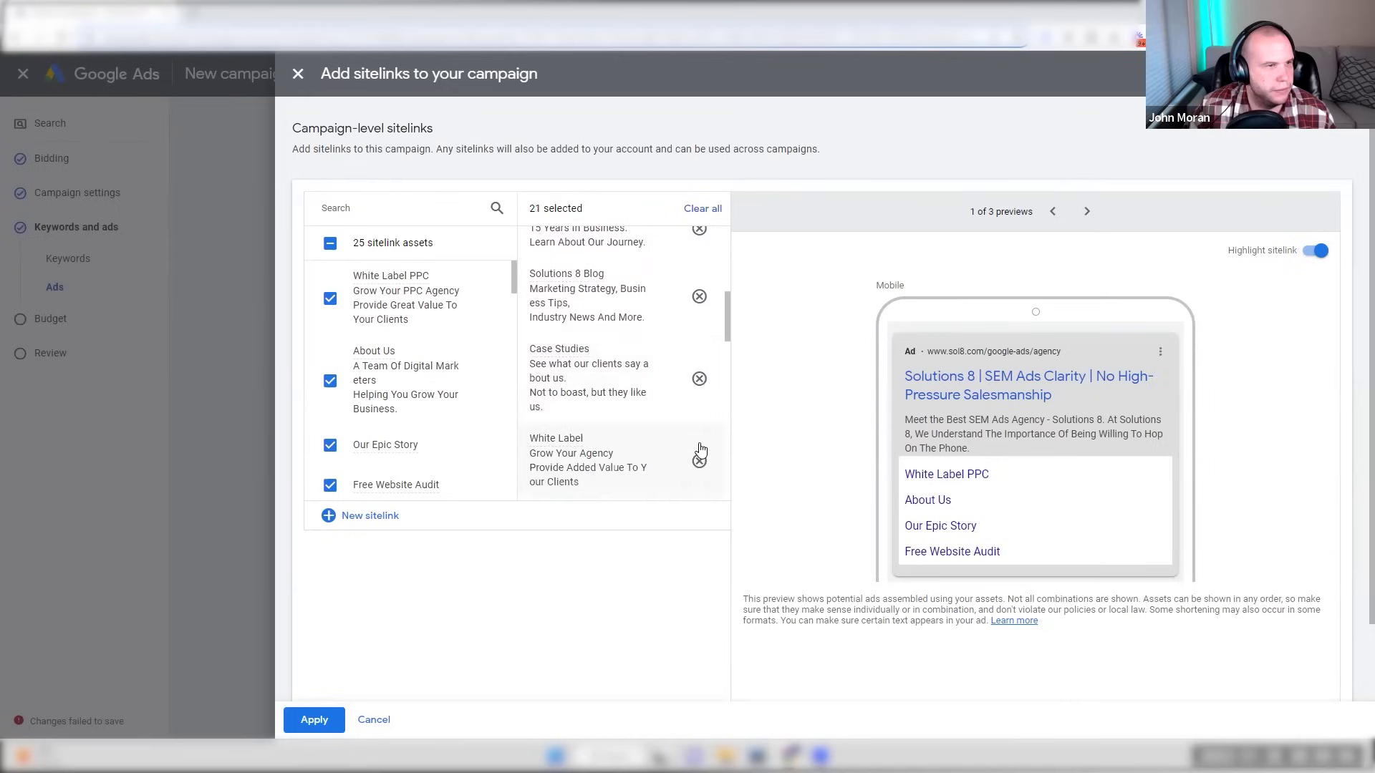
scroll(699, 450, "down", 10)
left_click(698, 280)
left_click(698, 280)
left_click(314, 719)
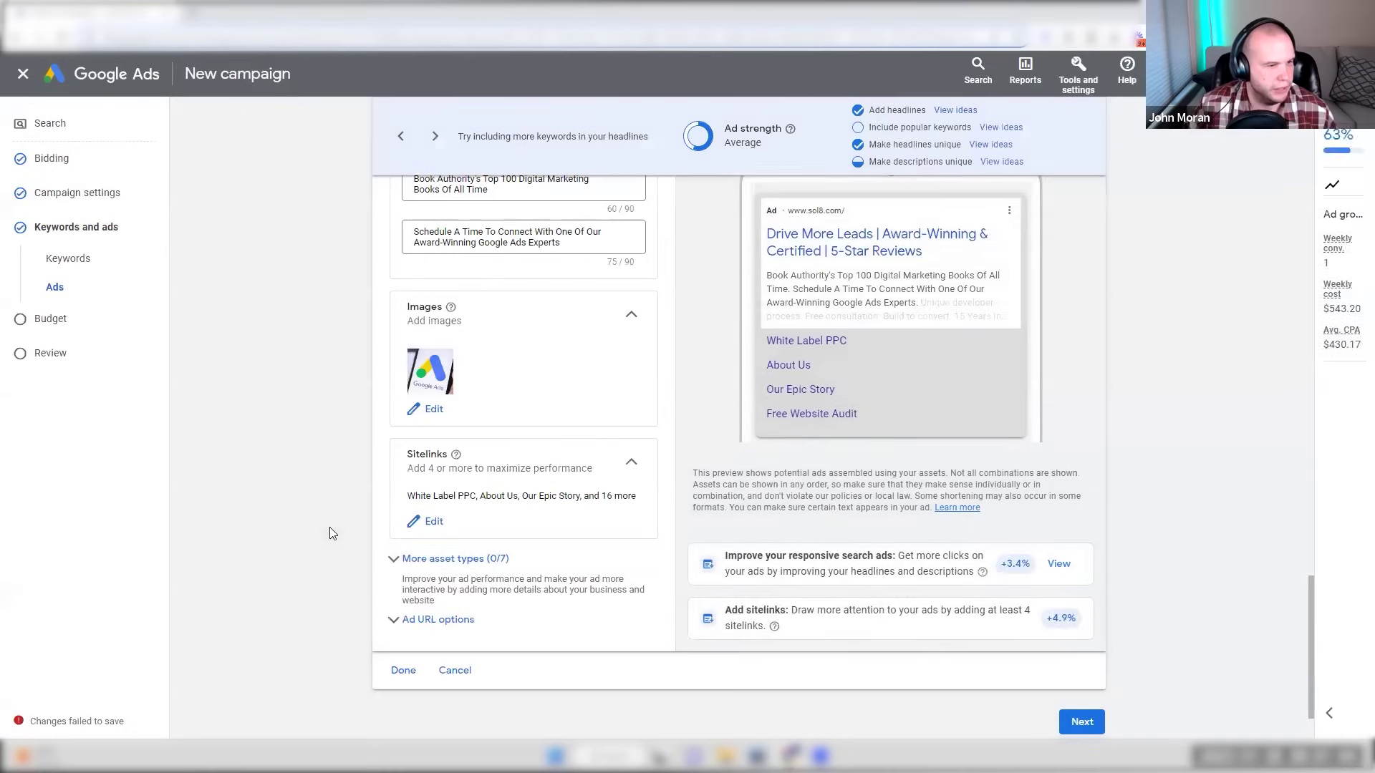
- Replace the second headline, "Google Ads Agency", with the recommended keyword "Sol8"
scroll(331, 522, "up", 7)
scroll(334, 522, "up", 15)
scroll(337, 522, "down", 5)
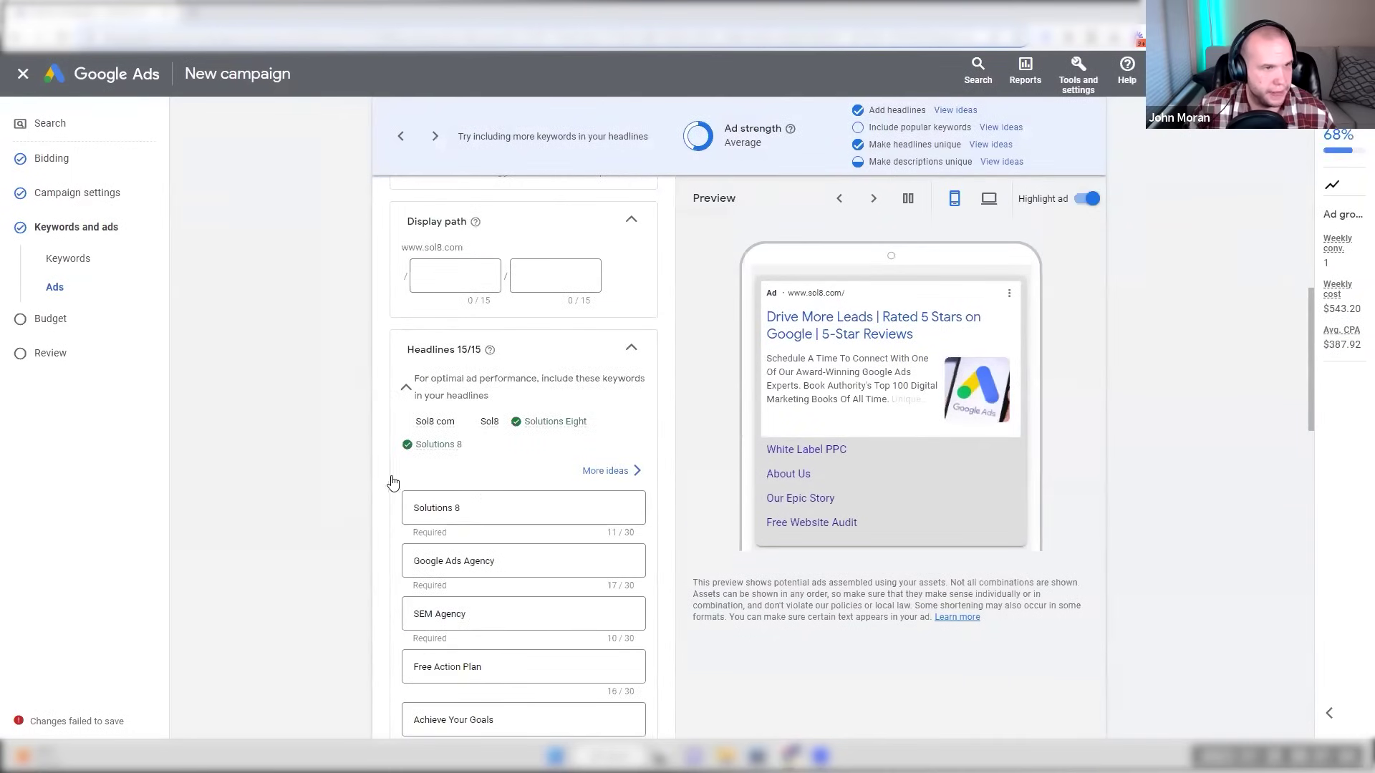
scroll(393, 484, "up", 3)
scroll(586, 467, "down", 4)
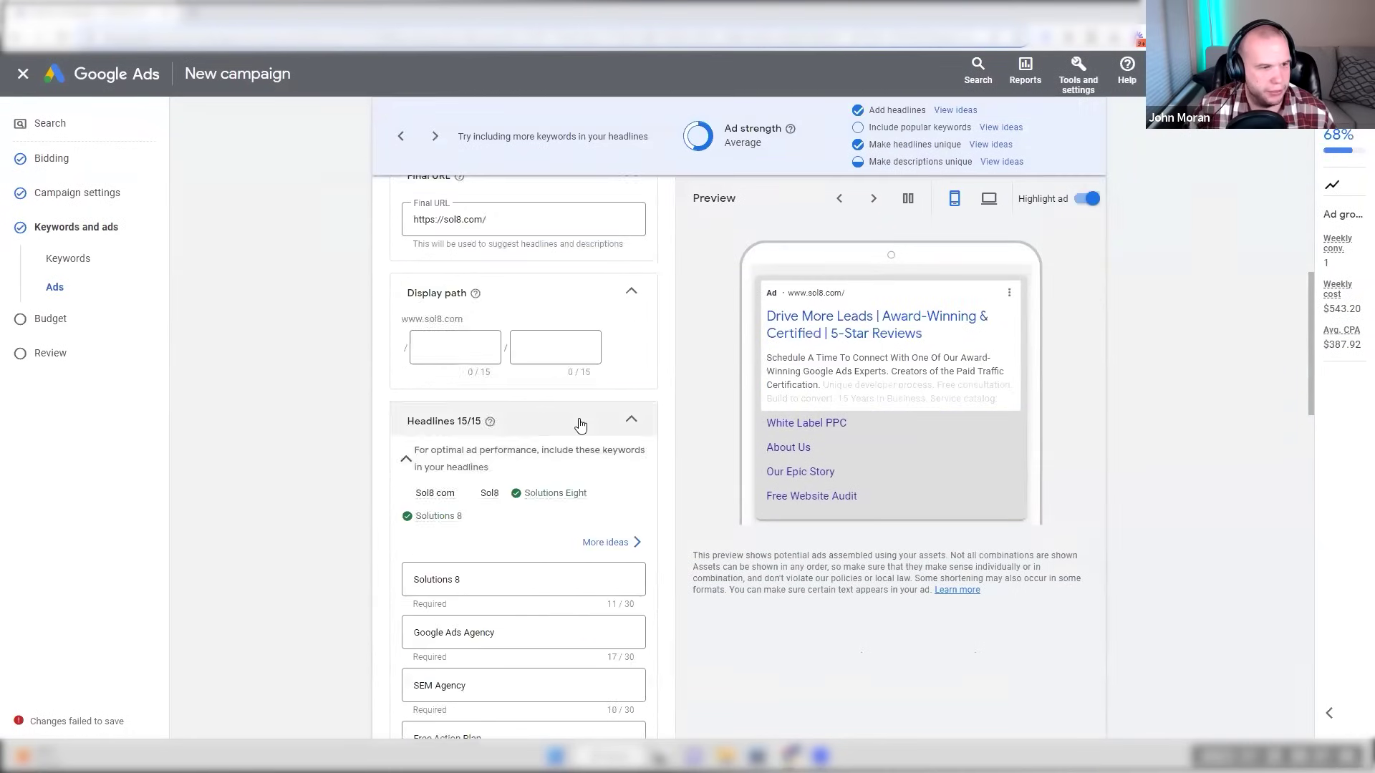
scroll(518, 479, "up", 5)
scroll(713, 481, "down", 5)
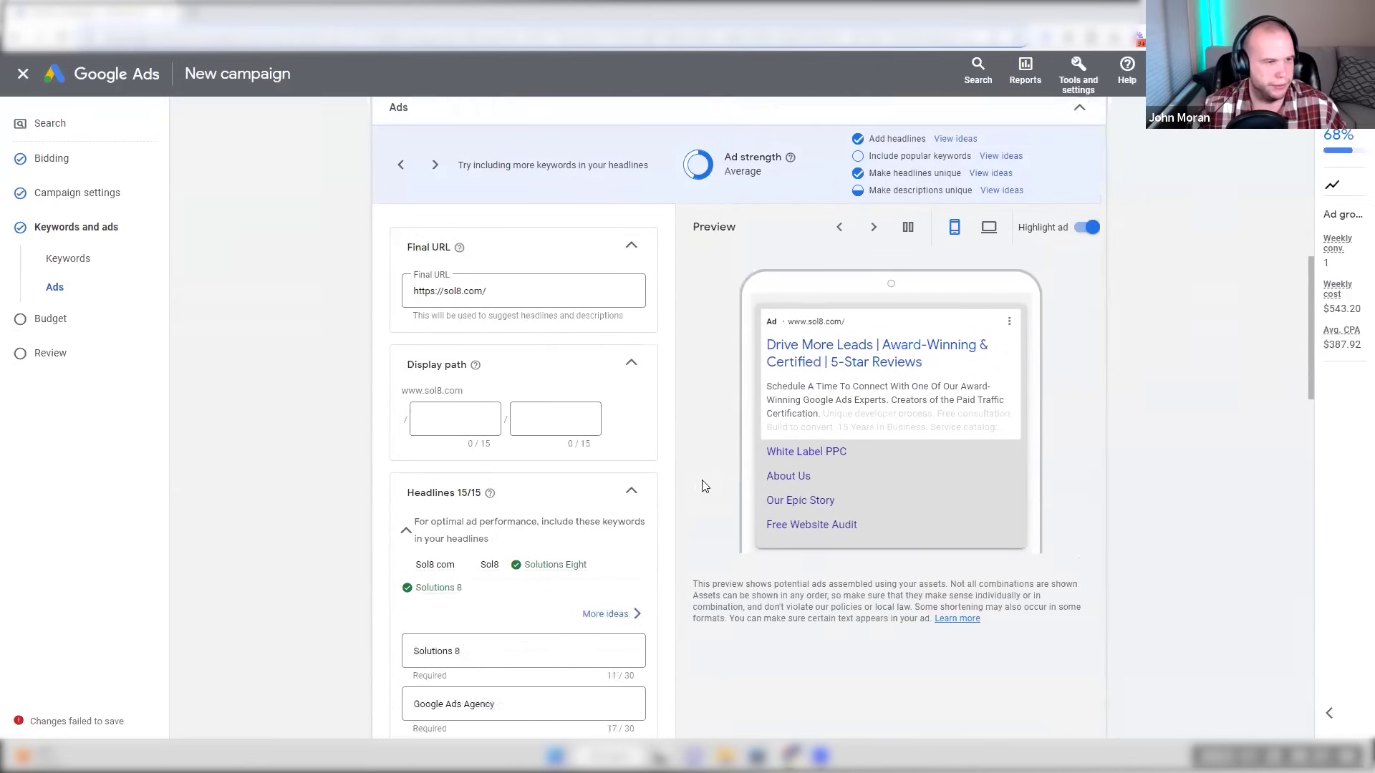
left_click(522, 498)
key("ctrl+a")
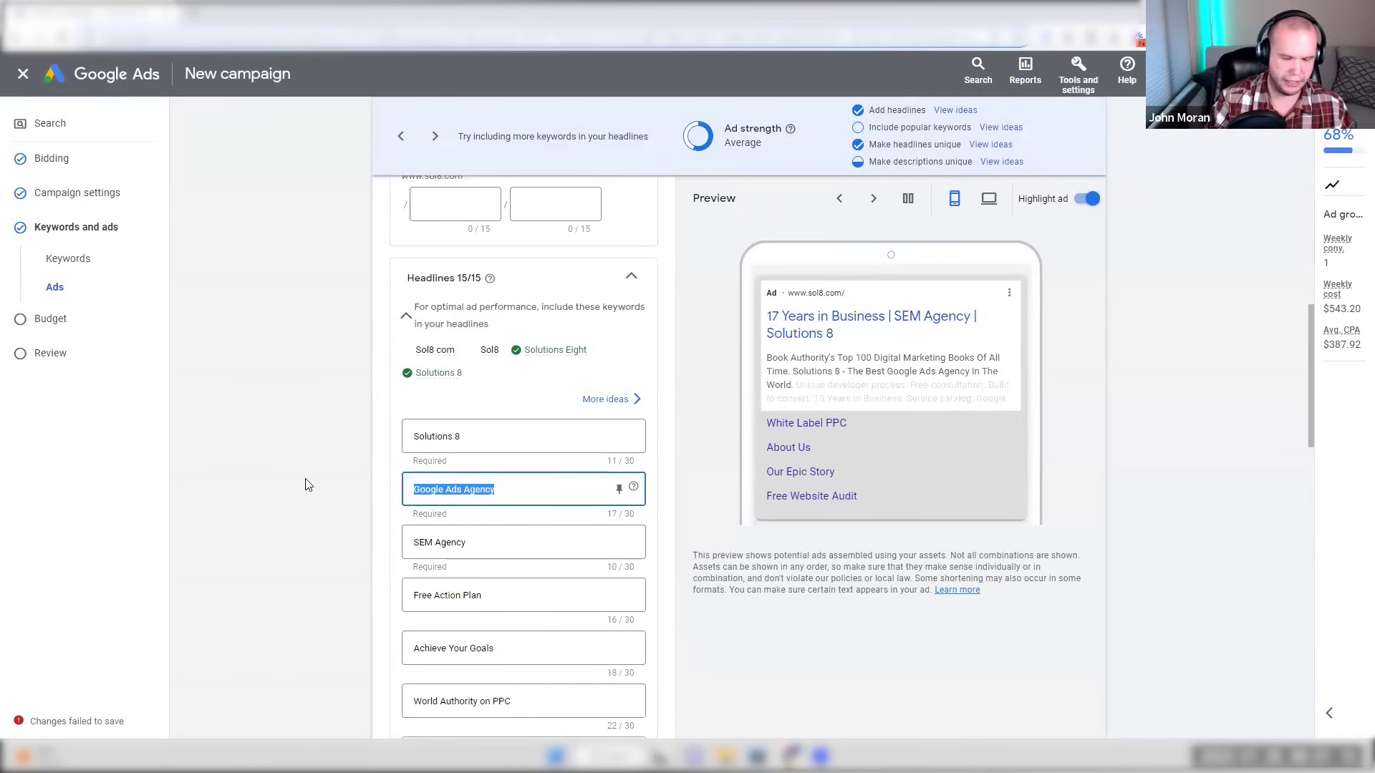
type("Sol8")
left_click(308, 485)
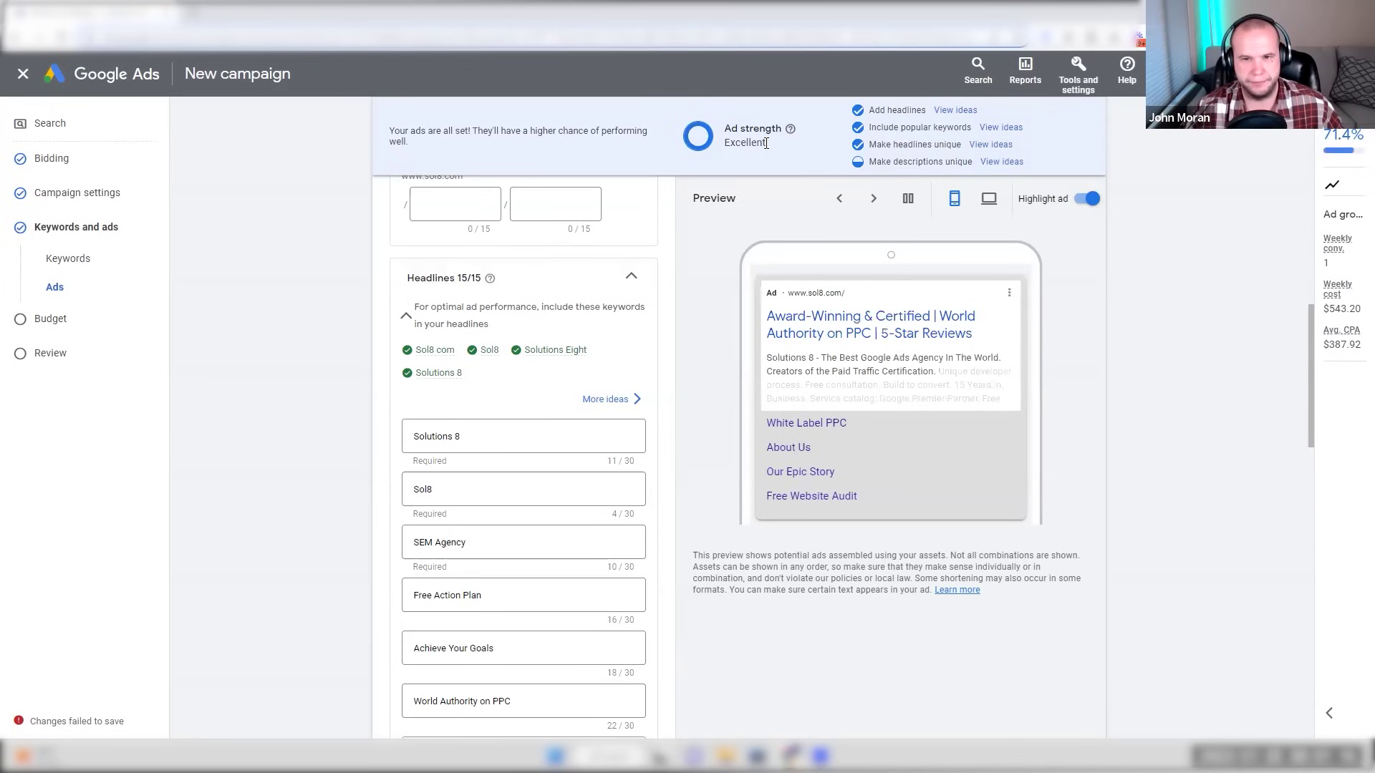
- Review the "Sol8" headline against the ad strength rating and inspect the search details of the recommended keyword "Solutions 8"
left_click_drag(435, 492, 340, 482)
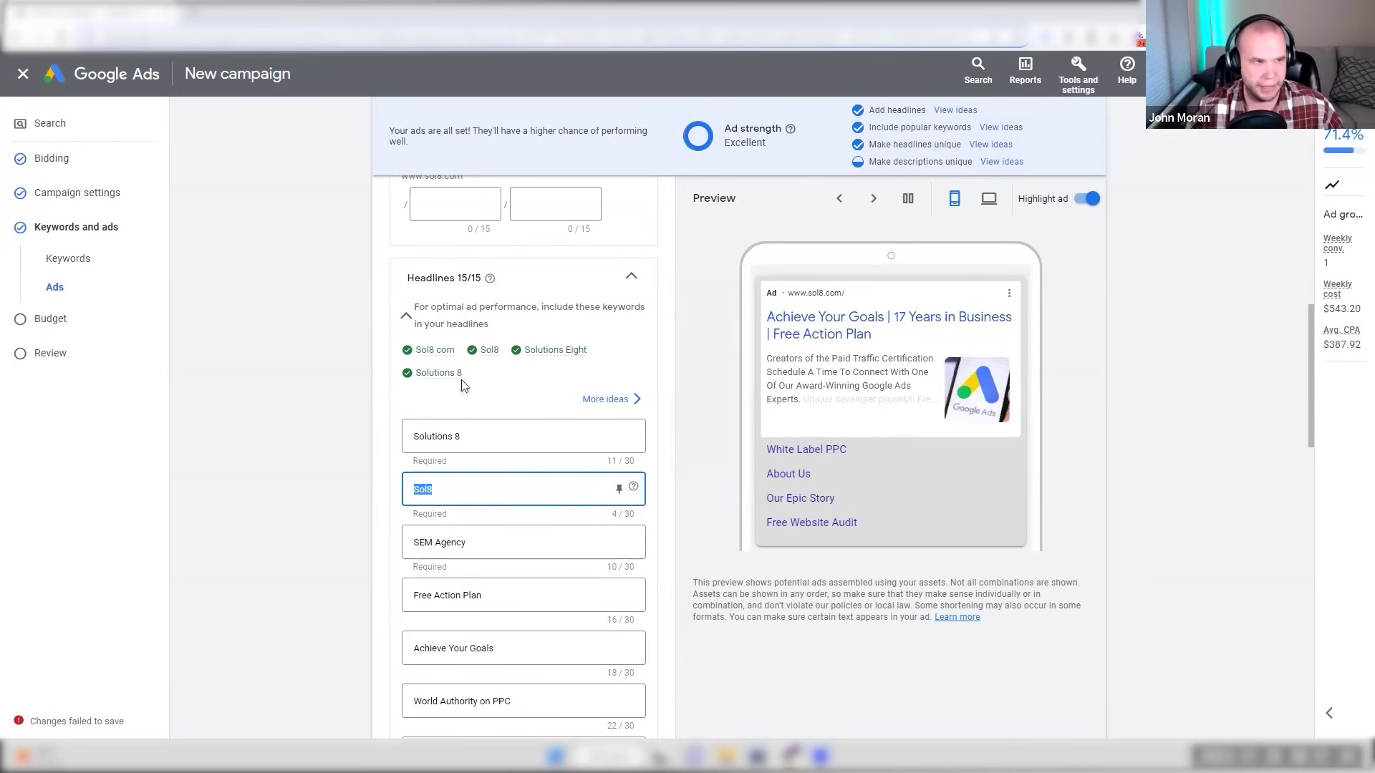
left_click(357, 427)
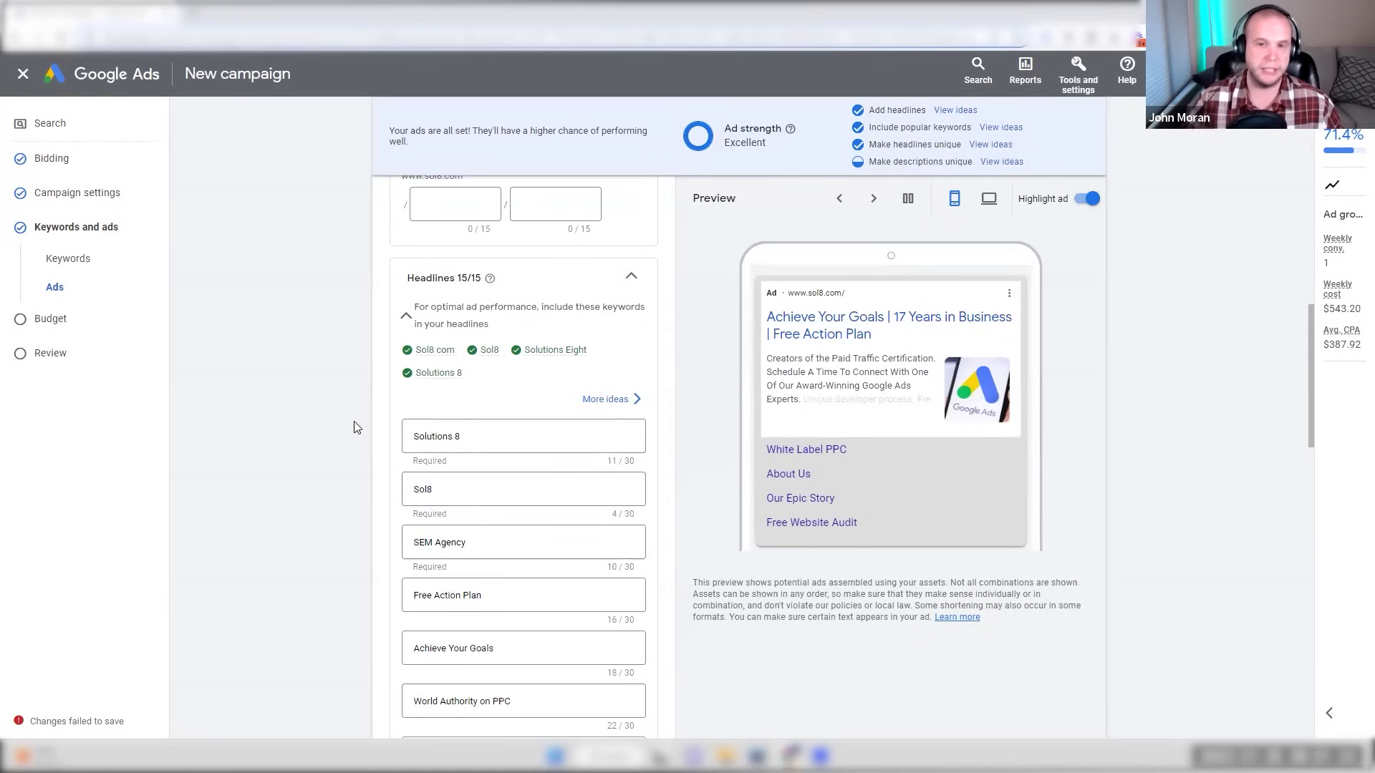
double_click(424, 487)
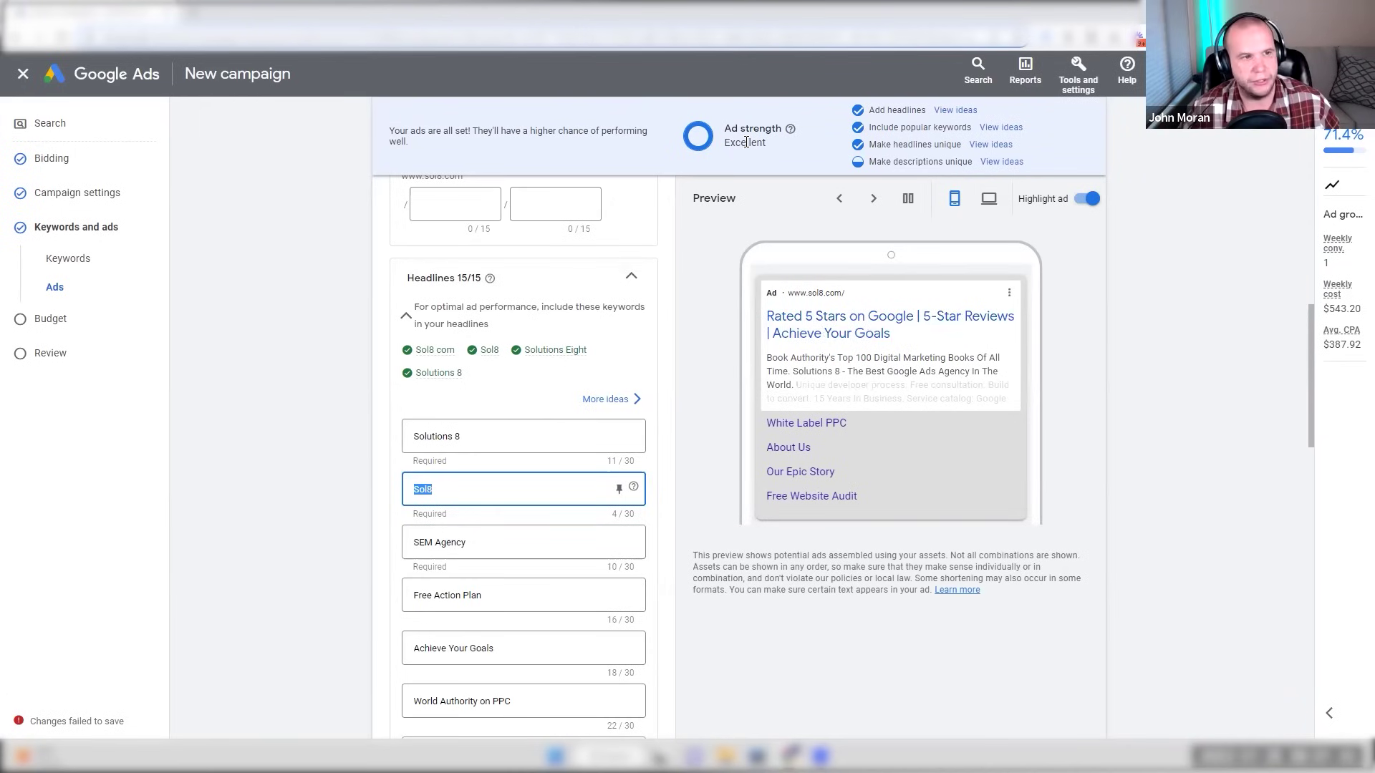
left_click(415, 492)
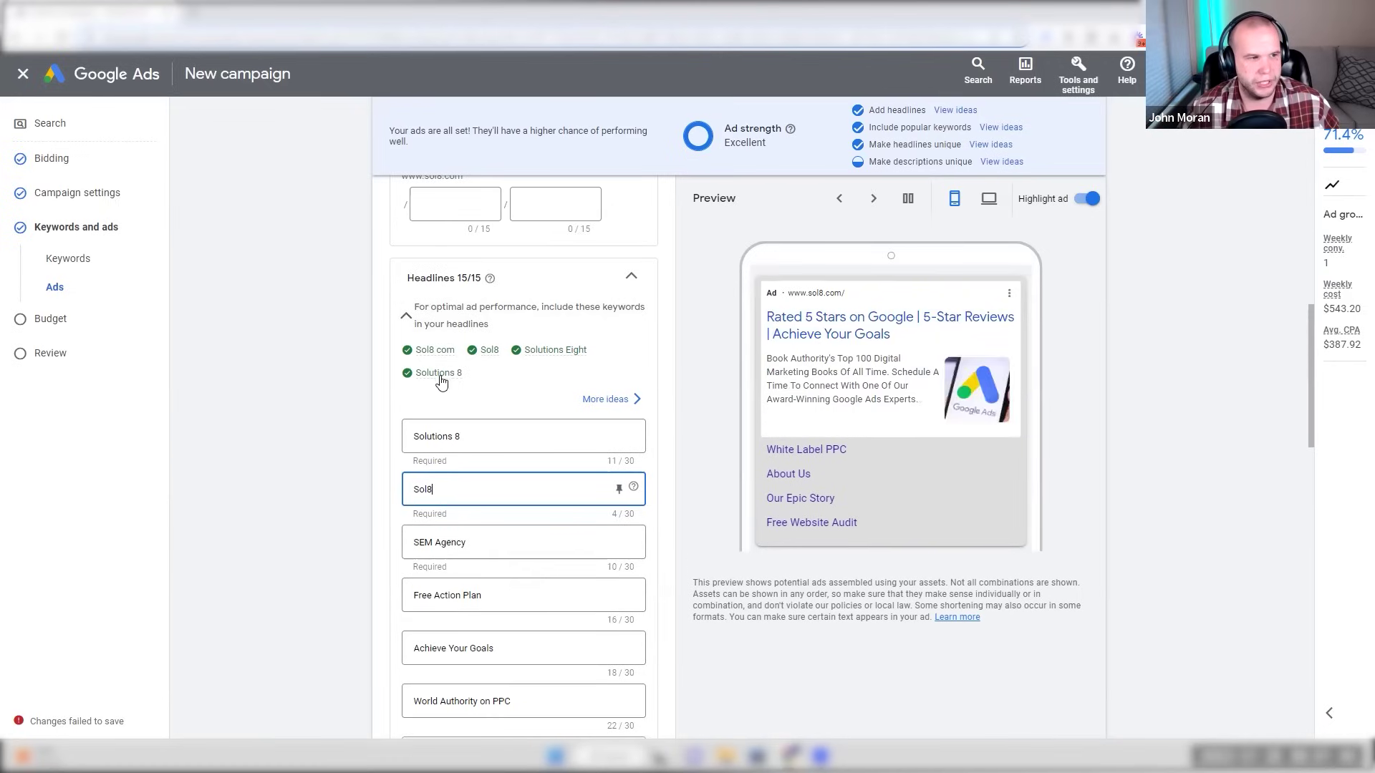
mouse_move(434, 380)
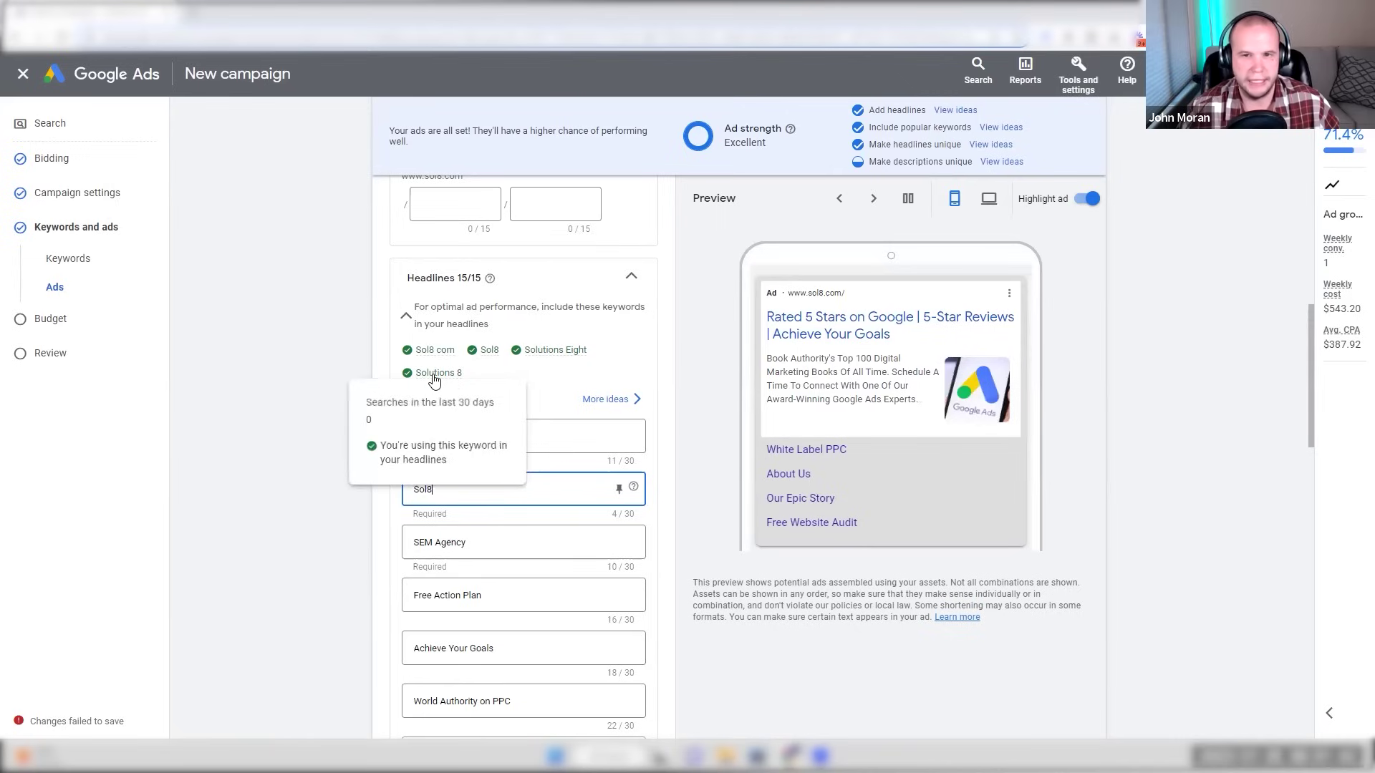
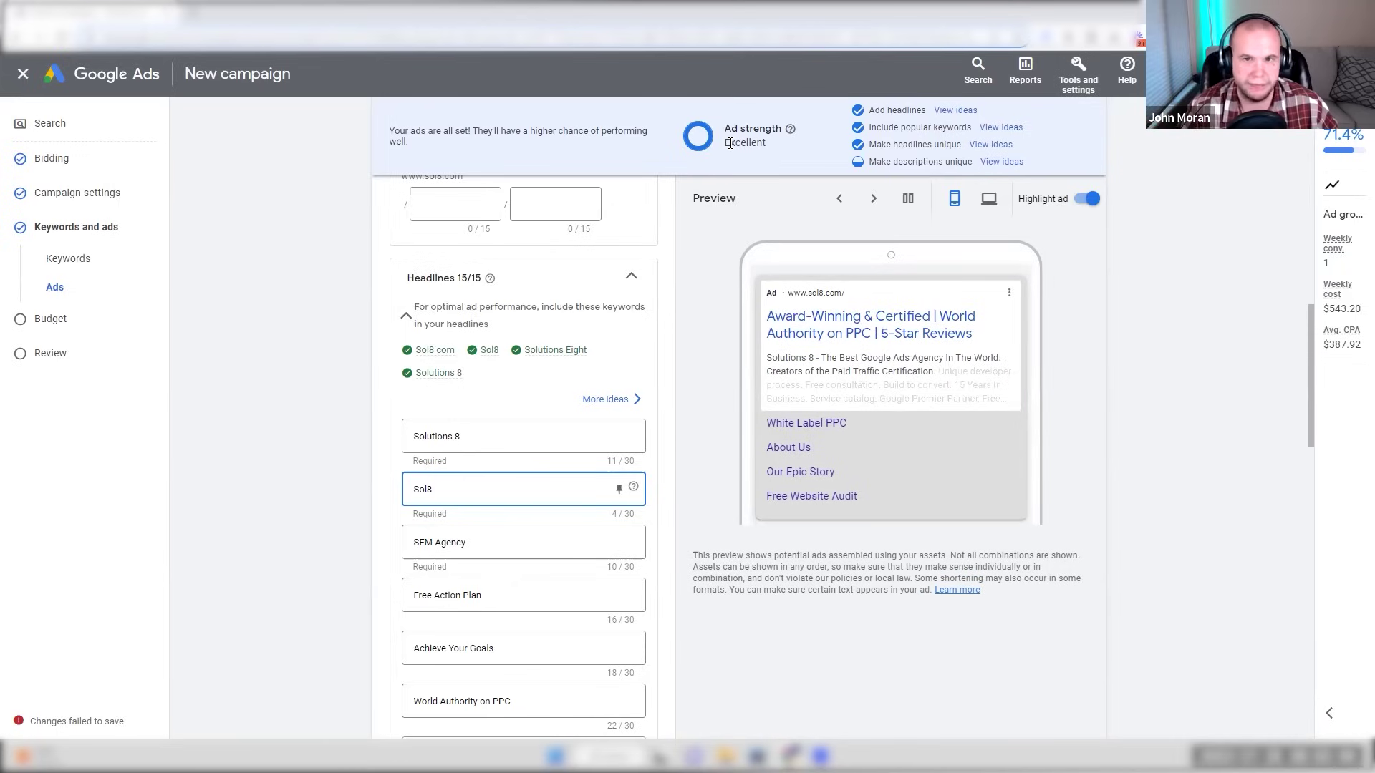
left_click(324, 357)
- Try pinning the "Solutions 8" headline to position 1 and set it back to any unpinned position
left_click(459, 439)
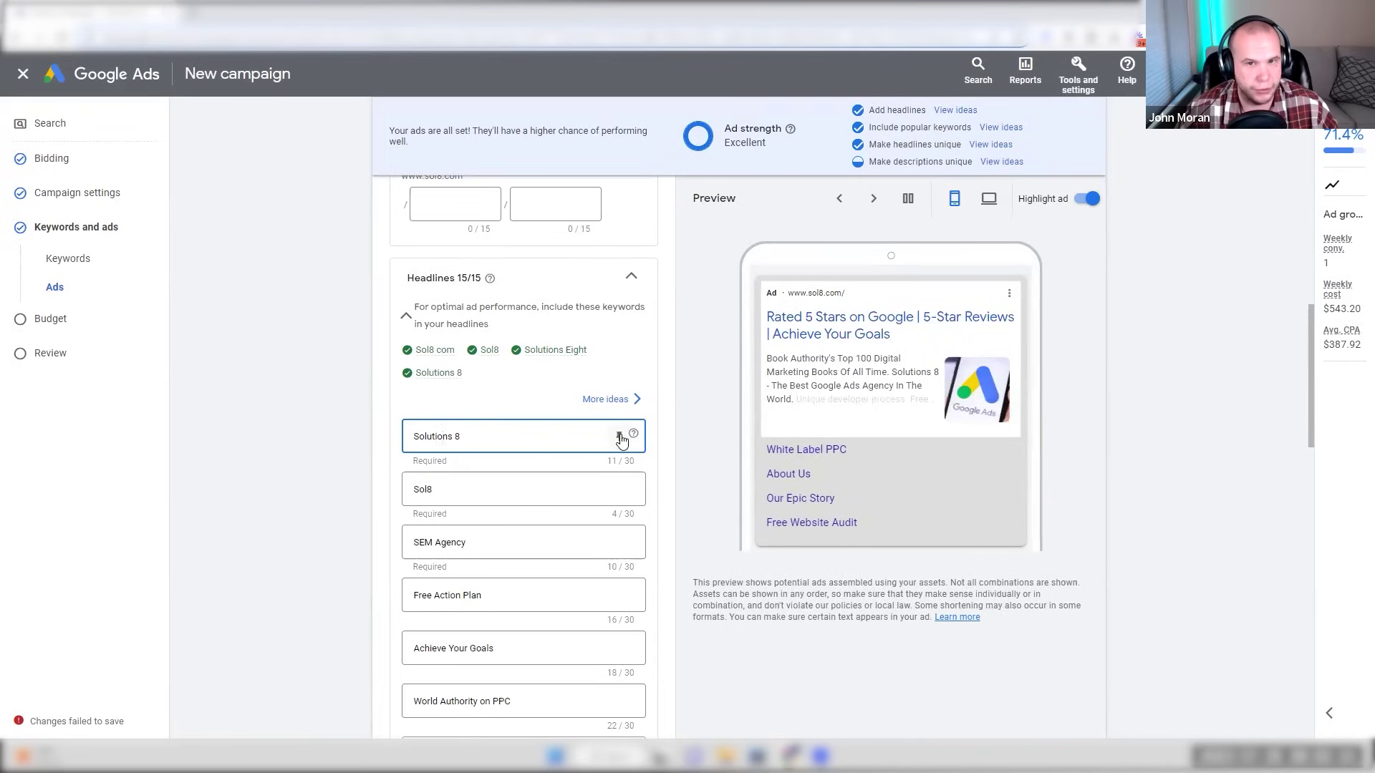
left_click(620, 437)
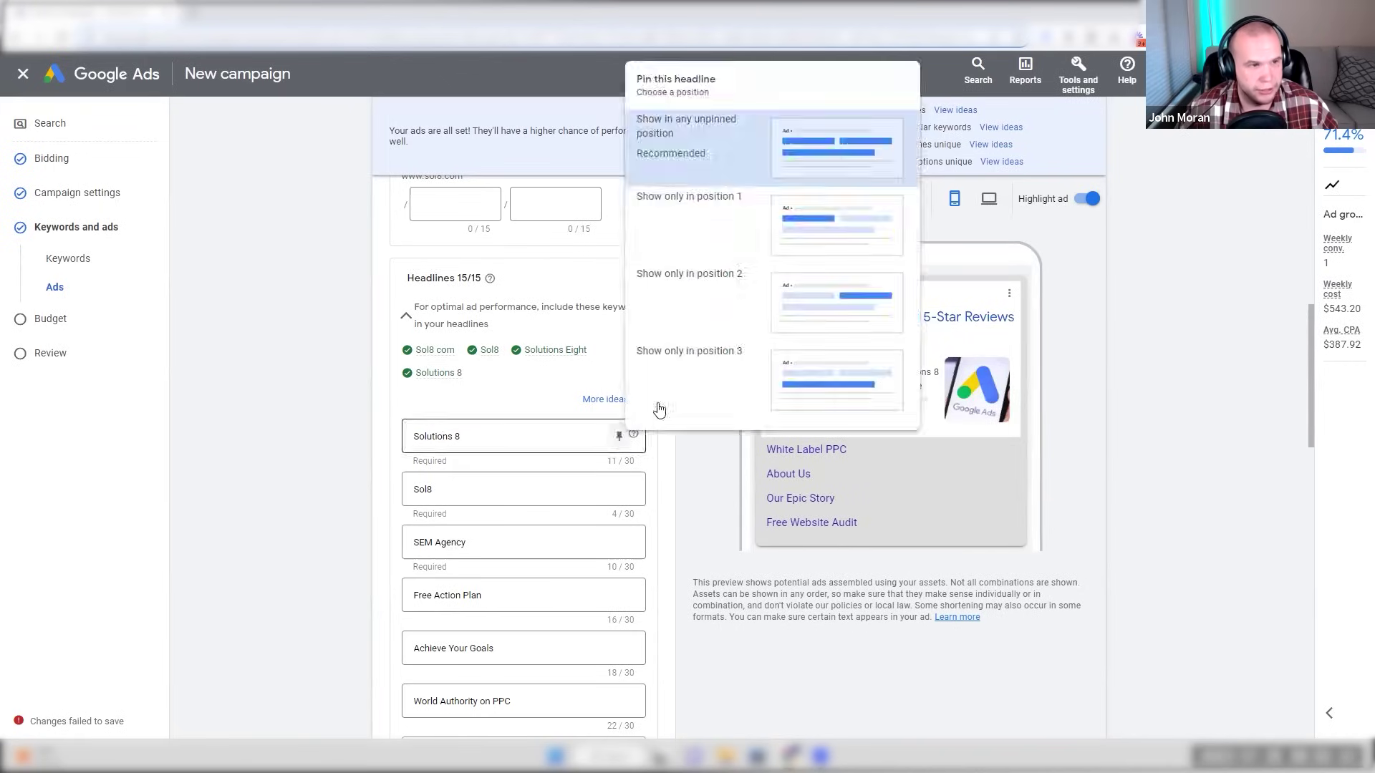
left_click(691, 235)
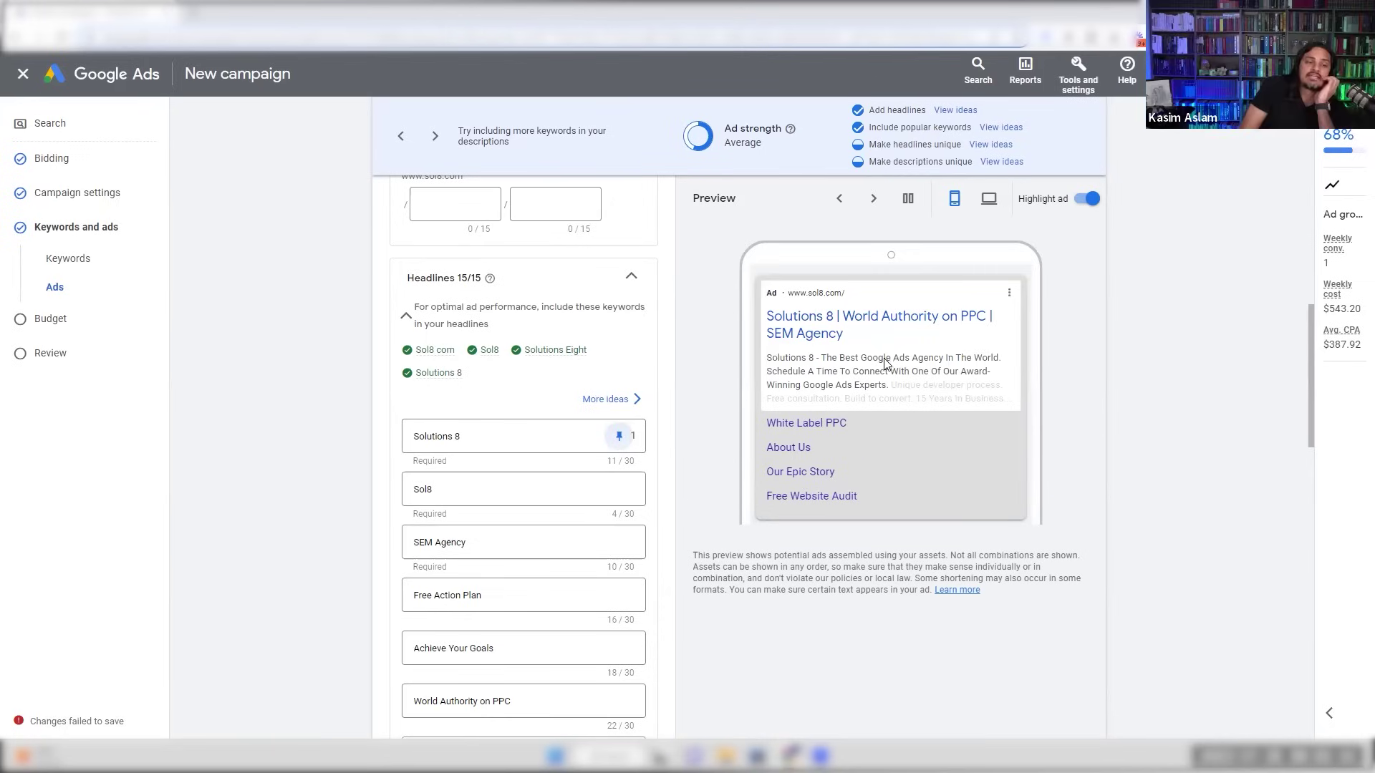
left_click(620, 436)
left_click(714, 139)
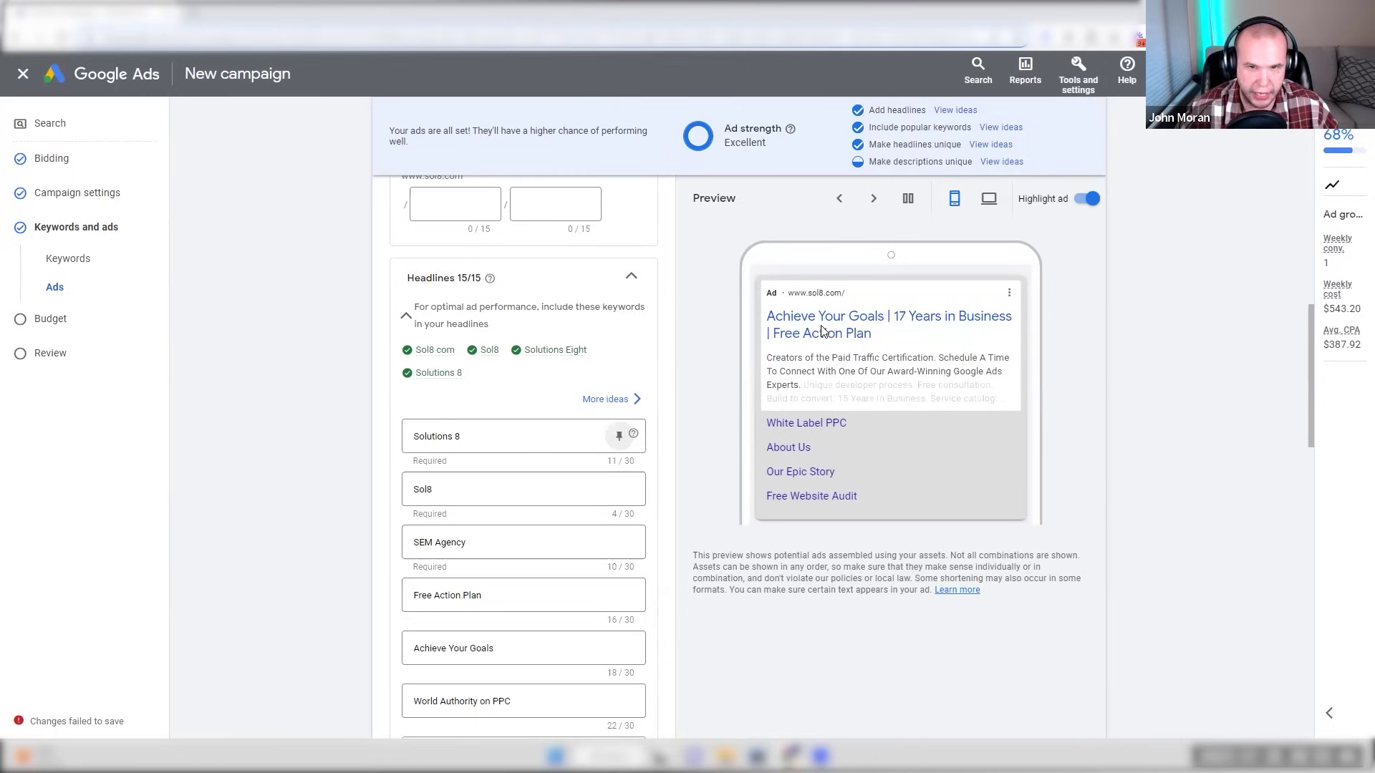
- Pin the "Solutions 8" headline to position 1 again and browse the previewed ad combinations
left_click(620, 435)
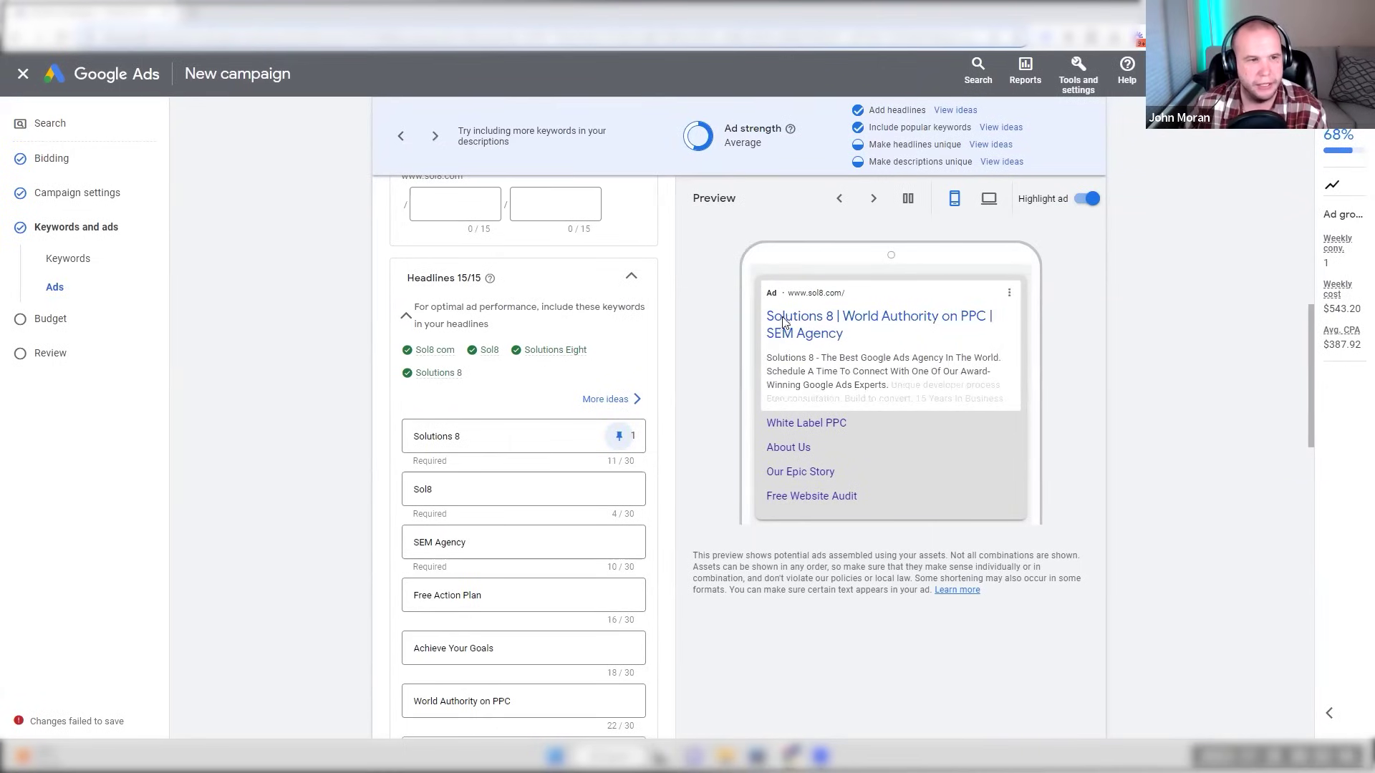
left_click(875, 203)
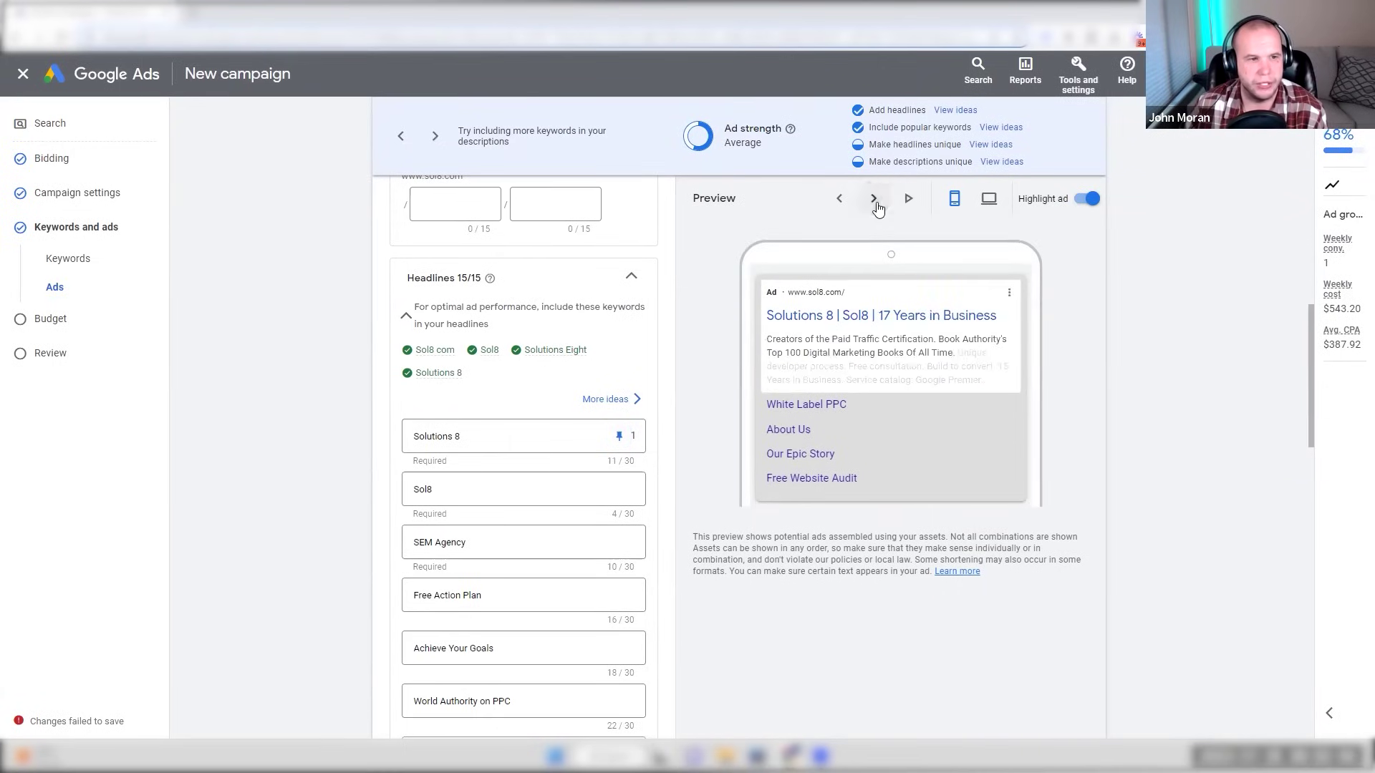
left_click(875, 203)
left_click(876, 203)
left_click(875, 203)
left_click(875, 204)
left_click(875, 204)
left_click(875, 204)
left_click(875, 204)
left_click(875, 204)
left_click(876, 204)
left_click(875, 204)
left_click(876, 204)
left_click(875, 204)
left_click(875, 204)
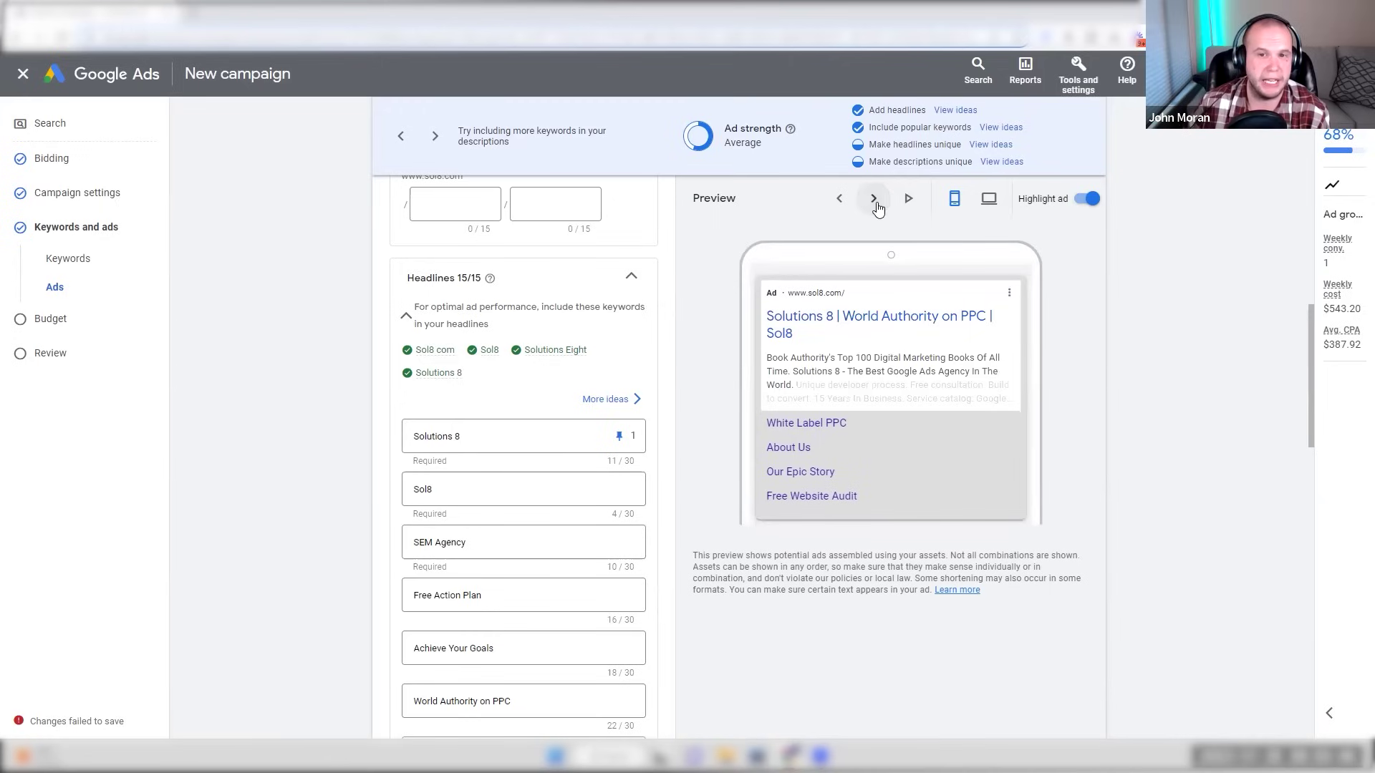
- Let the "Solutions 8" headline show in any unpinned position and browse the ad previews without the pin
left_click(618, 438)
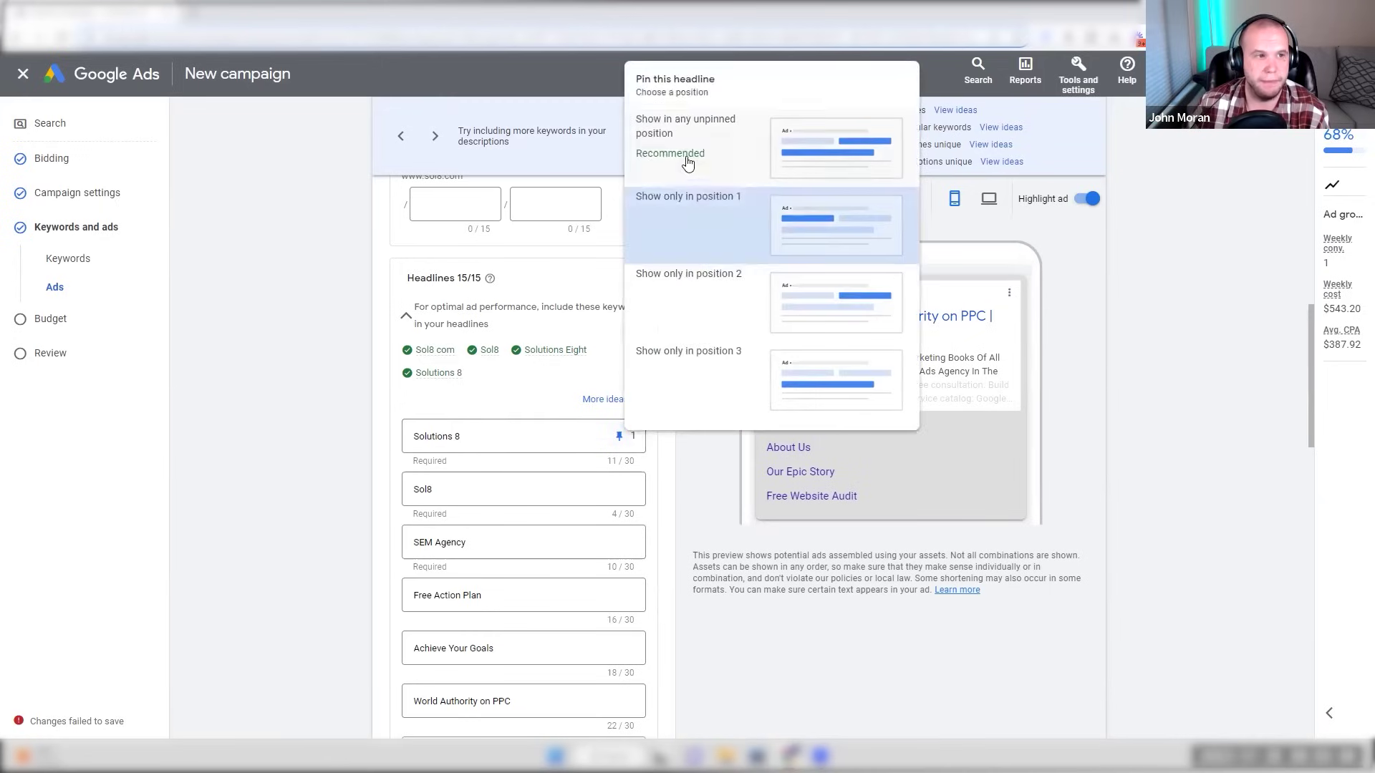
left_click(687, 164)
left_click(876, 205)
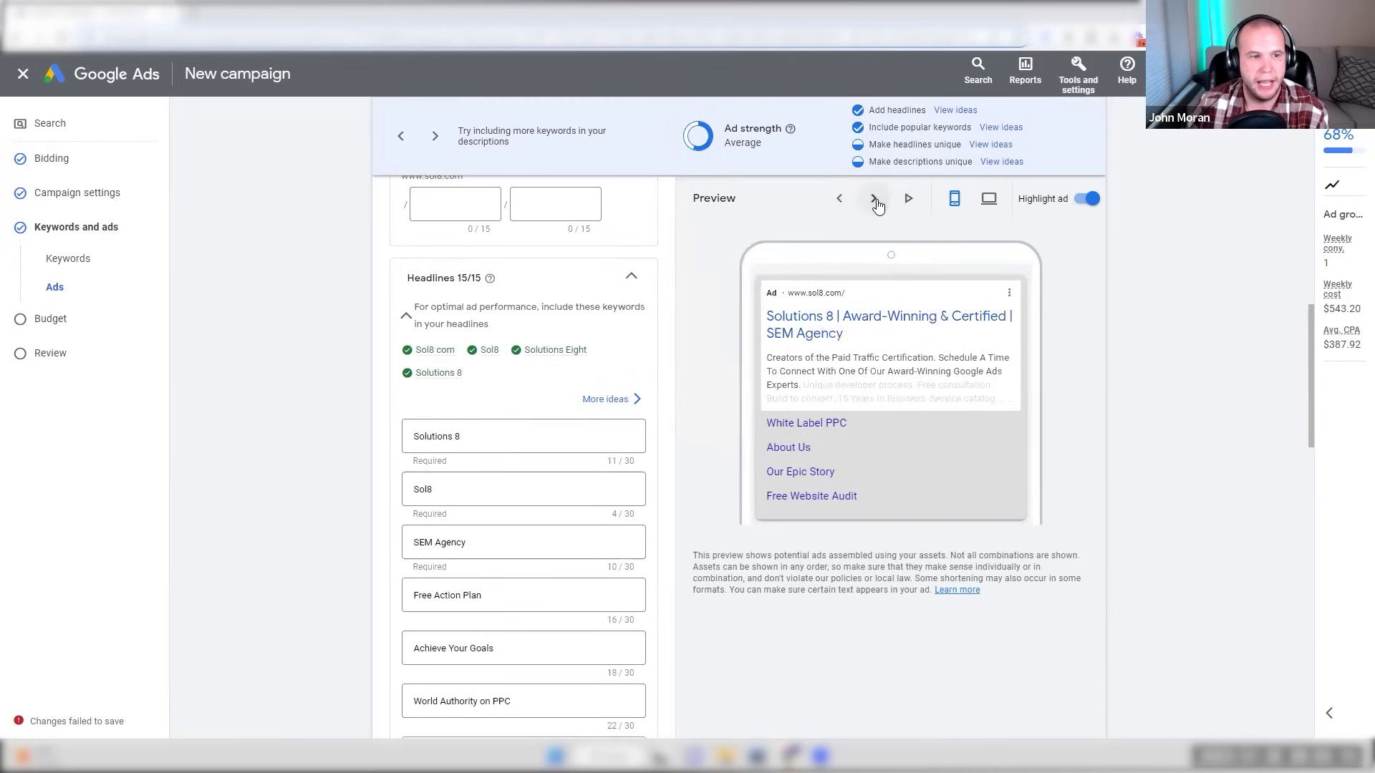
left_click(876, 205)
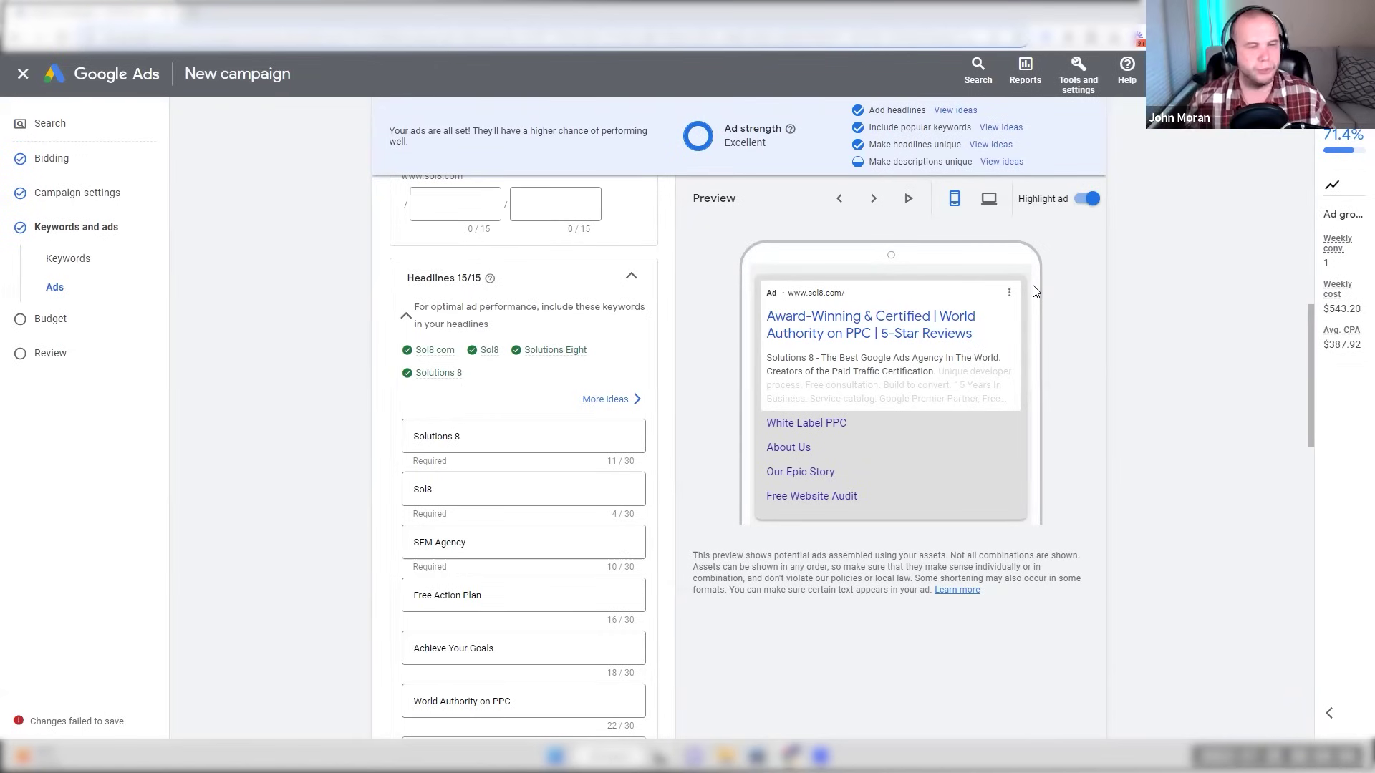
scroll(976, 648, "down", 15)
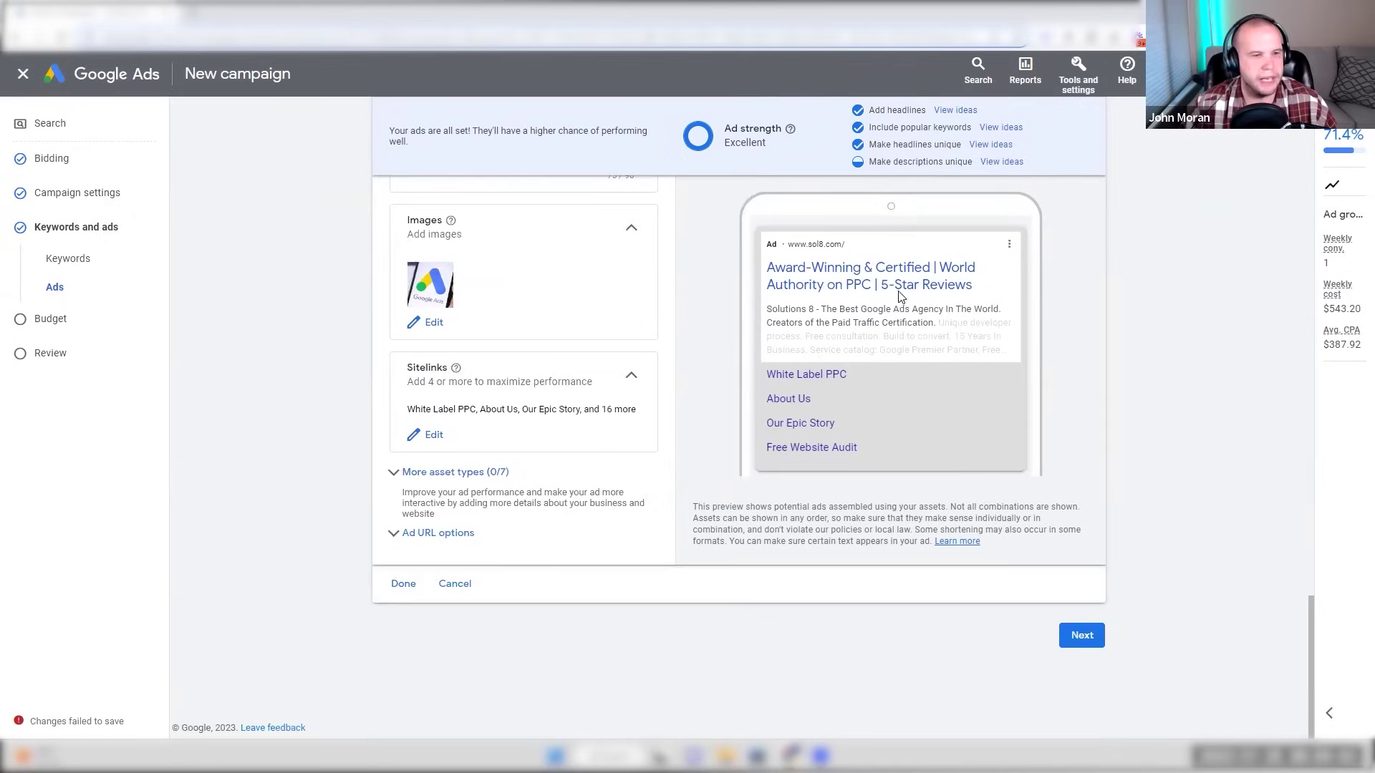
- Continue to the budget page, set a custom average daily budget of $5.00, and proceed to the campaign review
left_click(1081, 635)
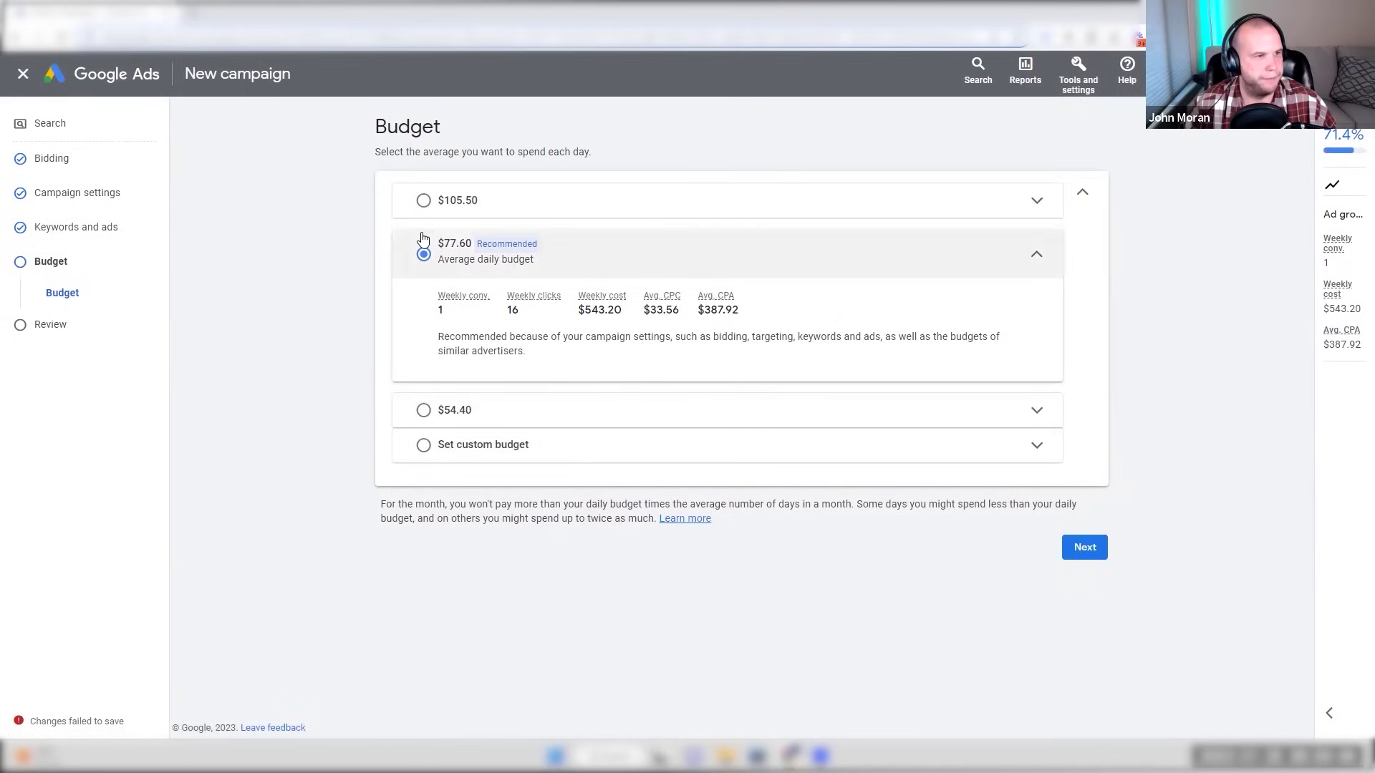
left_click(446, 445)
left_click(500, 386)
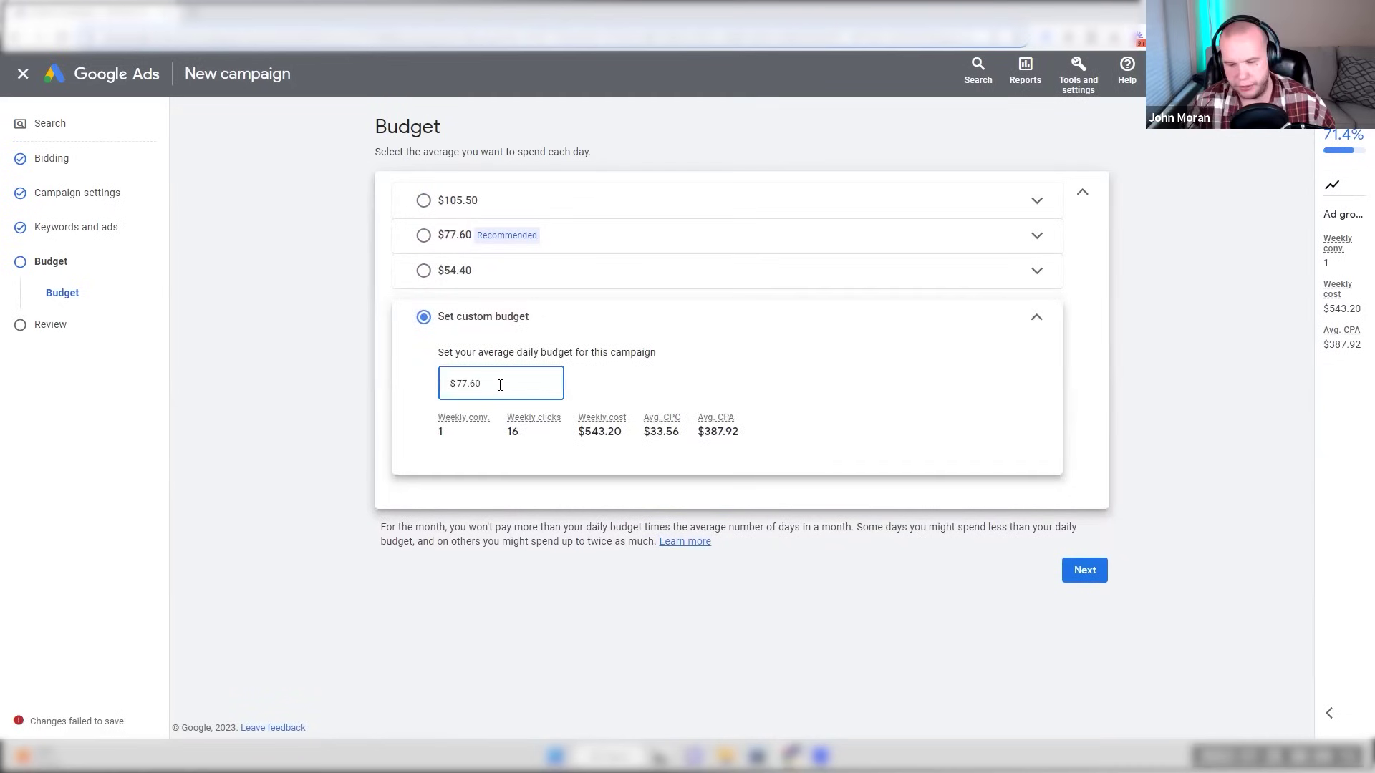
left_click_drag(503, 387, 391, 362)
type("5")
left_click(247, 587)
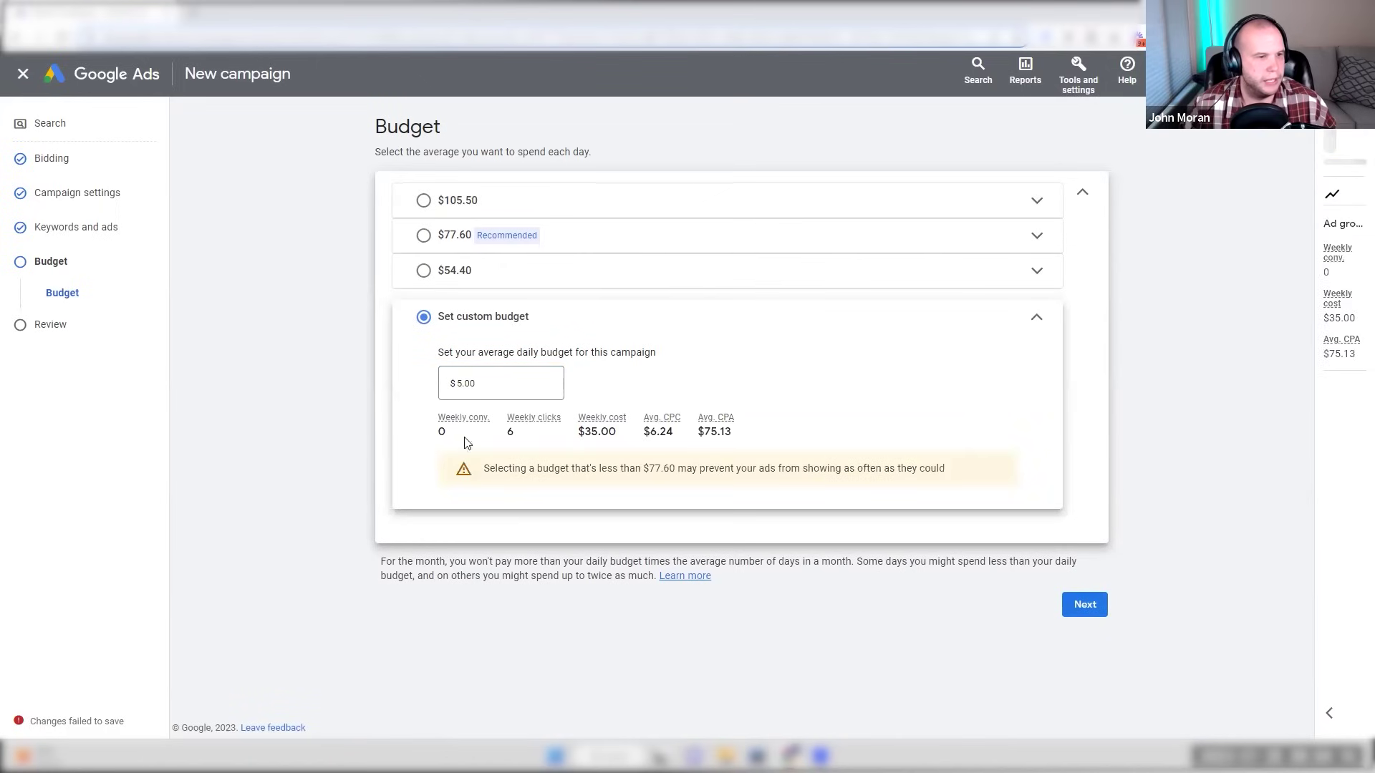
left_click_drag(643, 469, 948, 475)
left_click(1084, 604)
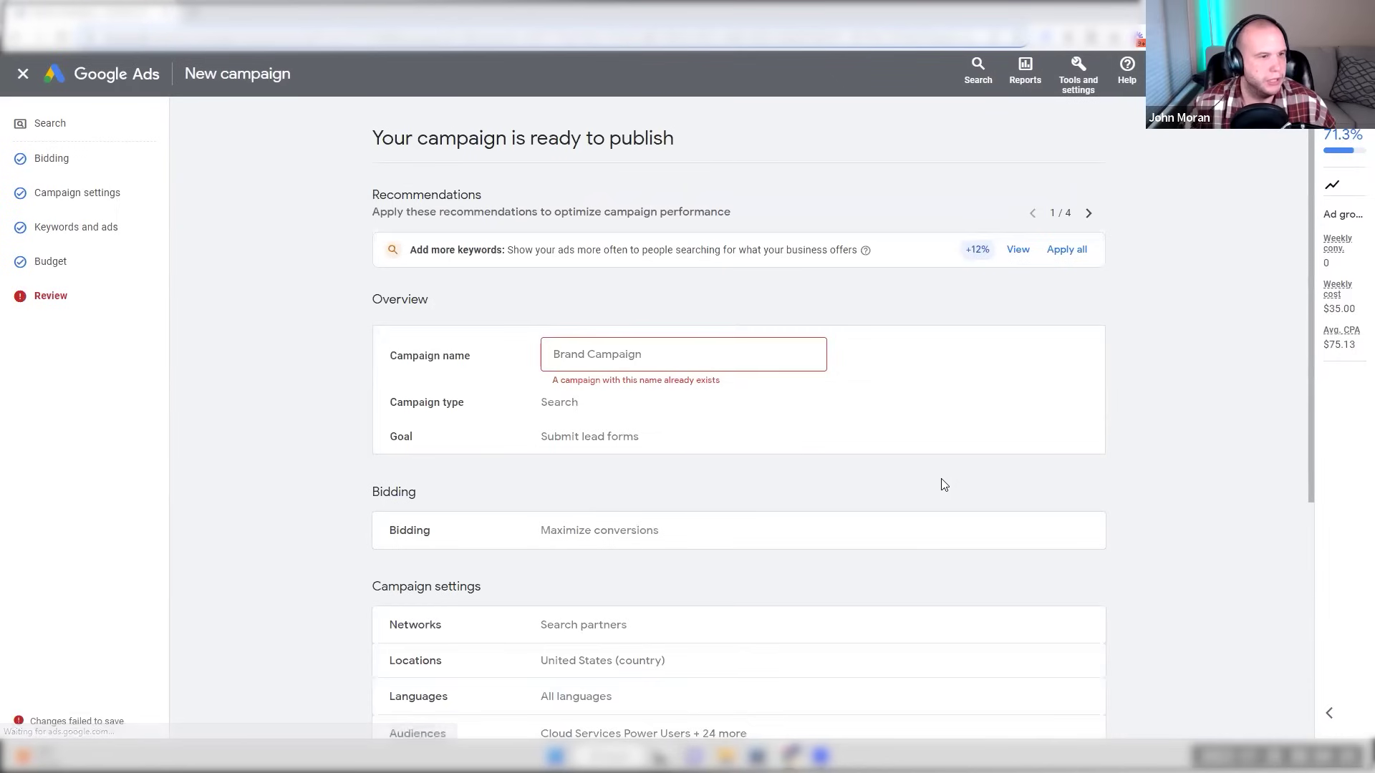
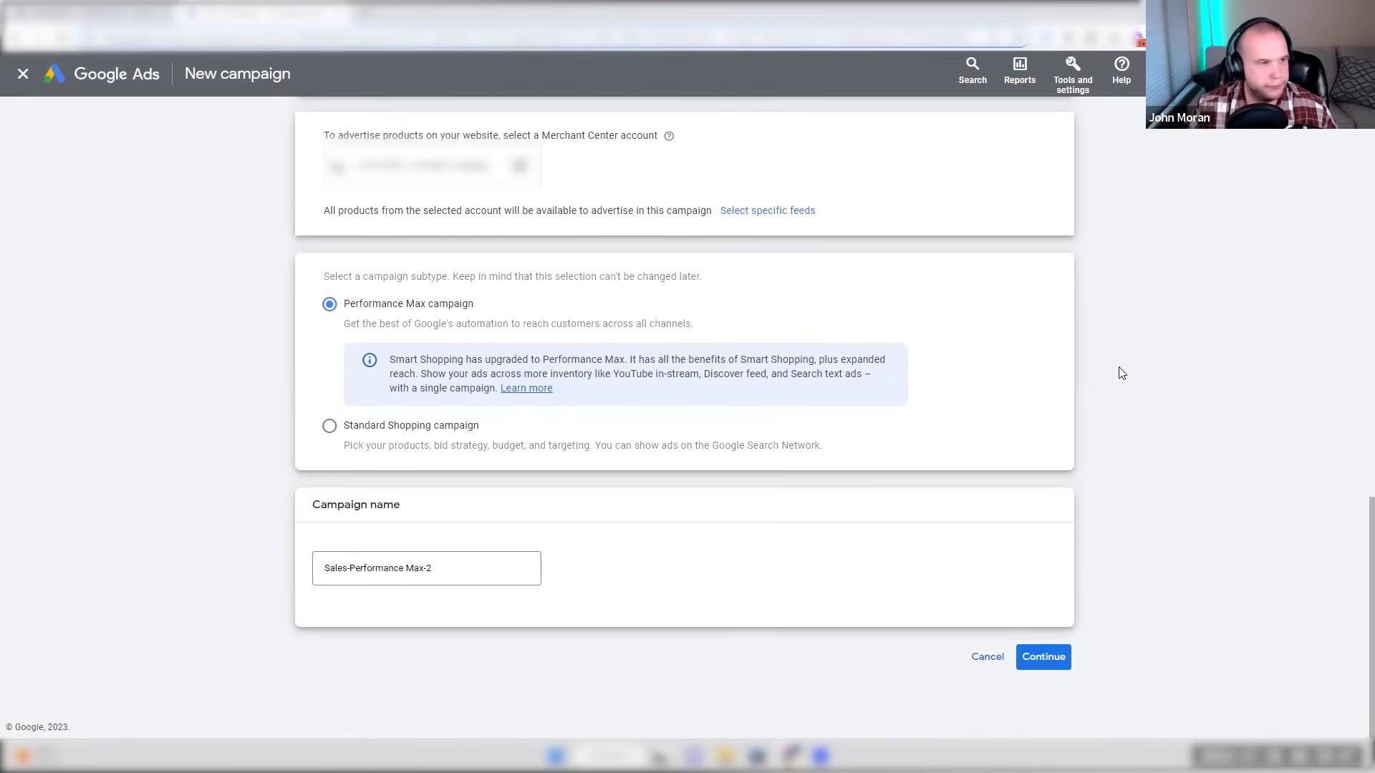
- Choose the Standard Shopping campaign subtype, continue to its settings and name the campaign Standard Shopping
left_click(351, 422)
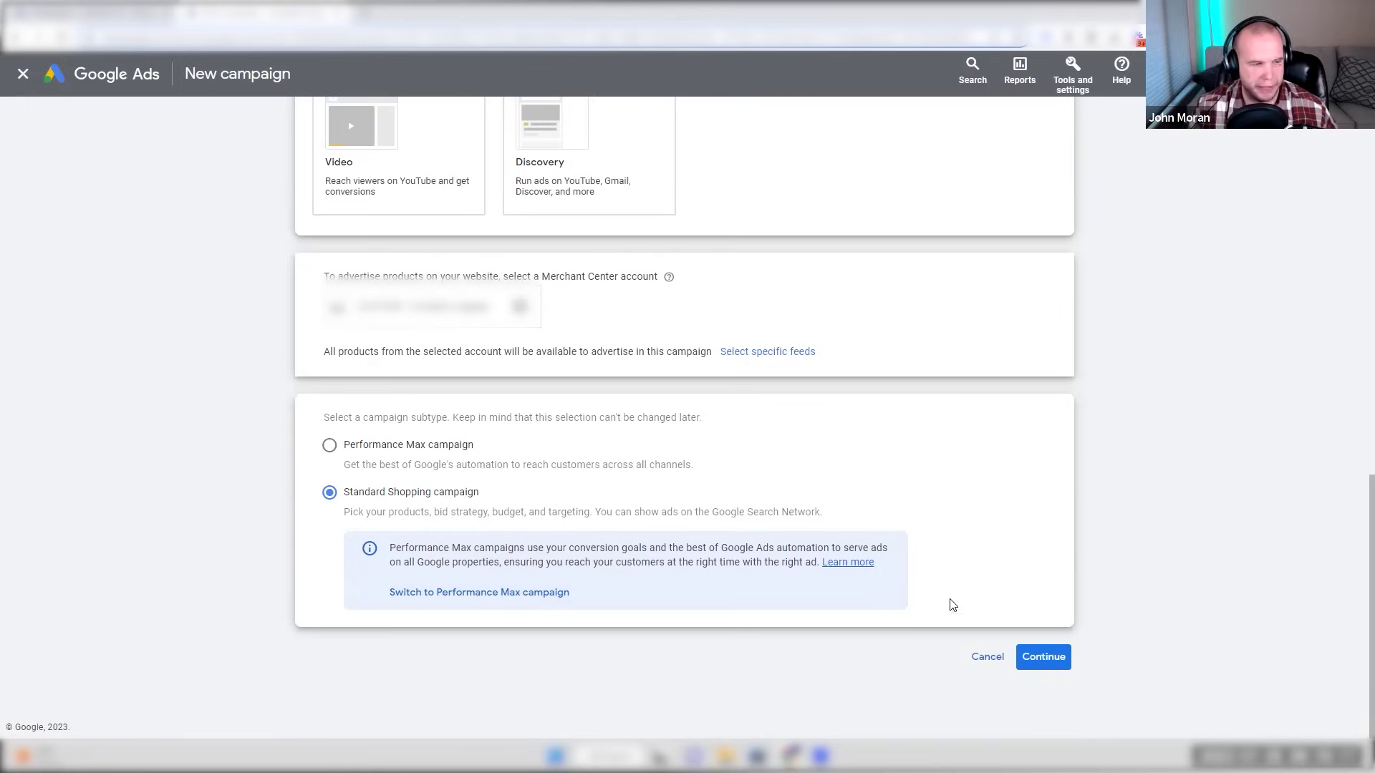
left_click(1044, 655)
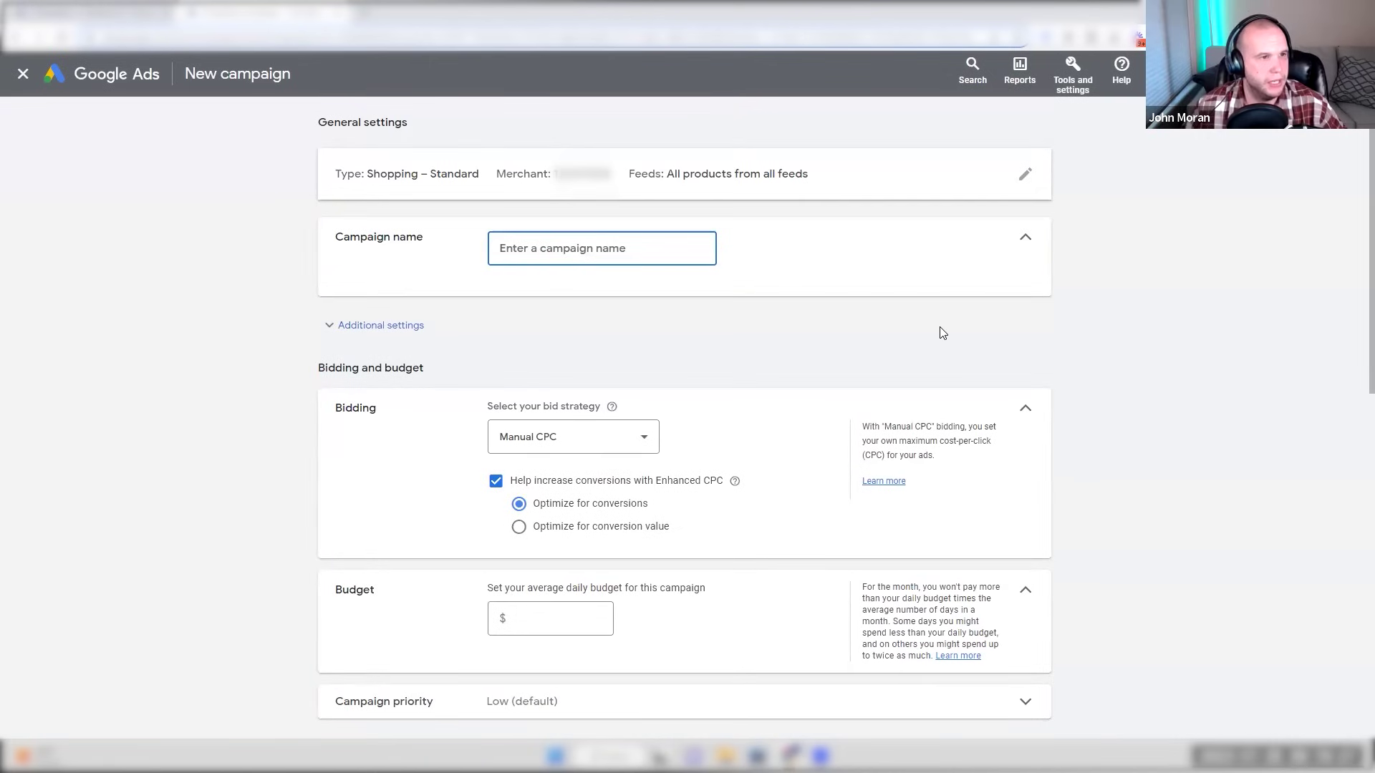
left_click(1025, 174)
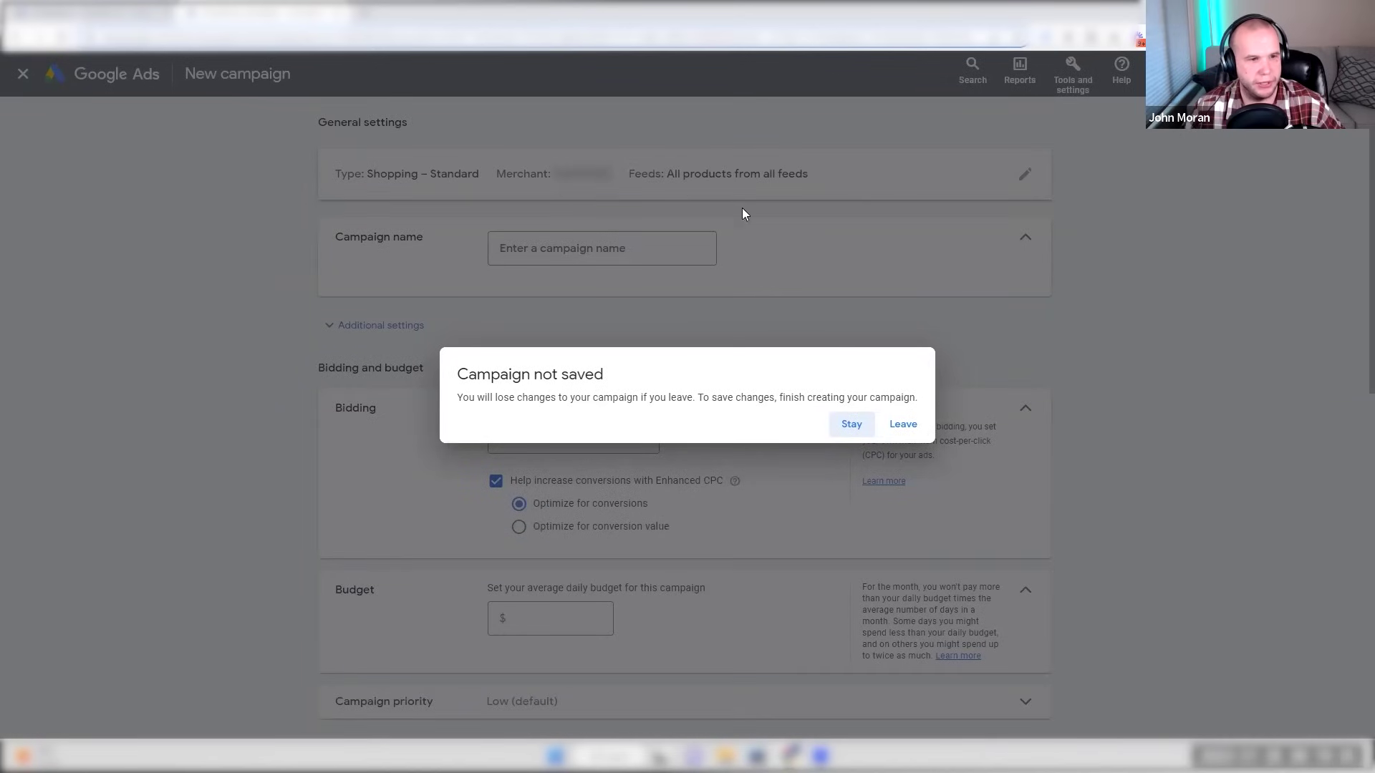
left_click(853, 425)
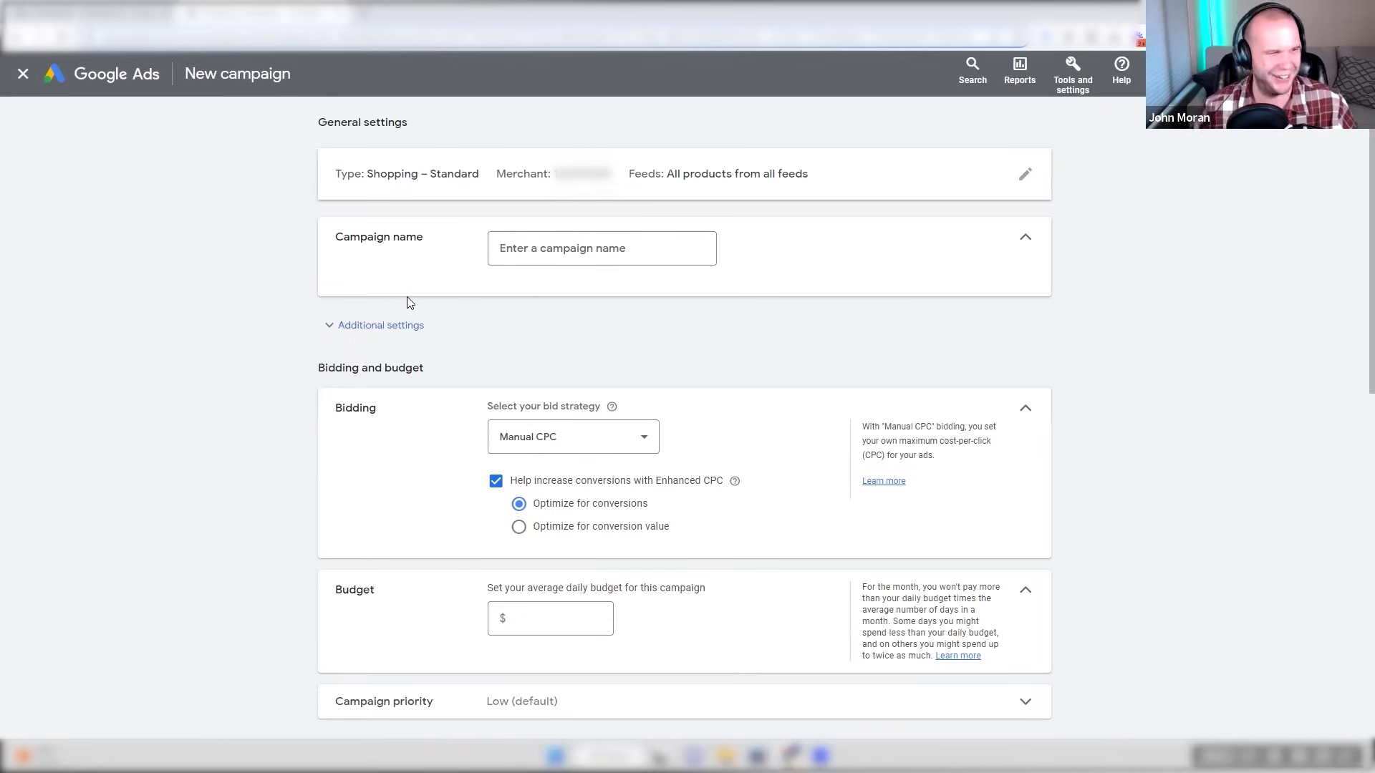
left_click(587, 253)
type("Standard Shopping")
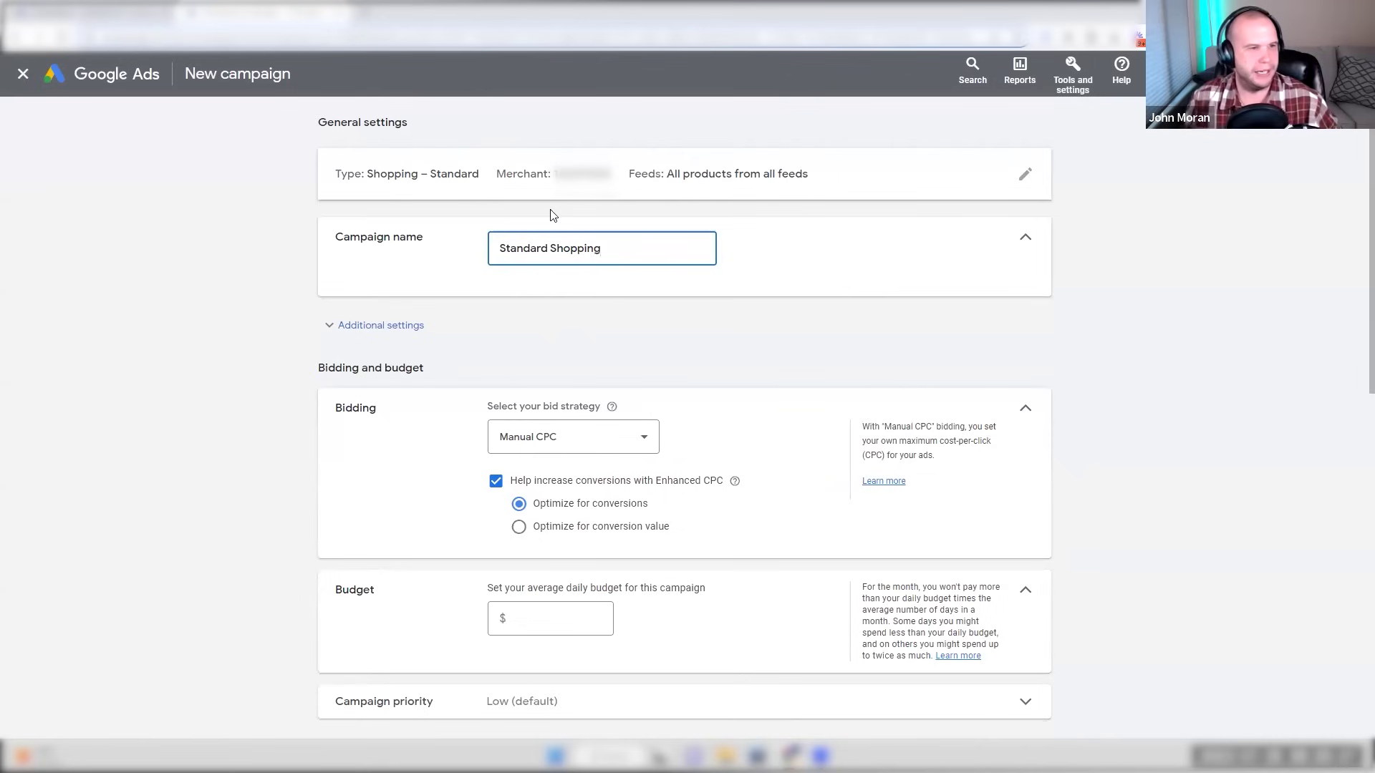
- Set the inventory filter to advertise only products matching all requirements, choose Item ID as the attribute and browse its values
left_click(371, 325)
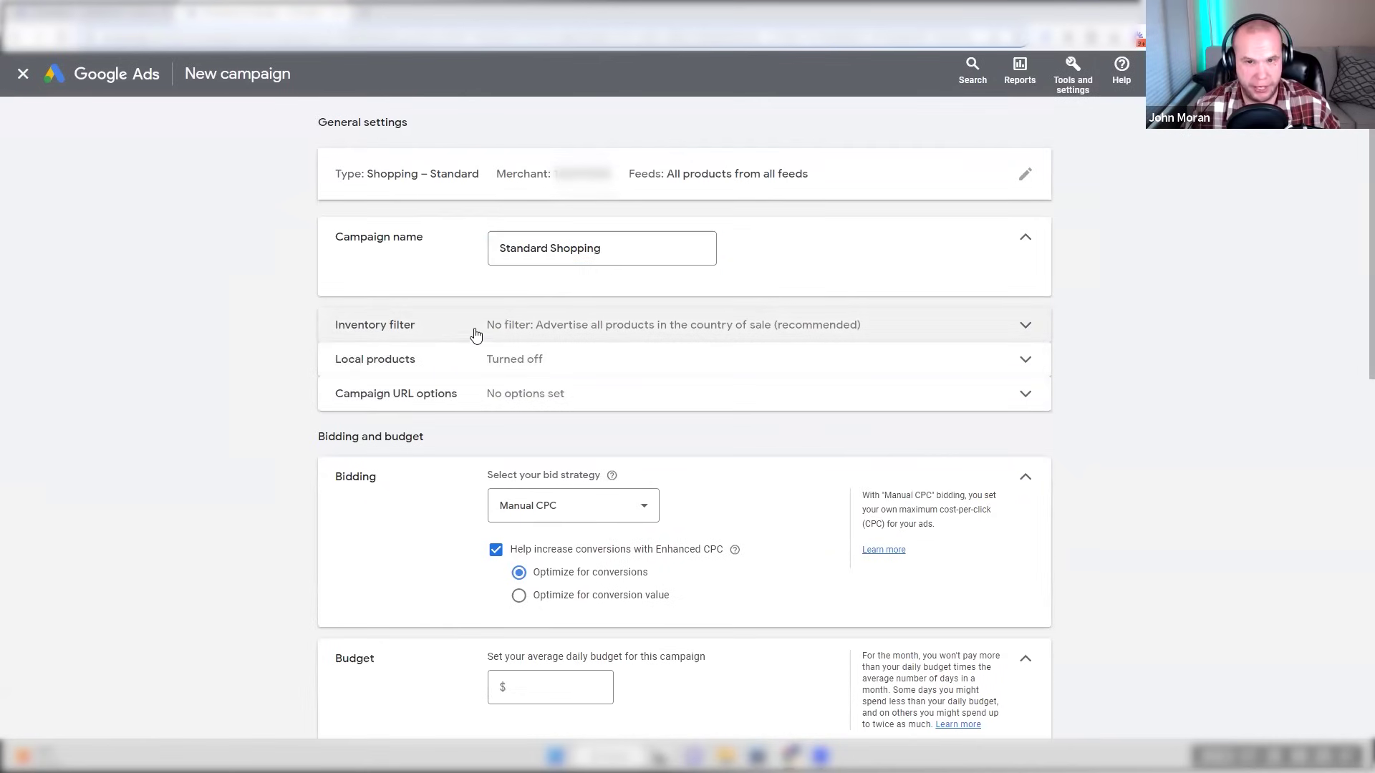
left_click(629, 333)
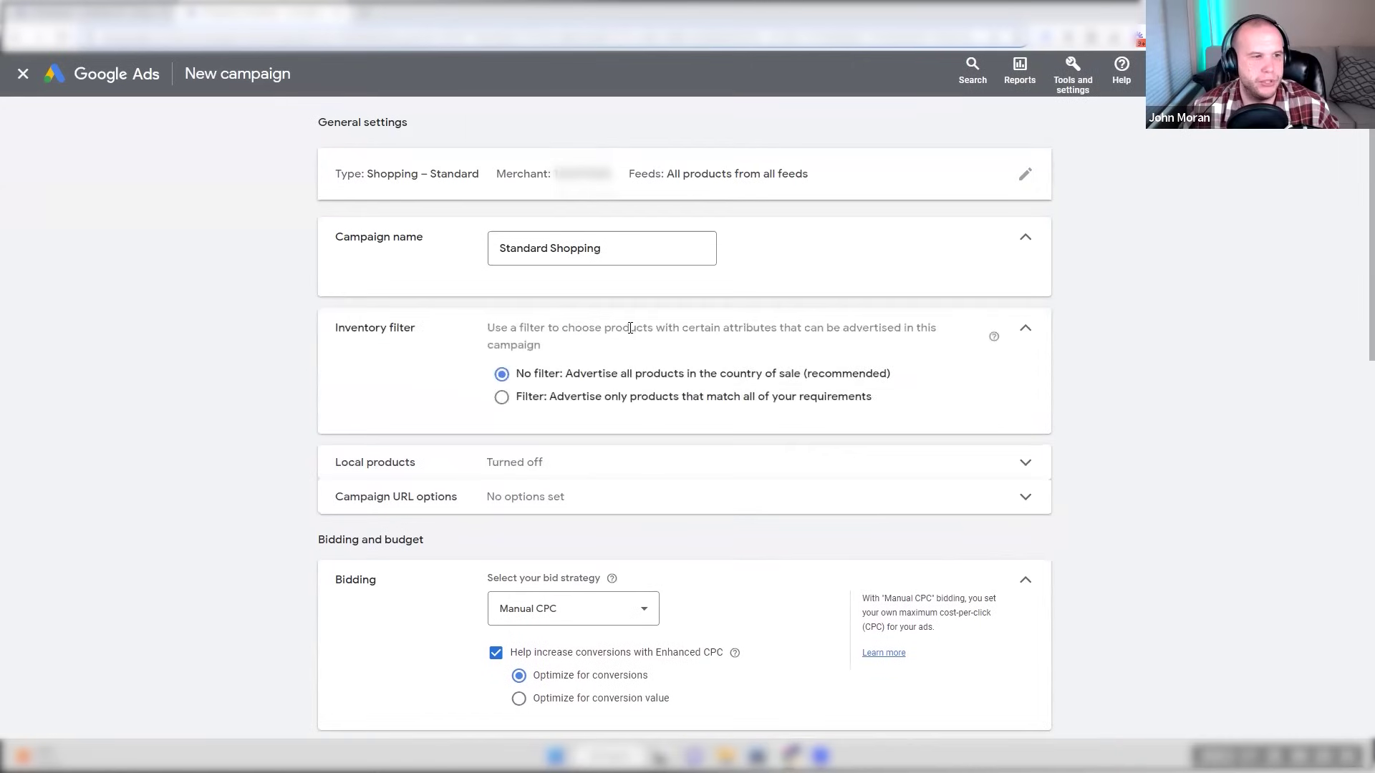
left_click(605, 402)
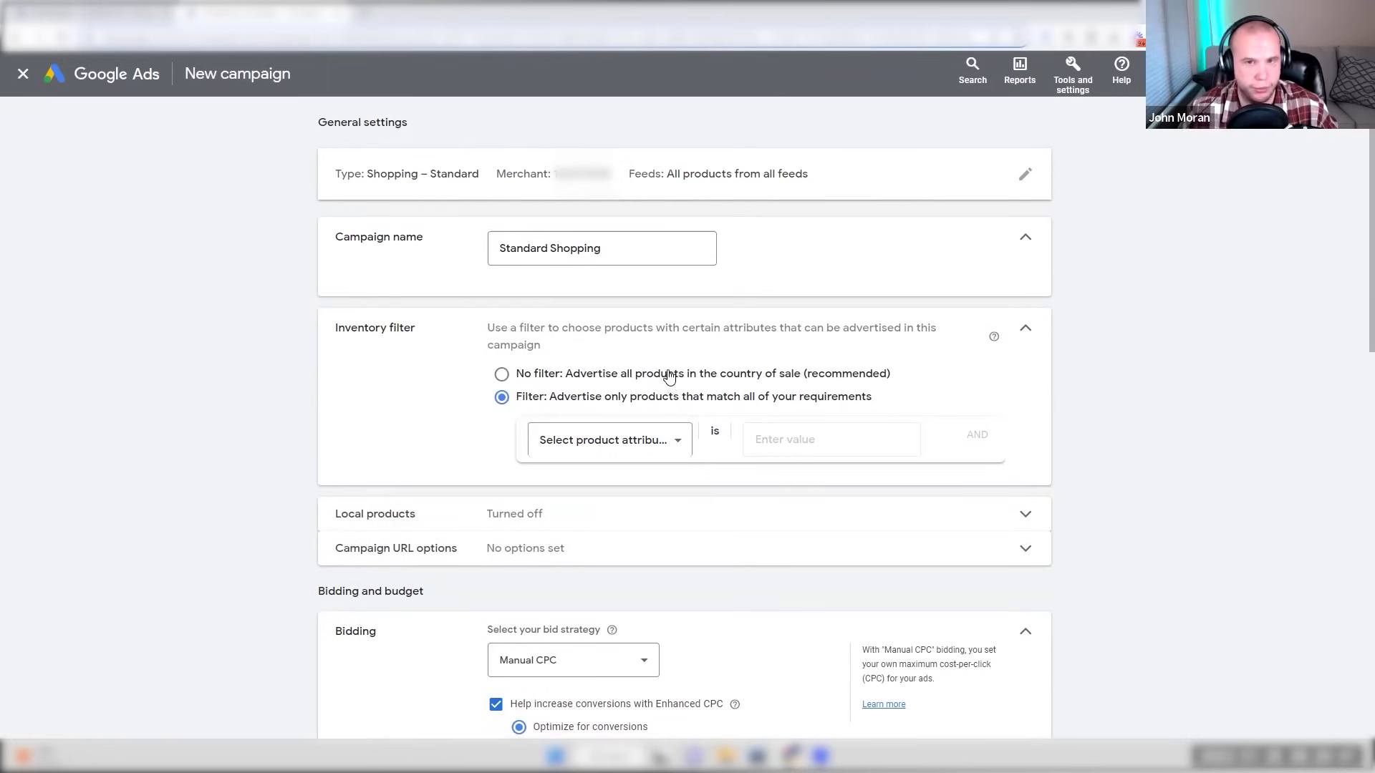
left_click(575, 440)
left_click(575, 527)
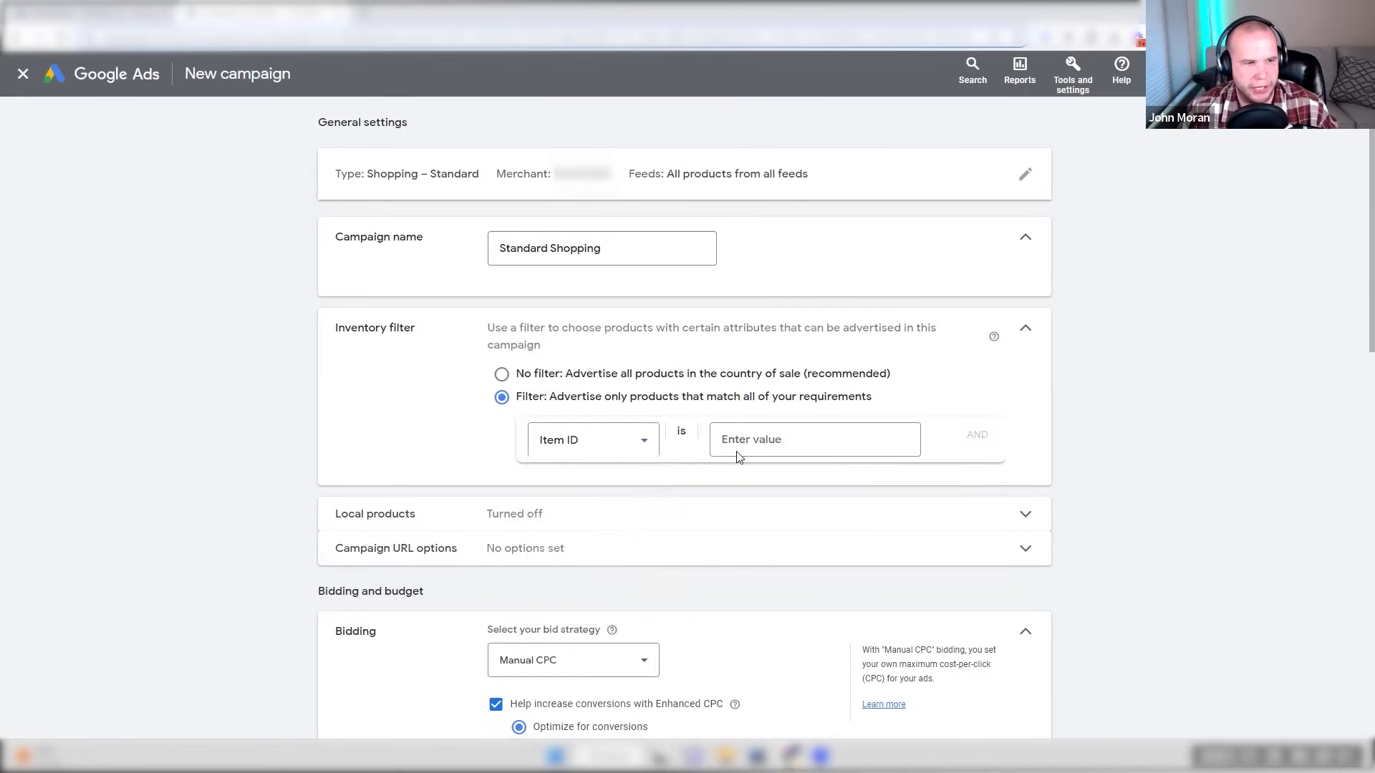
left_click(818, 451)
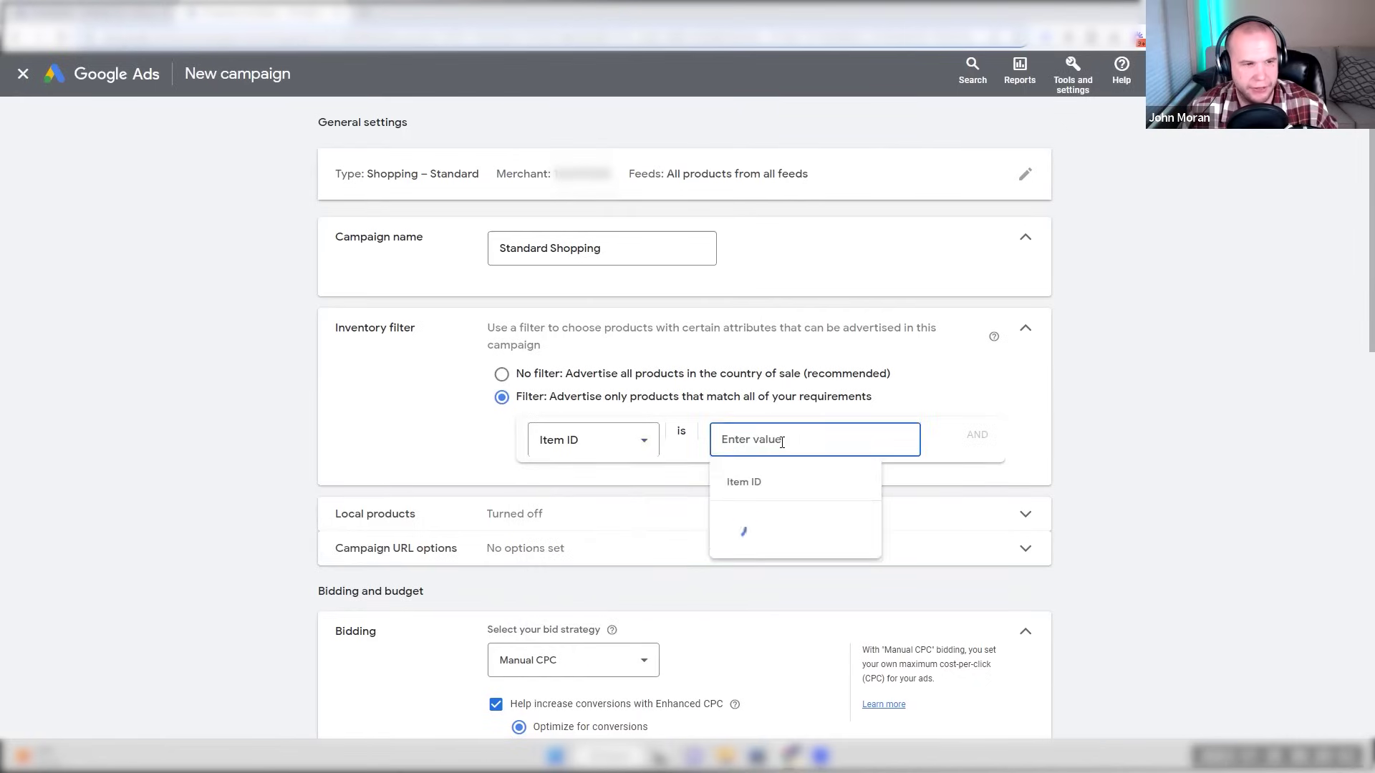
scroll(828, 516, "down", 2)
scroll(827, 516, "down", 4)
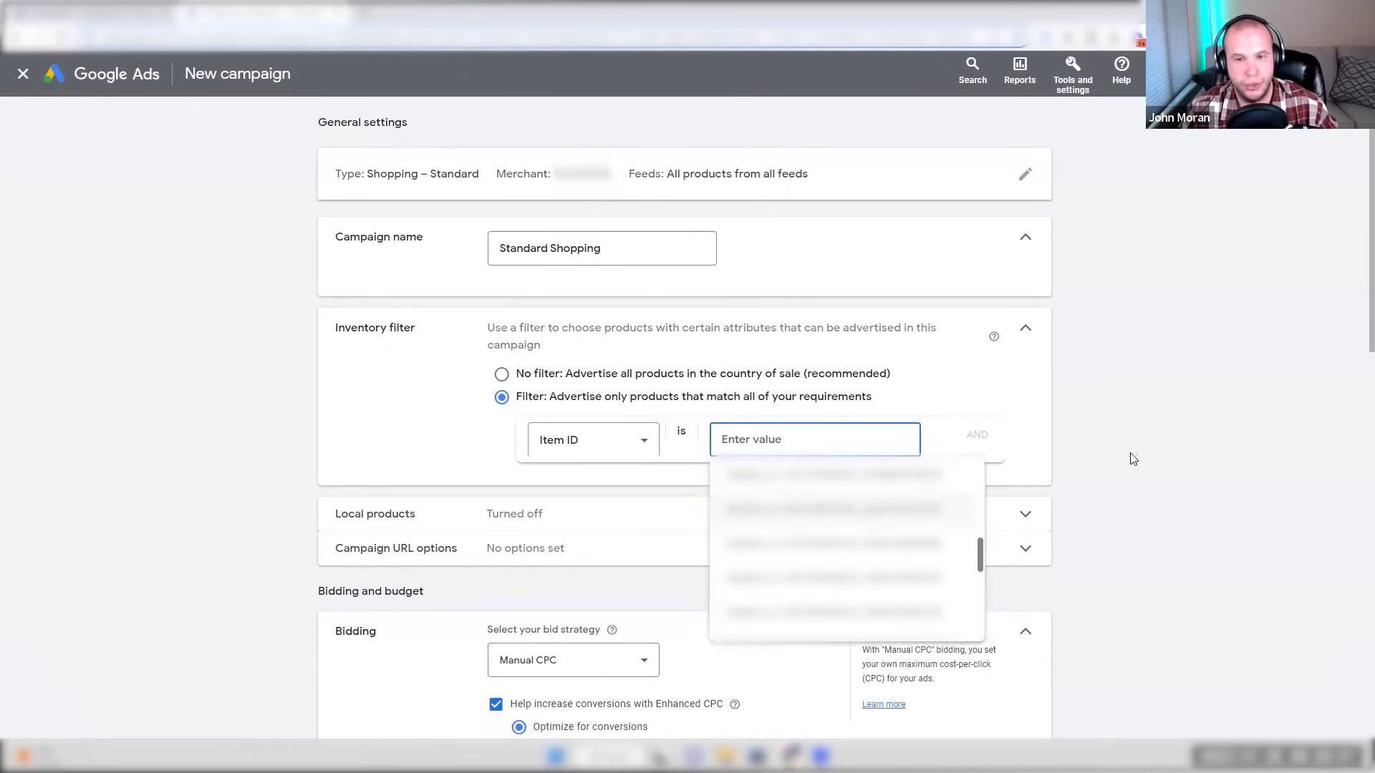
left_click(1025, 330)
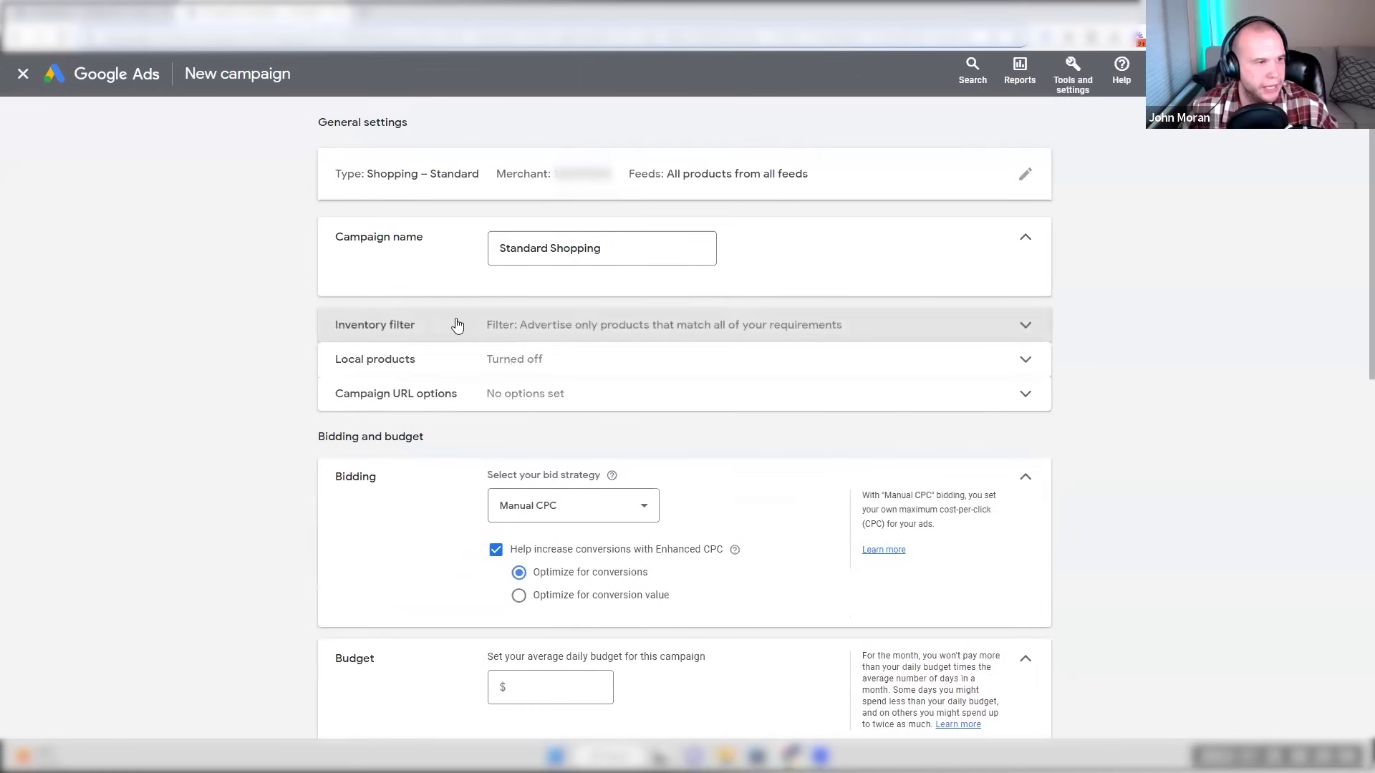
- Review the local products setting and the campaign URL options
left_click(525, 364)
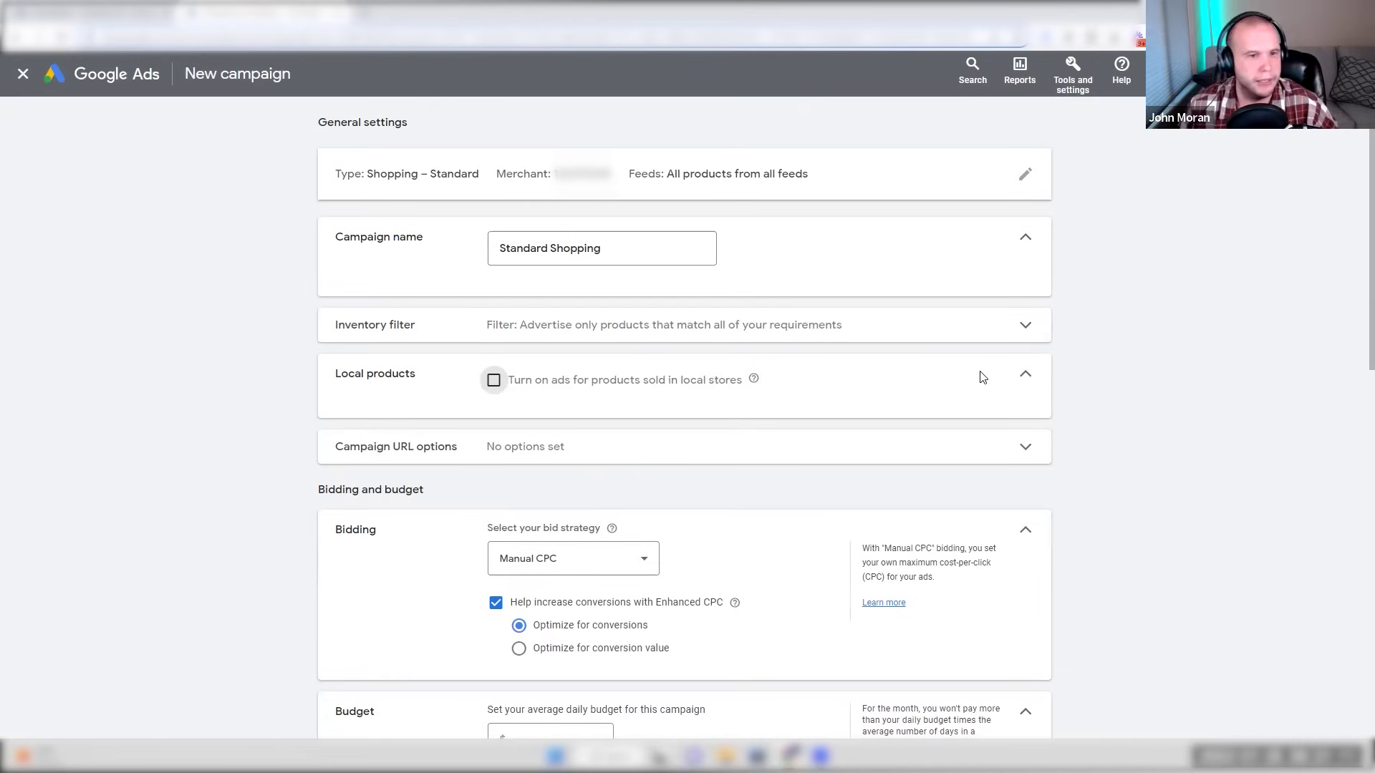
left_click(1026, 375)
left_click(466, 402)
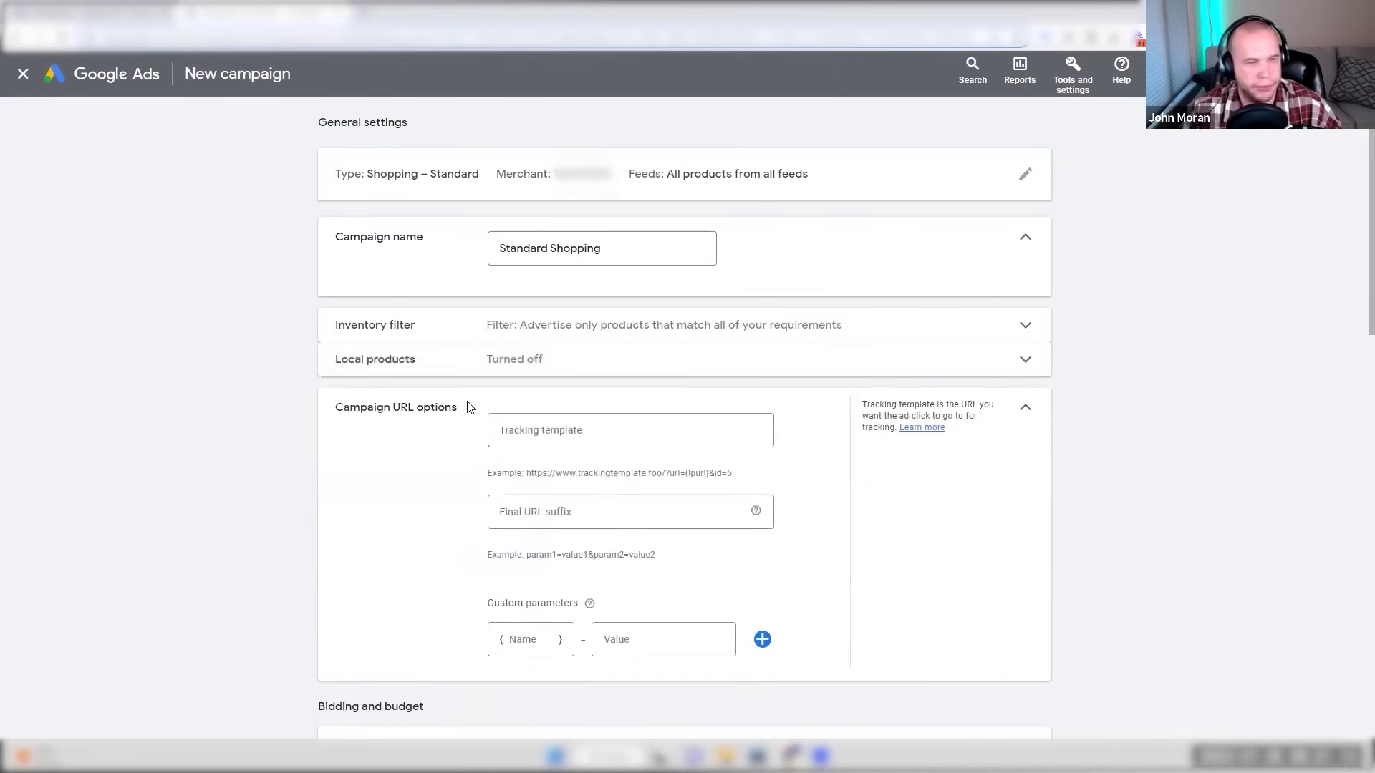
left_click(1026, 408)
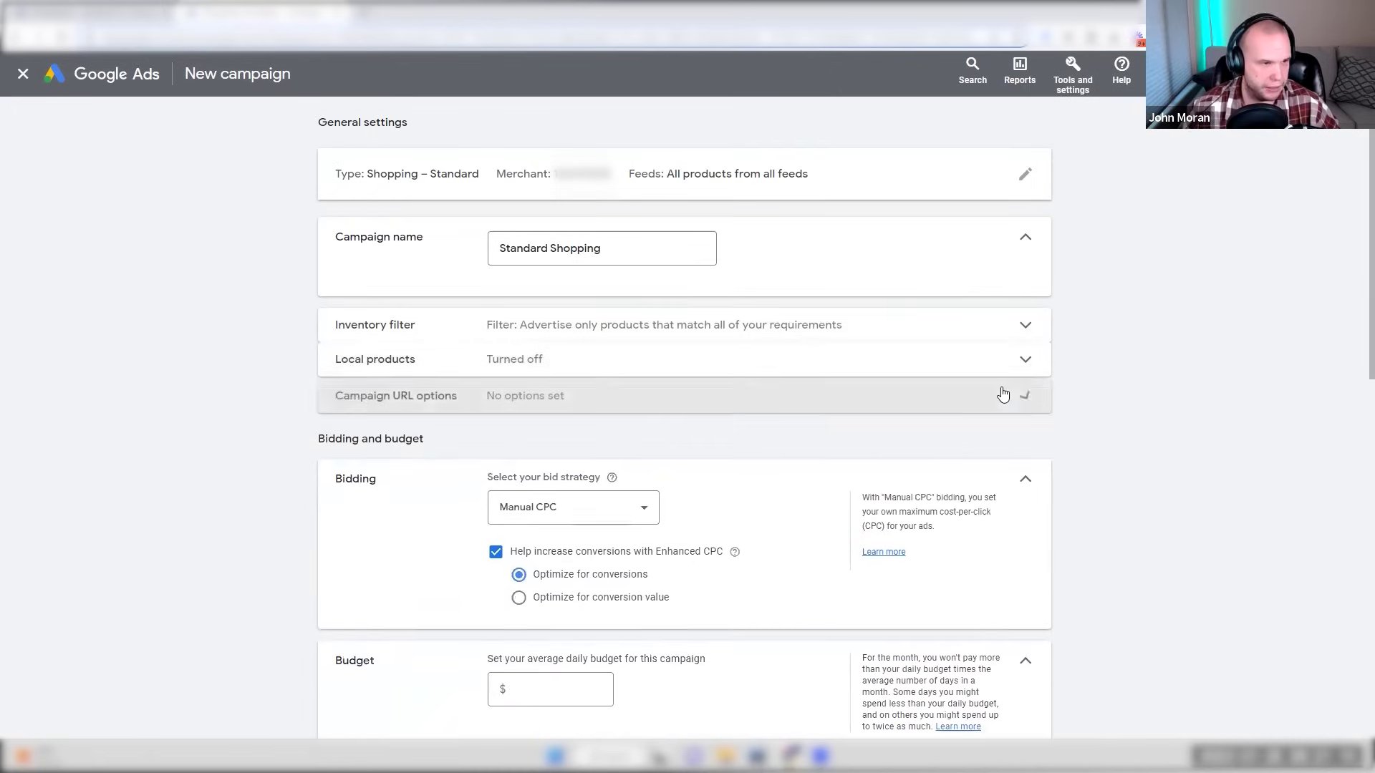
- Set the bid strategy to Target ROAS with a target of 30%
scroll(805, 338, "down", 3)
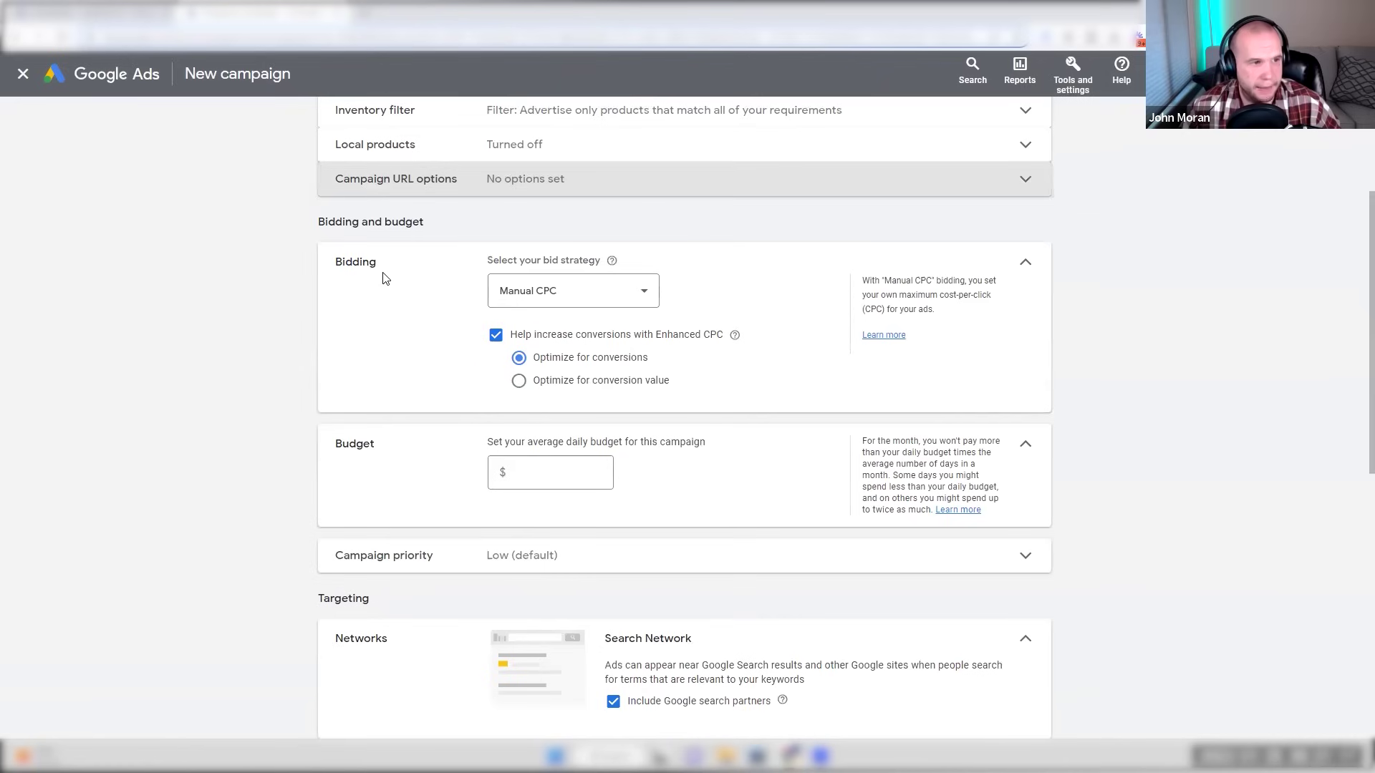
left_click(552, 292)
left_click(544, 328)
type("30")
left_click(232, 324)
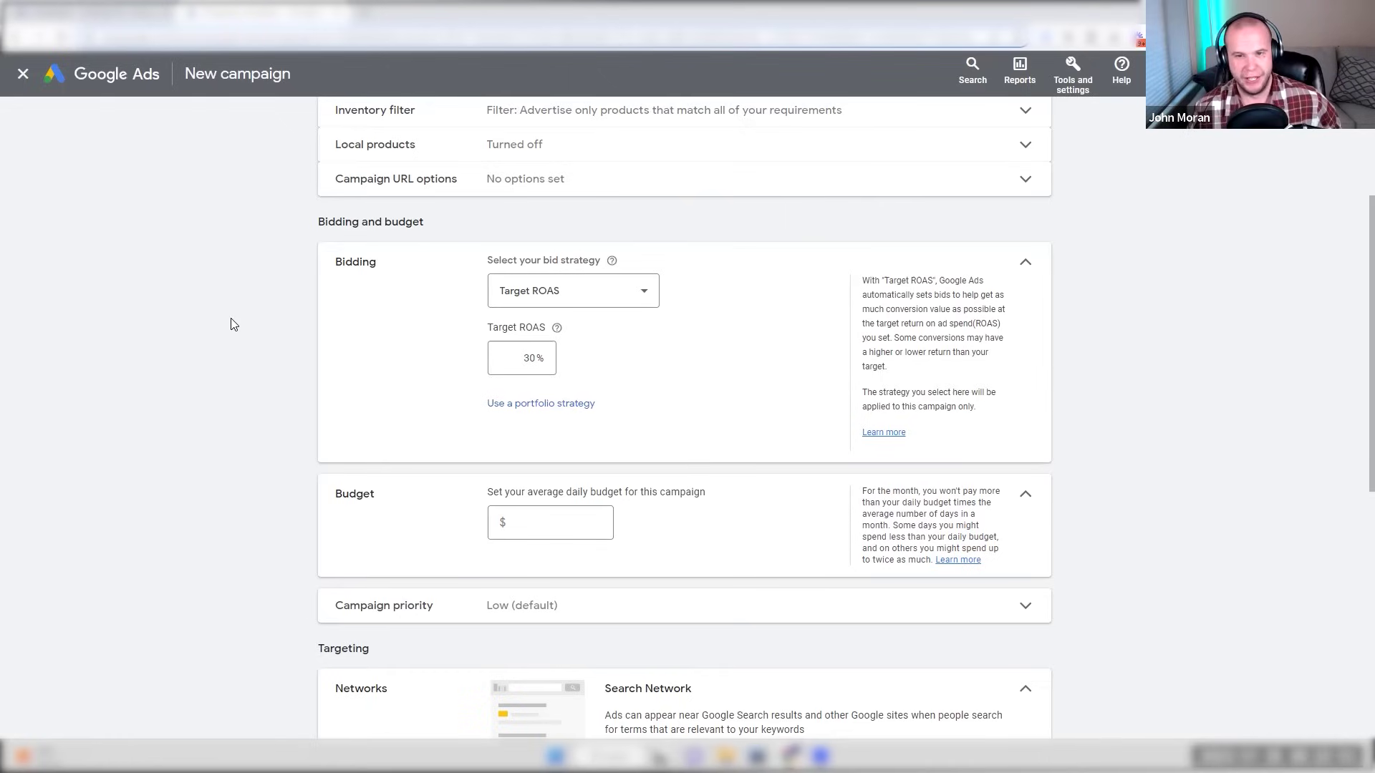
left_click(514, 358)
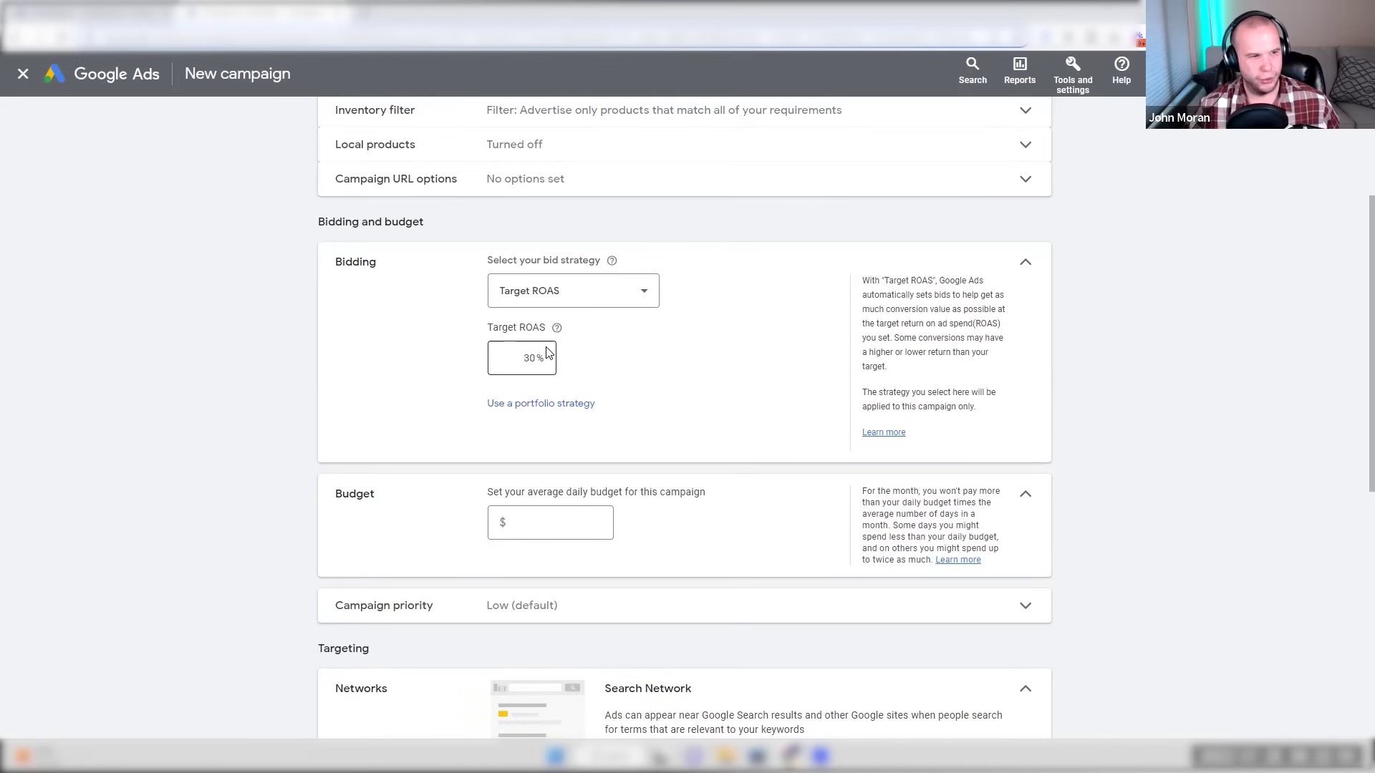
double_click(507, 361)
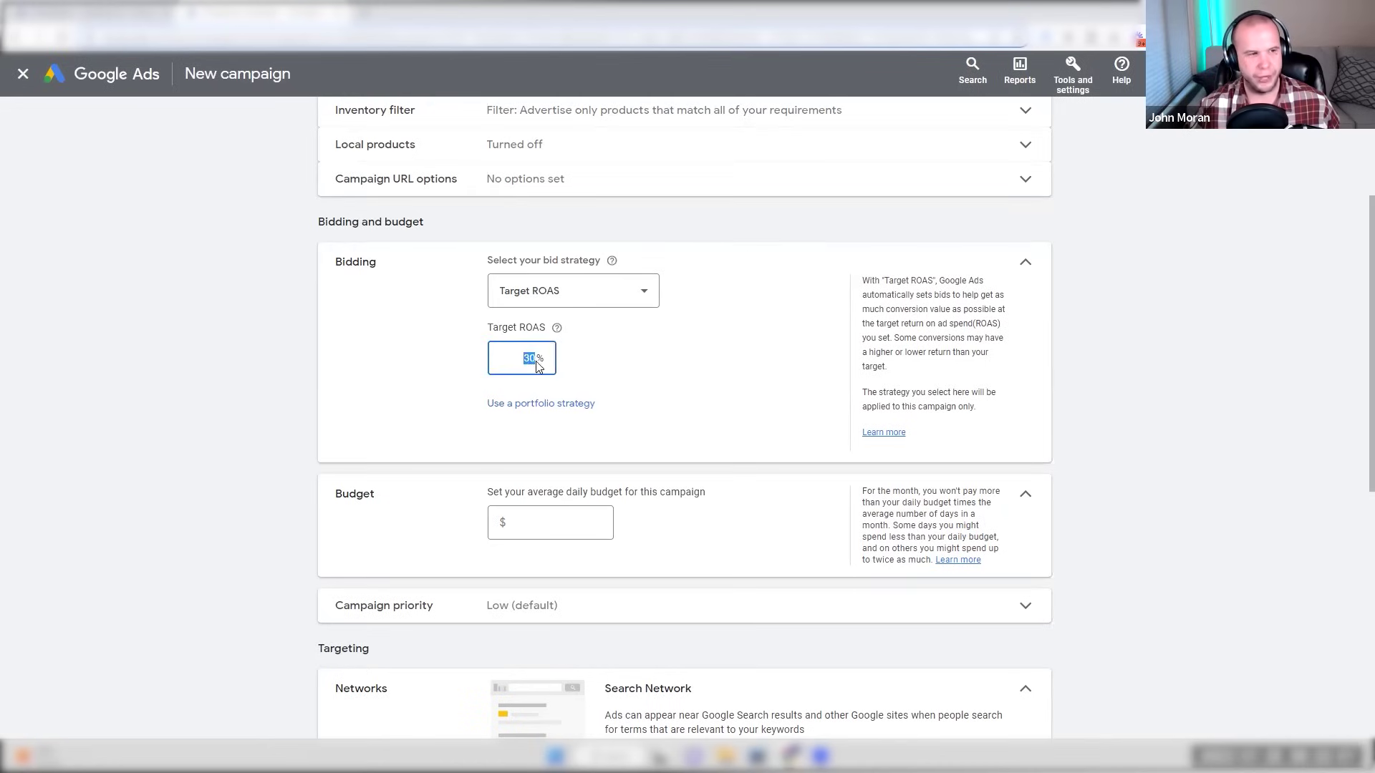
left_click(661, 368)
left_click(525, 358)
double_click(529, 358)
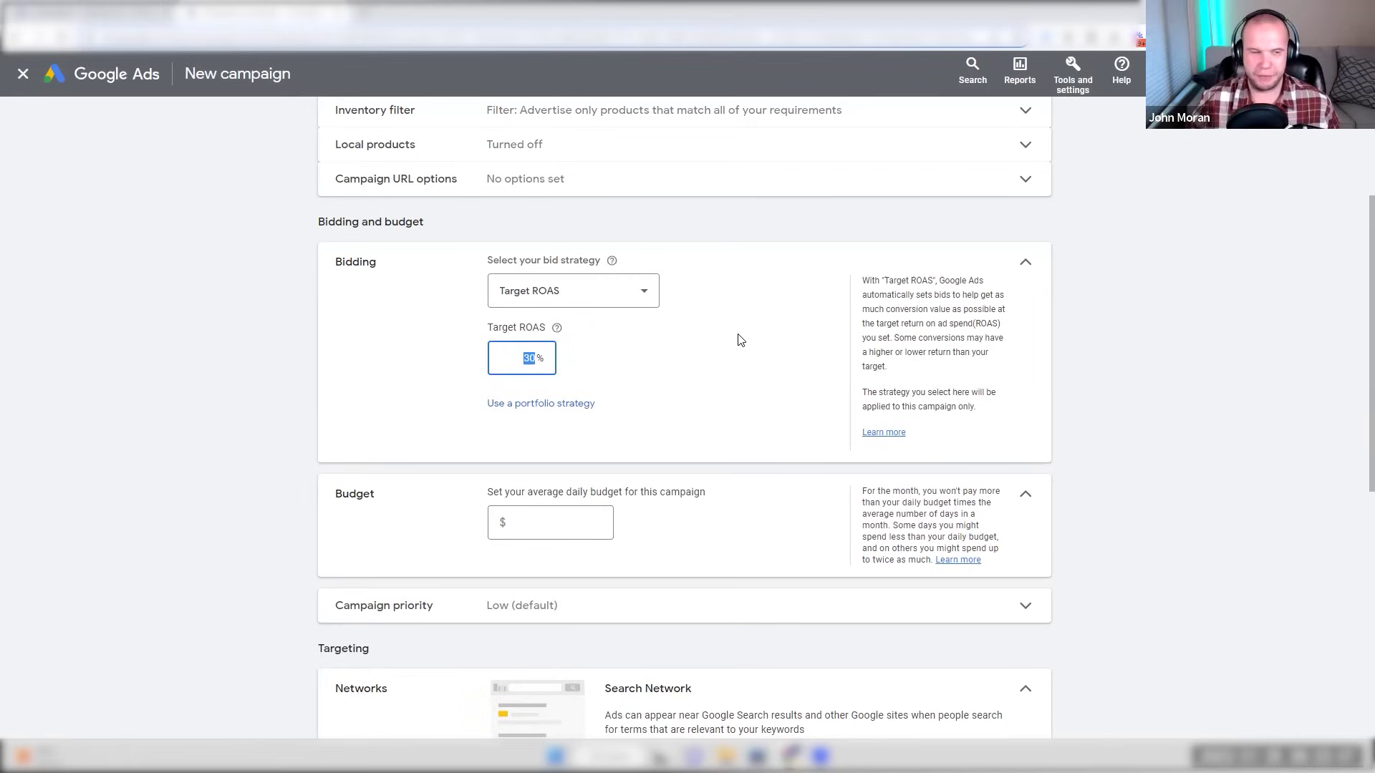
- Collapse the bidding settings and set the campaign's average daily budget to $100.00
left_click(998, 267)
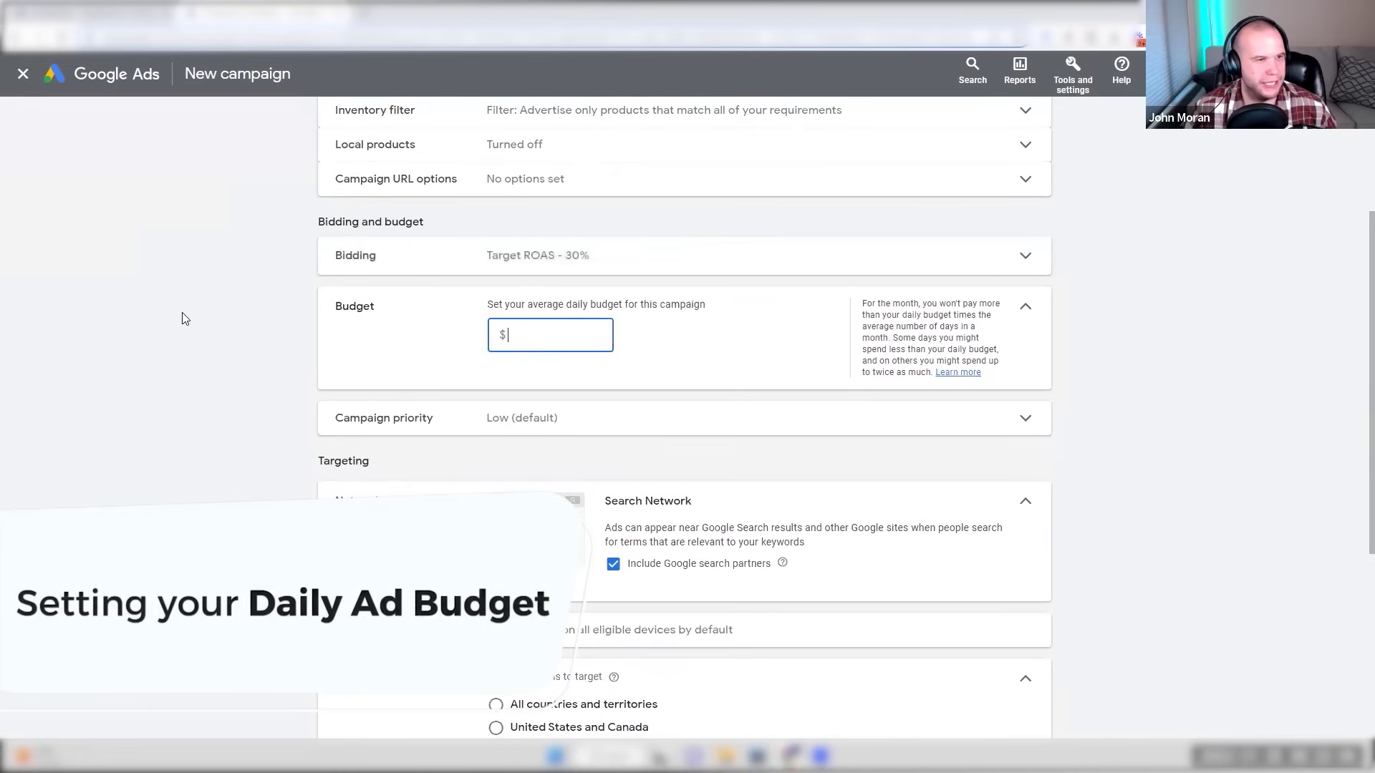
type("100")
left_click(177, 324)
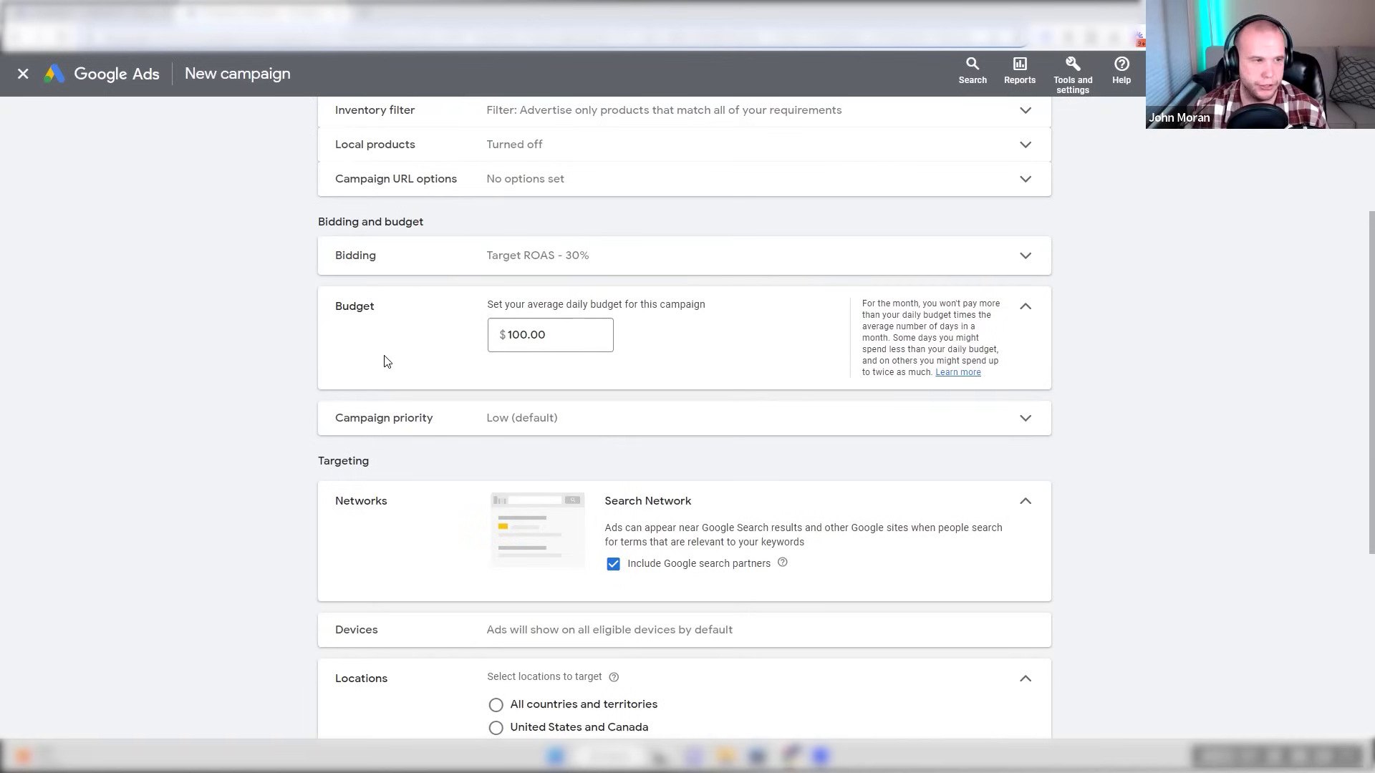
- Review the campaign priority options and exclude Google search partners from the campaign's networks
scroll(393, 330, "down", 1)
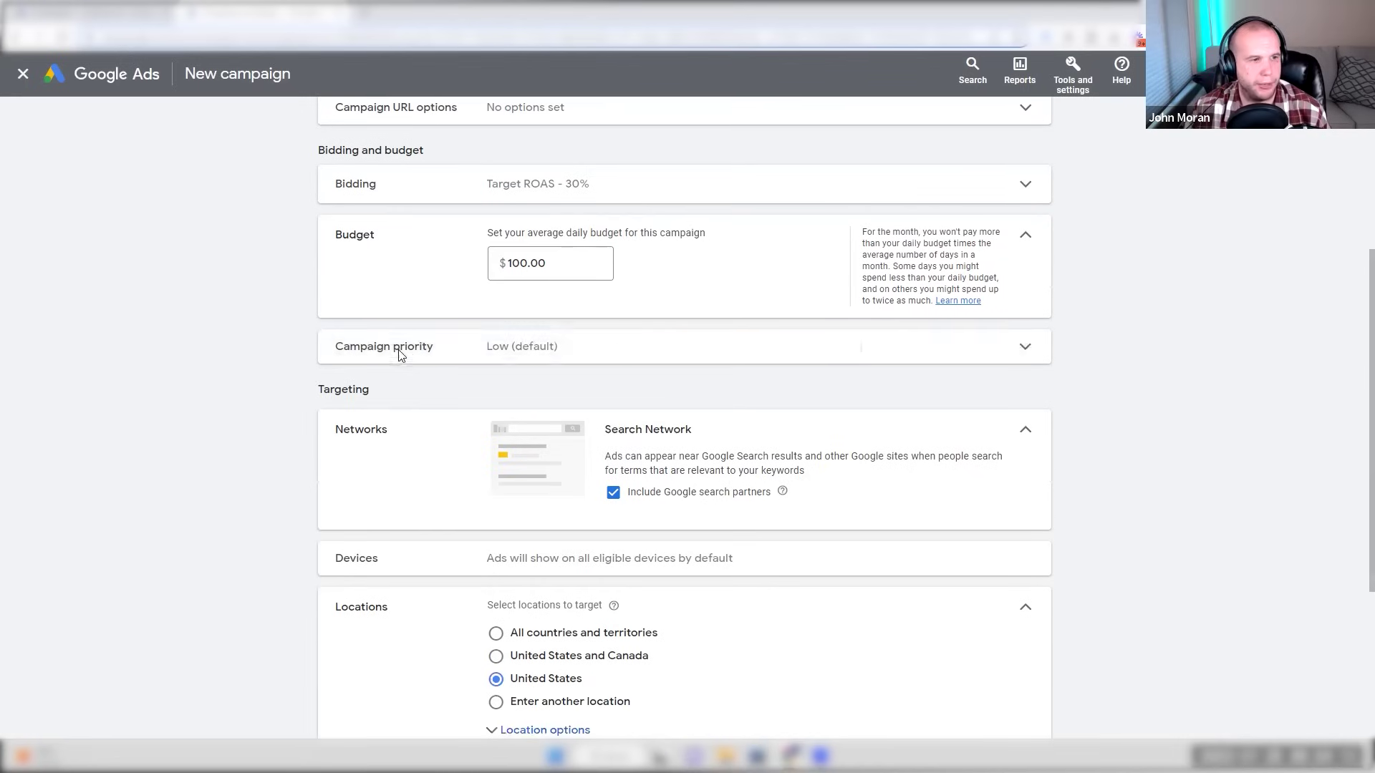
left_click(399, 354)
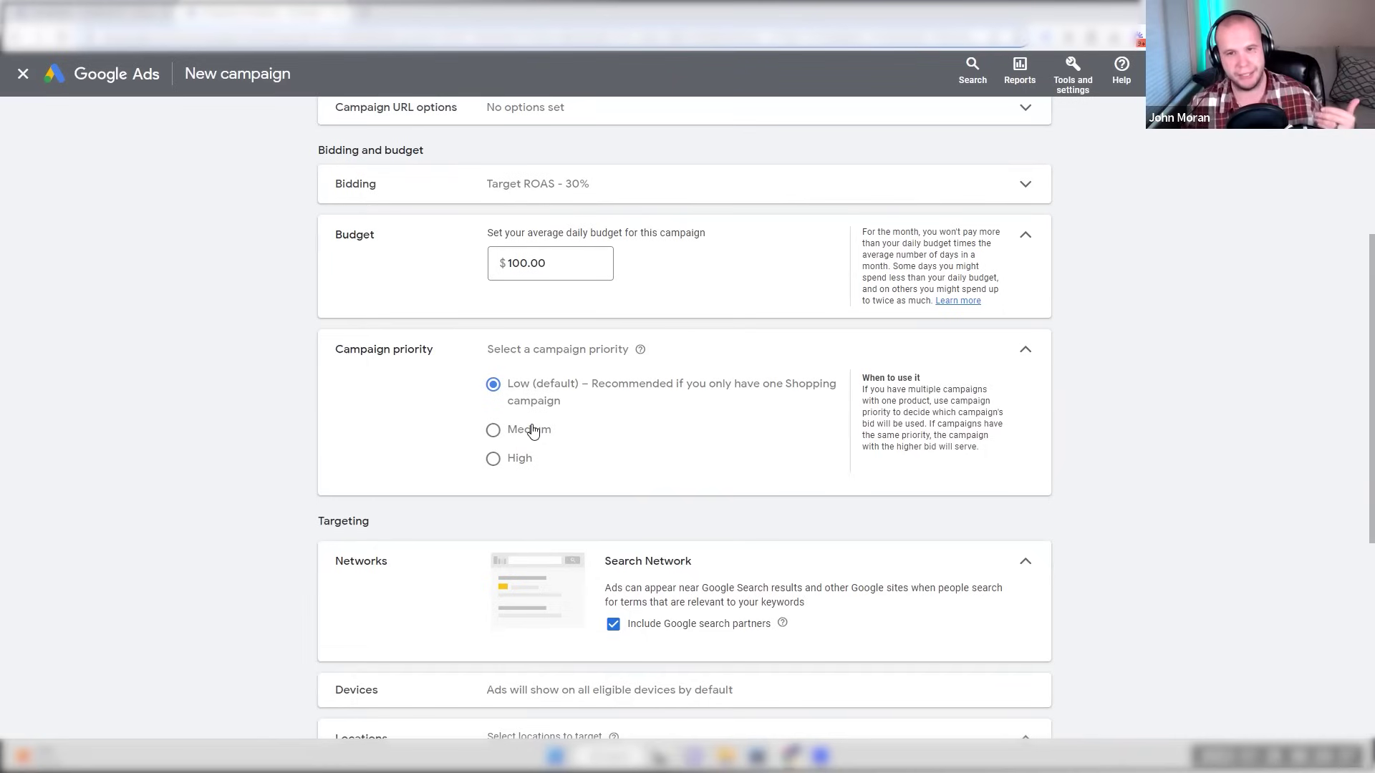
left_click(1025, 350)
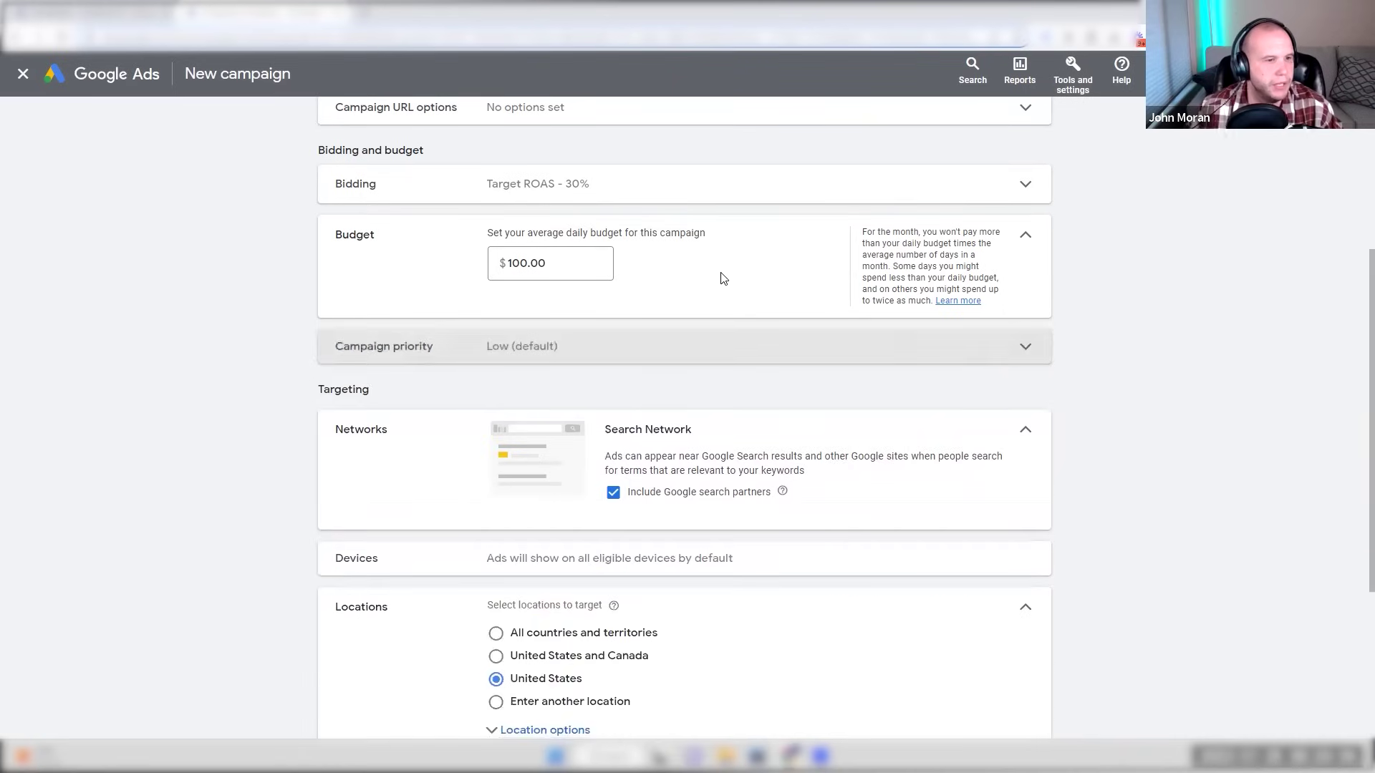
scroll(724, 277, "down", 2)
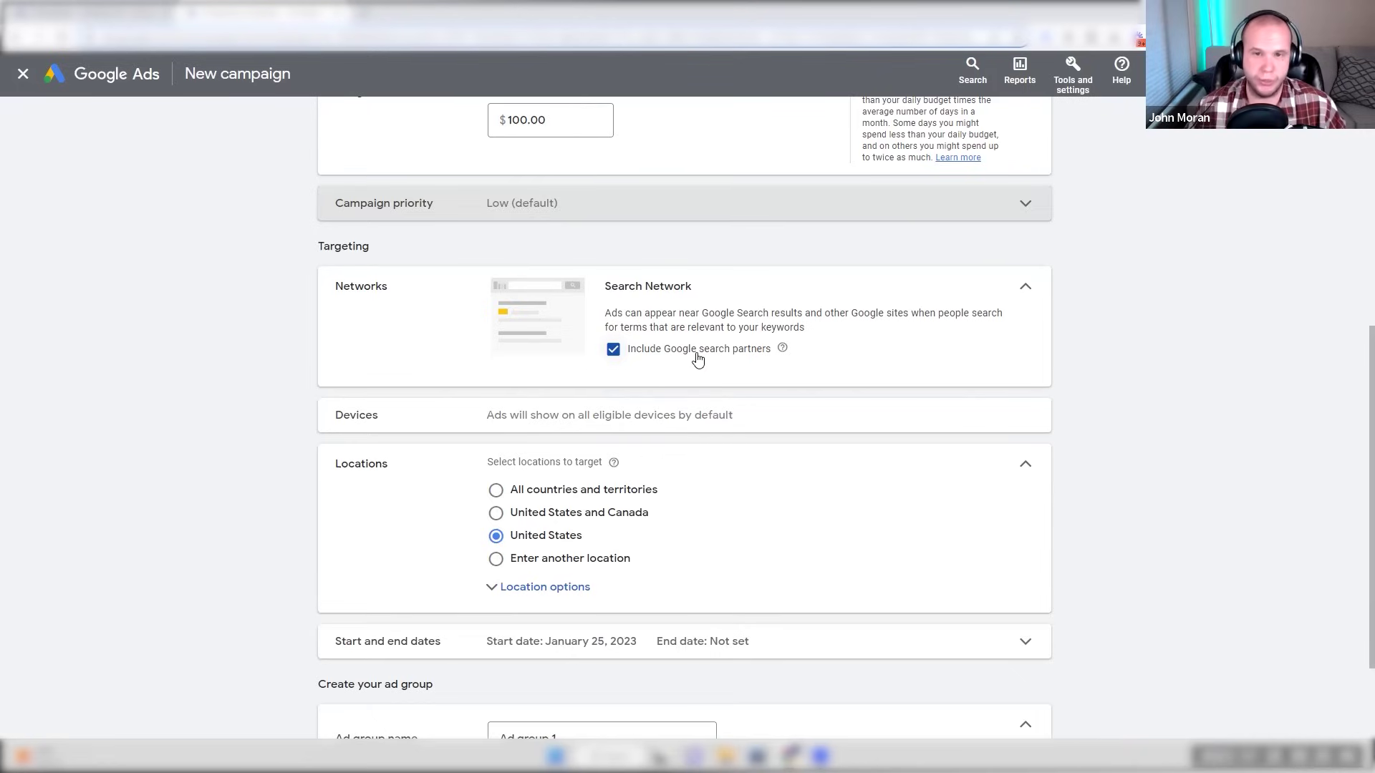
left_click(695, 358)
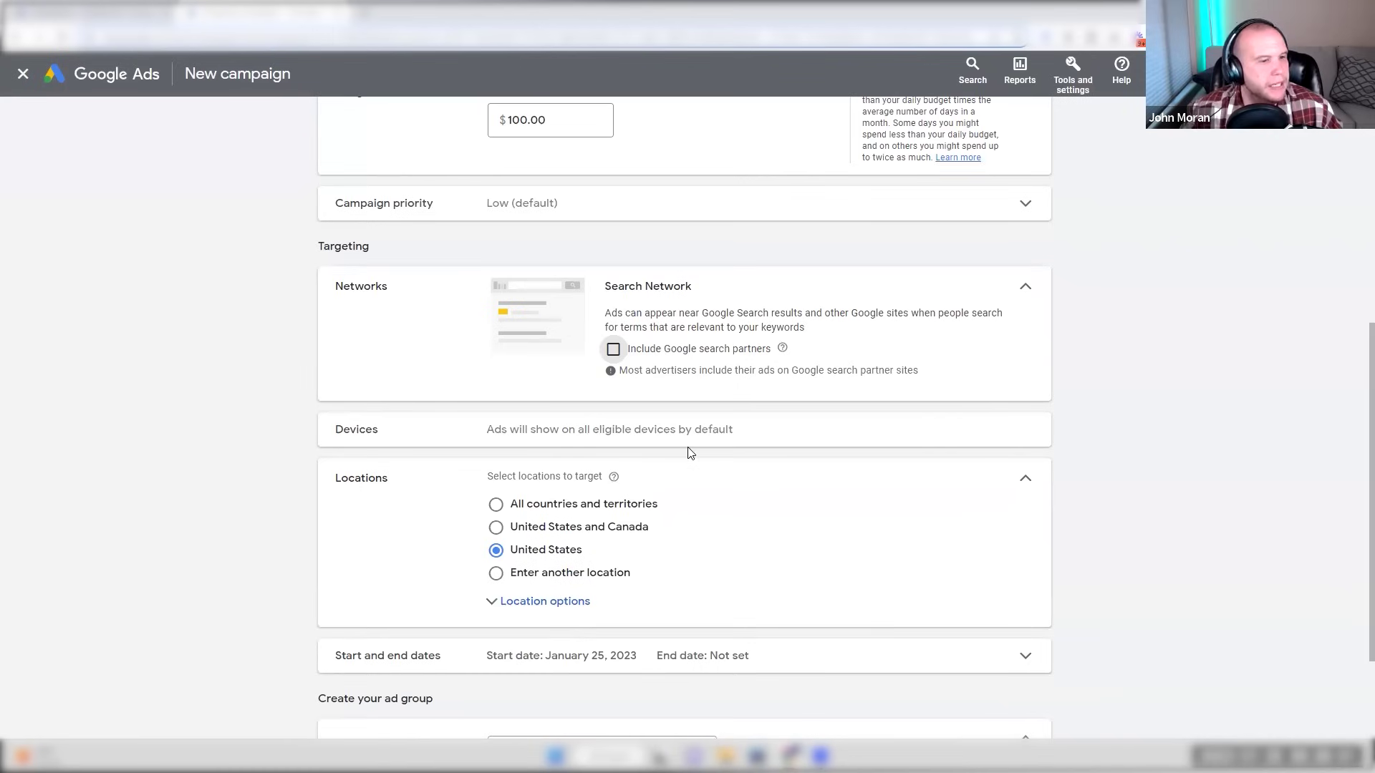
- Read the targeting note on which devices the ads will show on
scroll(688, 452, "down", 1)
scroll(586, 339, "down", 1)
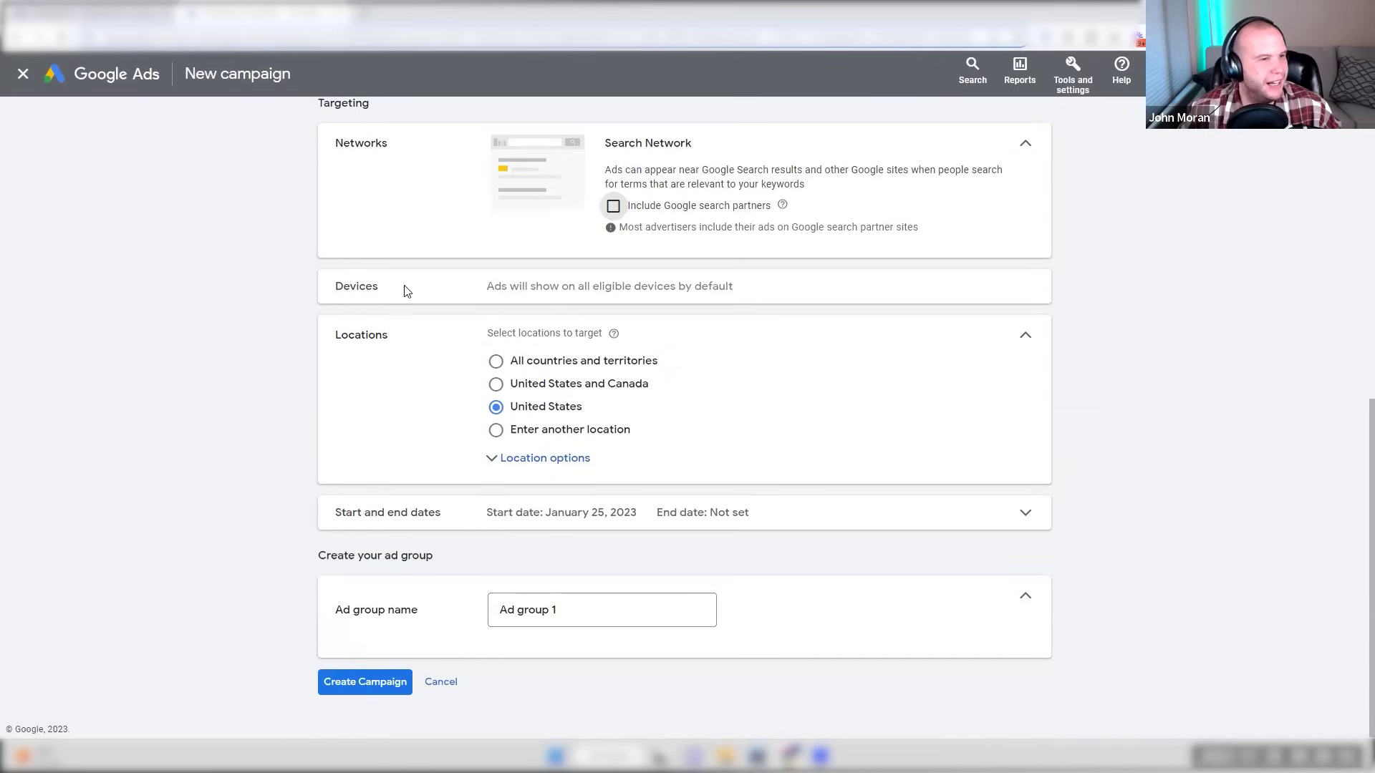
left_click_drag(521, 294, 737, 290)
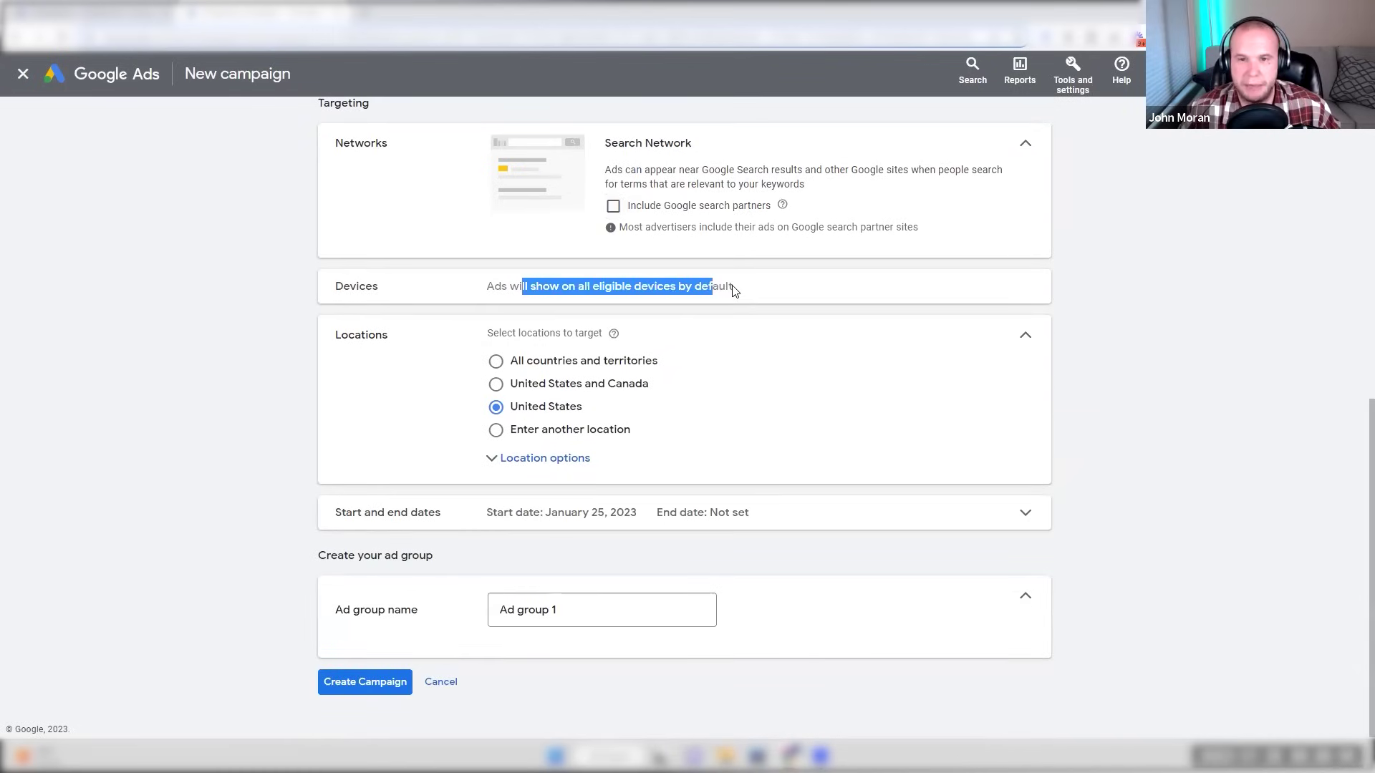
left_click(271, 387)
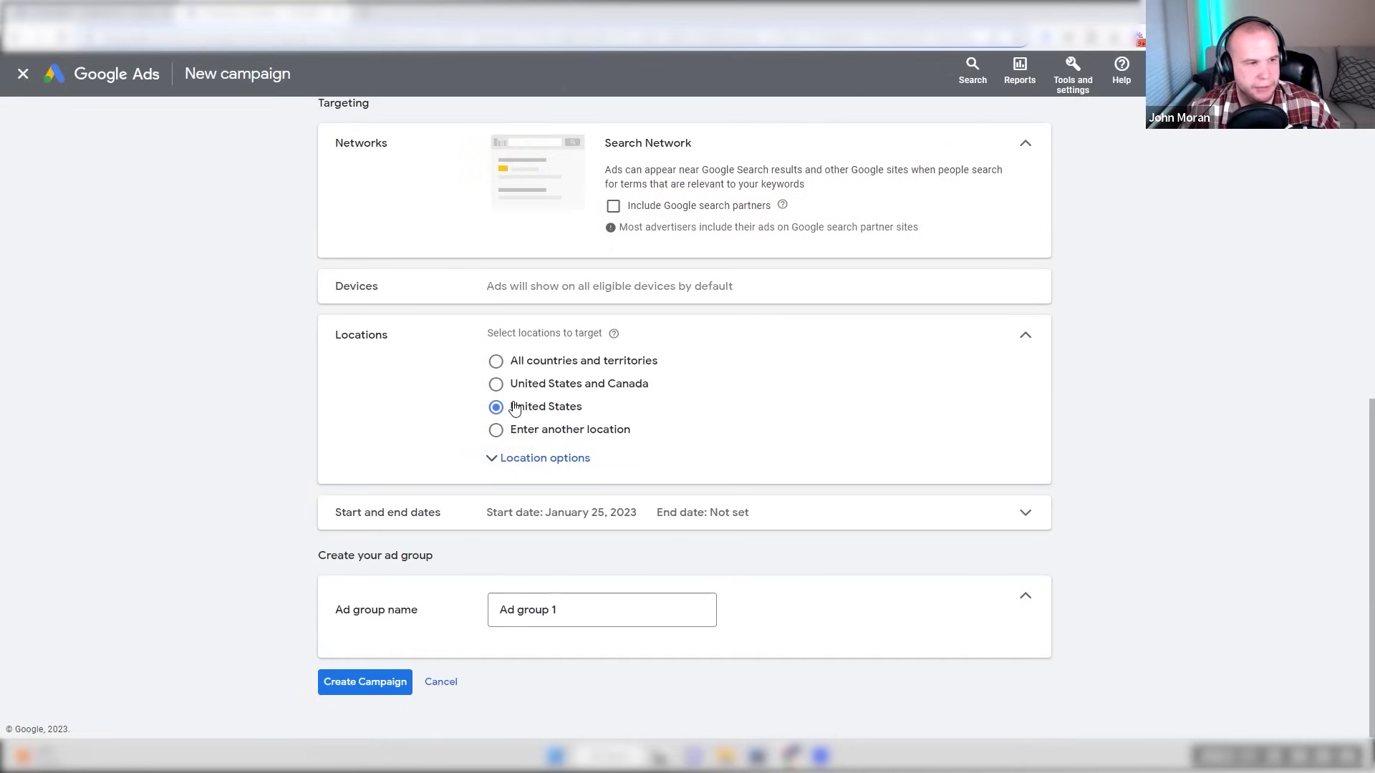
- Show the location options for the campaign's United States targeting
left_click(530, 458)
scroll(528, 260, "down", 3)
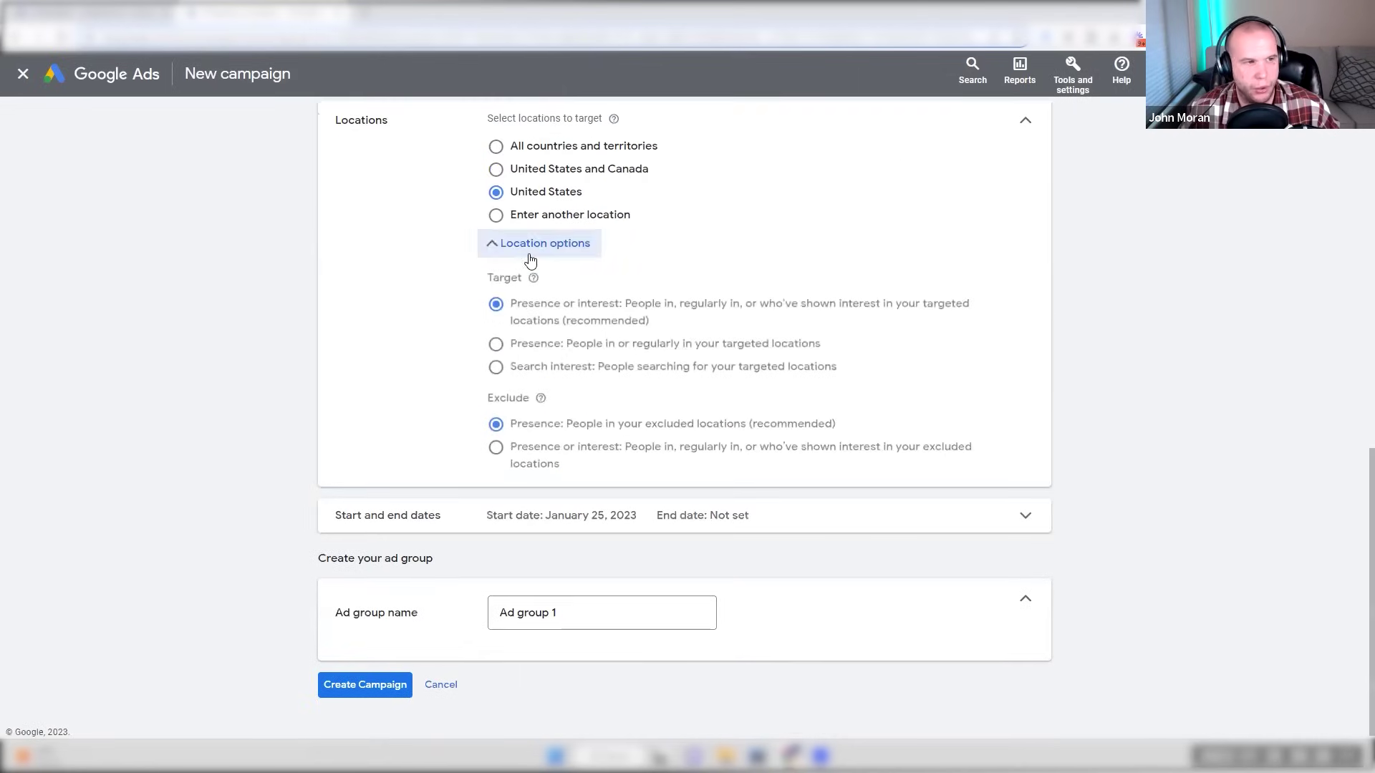
- Choose to enter another location and open the advanced location search in Radius mode
left_click(546, 218)
left_click(775, 266)
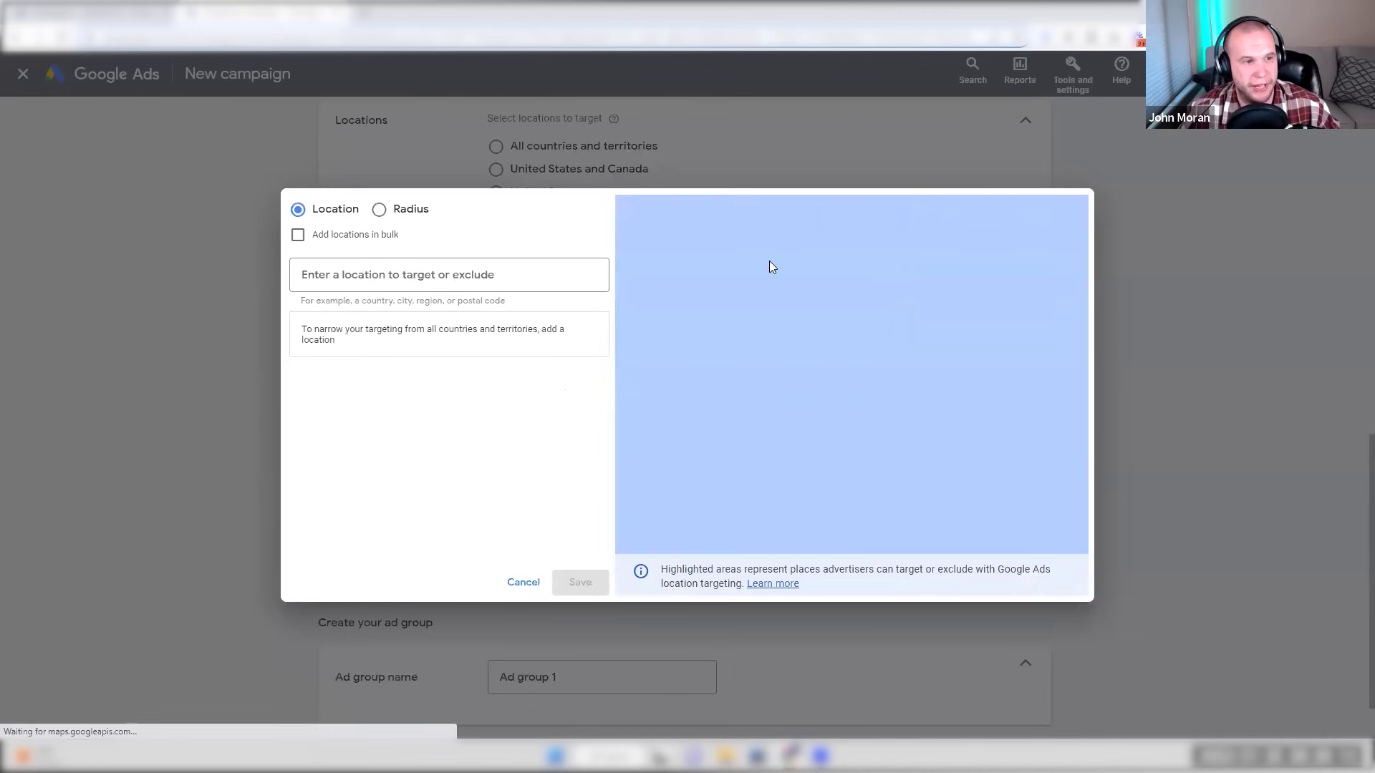
left_click(395, 210)
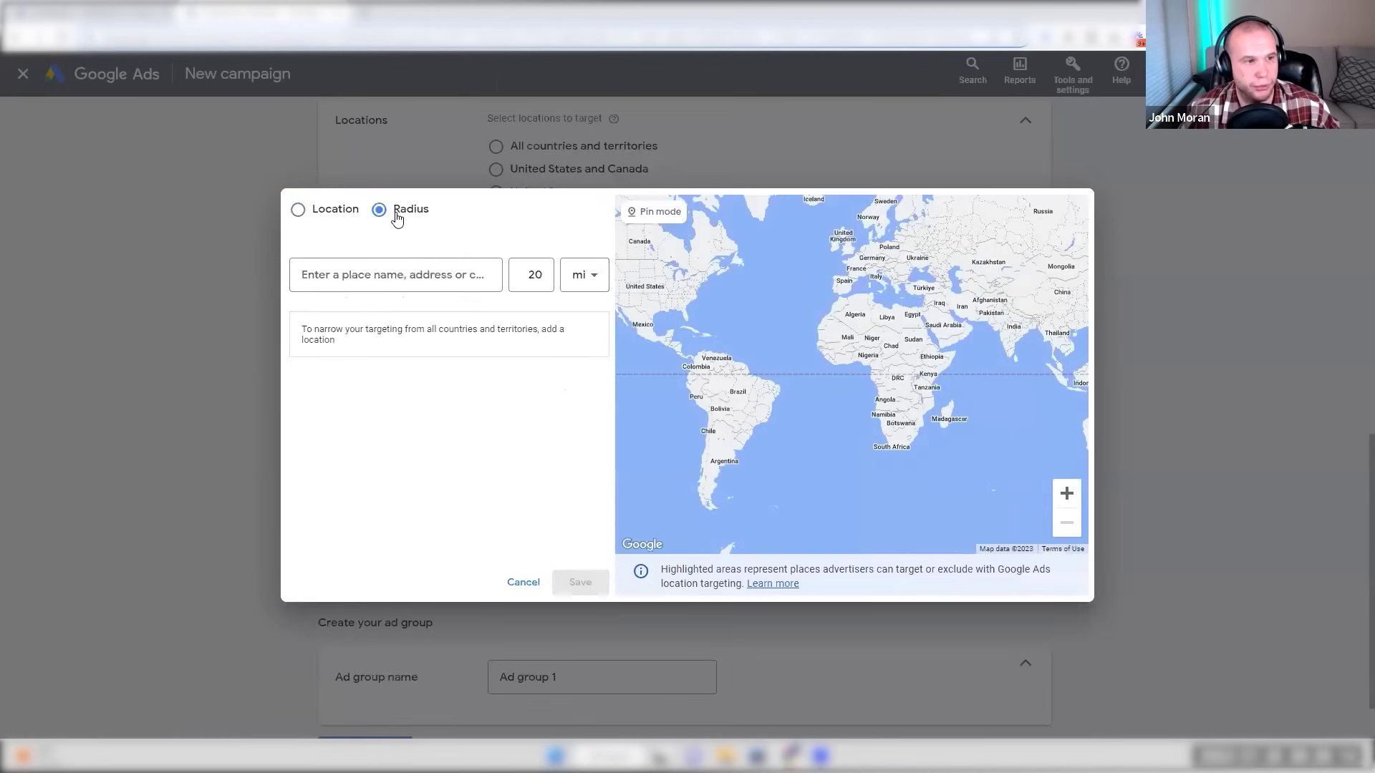
- Drop a pin at Gombe on the map and target a 20 mi radius around it
left_click(1072, 506)
left_click(1072, 506)
left_click(1072, 506)
left_click(1072, 505)
left_click(1073, 505)
left_click_drag(1016, 347, 779, 489)
left_click_drag(949, 252, 788, 400)
left_click(640, 215)
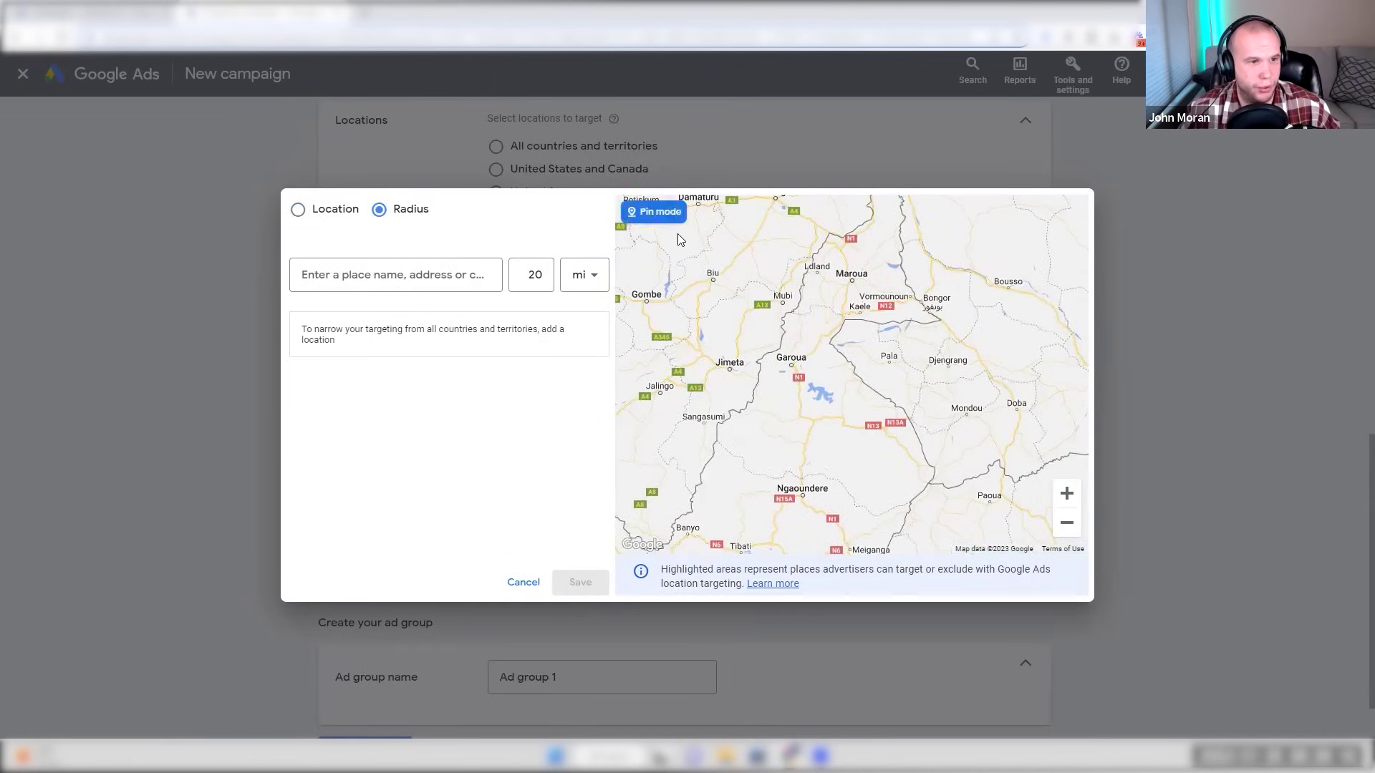
left_click(647, 310)
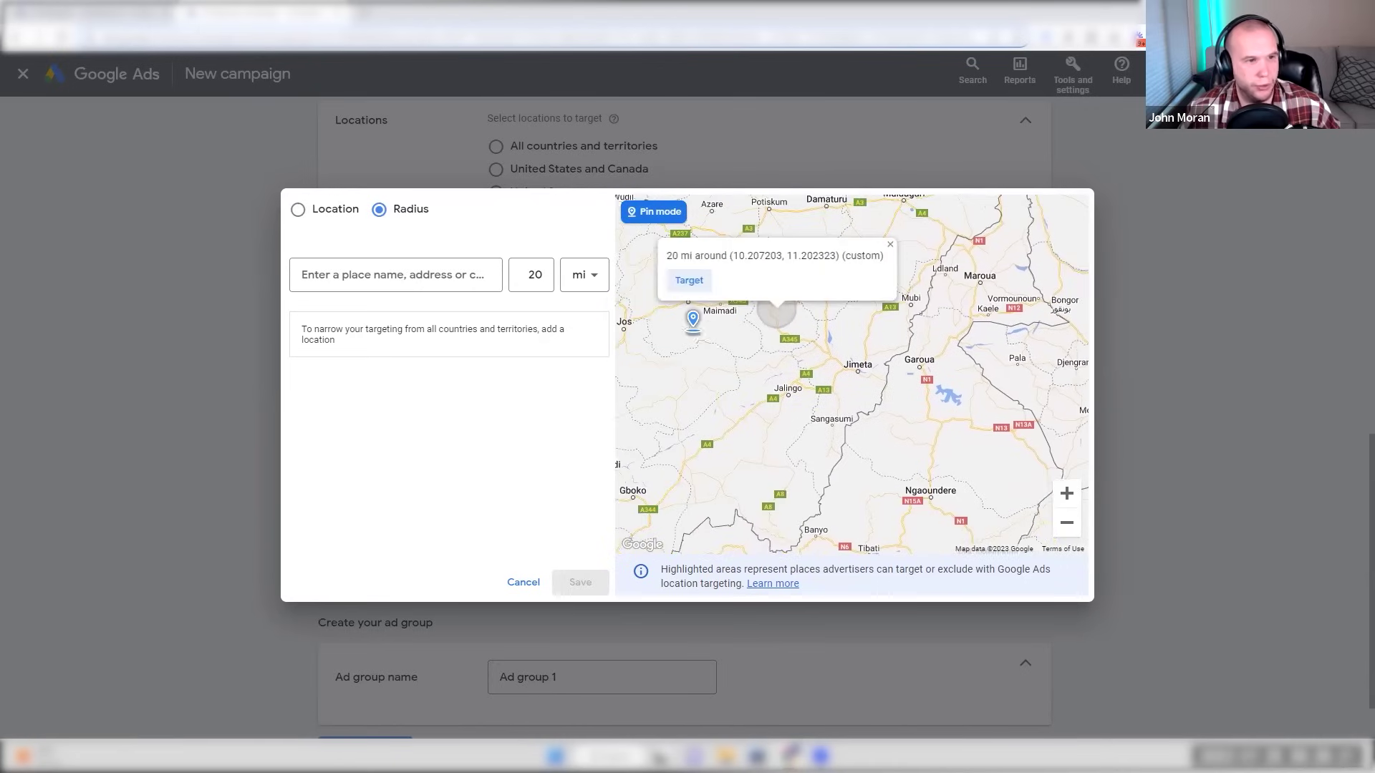
left_click(689, 280)
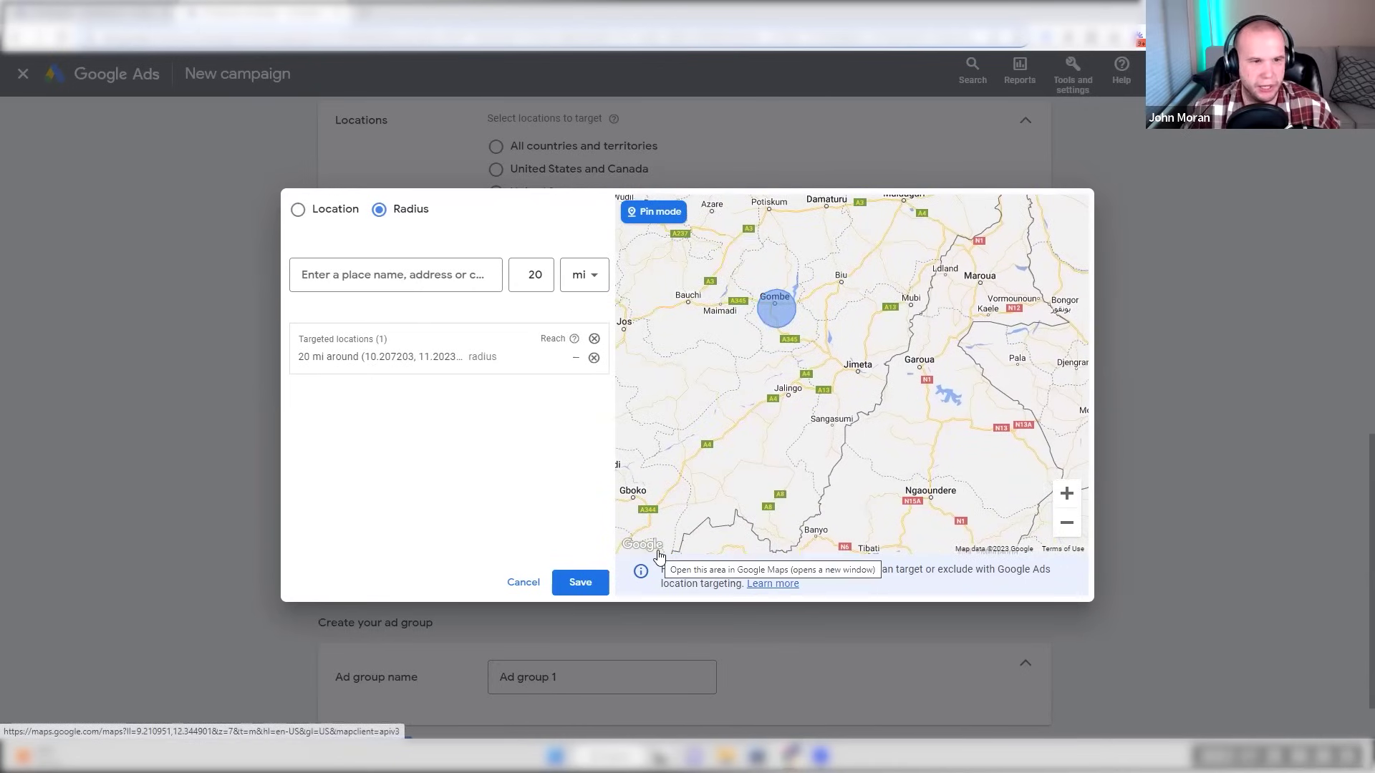
- Target three more 20 mi radius areas on the map: near Sangasumi, west of Maroua and at Jimeta
left_click(836, 414)
left_click(749, 386)
left_click(937, 281)
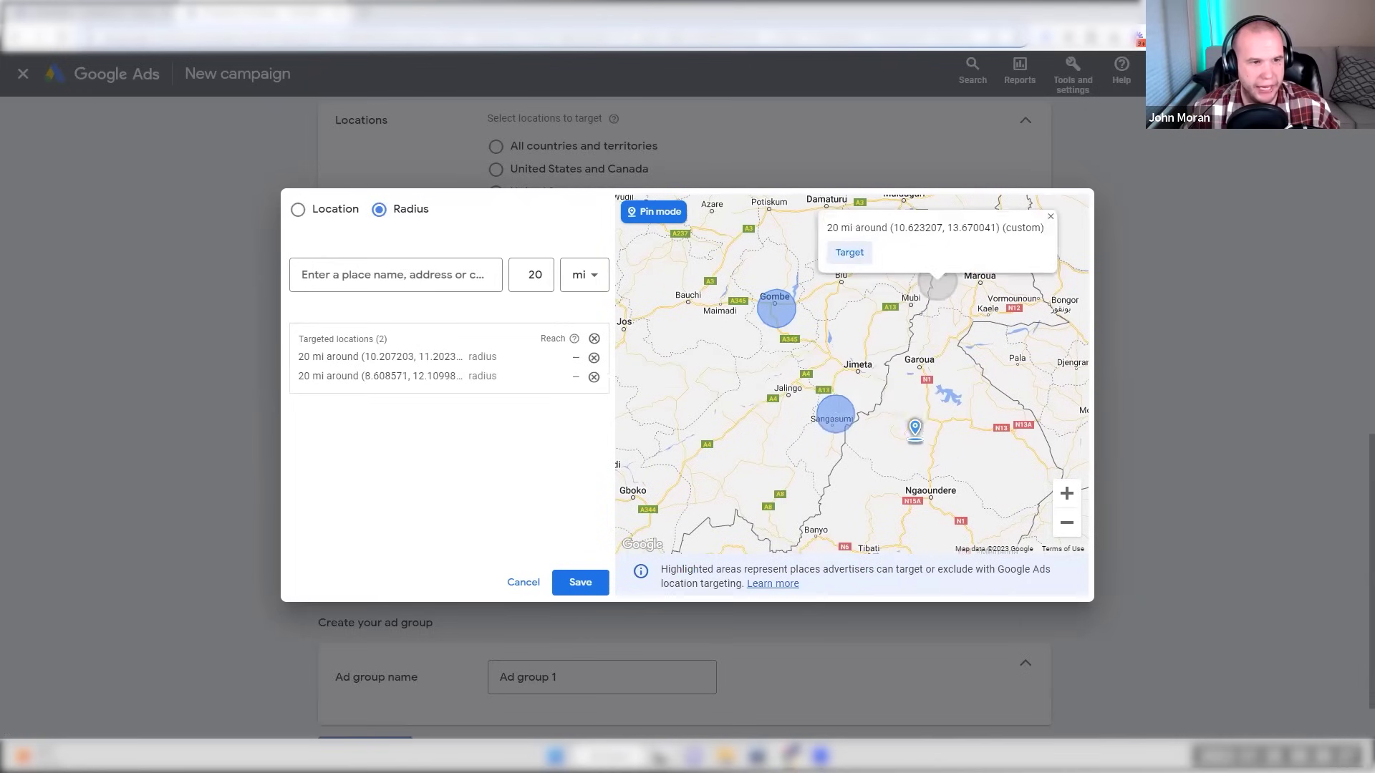
left_click(847, 253)
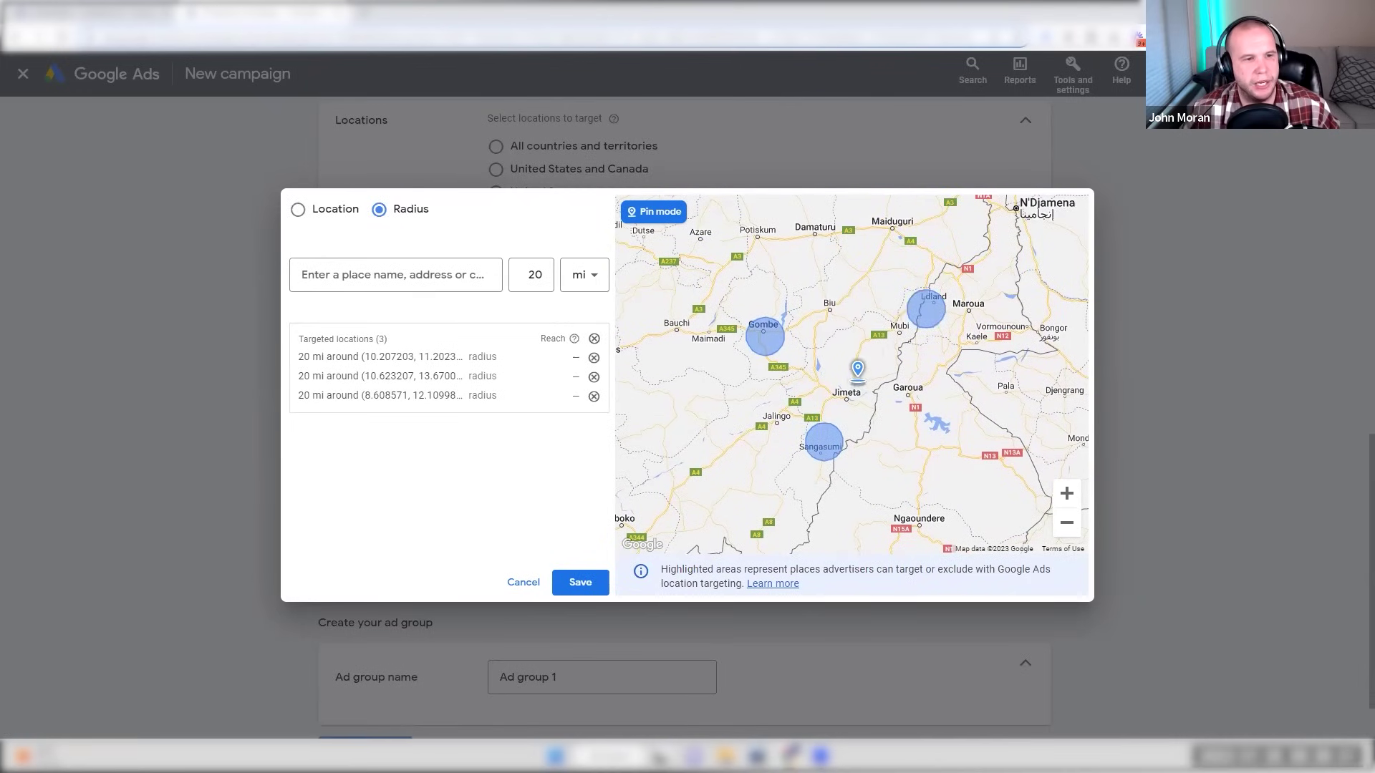
left_click(857, 380)
left_click(779, 358)
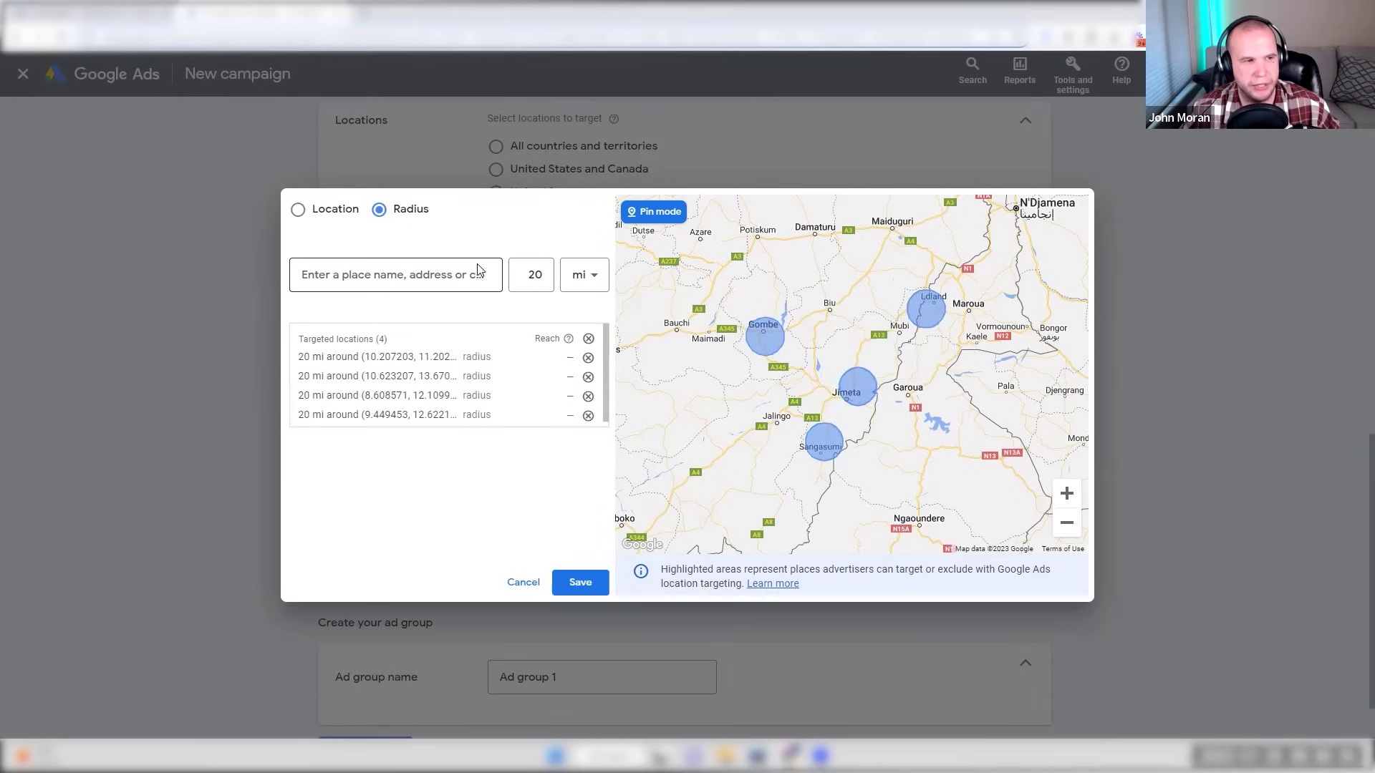
- Target a 40 mi radius overlapping Gombe, and discard all the custom radius locations in favour of United States
double_click(550, 275)
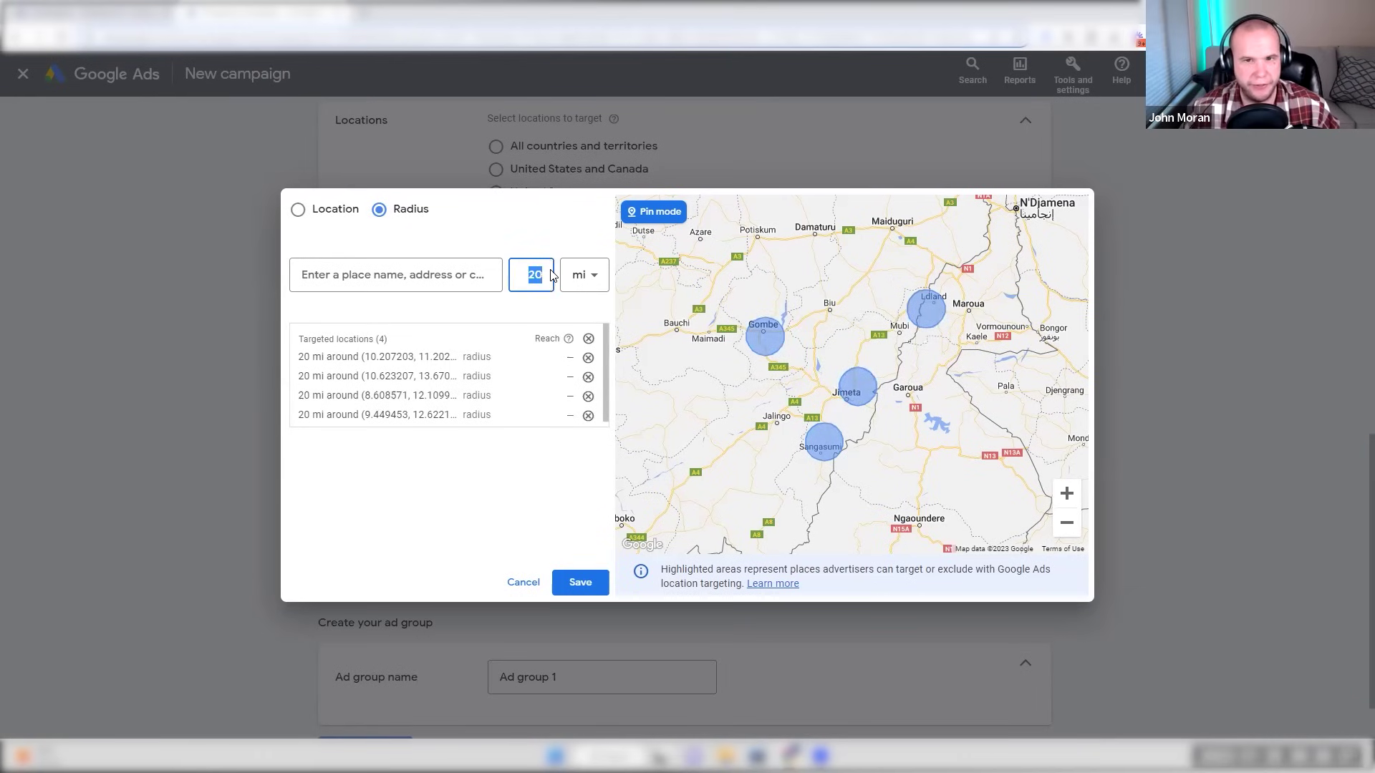
type("40")
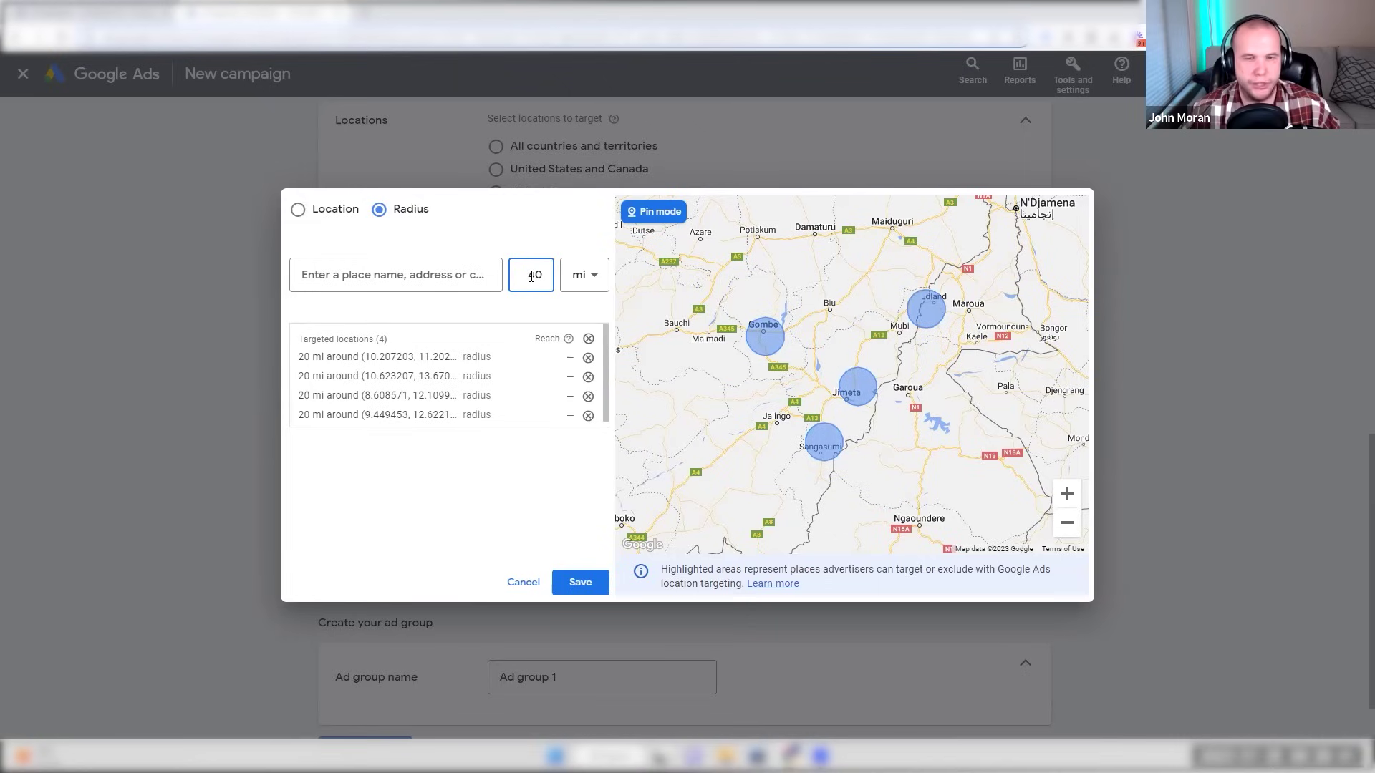
left_click(670, 213)
left_click(642, 213)
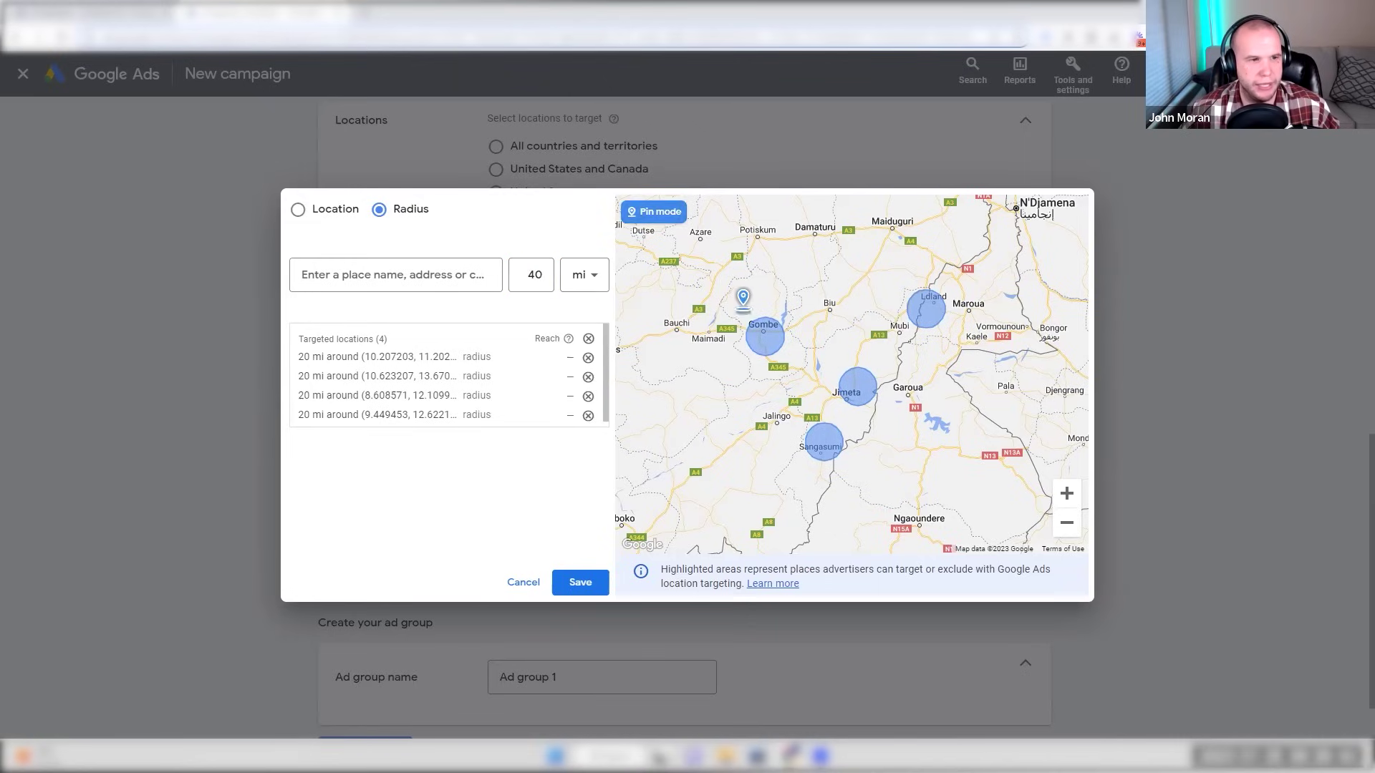
left_click(785, 330)
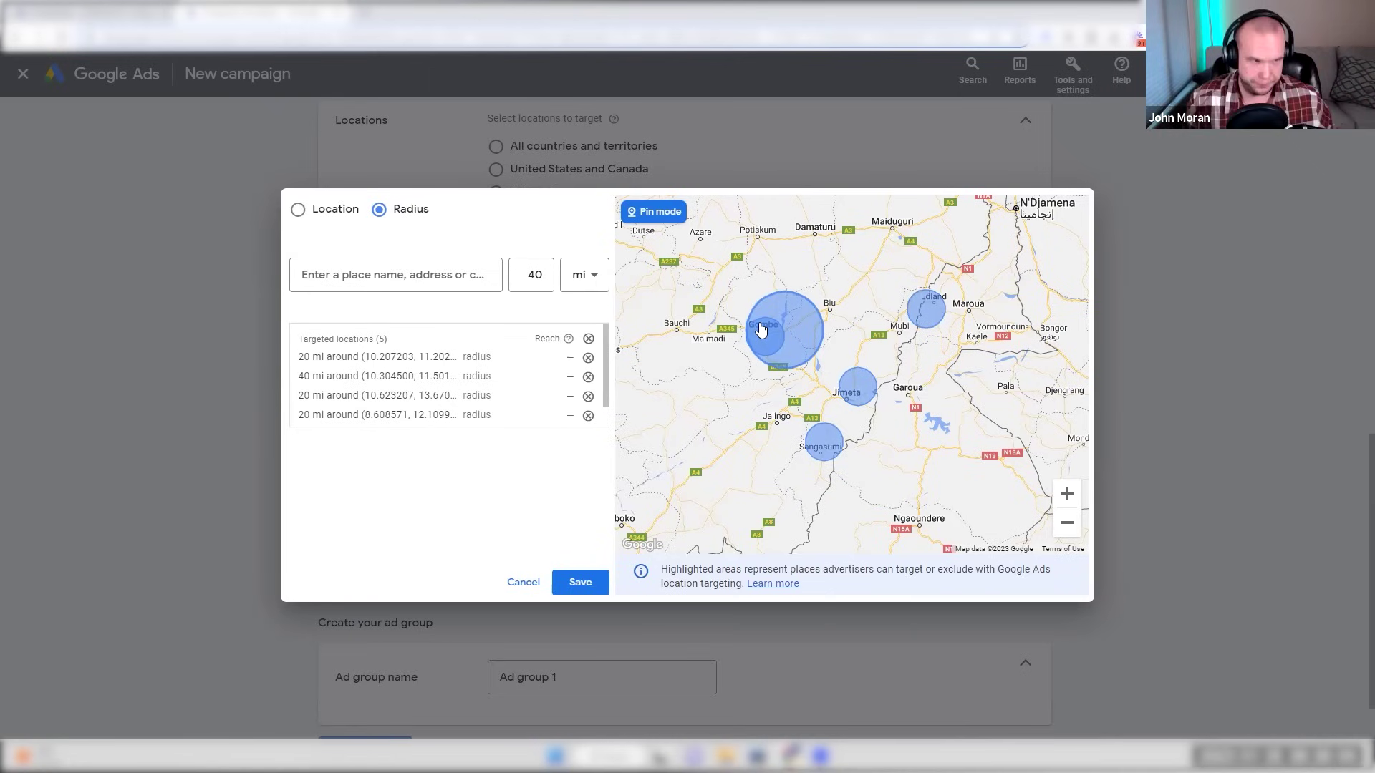
left_click(524, 582)
left_click(534, 192)
- Set the location target to Presence: people in or regularly in the targeted locations, with exclusions also on Presence
left_click(580, 349)
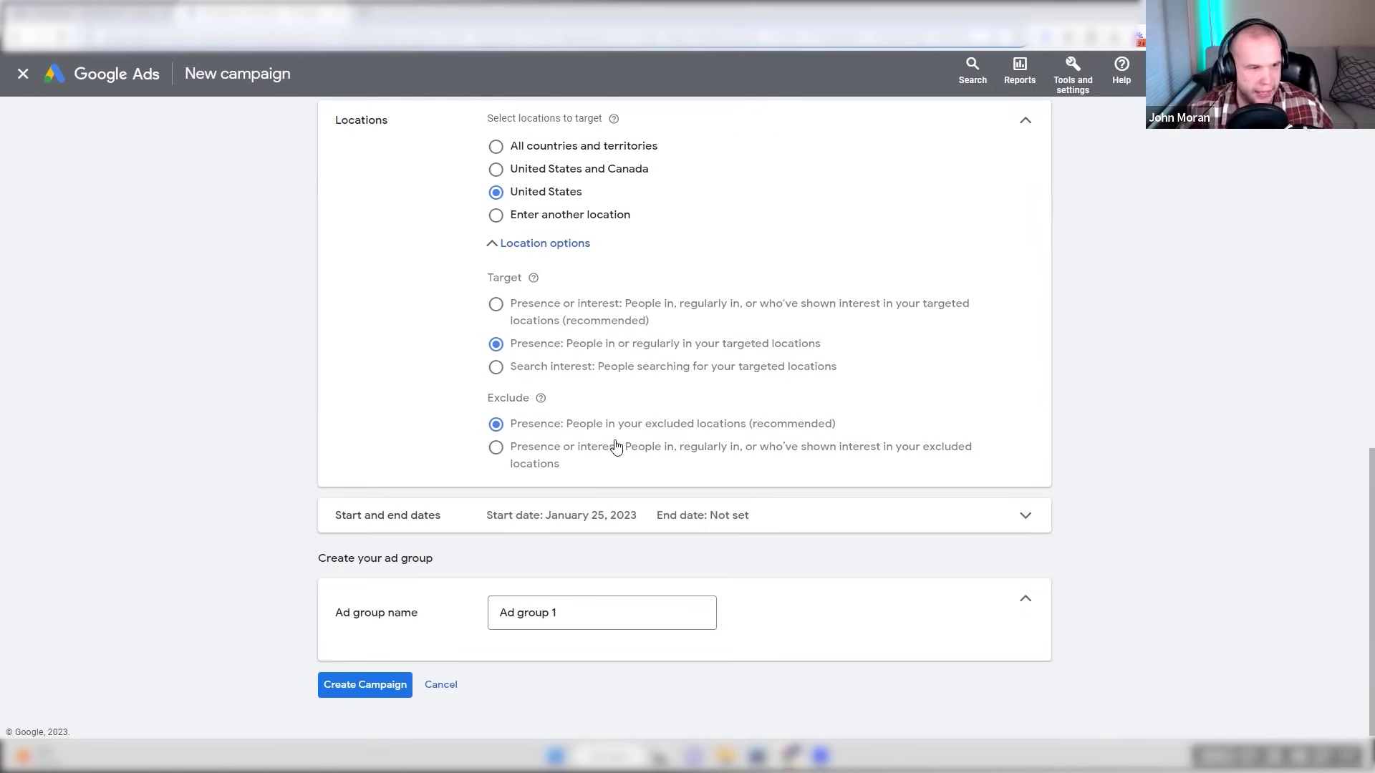
left_click(656, 457)
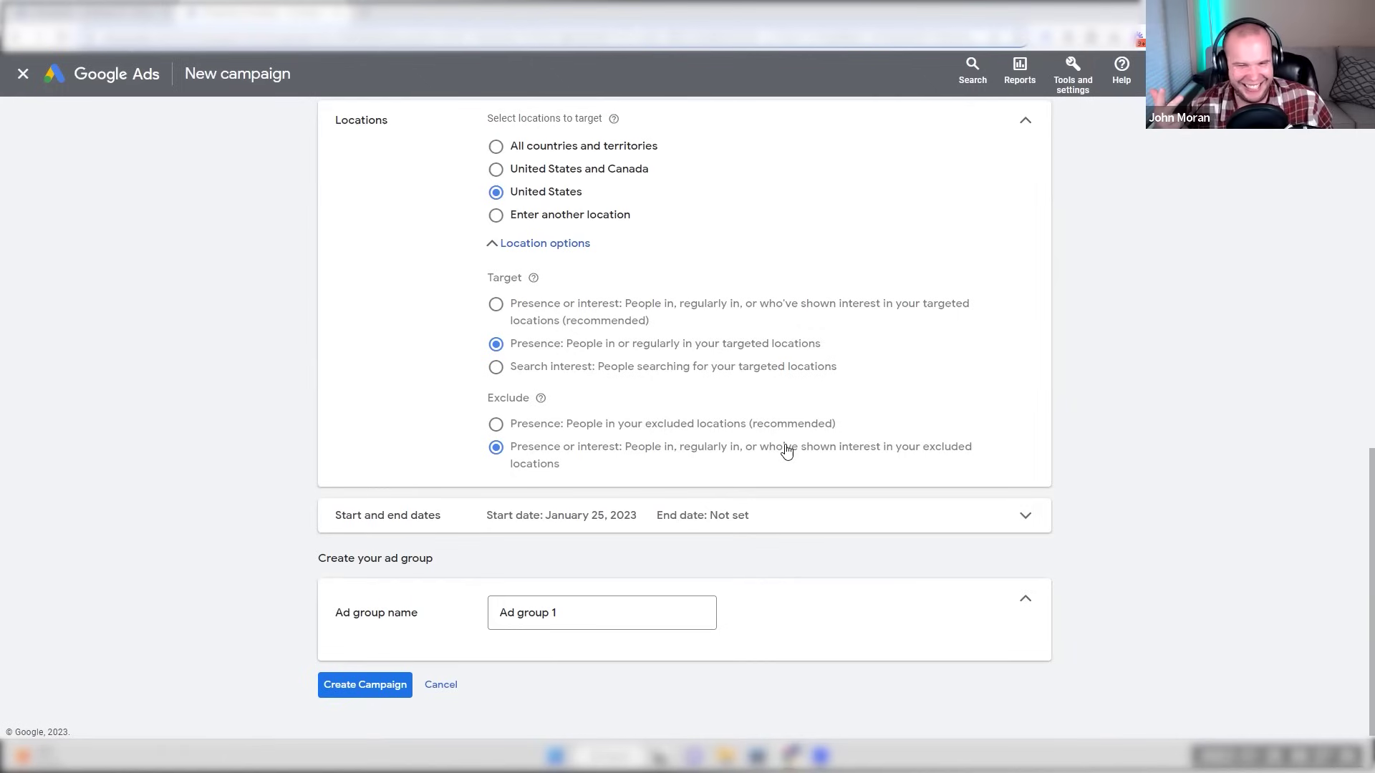
left_click(729, 427)
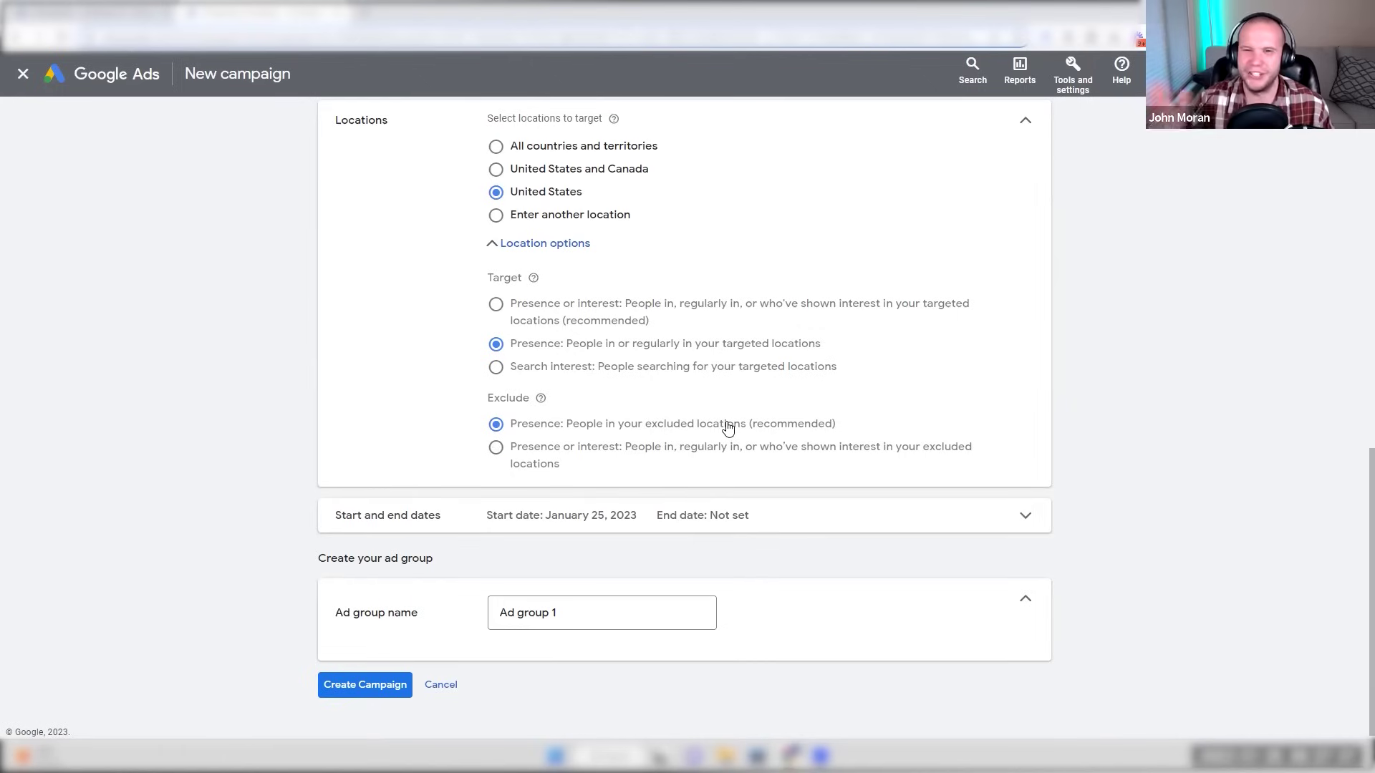
- Expand the start and end dates and name the ad group All Products
left_click(746, 519)
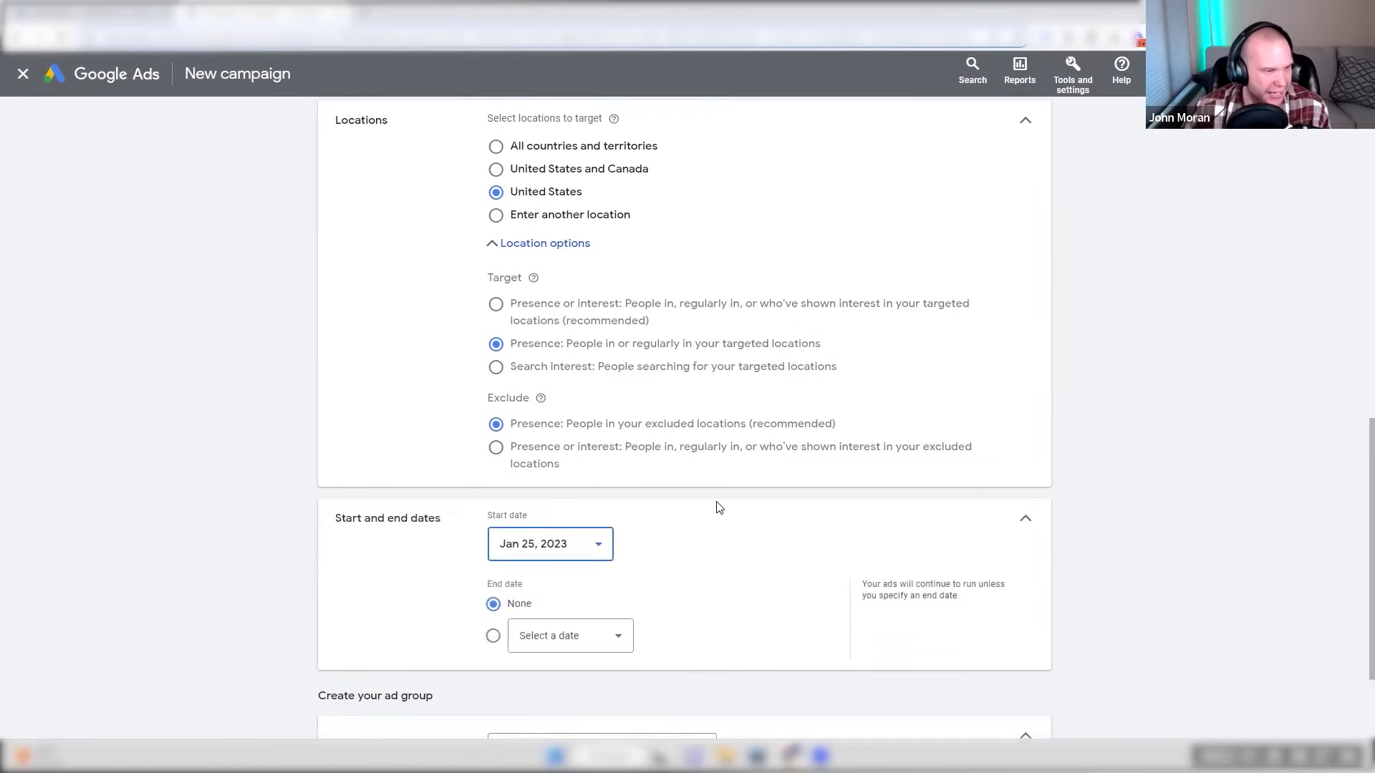
triple_click(590, 608)
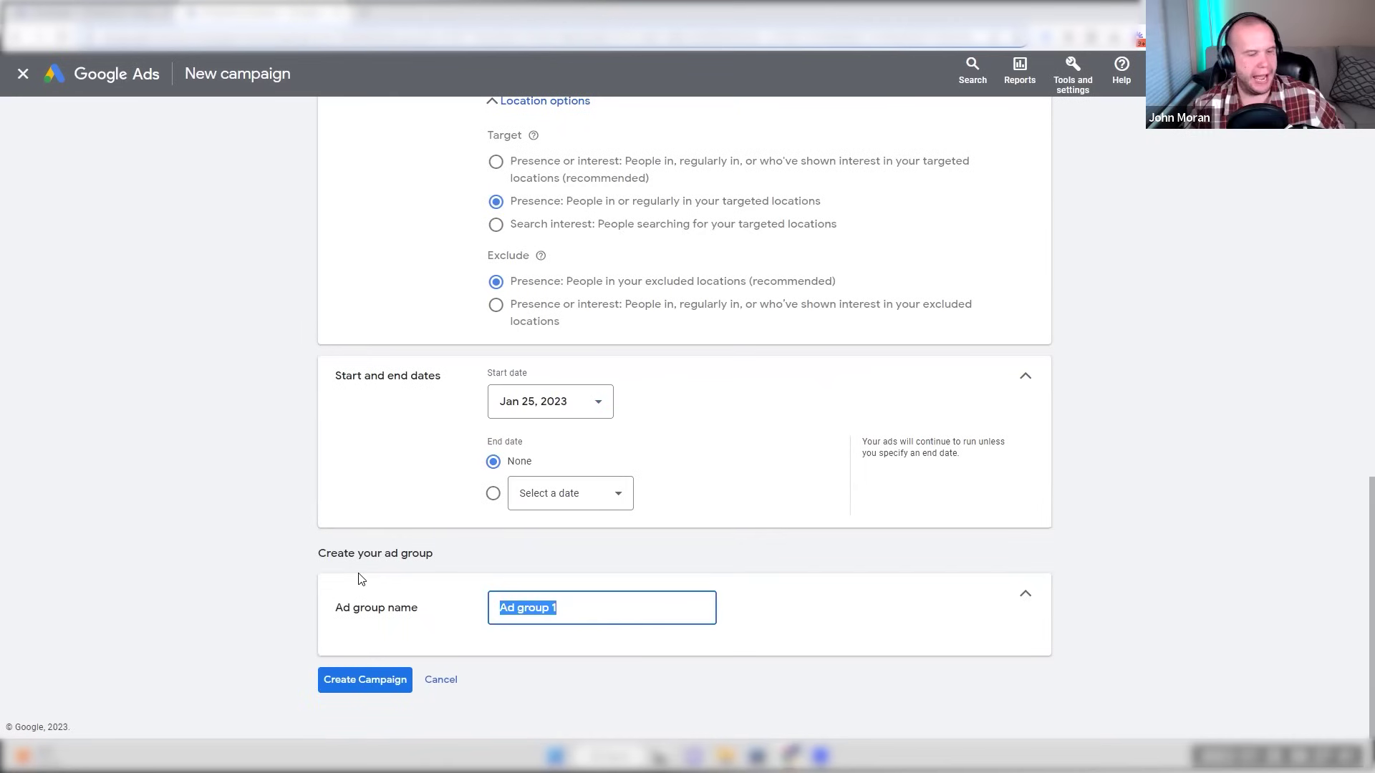
type("All")
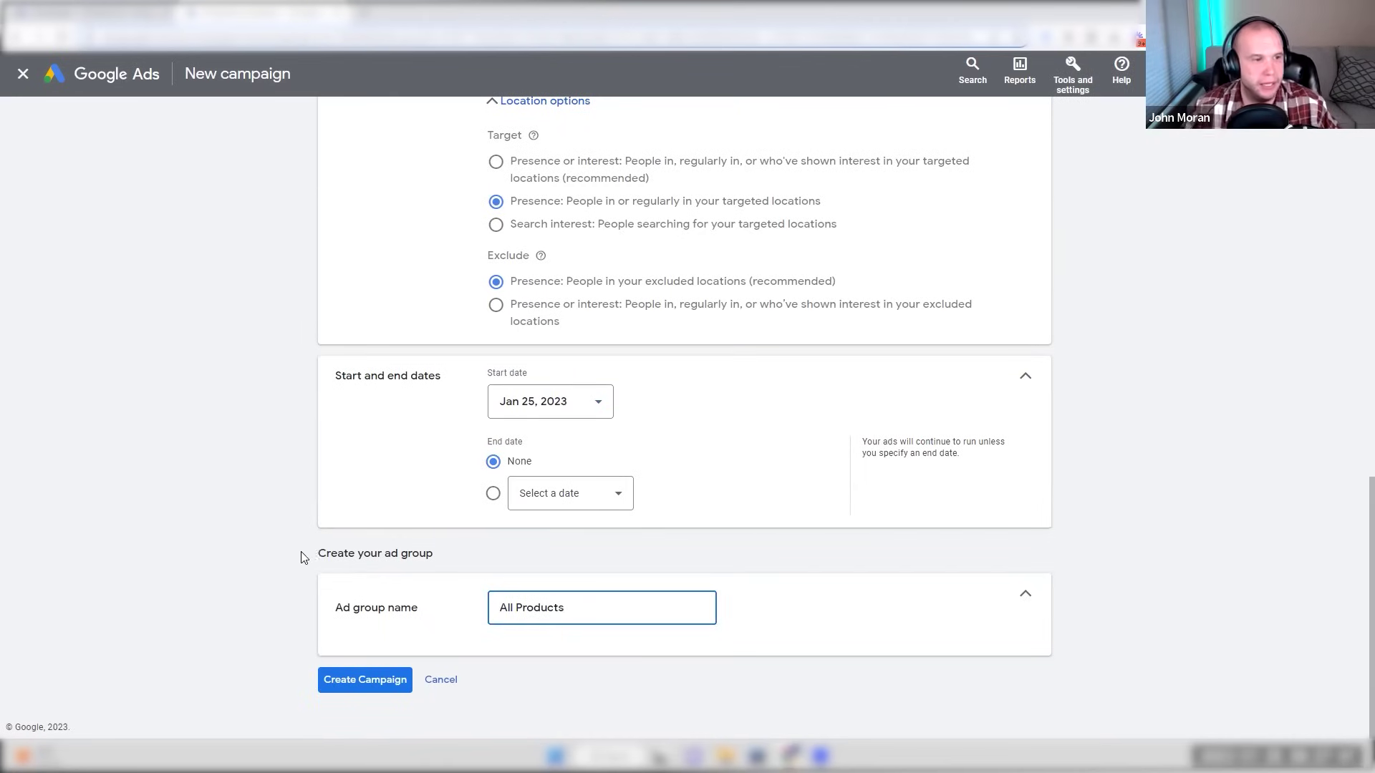
- Try to create the campaign, and back out of leaving the unsaved campaign form
scroll(325, 568, "up", 12)
scroll(350, 556, "down", 7)
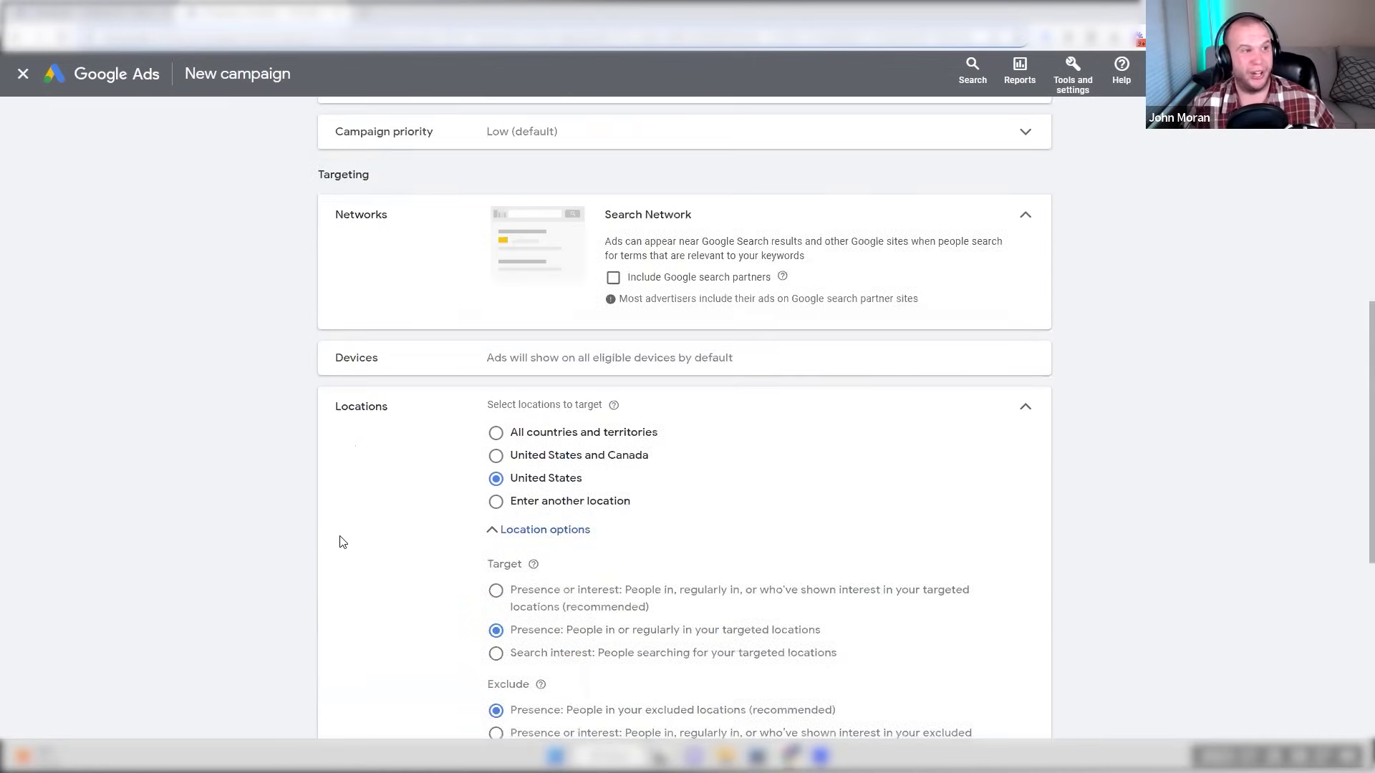
scroll(340, 542, "down", 6)
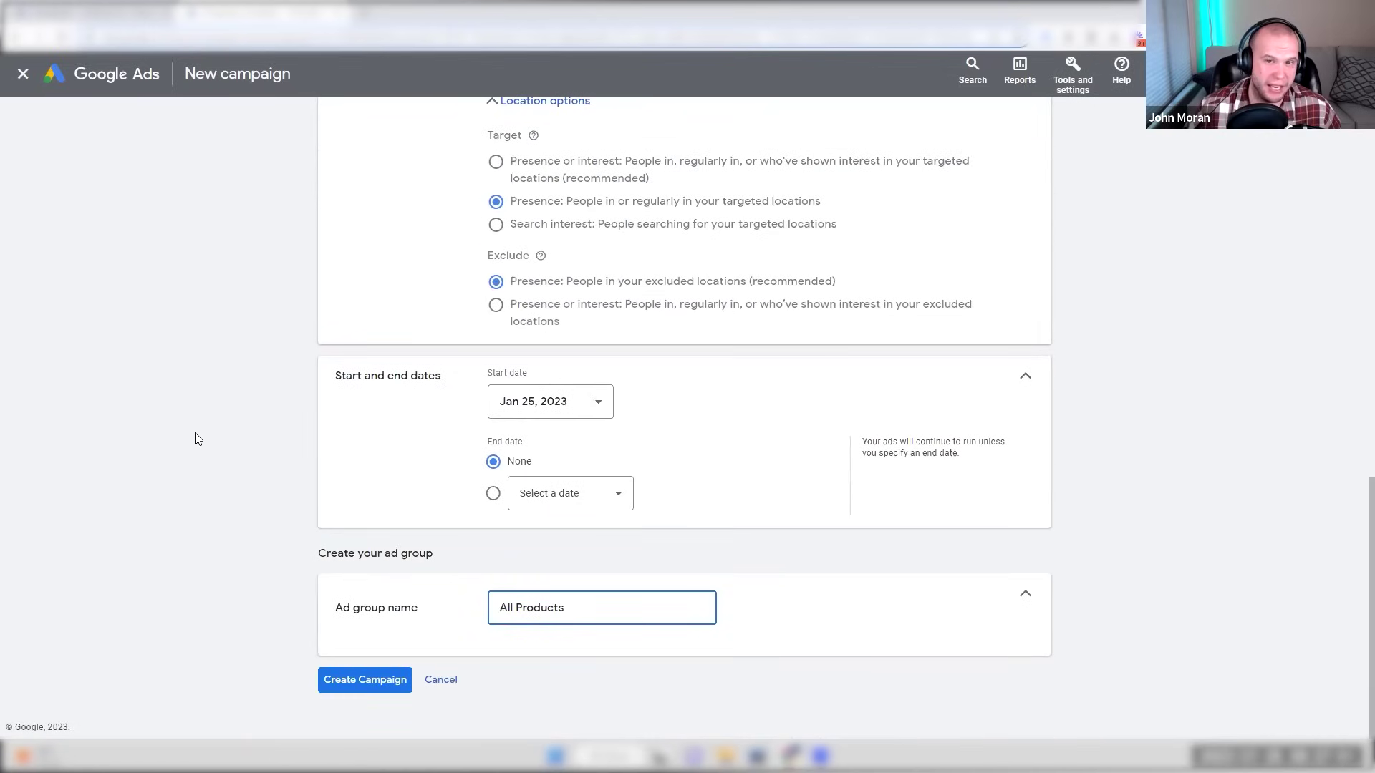
left_click(325, 680)
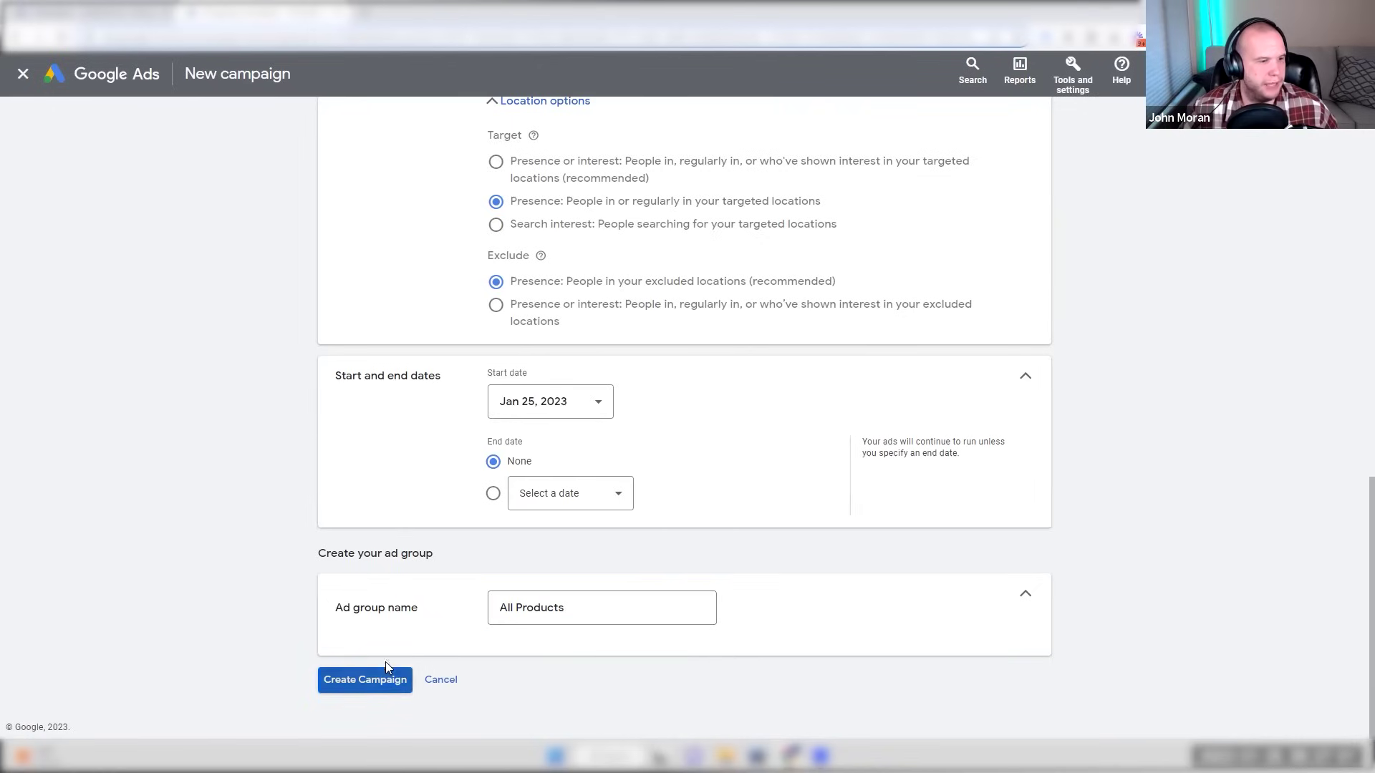
scroll(387, 663, "up", 13)
scroll(387, 666, "down", 13)
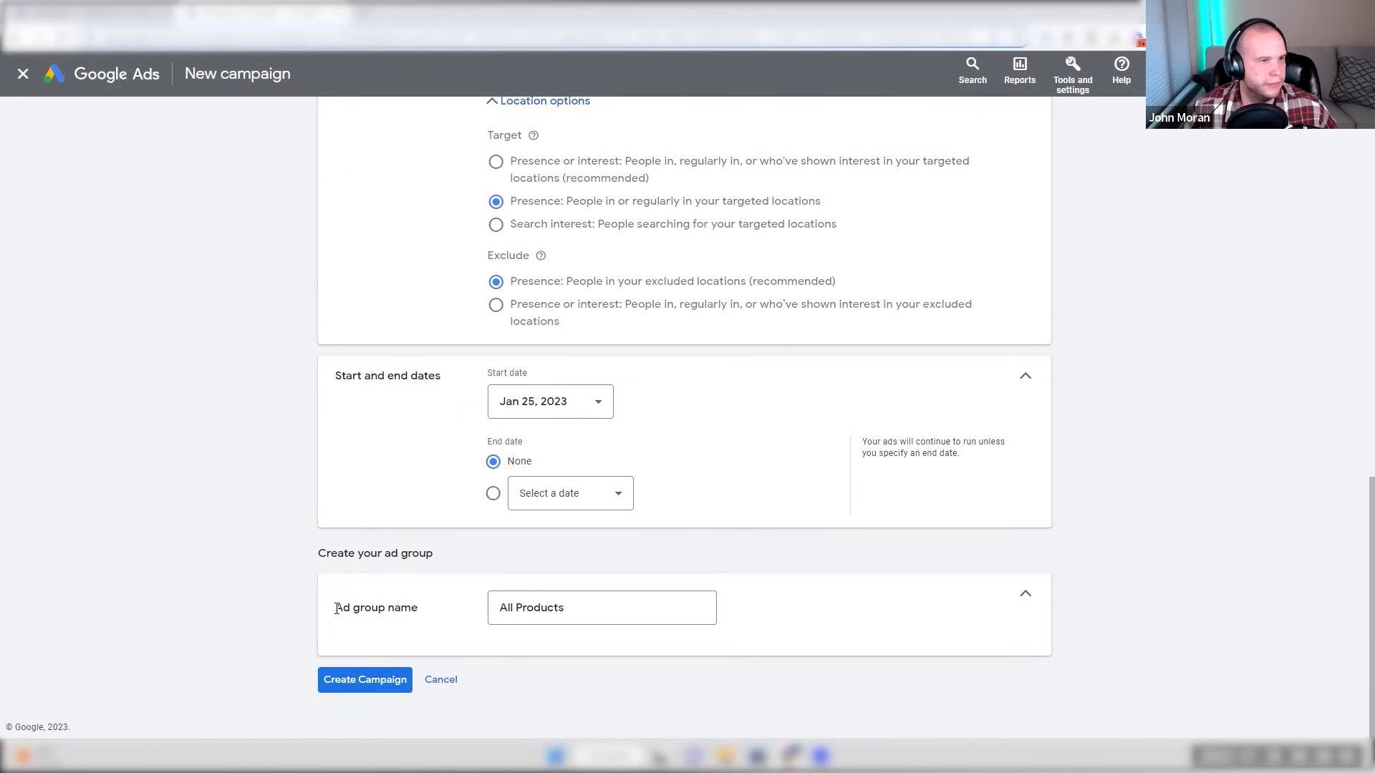
left_click(443, 681)
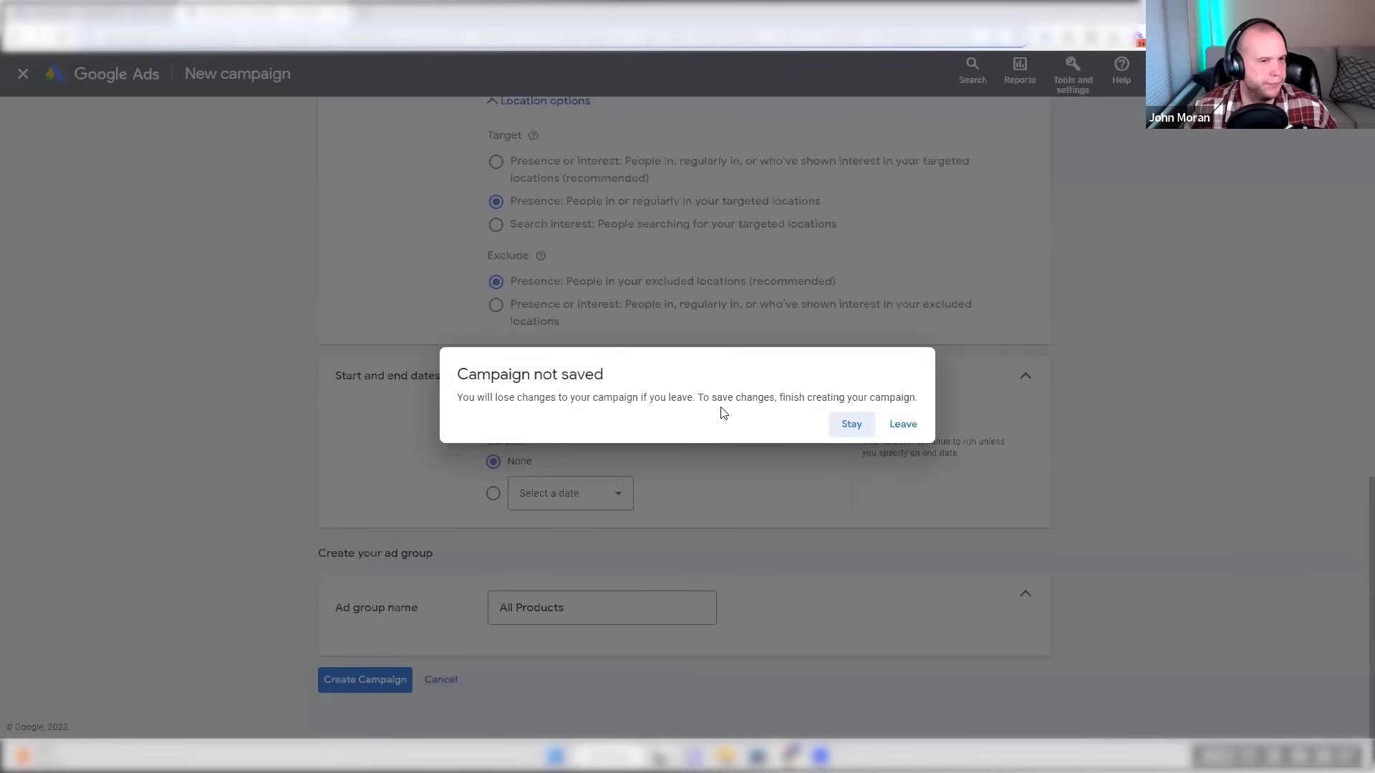
left_click(866, 426)
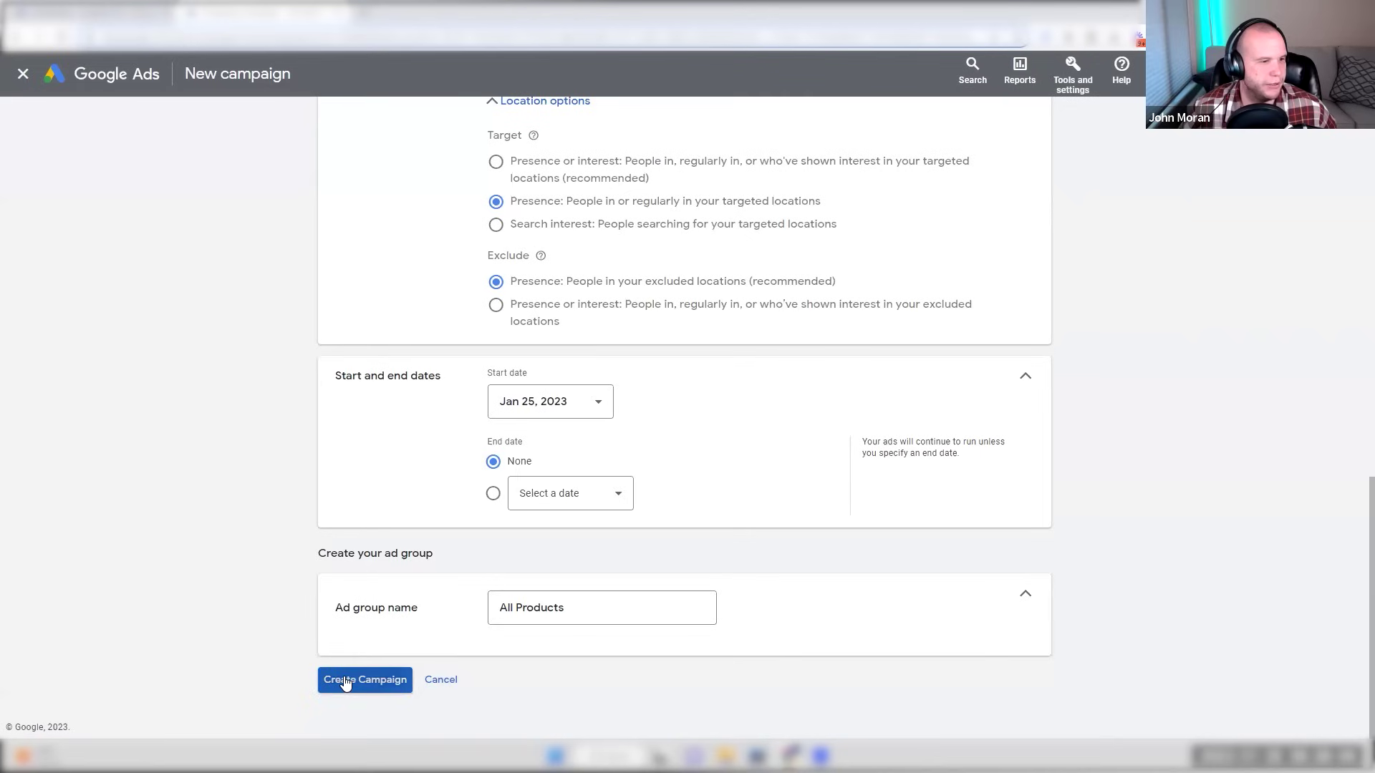
- Switch the inventory filter to No filter, advertising all products in the country of sale, and create the campaign
scroll(436, 650, "up", 15)
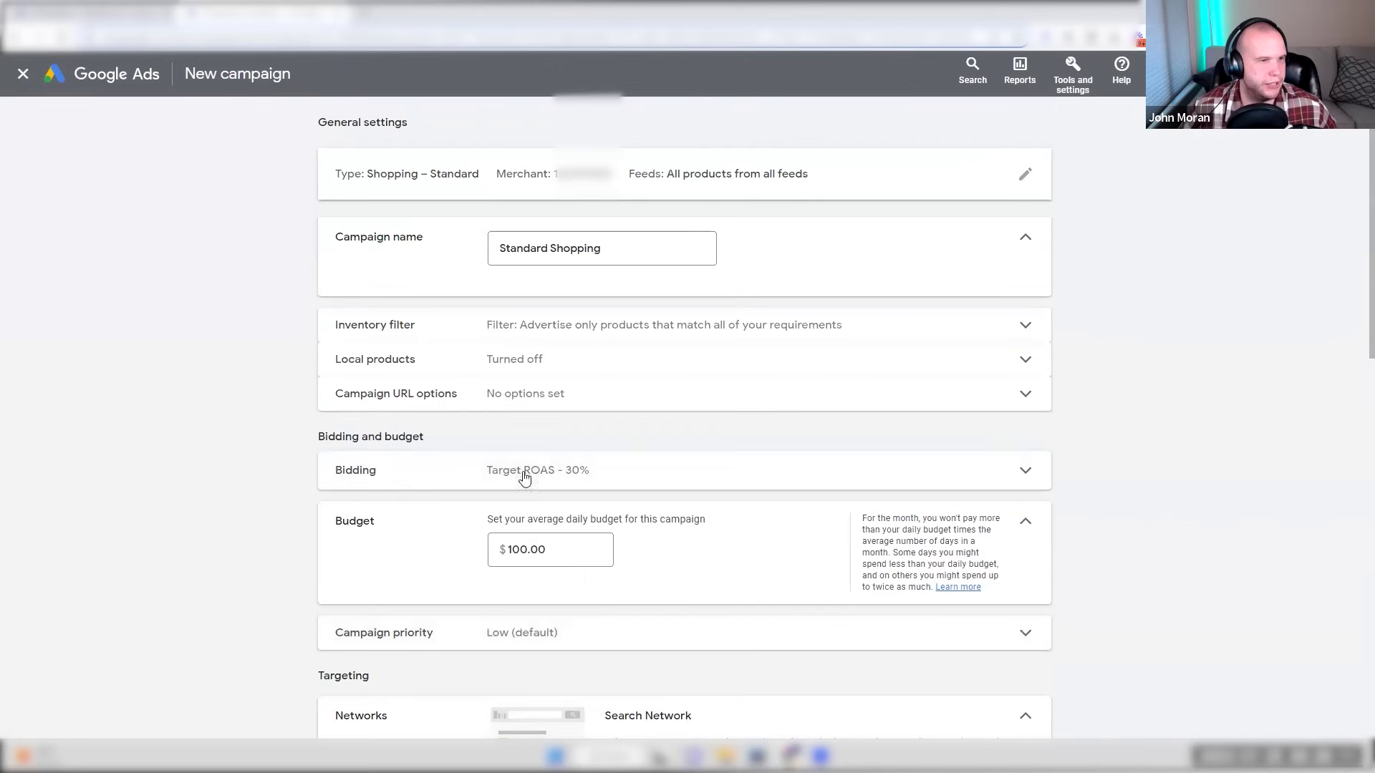
scroll(586, 423, "down", 12)
scroll(586, 422, "up", 12)
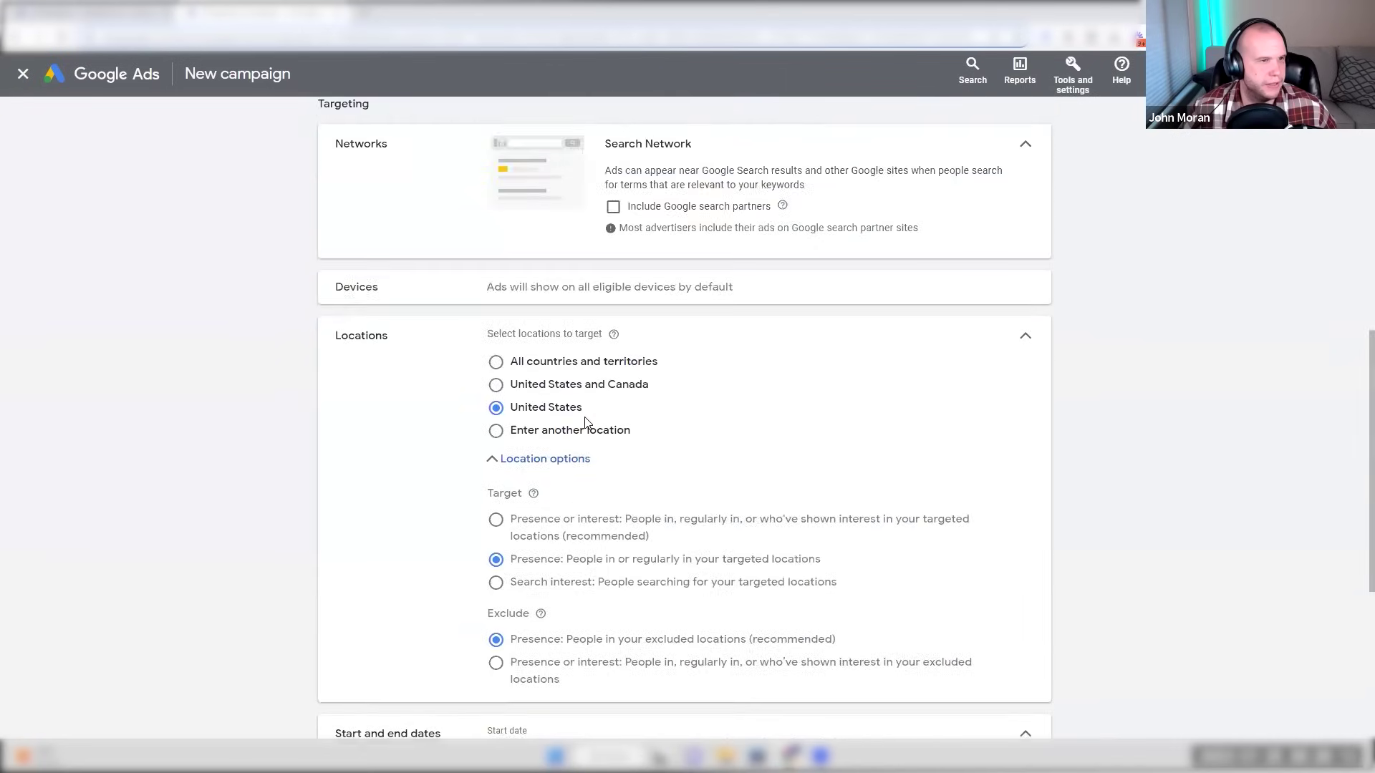
left_click(593, 325)
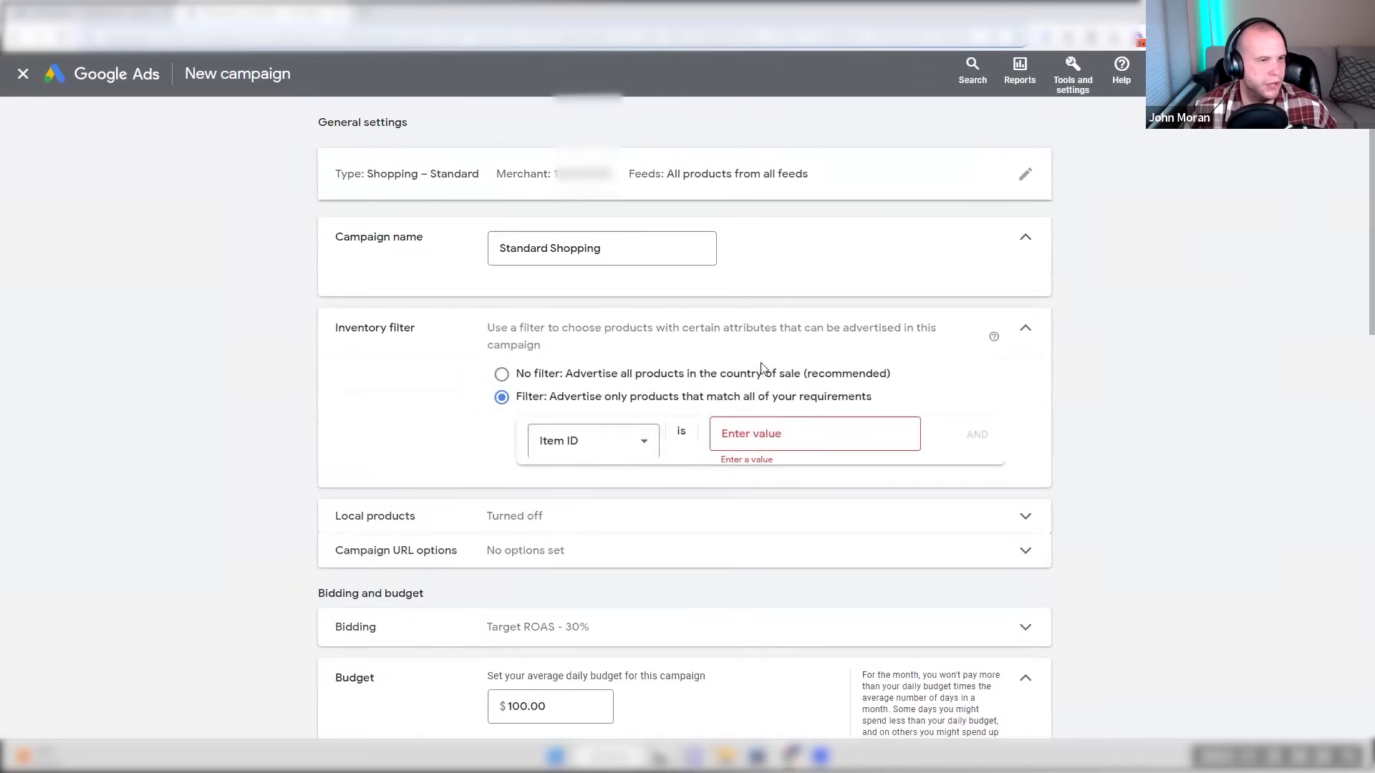
left_click(700, 375)
left_click(1027, 333)
scroll(249, 243, "down", 13)
left_click(385, 680)
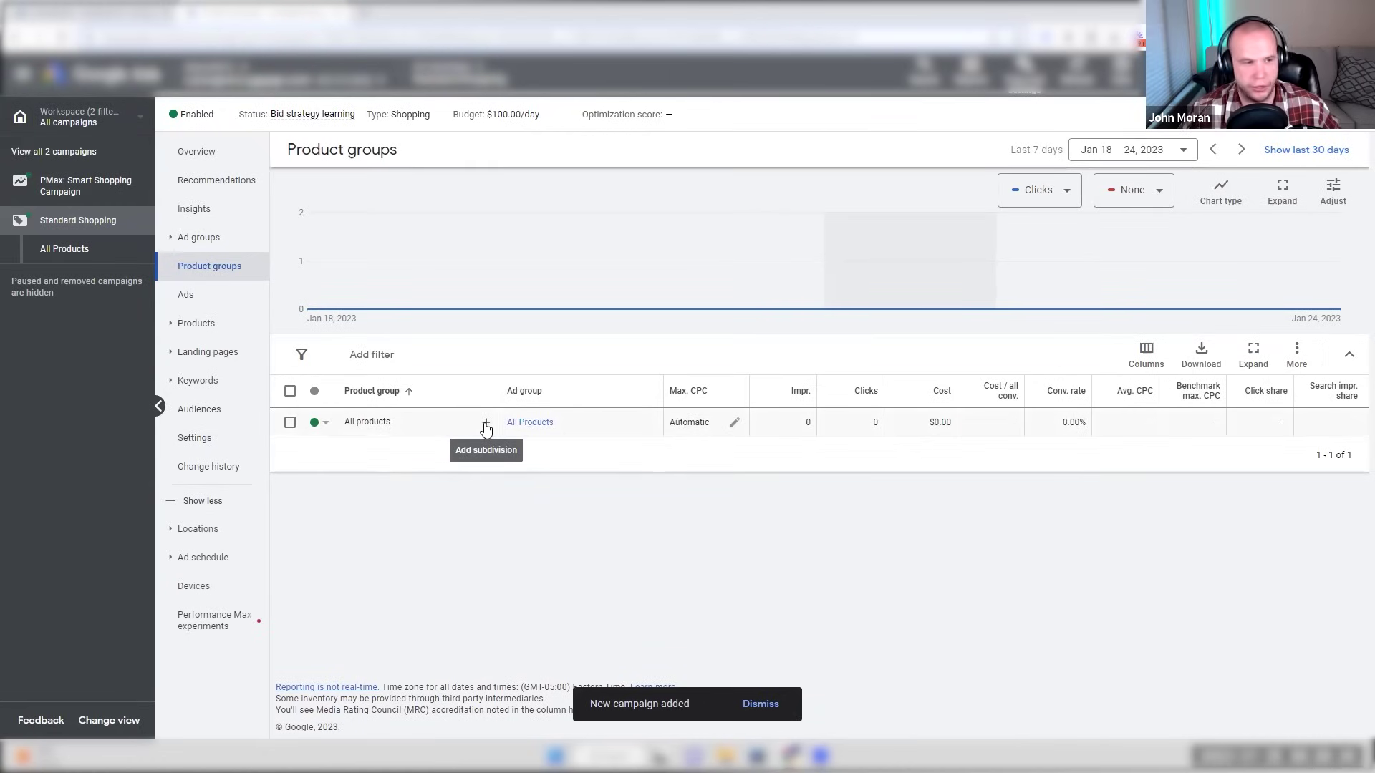
- Add a subdivision to the All products product group, dividing it by Item ID
left_click(486, 424)
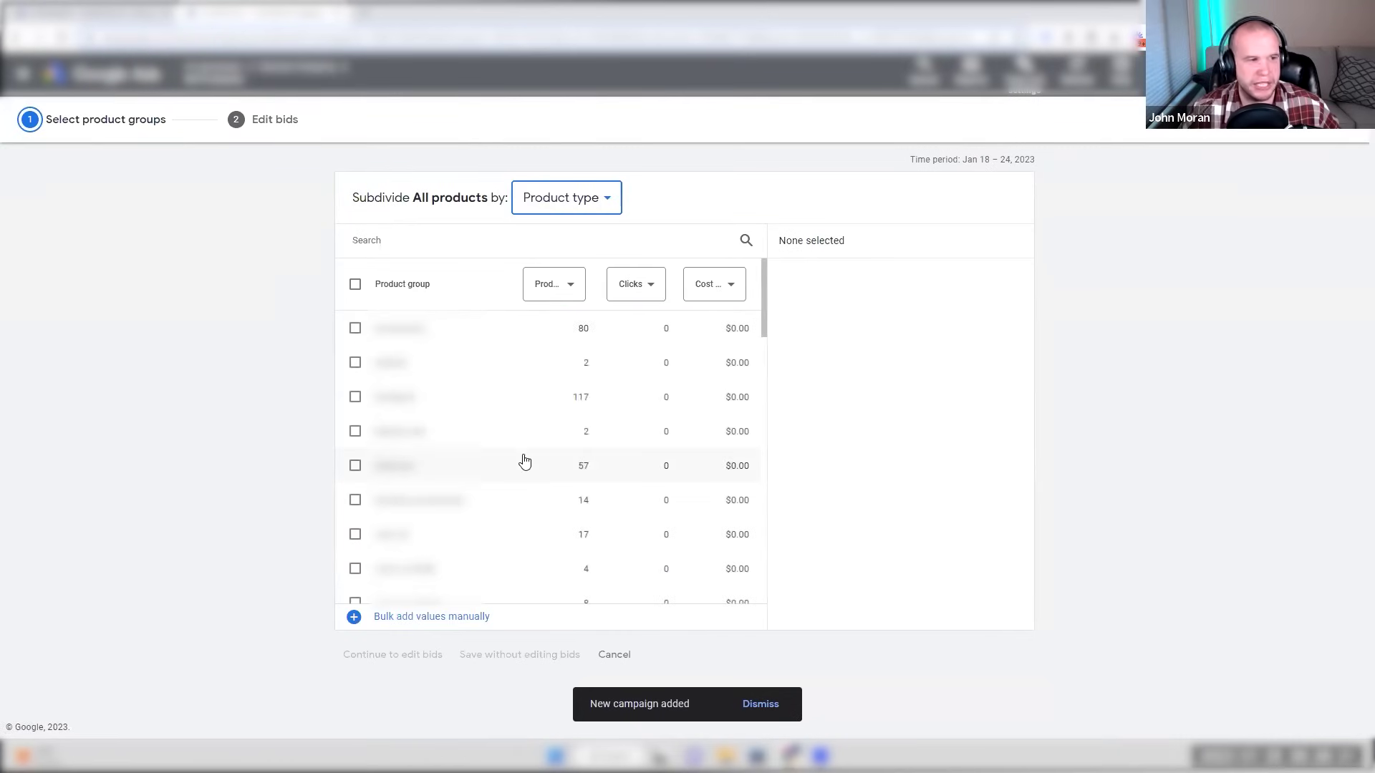
left_click(569, 199)
left_click(557, 277)
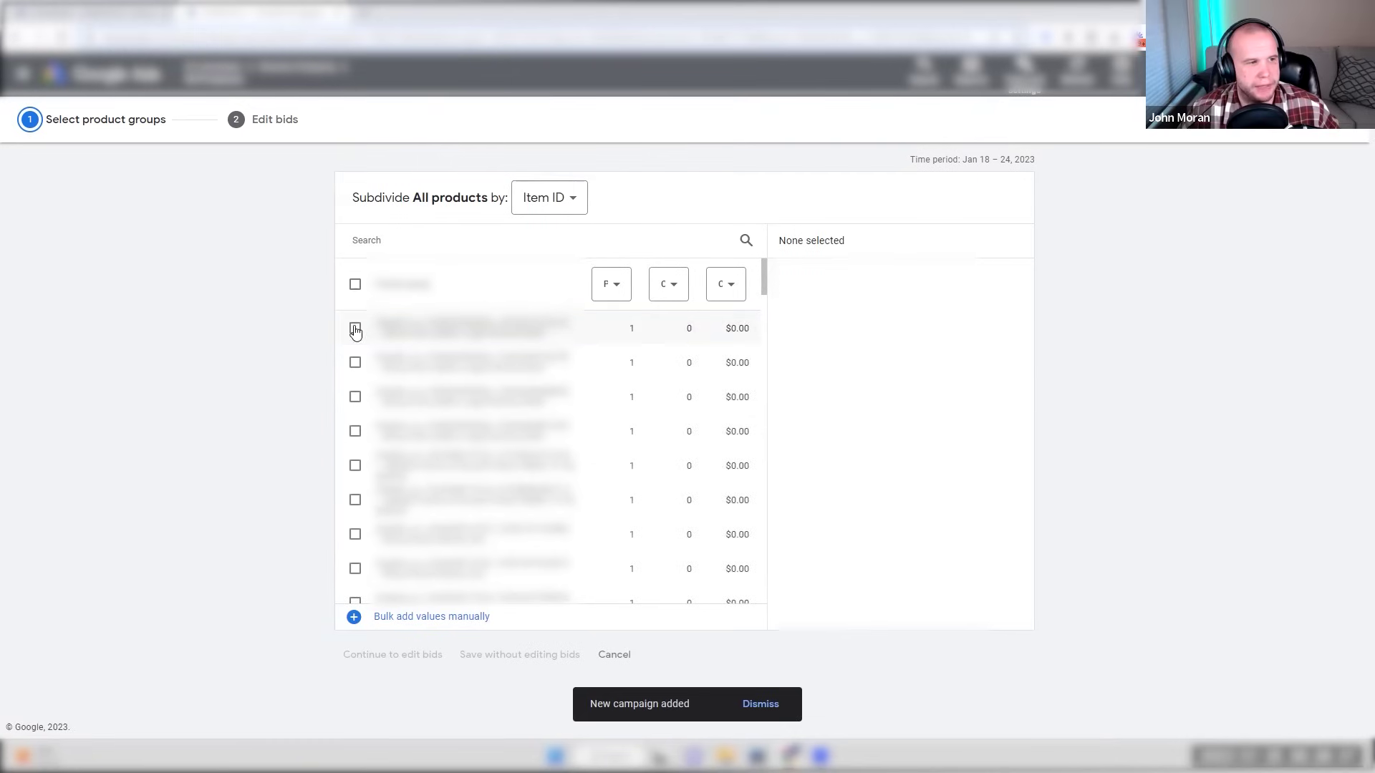
- Select three individual item IDs for the subdivision, and extend the selection to all the loaded ones
left_click(355, 328)
left_click(355, 465)
left_click(356, 569)
scroll(355, 569, "down", 1)
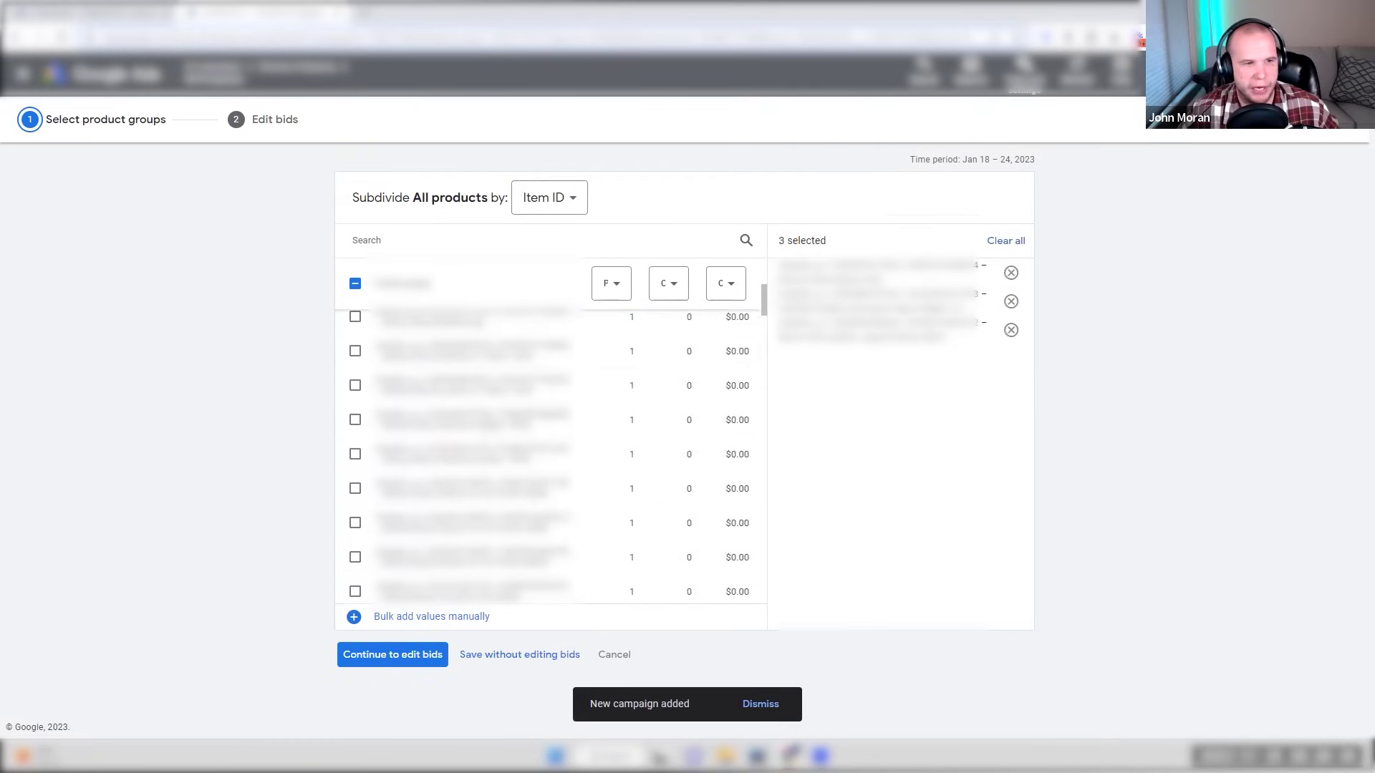
left_click(355, 284)
left_click(355, 284)
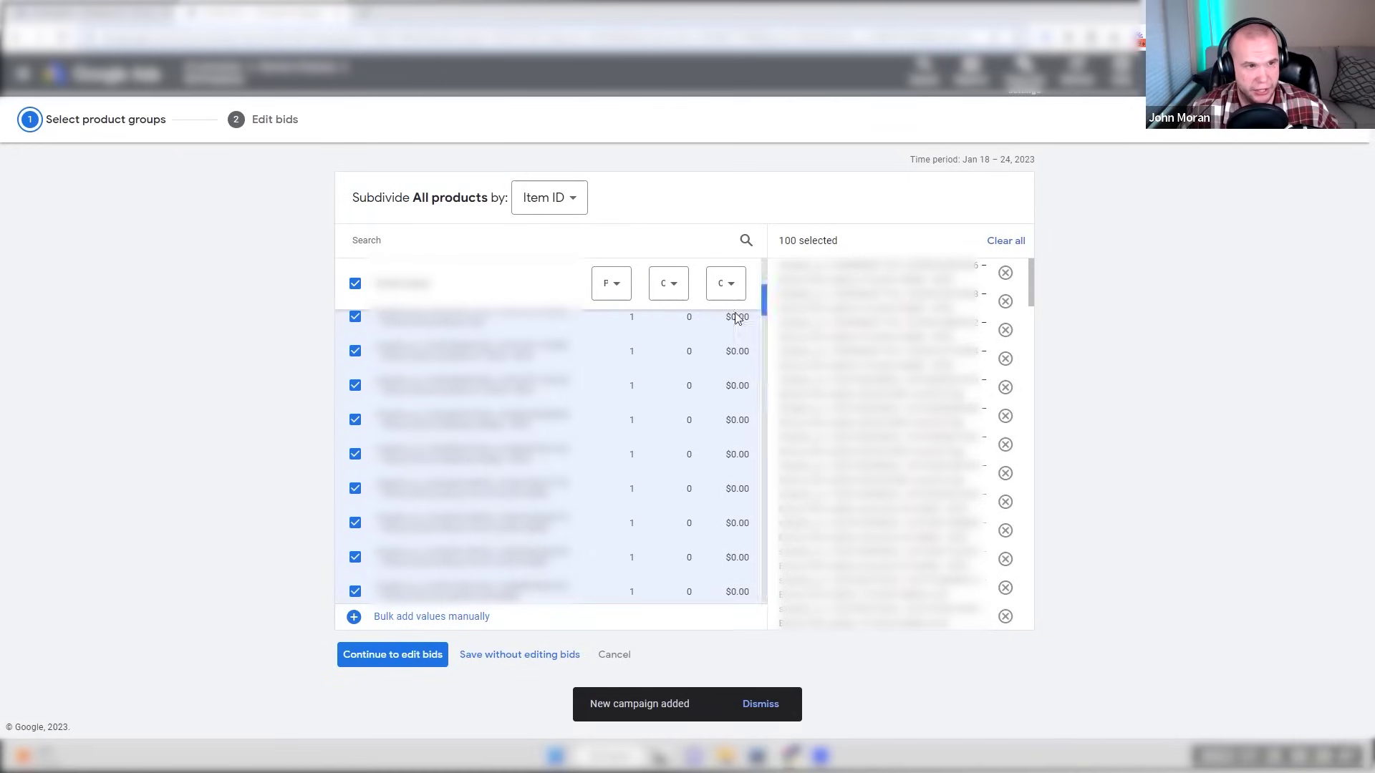
- Load more of the product list and select all the loaded item IDs
left_click_drag(762, 293, 740, 626)
left_click_drag(764, 504, 773, 732)
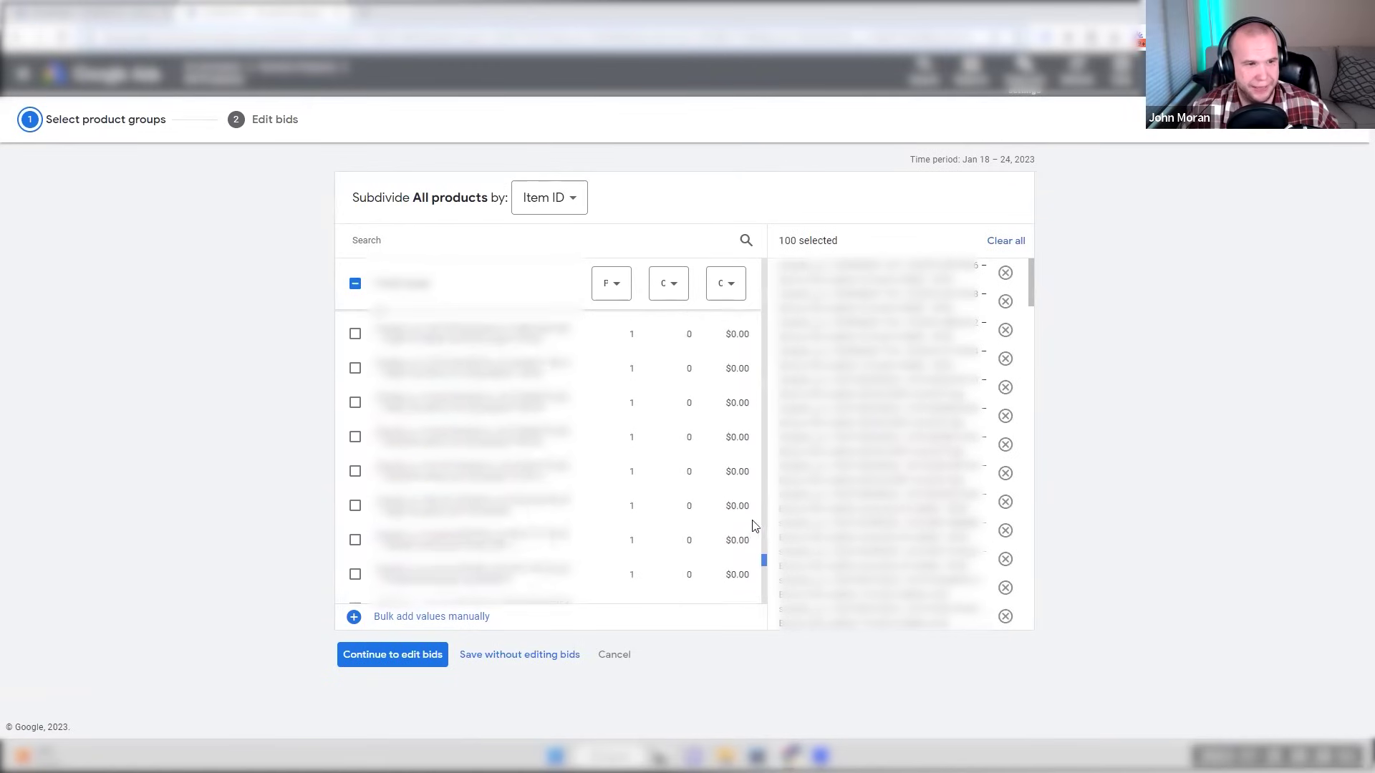
left_click_drag(763, 558, 763, 584)
left_click_drag(765, 532, 771, 614)
left_click(355, 284)
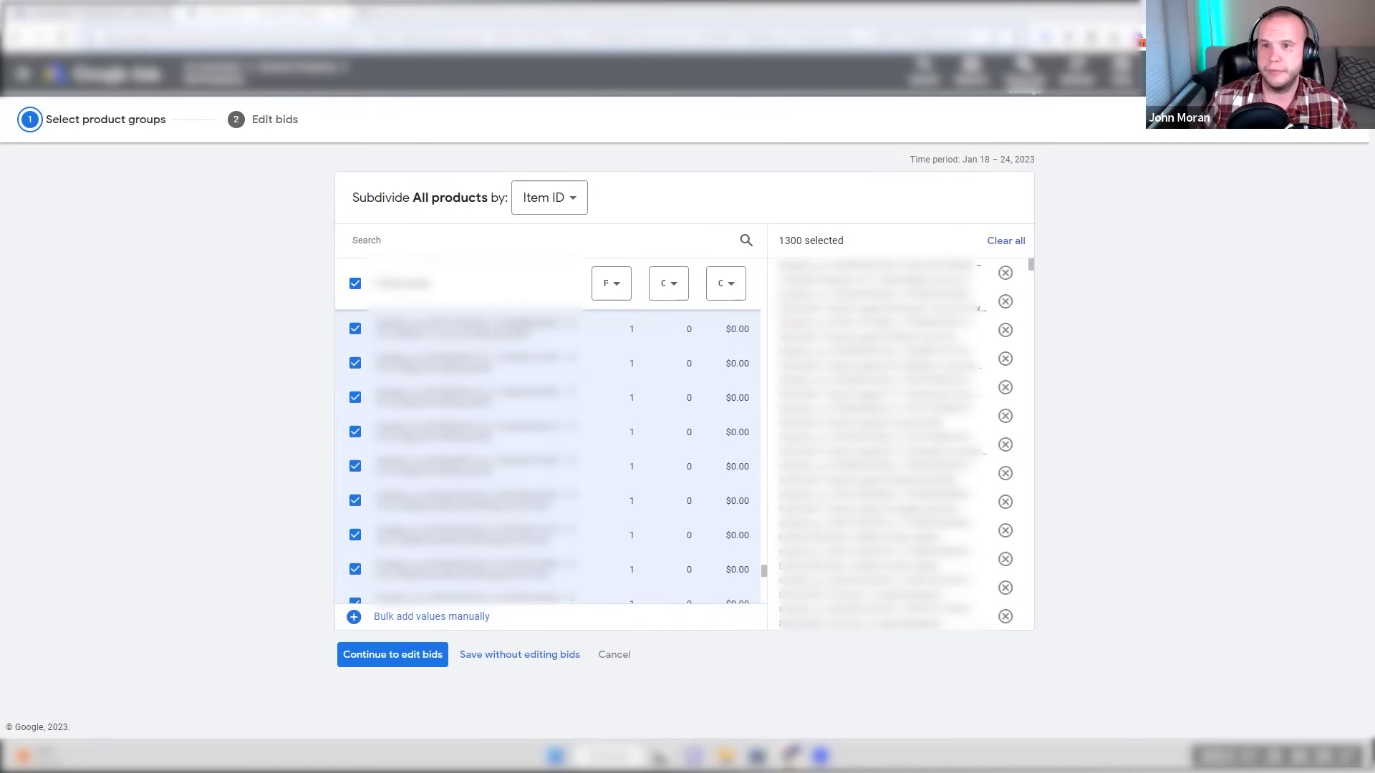
- Change the All products subdivision from Item ID to Product type
left_click(565, 205)
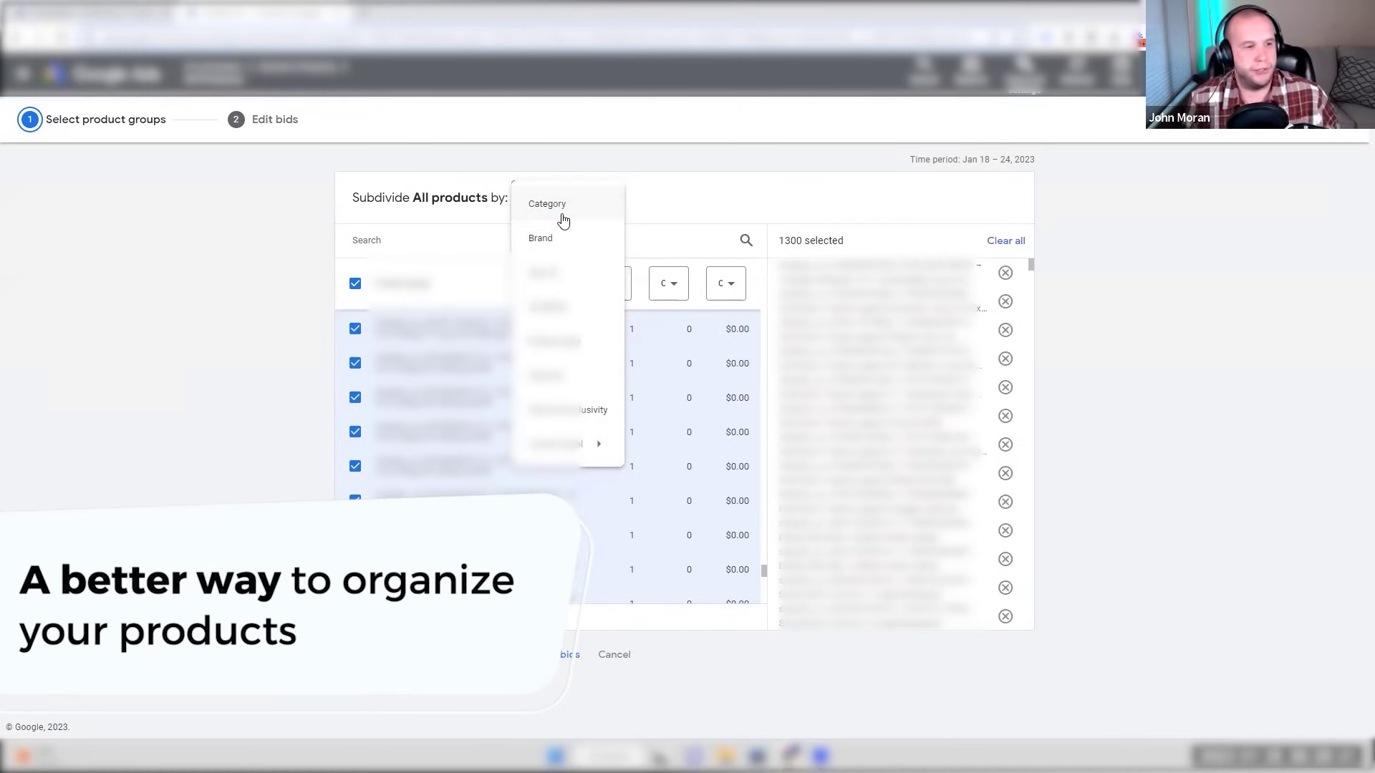
left_click(581, 347)
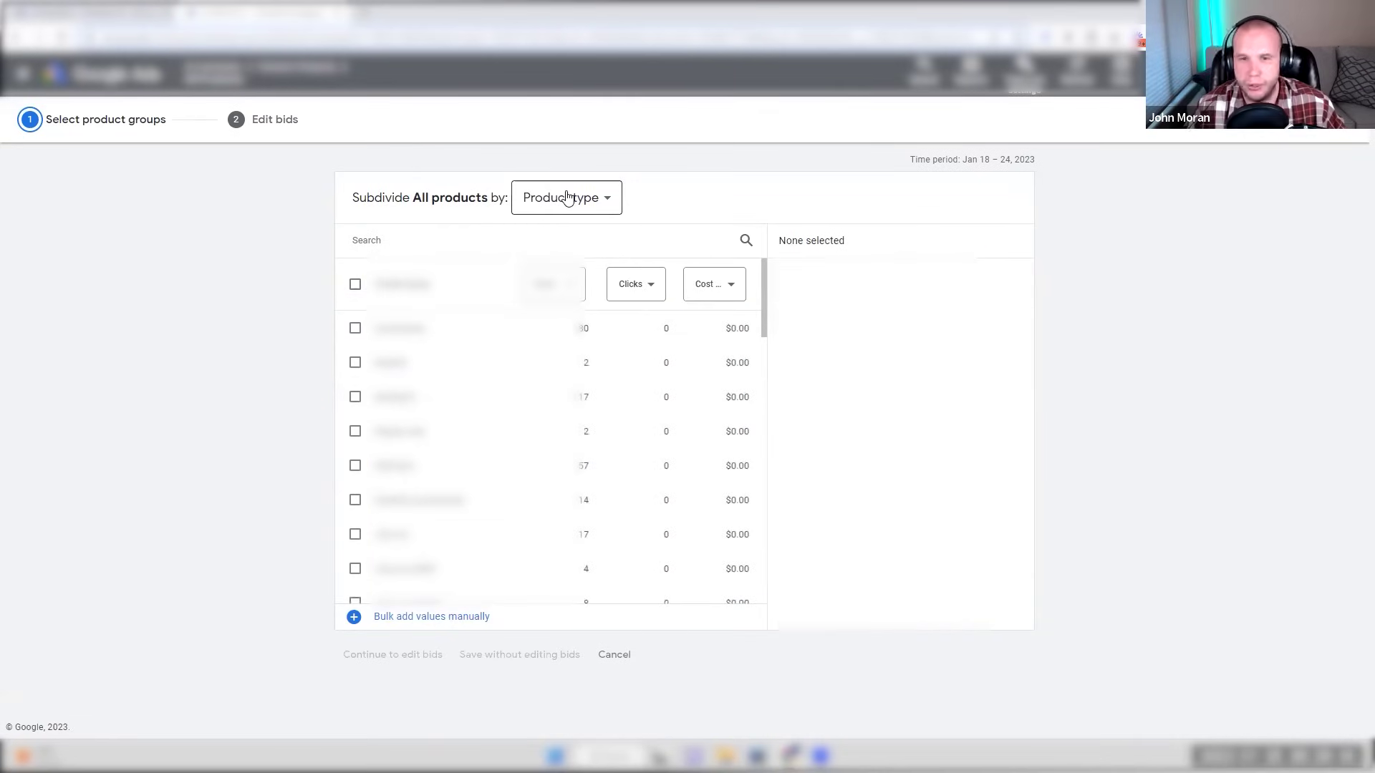